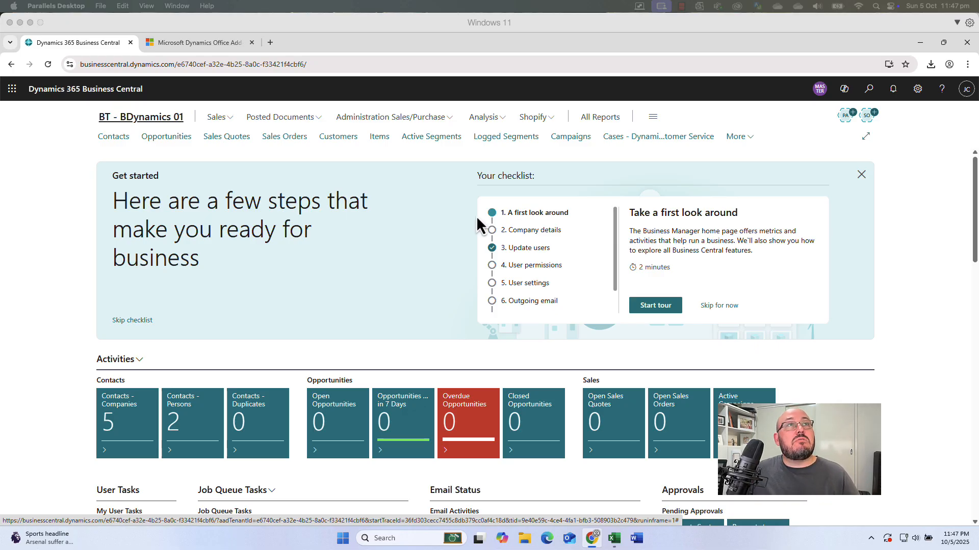
# - View the Customers list and the Items list, and return to the company's home page
pyautogui.click(122, 138)
pyautogui.click(147, 118)
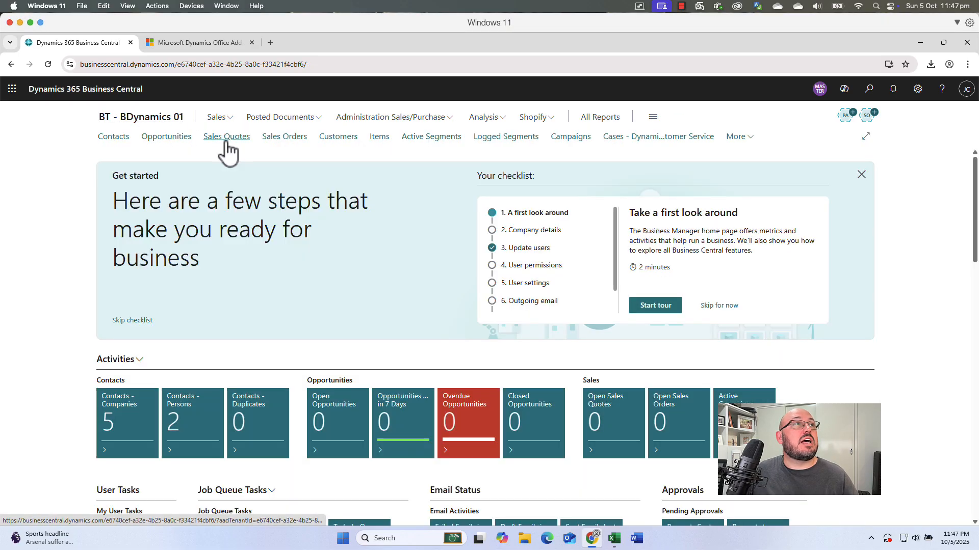
pyautogui.click(345, 140)
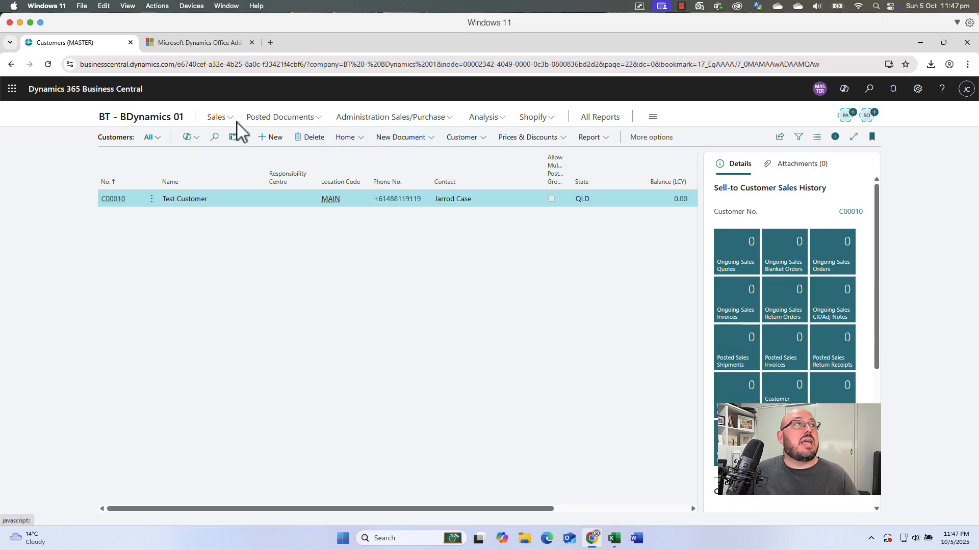
pyautogui.click(148, 118)
pyautogui.click(382, 139)
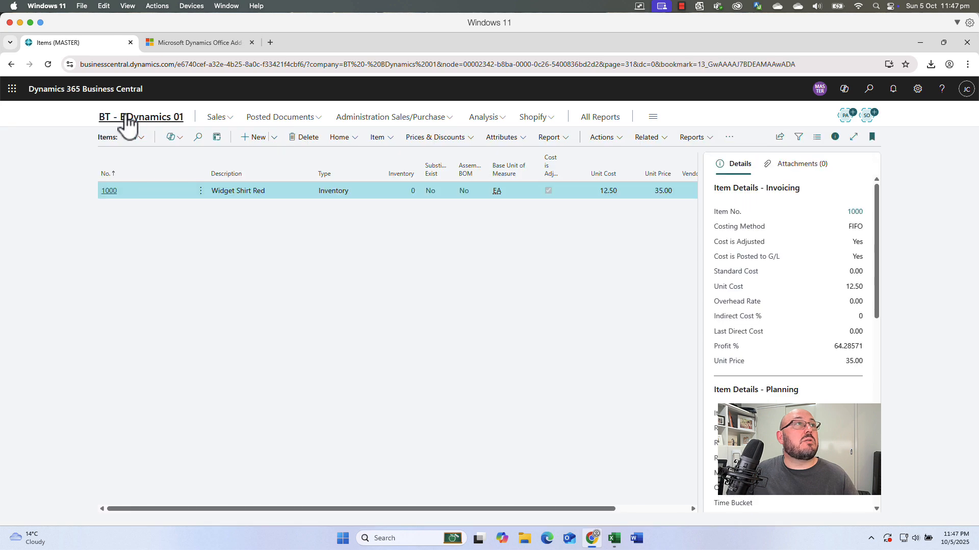
pyautogui.click(133, 119)
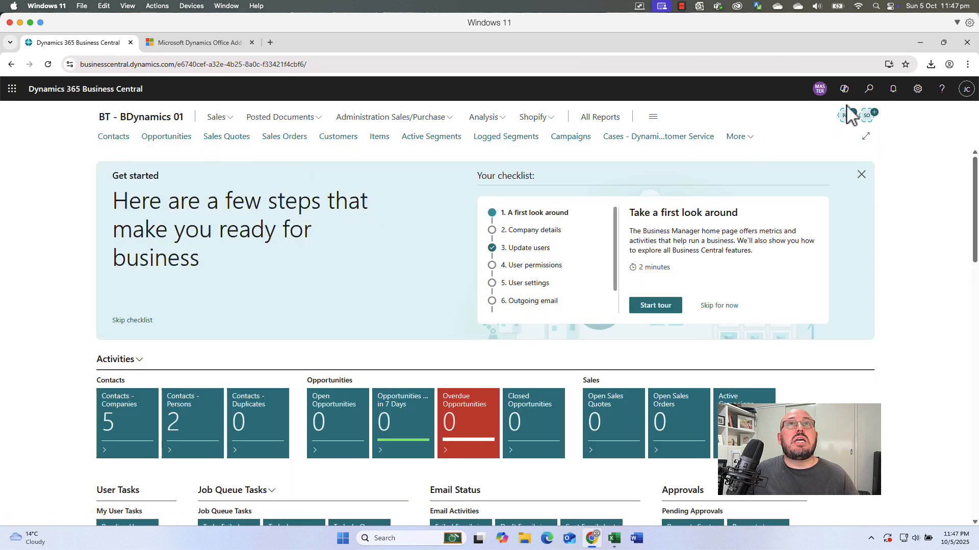
# - Review the available roles in My Settings, keep Business Manager, confirm the settings and reload the home page
pyautogui.click(917, 90)
pyautogui.click(844, 175)
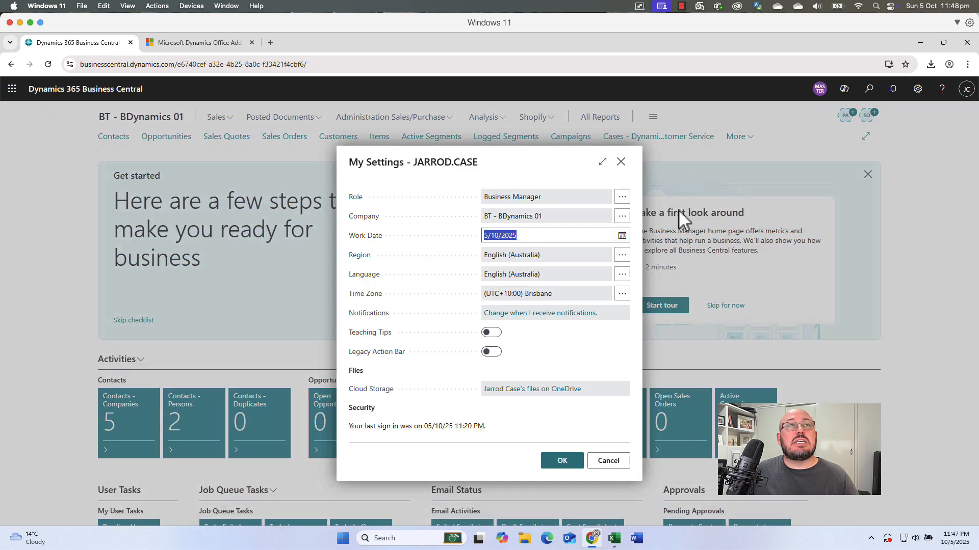
pyautogui.click(619, 196)
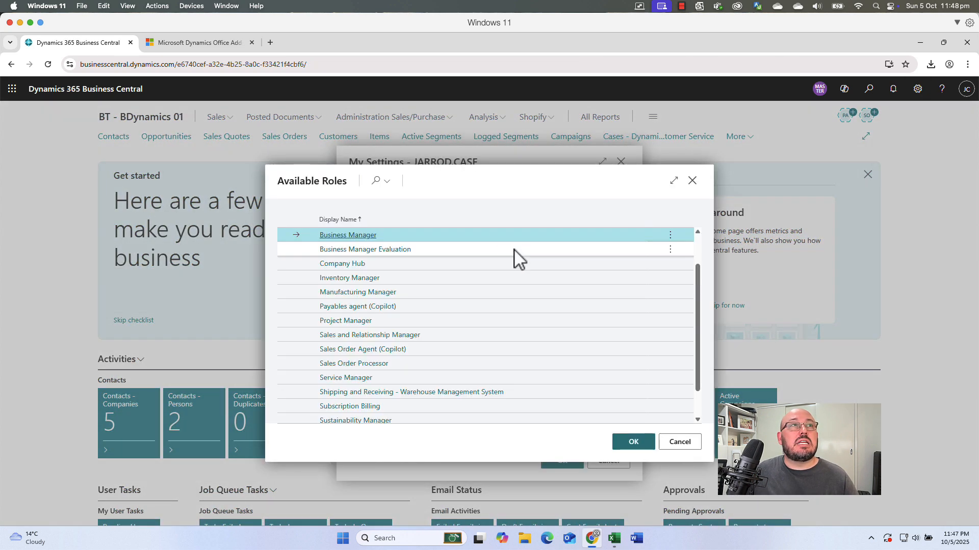
pyautogui.click(630, 445)
pyautogui.click(562, 462)
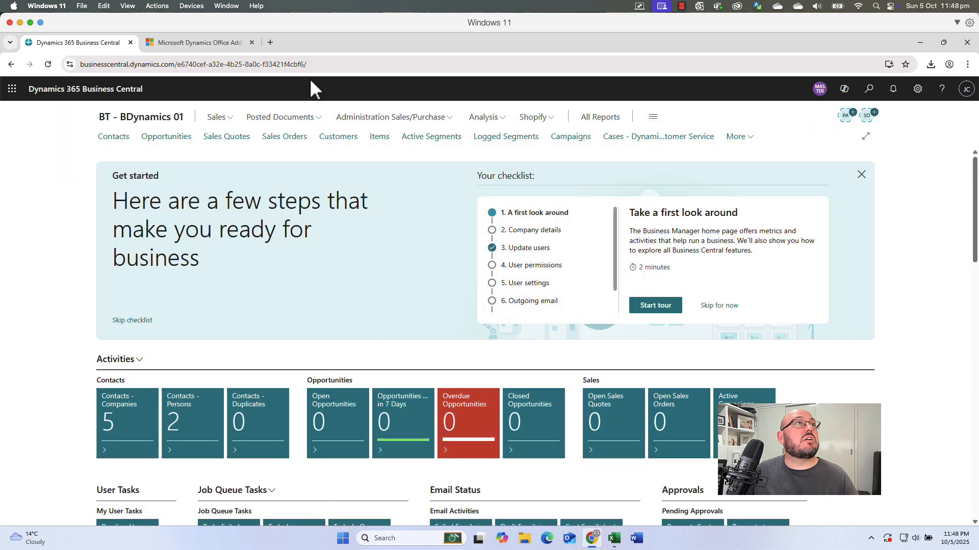
pyautogui.click(321, 65)
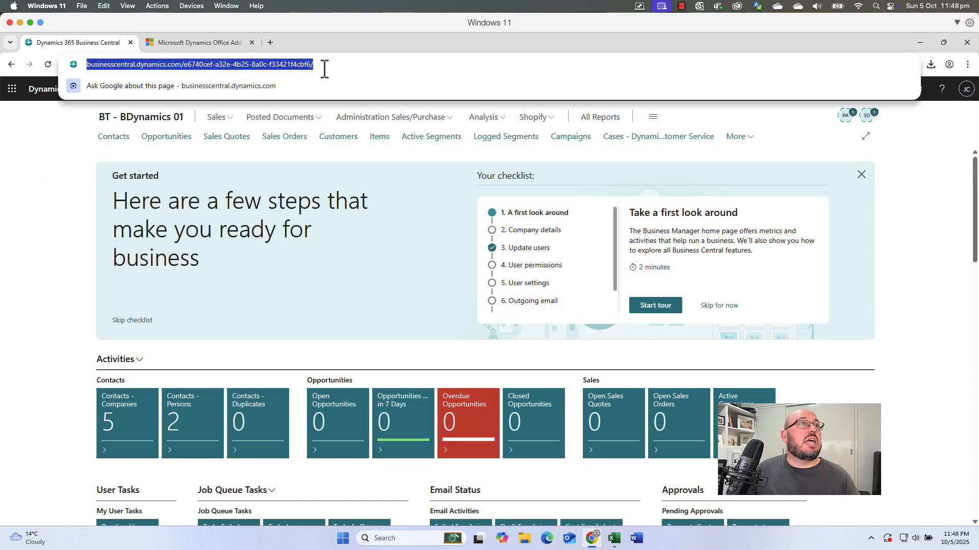
pyautogui.press('Return')
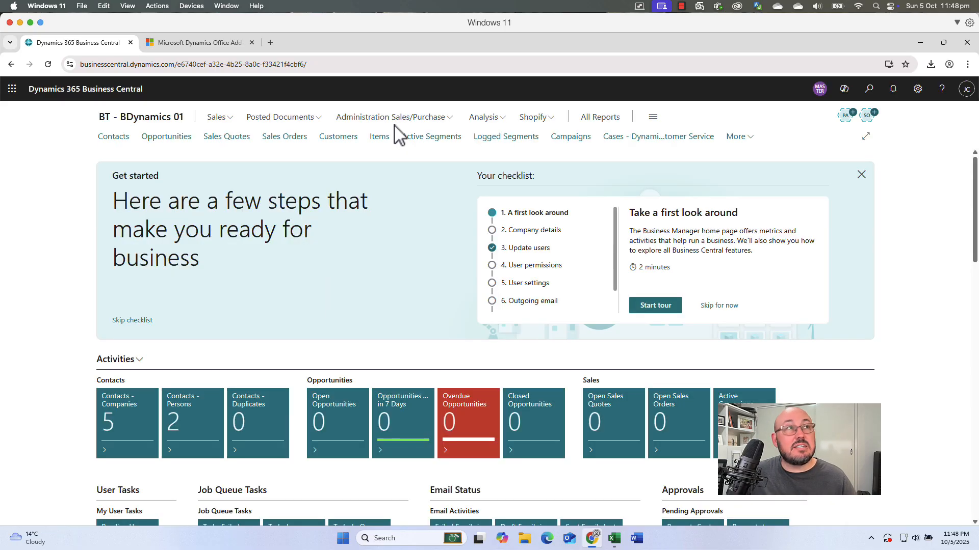
# - Examine the item card for Widget Shirt Red and return to the Items list
pyautogui.click(228, 121)
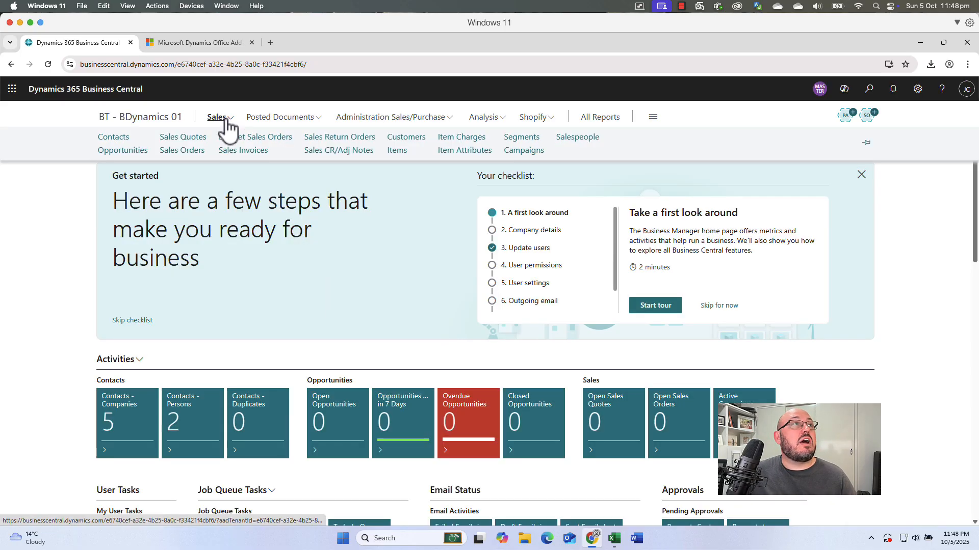
pyautogui.click(397, 151)
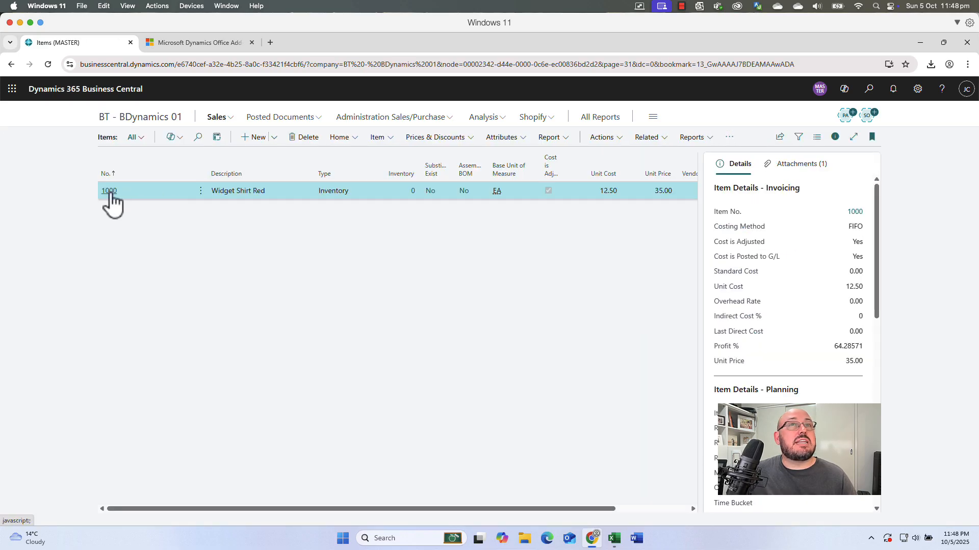
pyautogui.click(109, 191)
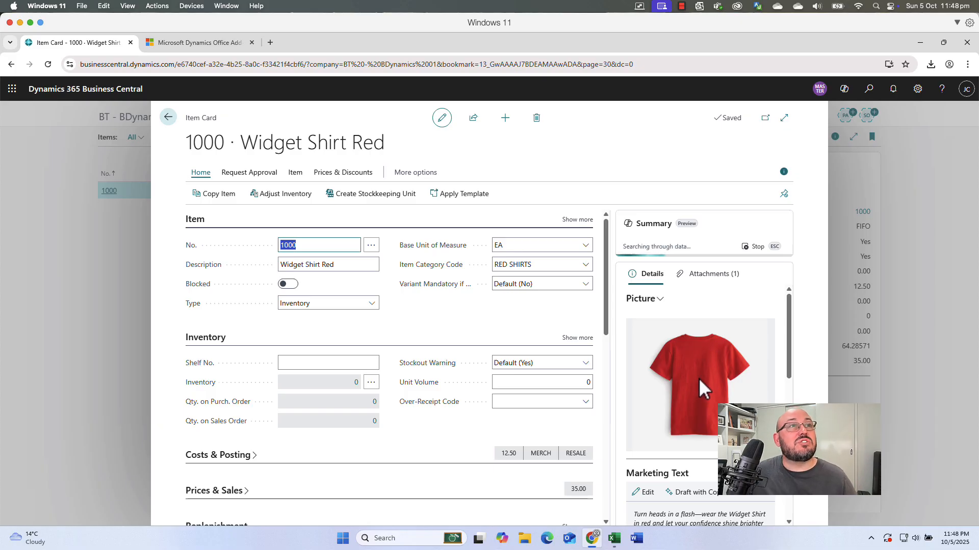
pyautogui.click(474, 319)
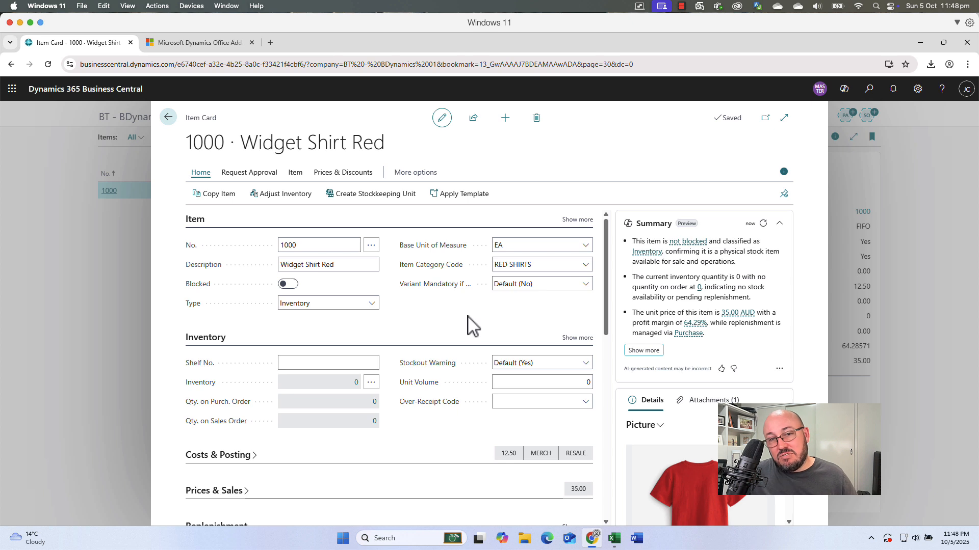
pyautogui.click(168, 117)
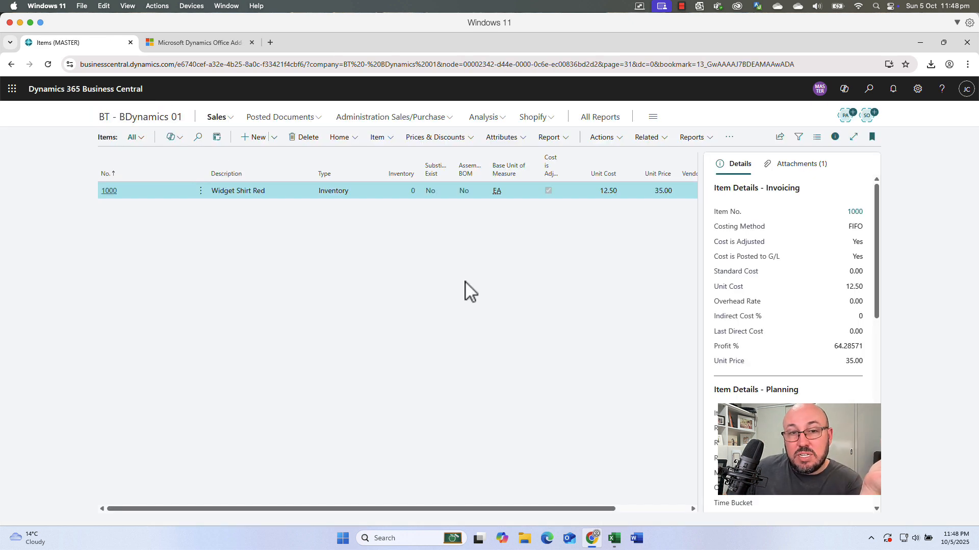
# - Search for "conf pa", go to Configuration Packages and open the JC_ITEMS package
pyautogui.click(866, 96)
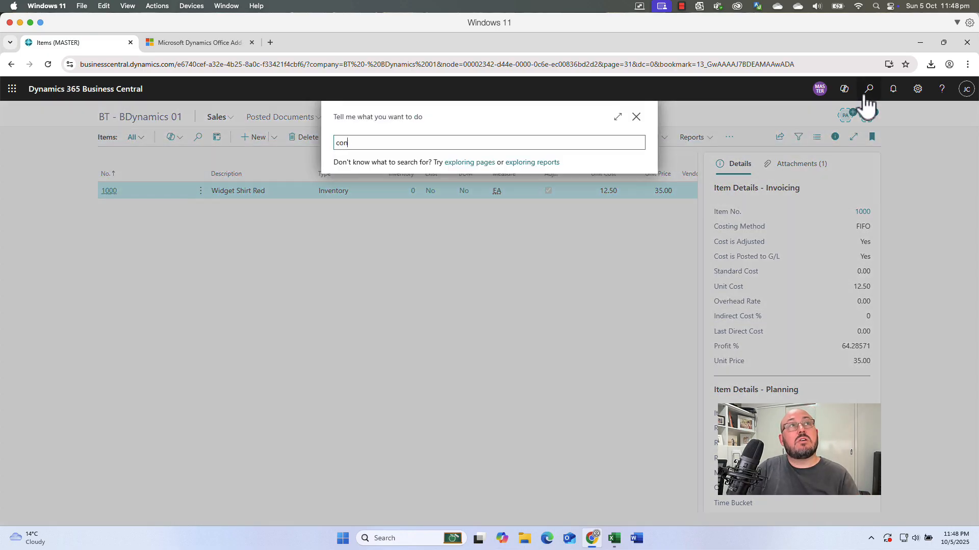
pyautogui.write('conf pa')
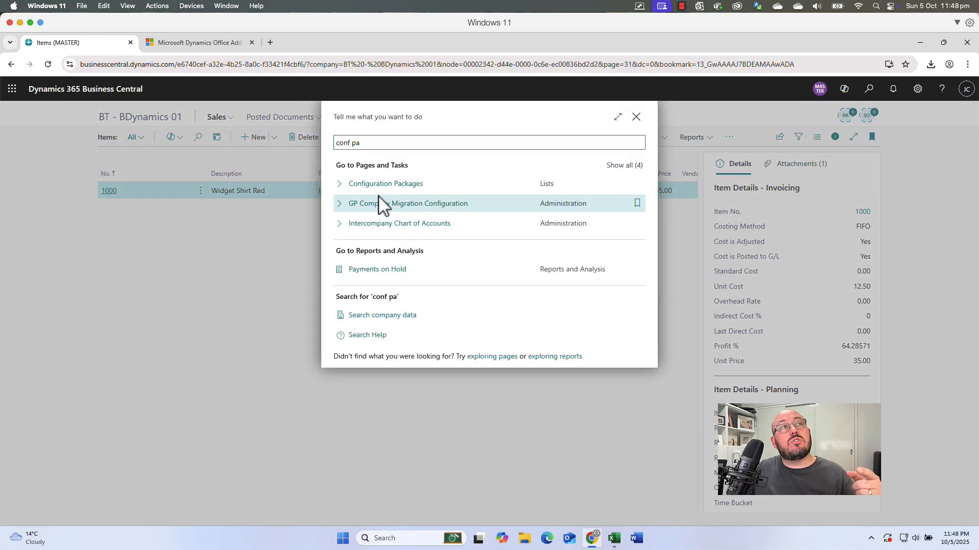
pyautogui.click(378, 189)
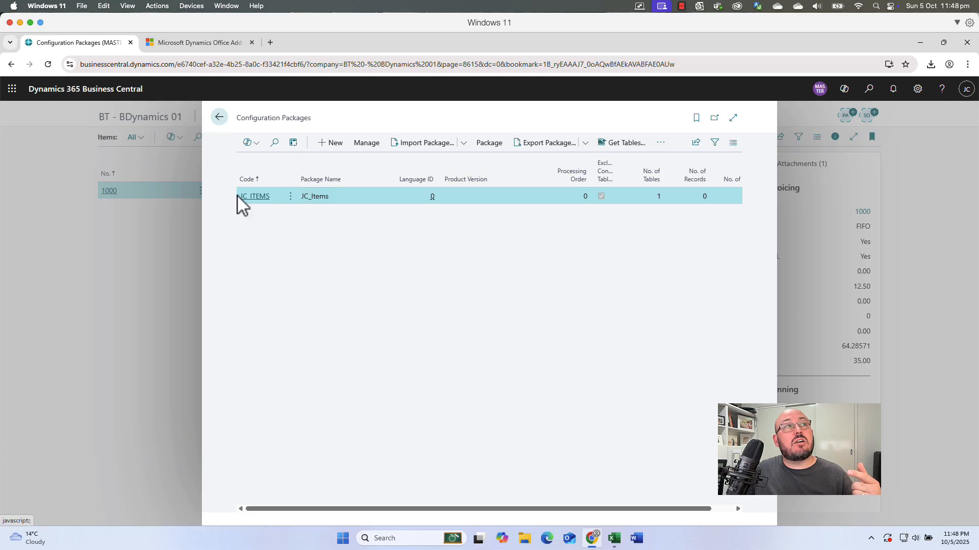
pyautogui.click(250, 198)
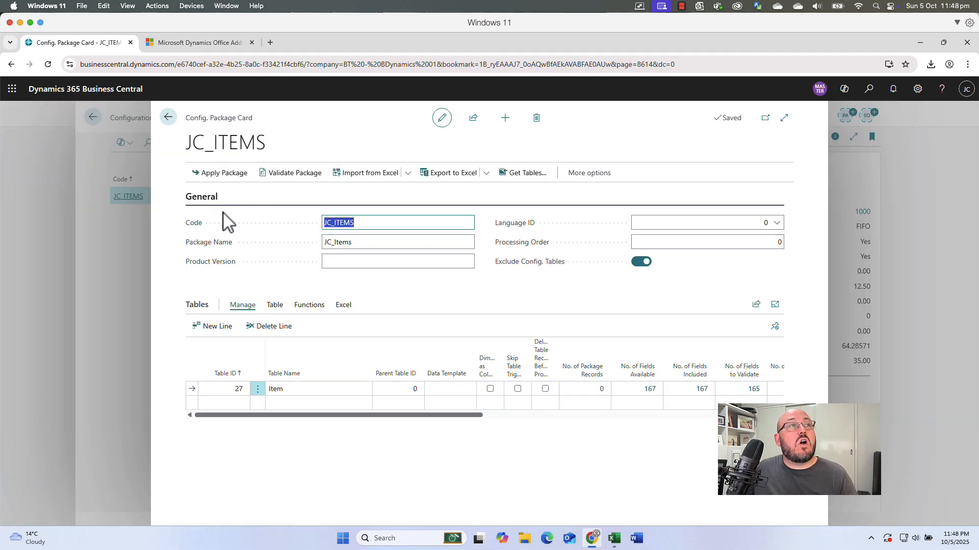
# - Examine the package's code, package name and product version fields
pyautogui.click(364, 243)
pyautogui.click(375, 226)
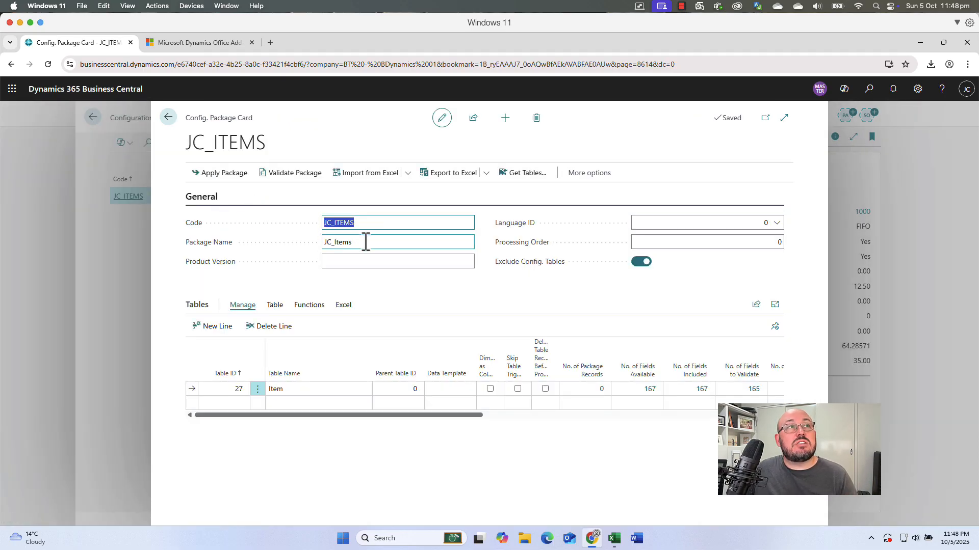
pyautogui.click(366, 242)
pyautogui.click(367, 242)
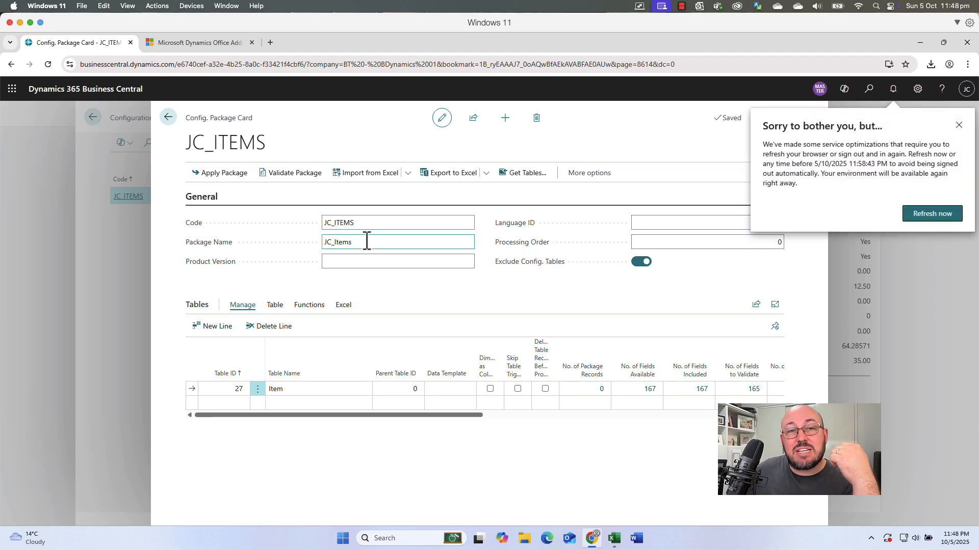
pyautogui.click(357, 262)
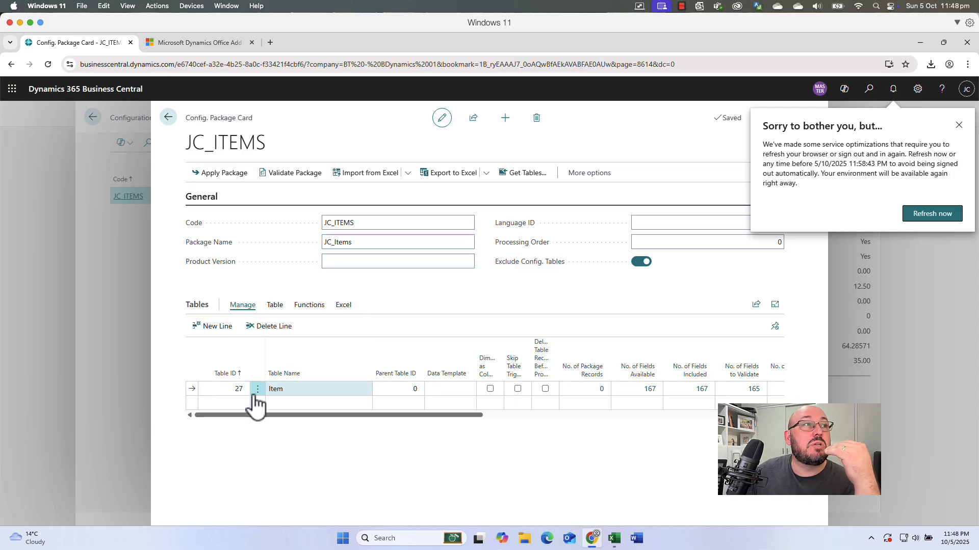
# - Browse the objects selectable as the Item line's table ID, and view the package fields available for that table
pyautogui.click(222, 391)
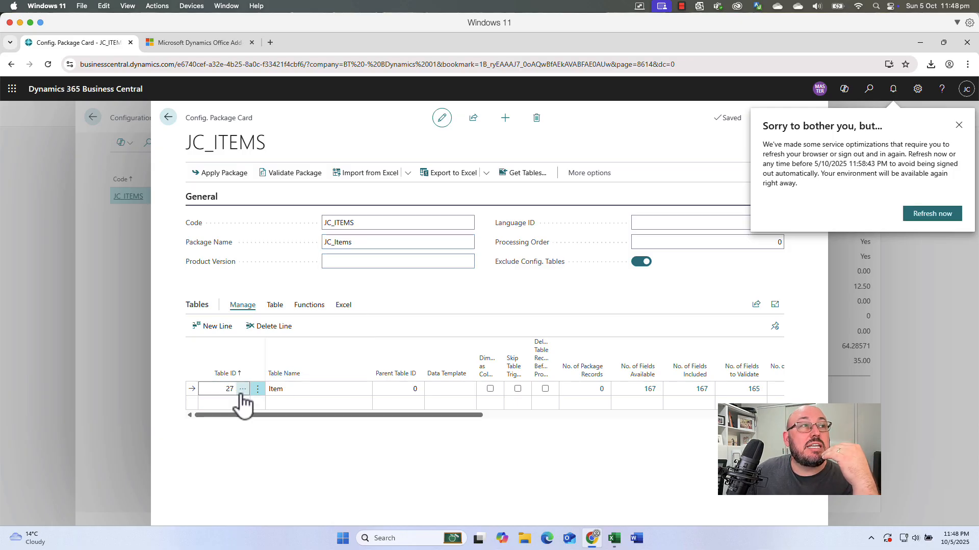
pyautogui.click(243, 390)
pyautogui.scroll(-10, 502, 365)
pyautogui.scroll(-15, 508, 366)
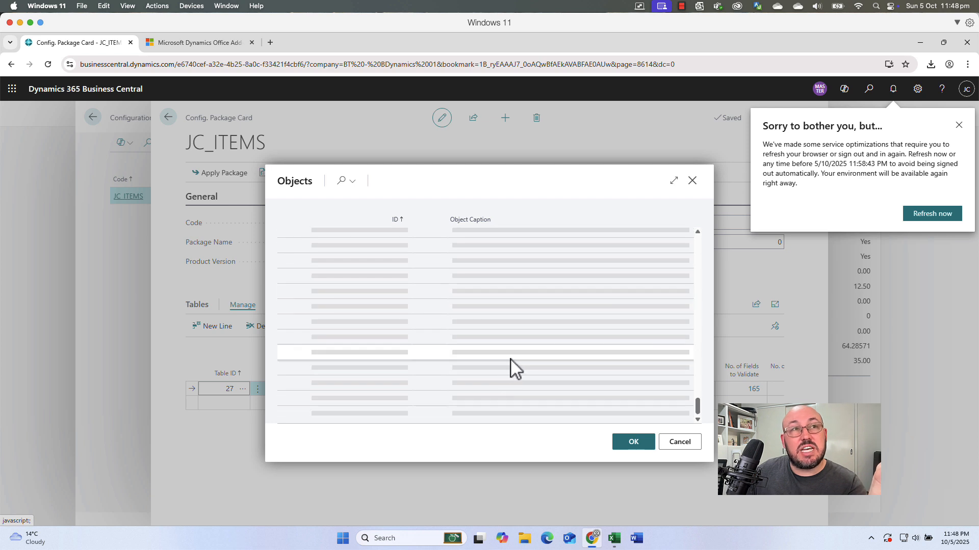
pyautogui.click(683, 445)
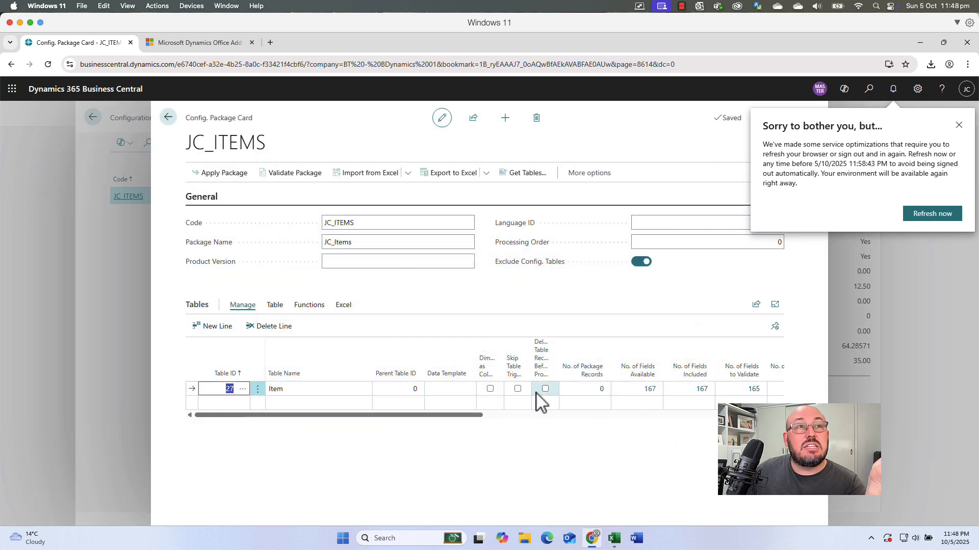
pyautogui.click(650, 390)
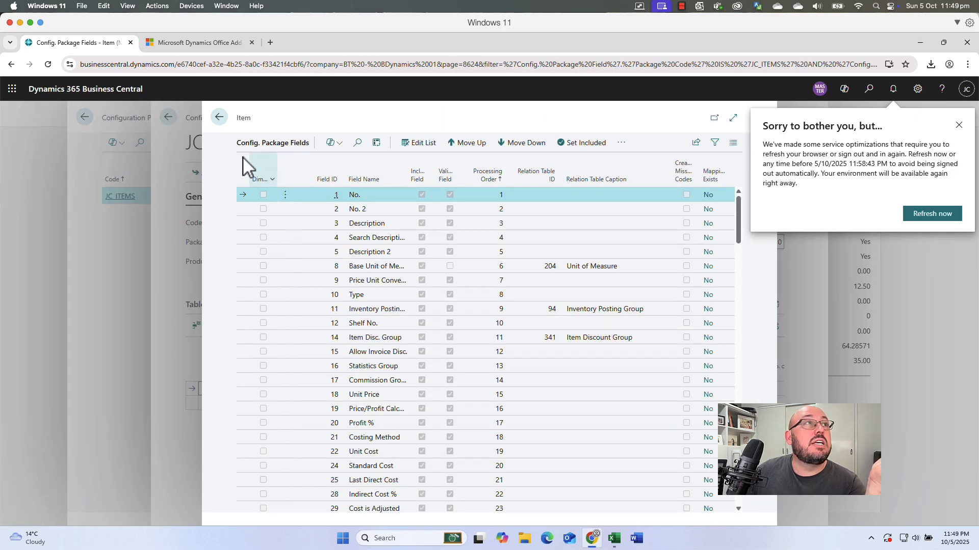
pyautogui.click(219, 118)
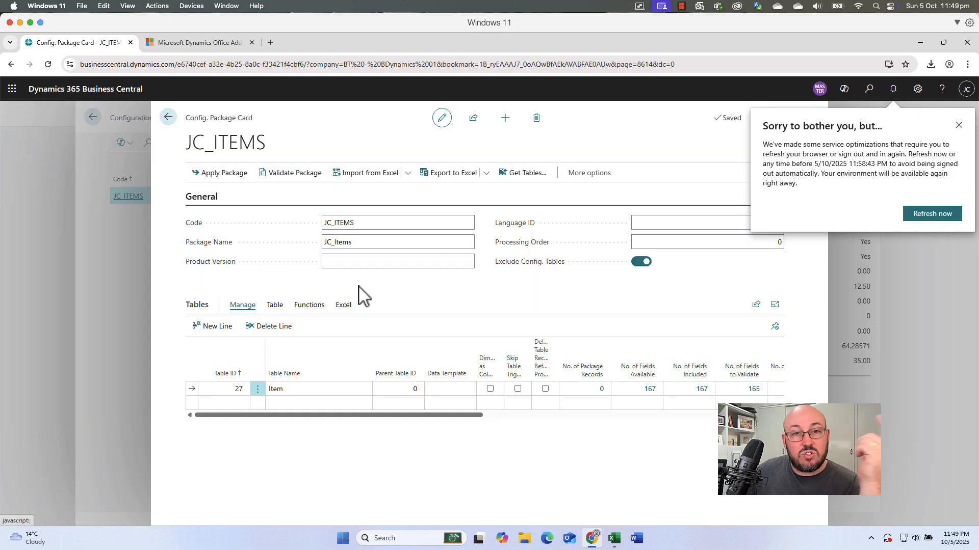
# - Export the JC_ITEMS package to Excel and examine the sheet's package information, column header and item data rows
pyautogui.click(450, 174)
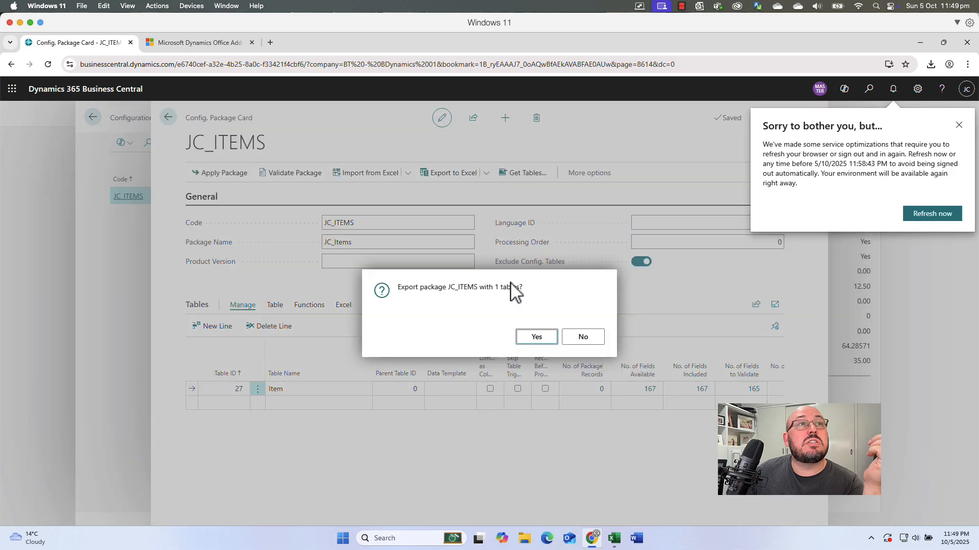
pyautogui.click(537, 338)
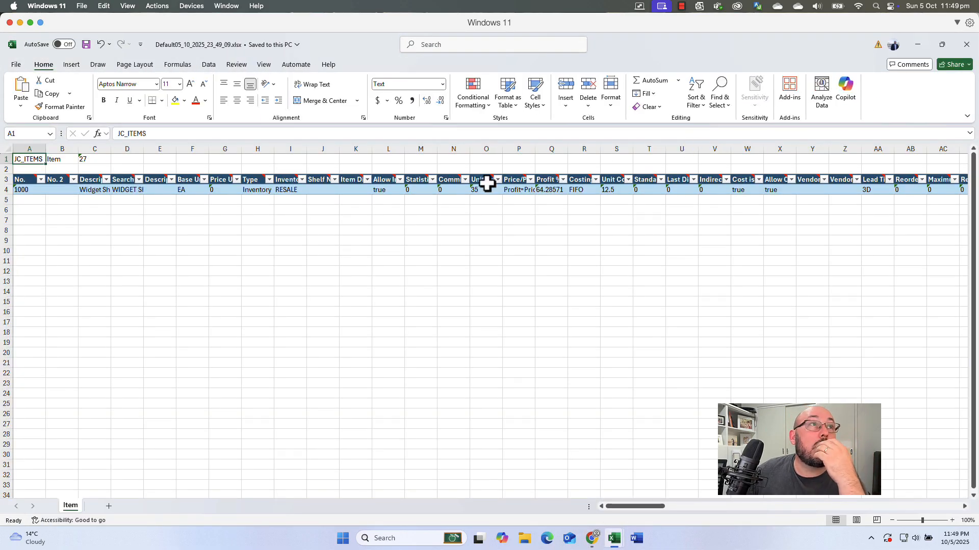
pyautogui.moveTo(6, 159); pyautogui.dragTo(7, 169)
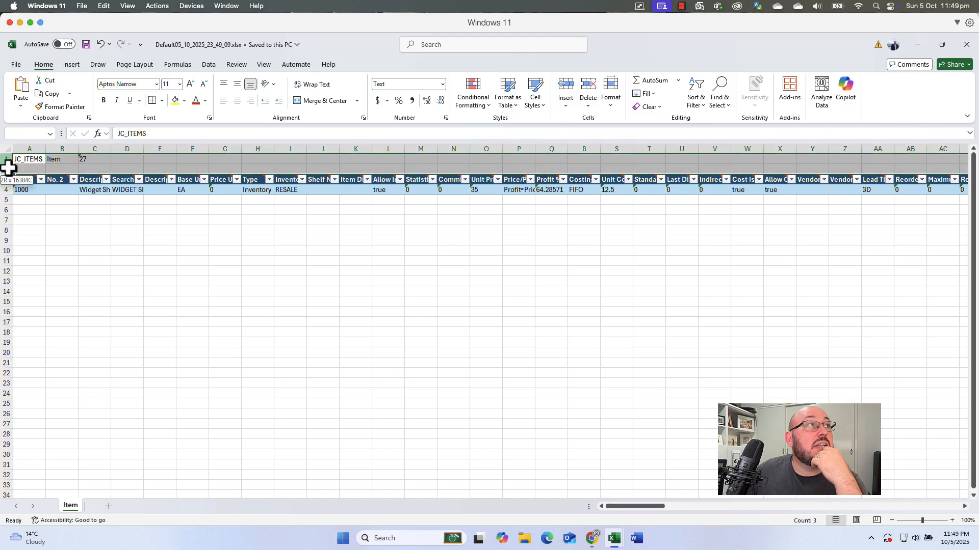
pyautogui.click(5, 180)
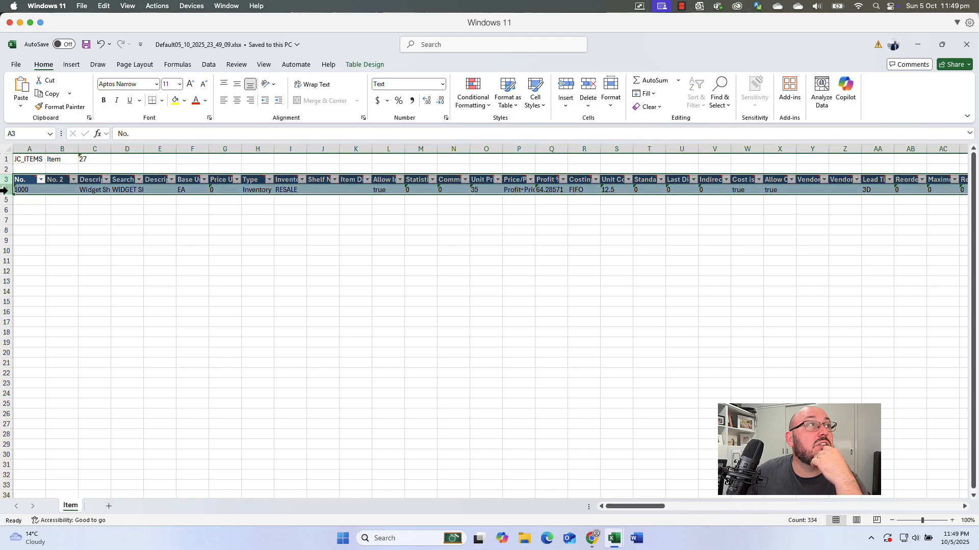
pyautogui.click(24, 190)
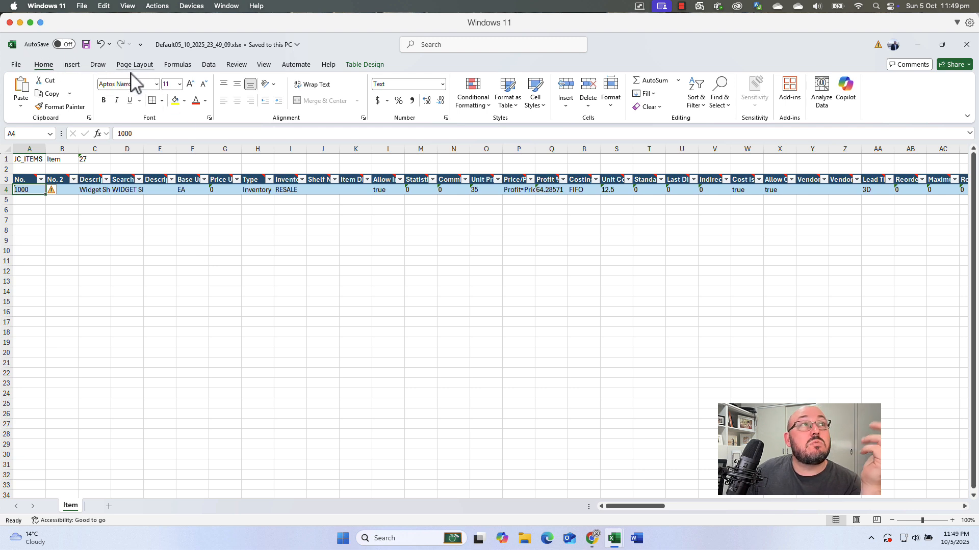
# - Fill columns F to J of the exported Item sheet with yellow
pyautogui.moveTo(194, 148); pyautogui.dragTo(323, 148)
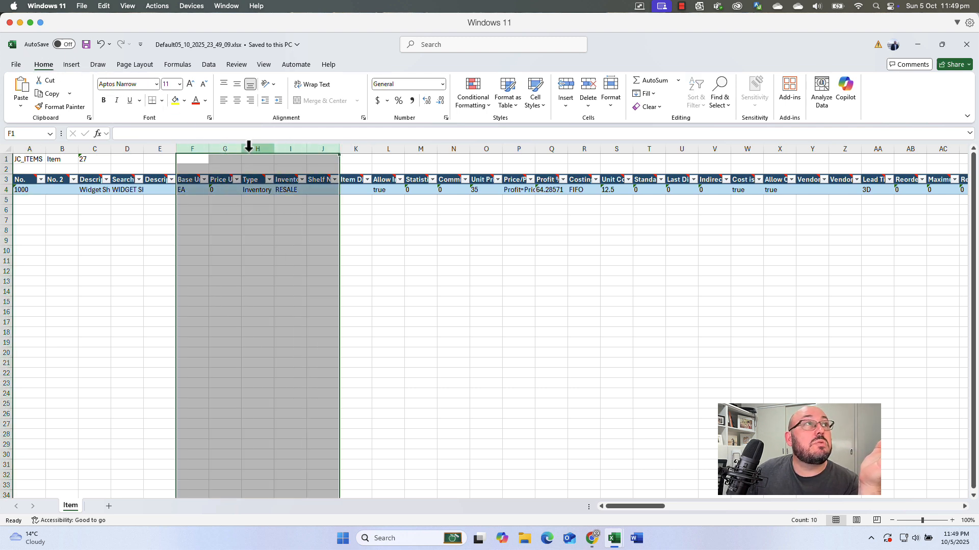
pyautogui.click(175, 101)
pyautogui.click(193, 209)
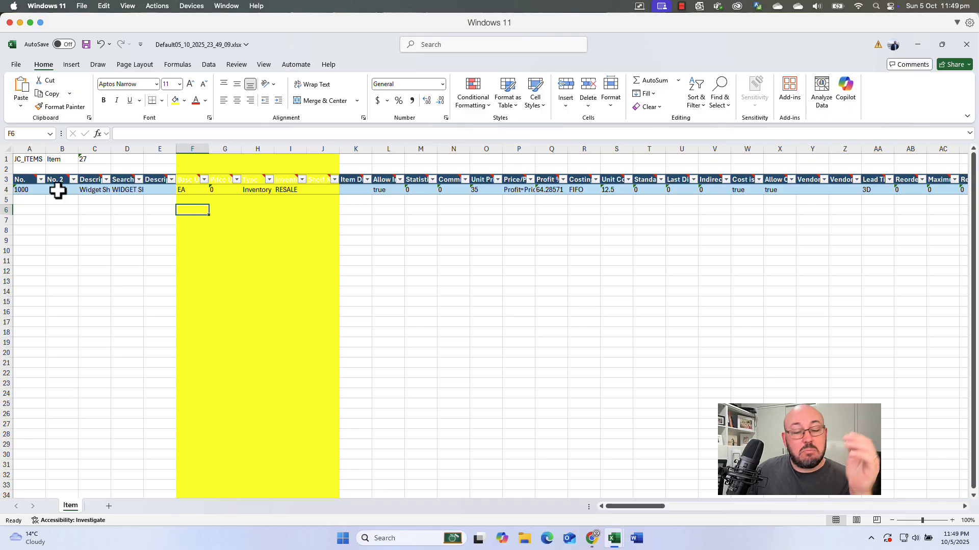
pyautogui.hotkey('ctrl', 'c')
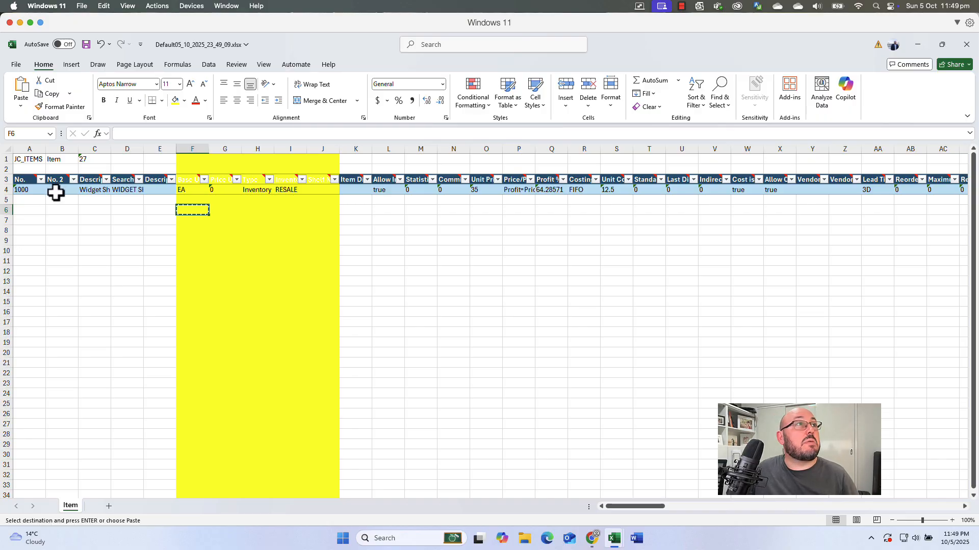
pyautogui.click(65, 241)
pyautogui.hotkey('ctrl', 'c')
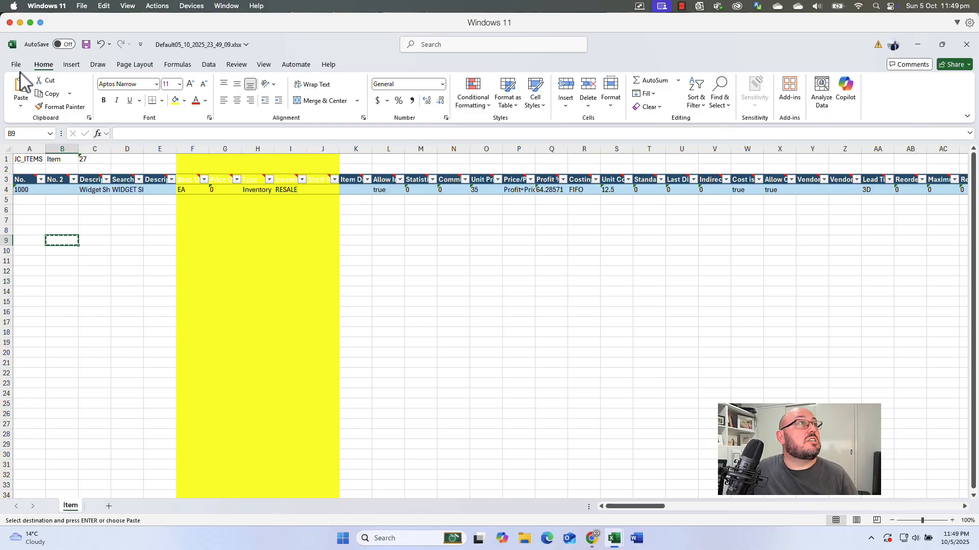
# - Close the exported Item workbook without saving its changes, and minimize the other open workbook
pyautogui.click(959, 50)
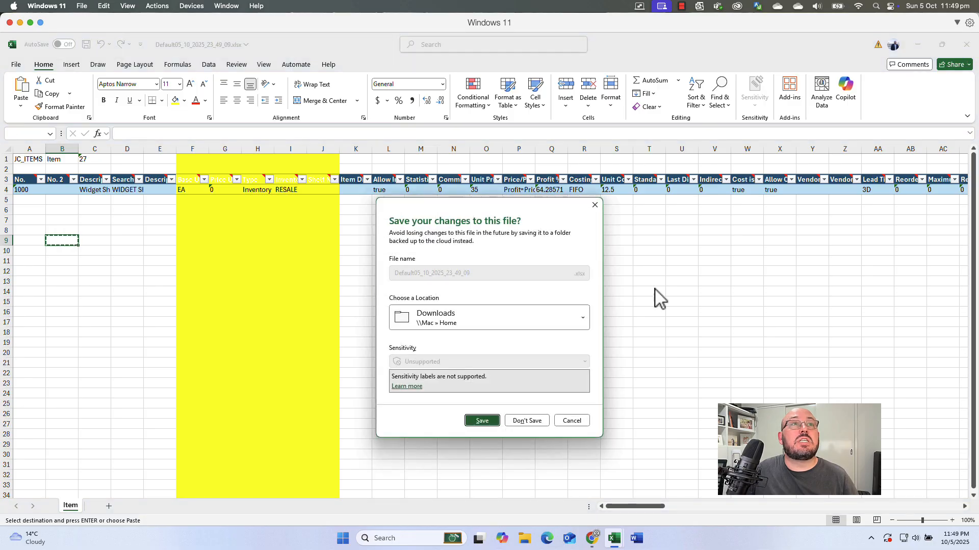
pyautogui.click(528, 421)
pyautogui.click(916, 47)
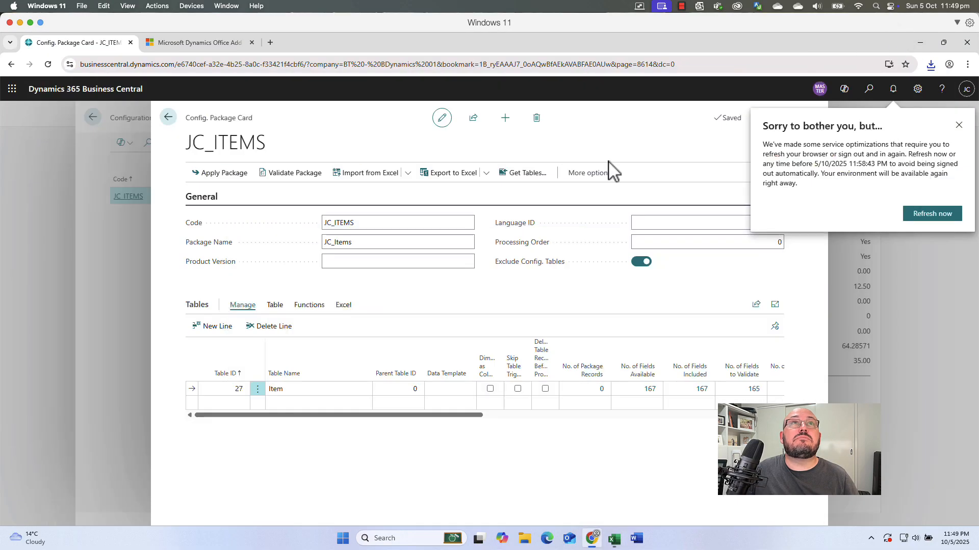
# - Switch to File Explorer and open the archive Default05_10_2025_23_42_28.zip in the Downloads folder
pyautogui.click(528, 540)
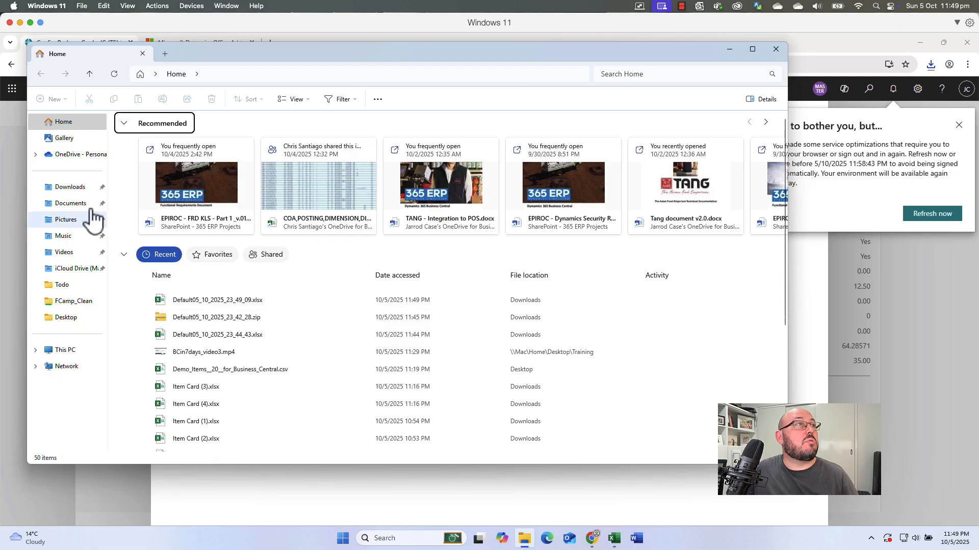
pyautogui.click(69, 187)
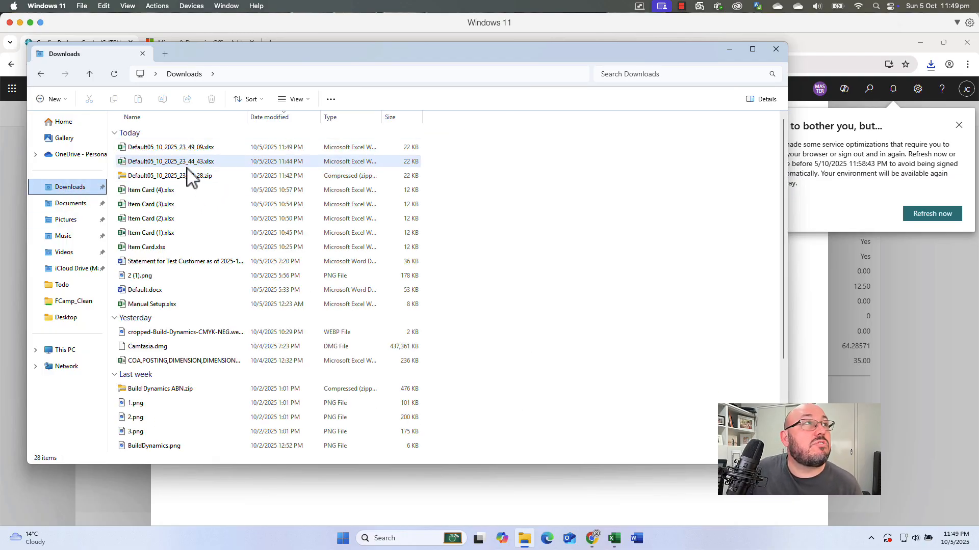
pyautogui.click(197, 176)
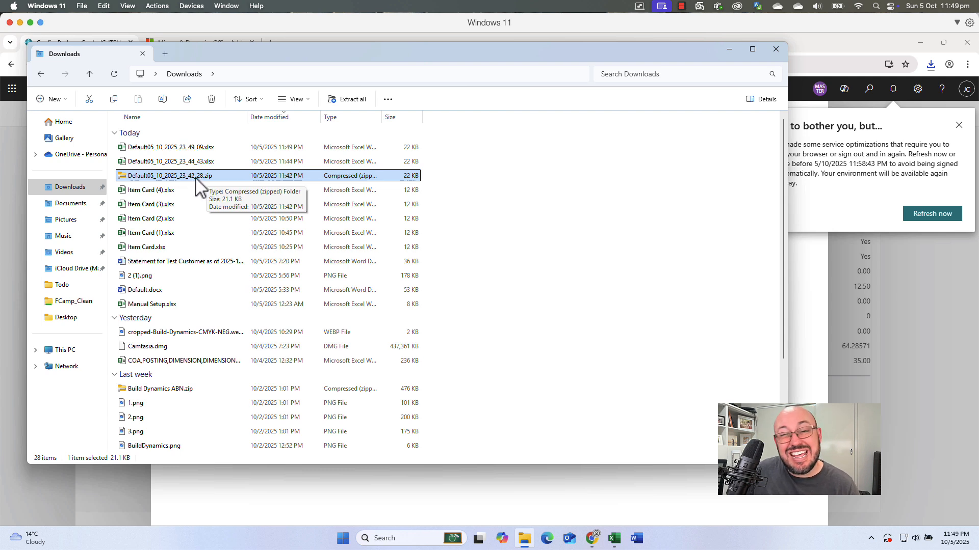
pyautogui.doubleClick(195, 179)
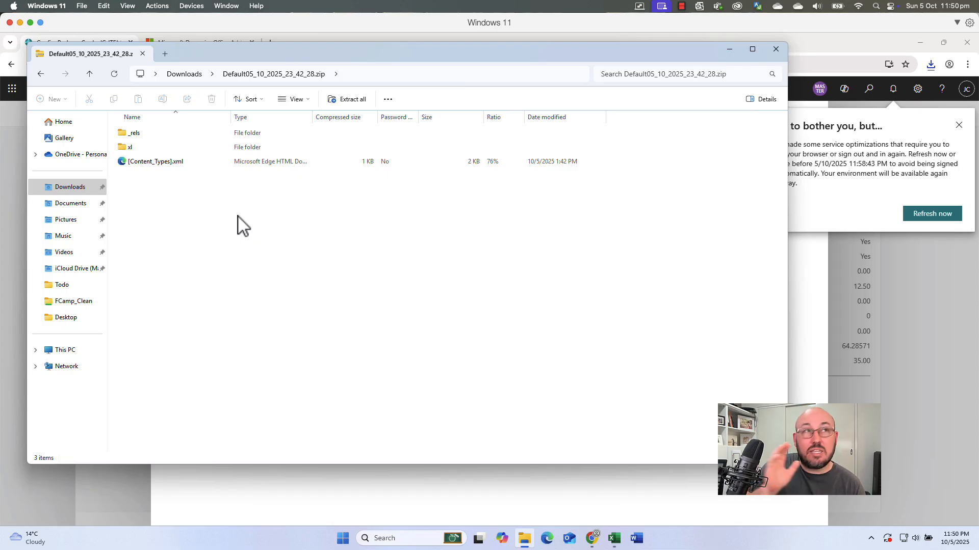
# - Examine the folder view options for hiding extensions of known file types, leaving the settings as they are
pyautogui.click(389, 99)
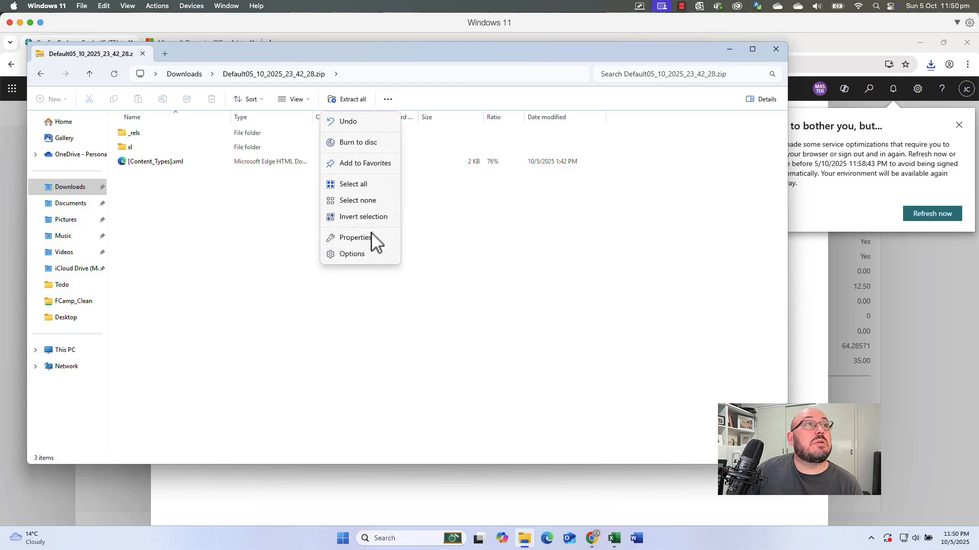
pyautogui.click(351, 194)
pyautogui.click(77, 144)
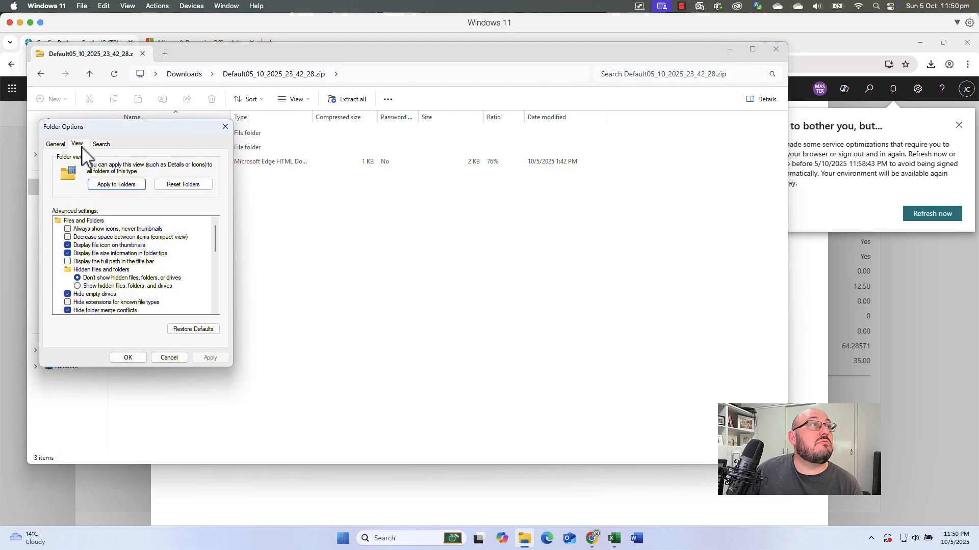
pyautogui.scroll(-3, 120, 302)
pyautogui.scroll(-1, 118, 302)
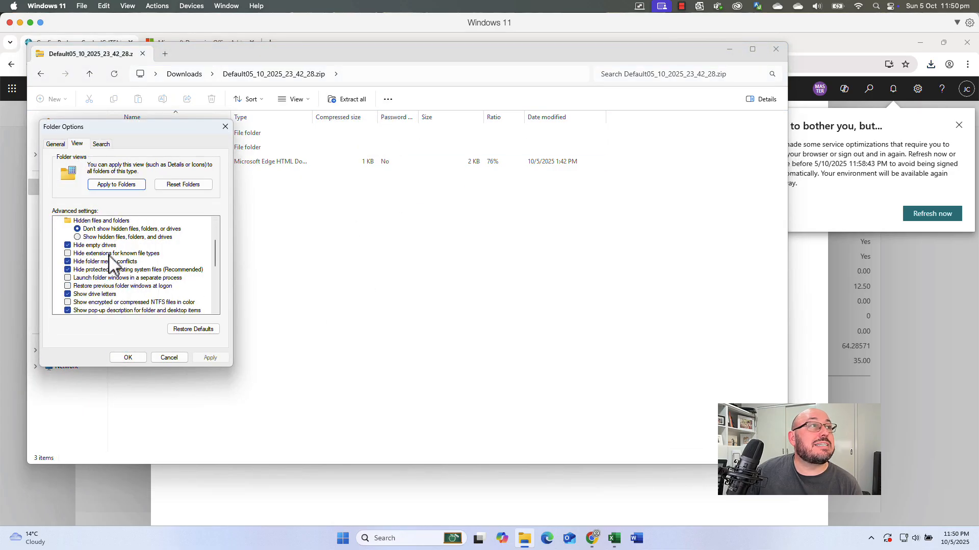
pyautogui.click(178, 358)
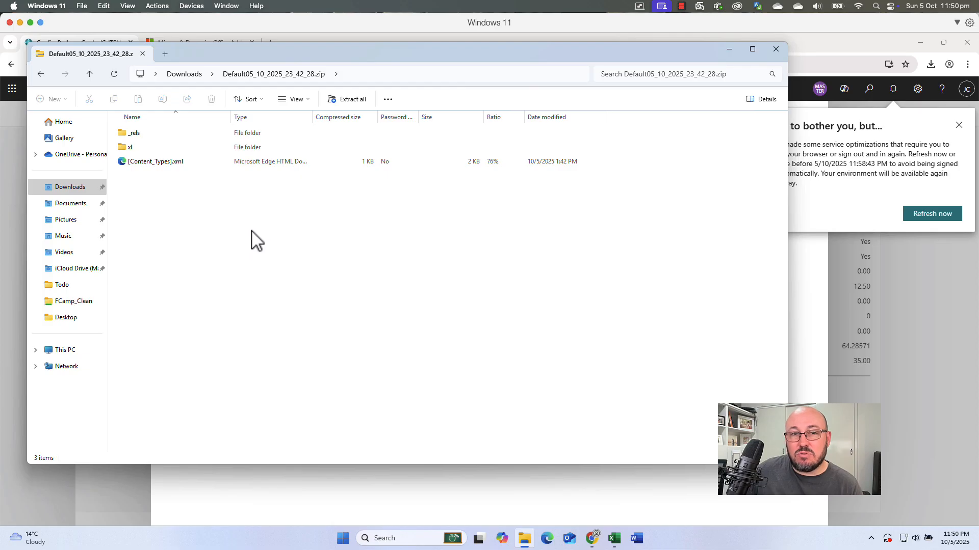
# - Examine the contents of the archive's xl folder and close File Explorer
pyautogui.doubleClick(131, 148)
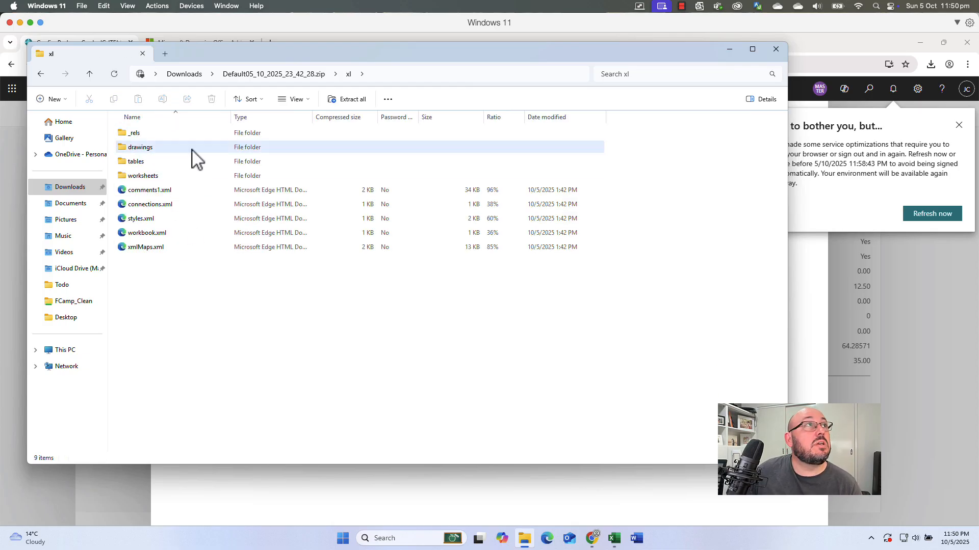
pyautogui.click(143, 54)
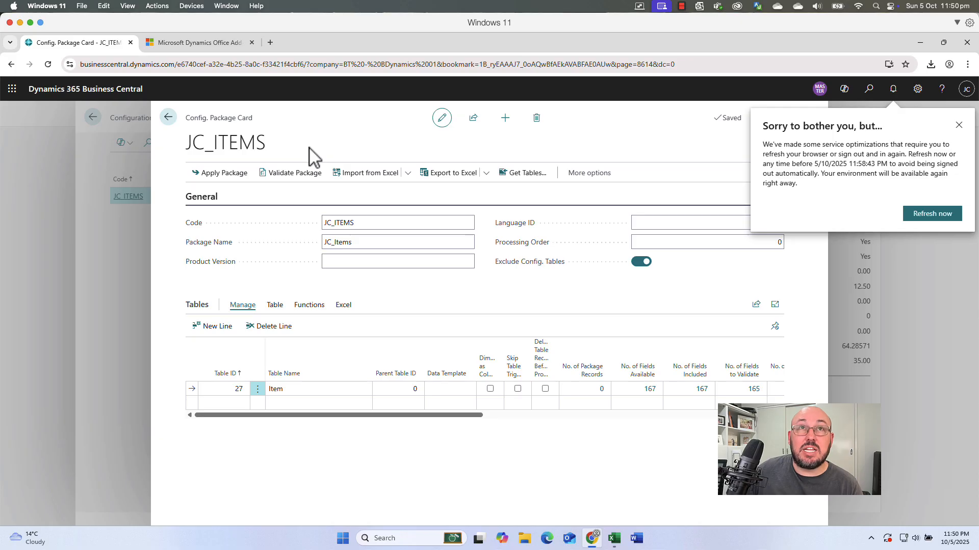
# - Dismiss the browser refresh notice and return from the JC_ITEMS package card to the Items list
pyautogui.click(959, 125)
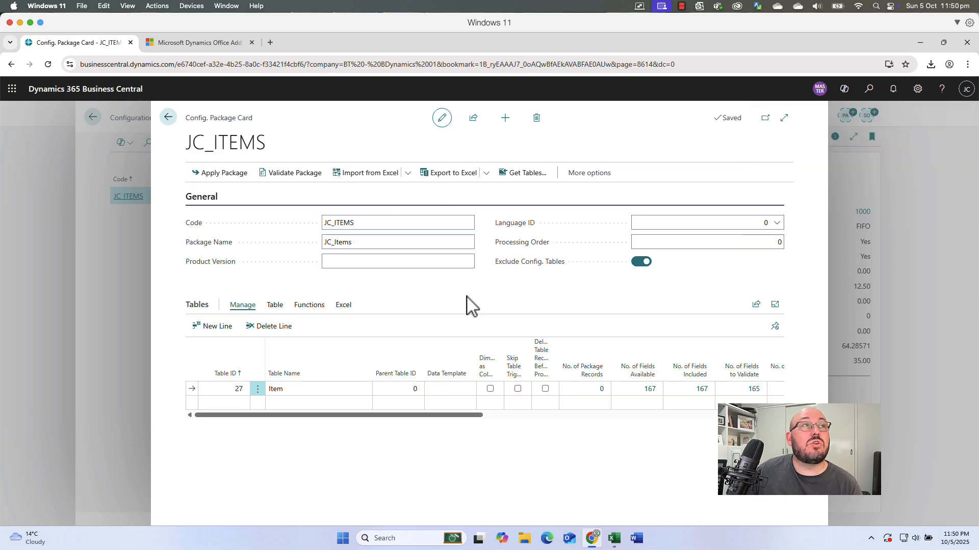
pyautogui.click(169, 119)
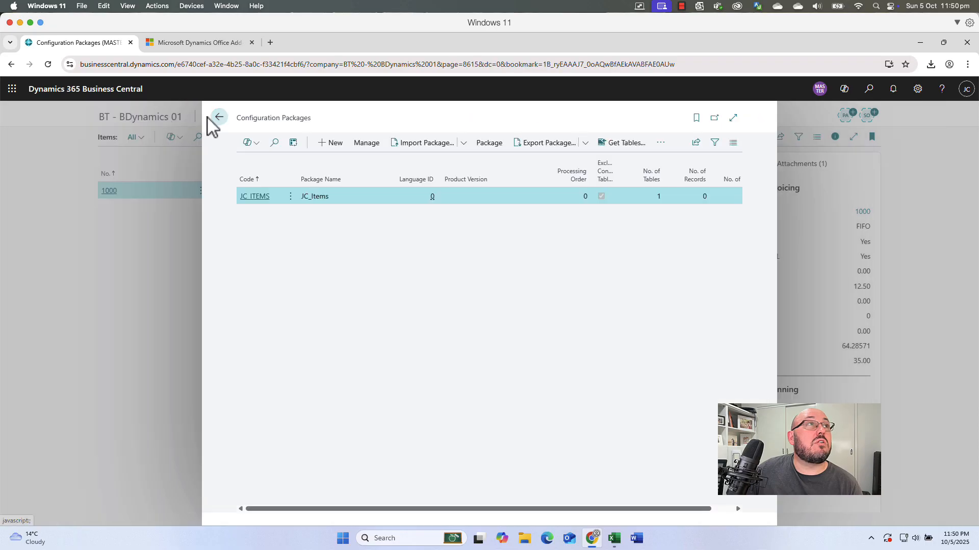
pyautogui.click(218, 118)
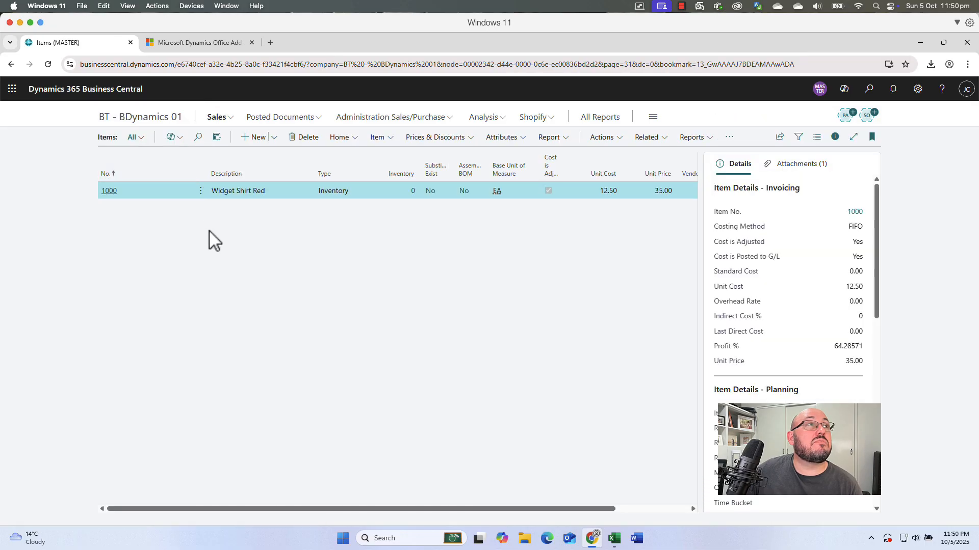
# - View the sharing options of the Items list and the Microsoft Dynamics Office Add-in page on AppSource
pyautogui.click(781, 138)
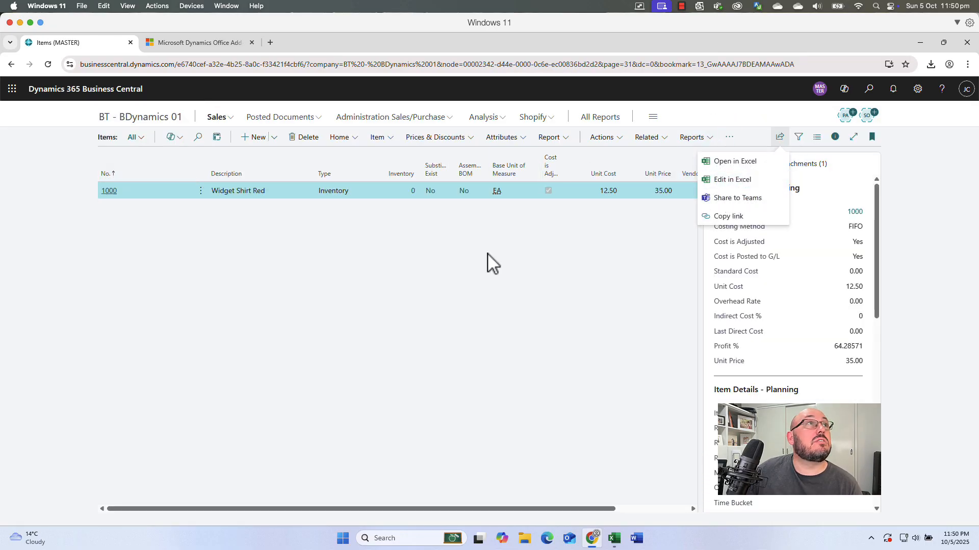
pyautogui.click(199, 43)
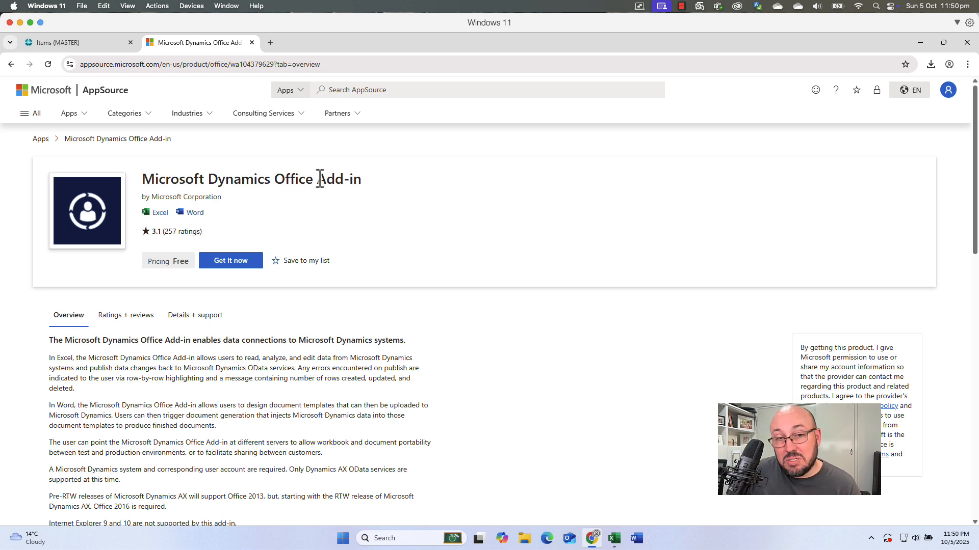
pyautogui.click(84, 43)
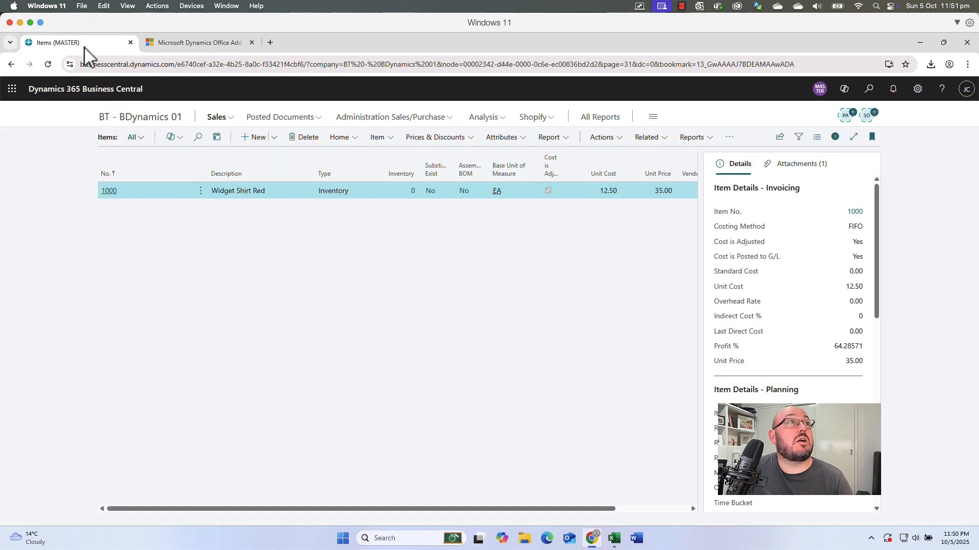
# - Export the Items list for editing in Excel and open the downloaded Item Card (5).xlsx
pyautogui.click(779, 137)
pyautogui.click(736, 182)
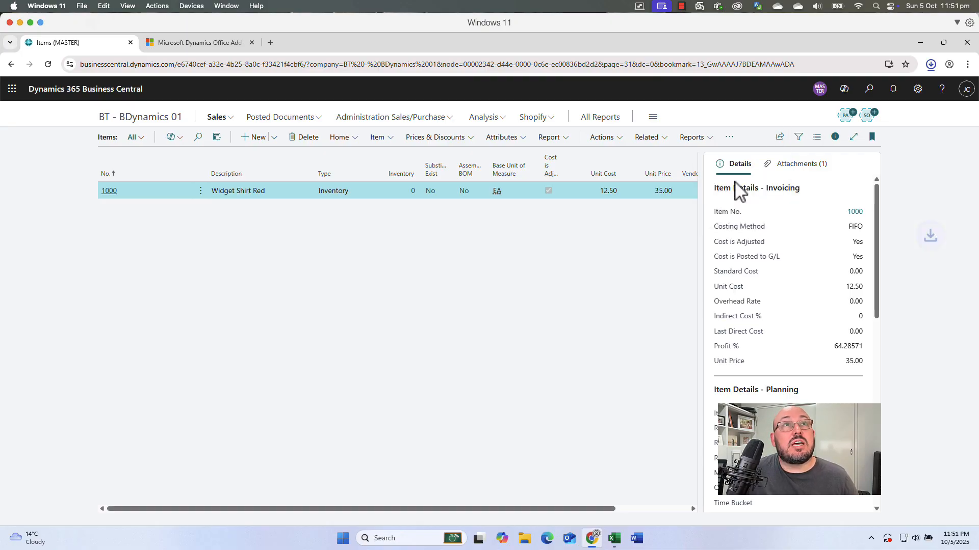
pyautogui.click(929, 65)
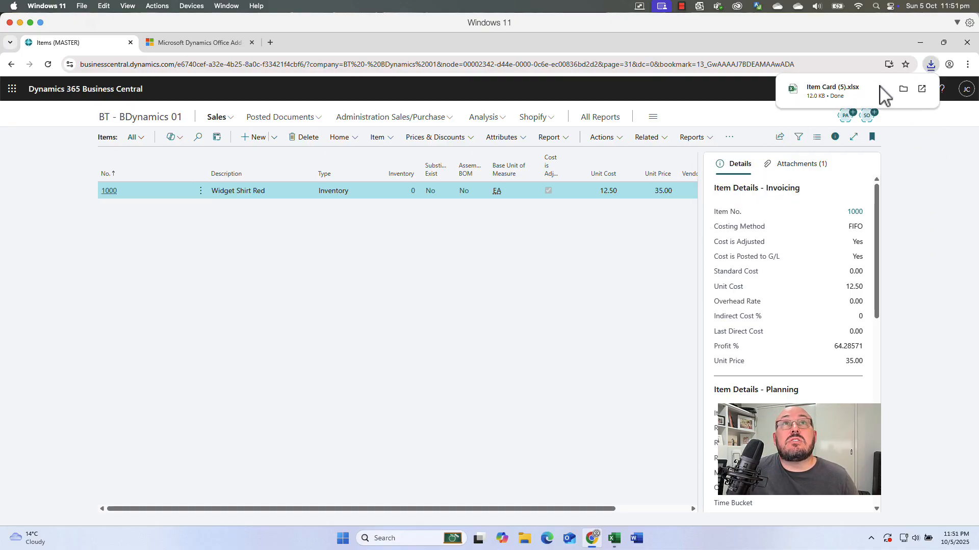
pyautogui.click(837, 91)
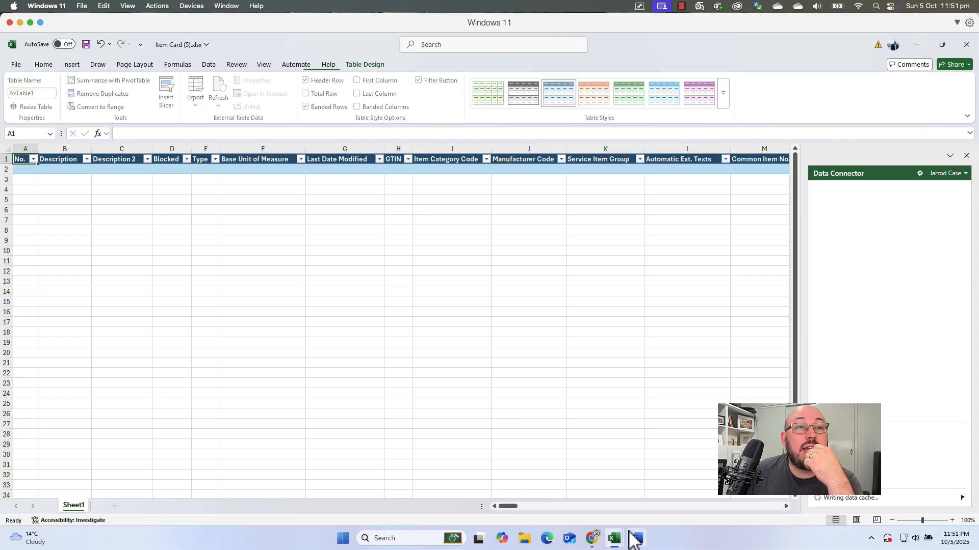
# - Look over the demo items in Demo_Items__20__for_Business_Central.csv and the item row in Item Card (5).xlsx
pyautogui.moveTo(616, 537)
pyautogui.click(583, 490)
pyautogui.click(231, 281)
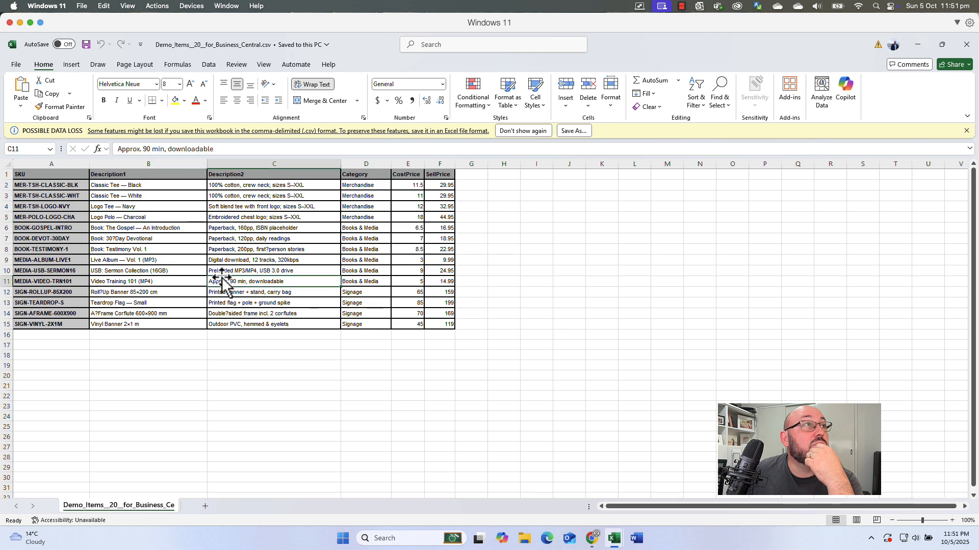
pyautogui.click(918, 45)
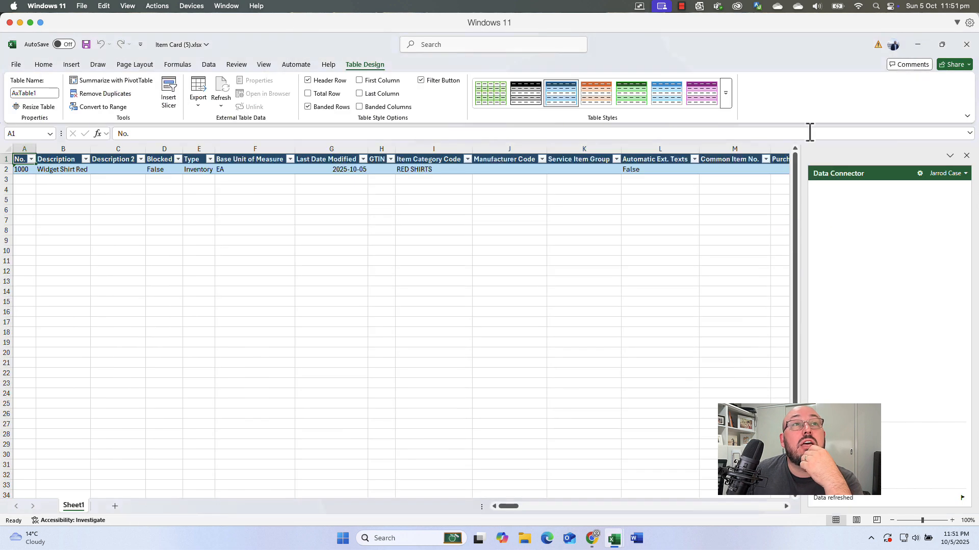
pyautogui.click(582, 340)
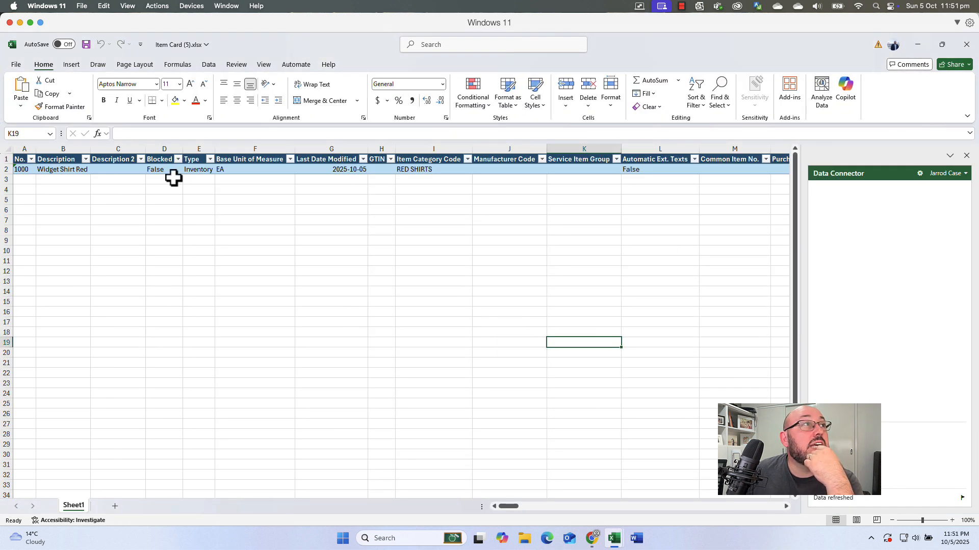
# - Copy the SKU, Description1 and Description2 data in A2:C15 of Demo_Items__20__for_Business_Central.csv
pyautogui.moveTo(614, 538)
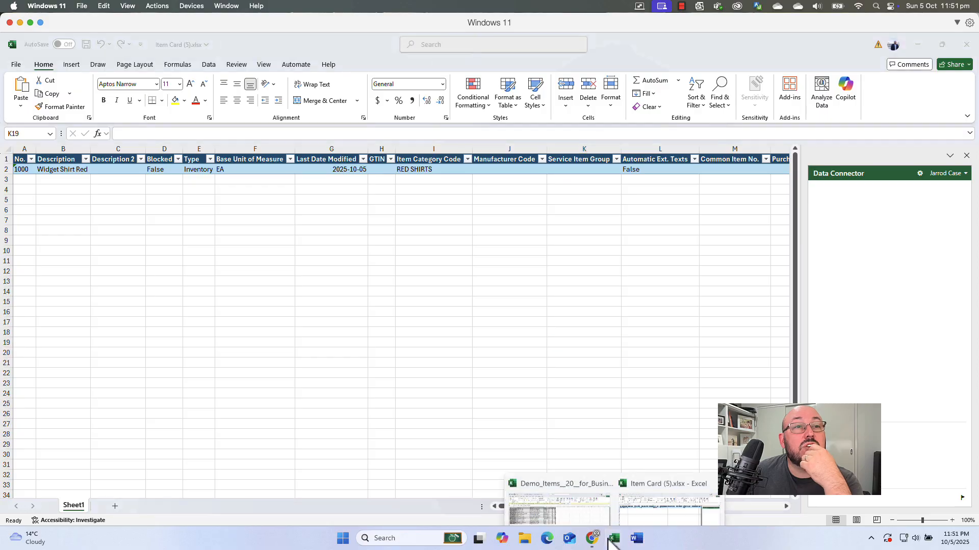
pyautogui.click(574, 492)
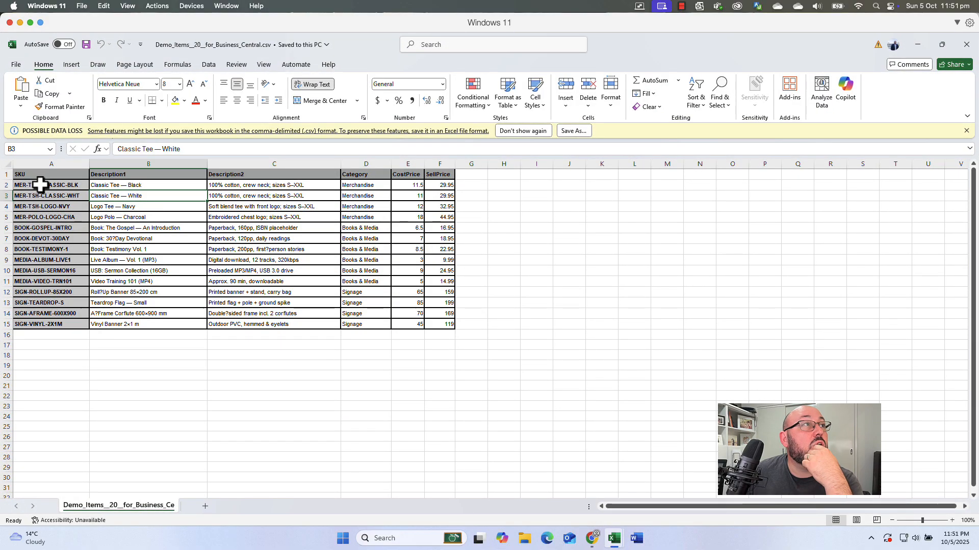
pyautogui.moveTo(40, 185); pyautogui.dragTo(268, 322)
pyautogui.rightClick(271, 279)
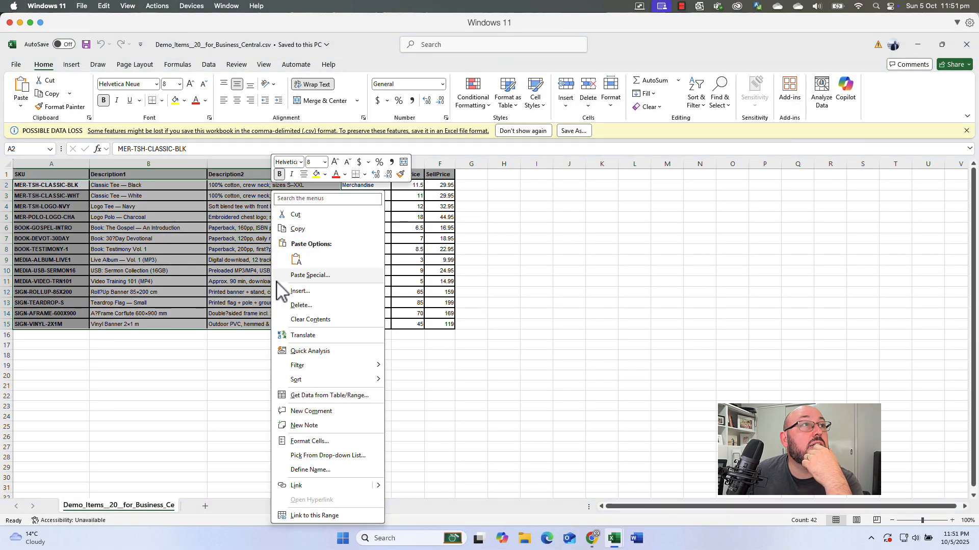
pyautogui.click(296, 230)
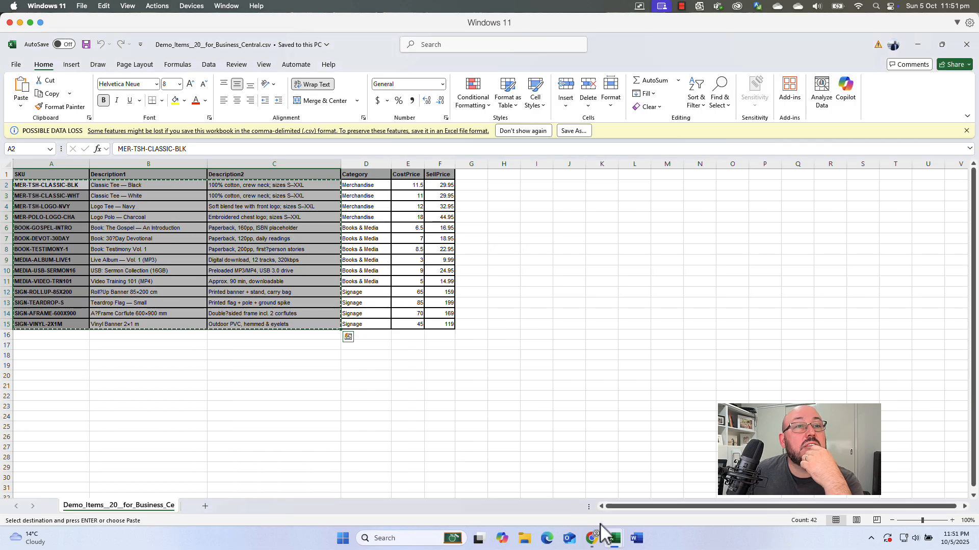
# - Paste the copied item data as values into Item Card (5).xlsx, starting at cell A3 below item 1000
pyautogui.moveTo(615, 538)
pyautogui.click(660, 489)
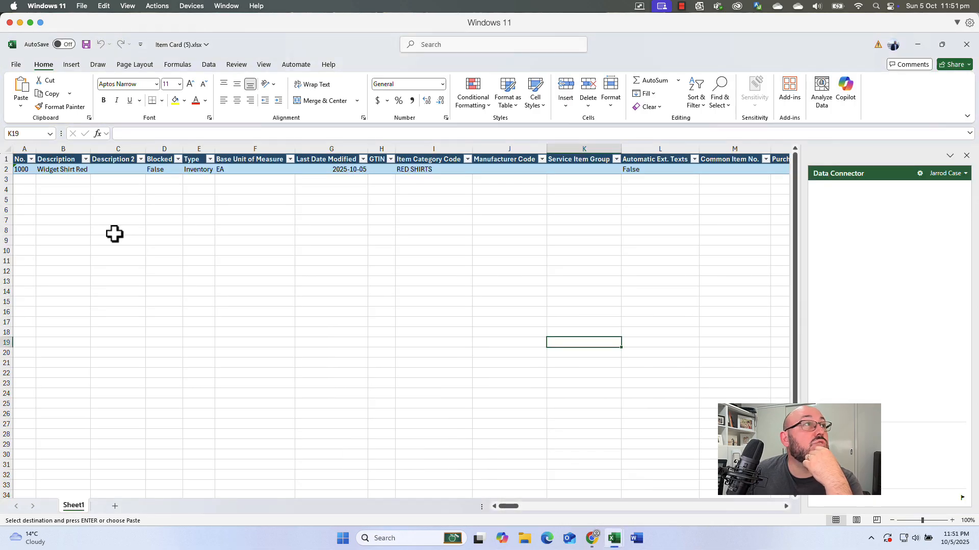
pyautogui.rightClick(17, 182)
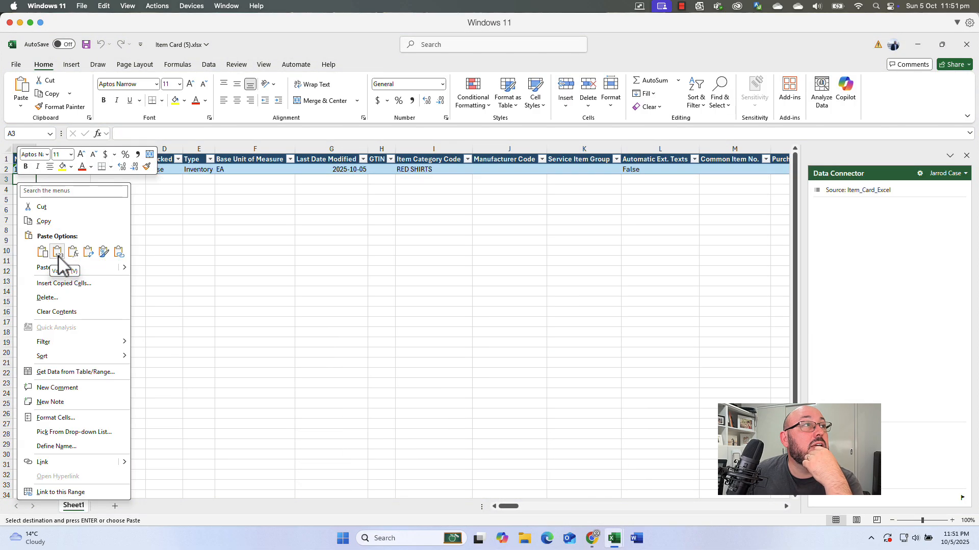
pyautogui.click(57, 252)
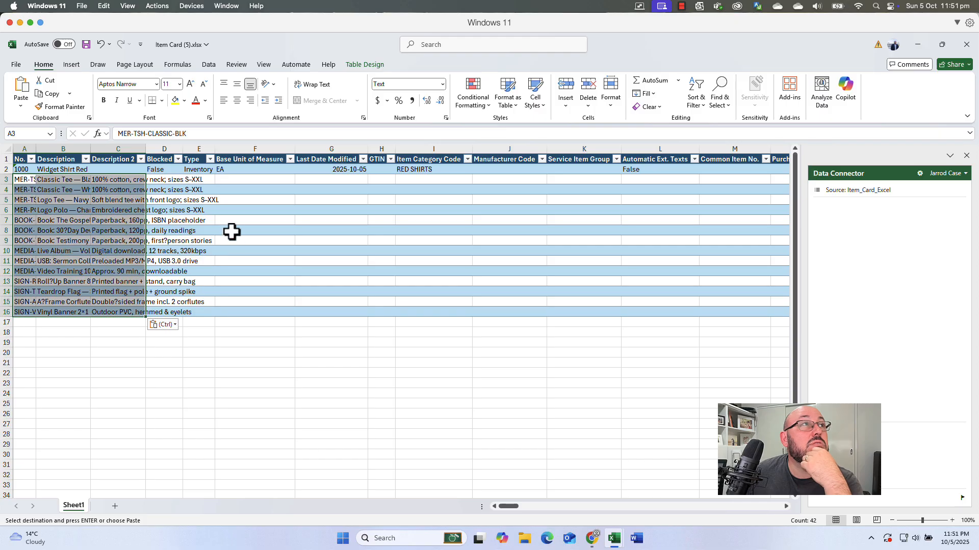
# - Copy item 1000's values in row 2 from the Blocked column through End-of-Life Disposal Requirements (D2:EK2)
pyautogui.click(156, 171)
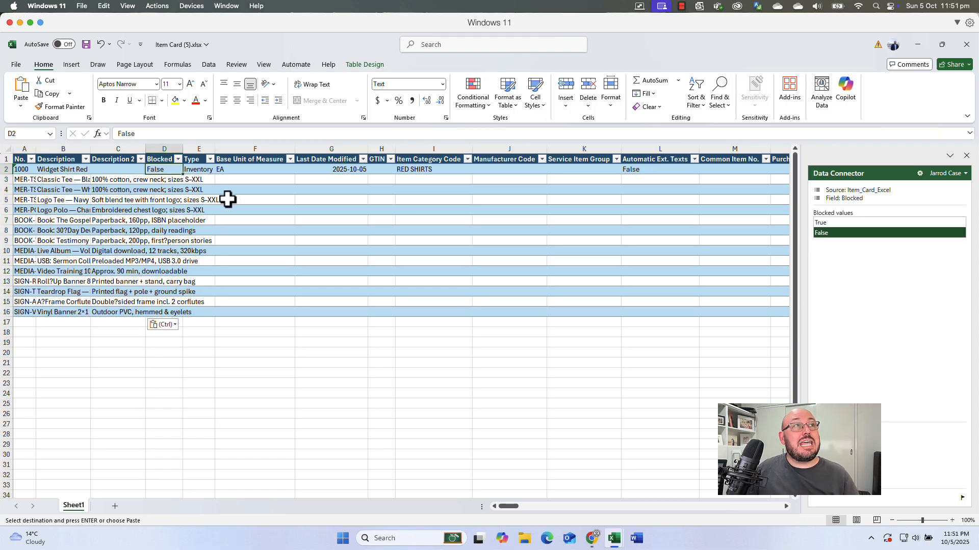
pyautogui.hotkey('shift', 'Right')
pyautogui.hotkey('ctrl', 'shift', 'Right')
pyautogui.hotkey('ctrl', 'shift', 'Right')
pyautogui.hotkey('ctrl', 'shift', 'Right')
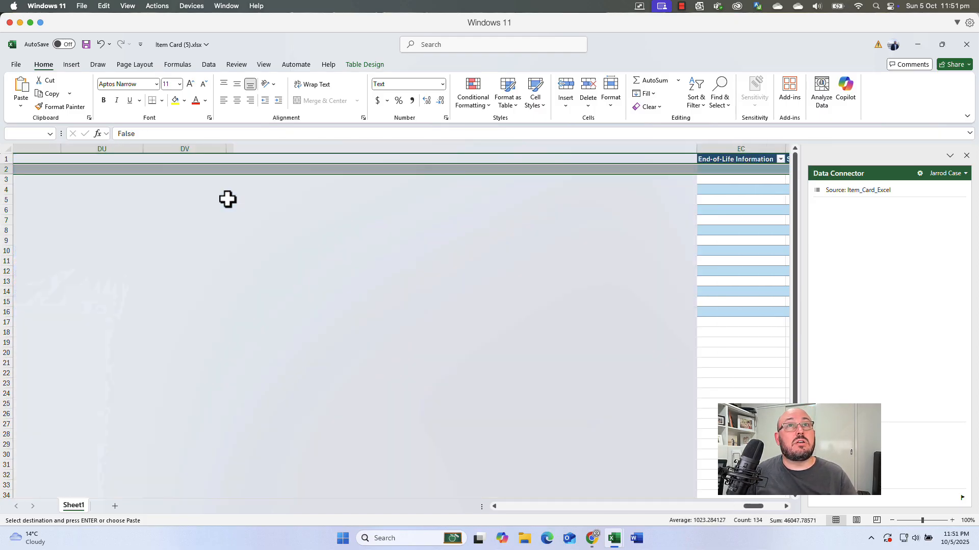
pyautogui.hotkey('ctrl', 'c')
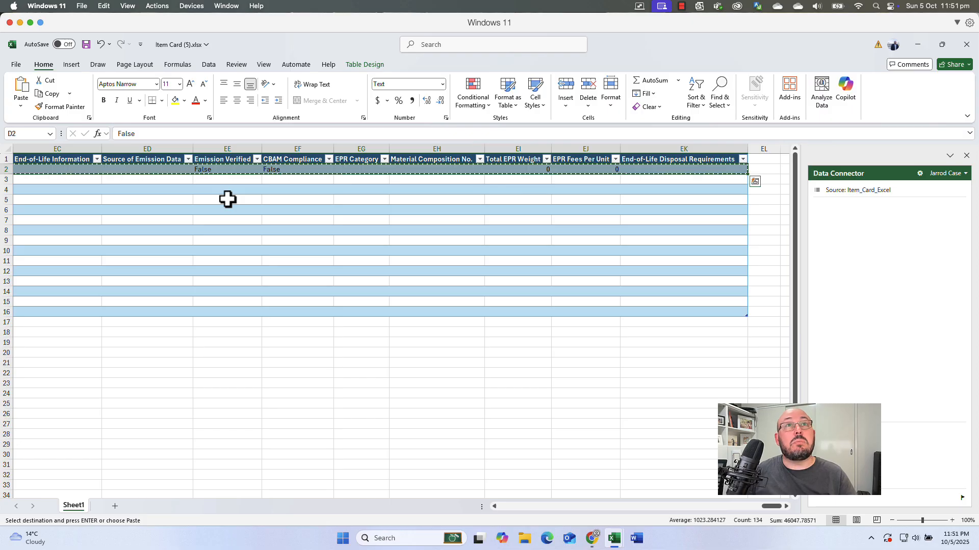
# - Paste item 1000's copied values over D2:EK16 so every demo item row is filled down to row 16
pyautogui.hotkey('shift', 'Down')
pyautogui.hotkey('shift', 'Down')
pyautogui.hotkey('shift', 'Down')
pyautogui.hotkey('shift', 'Down')
pyautogui.hotkey('shift', 'Down')
pyautogui.hotkey('shift', 'Down')
pyautogui.hotkey('shift', 'Down')
pyautogui.hotkey('shift', 'Down')
pyautogui.hotkey('shift', 'Down')
pyautogui.hotkey('shift', 'Down')
pyautogui.hotkey('shift', 'Down')
pyautogui.hotkey('shift', 'Down')
pyautogui.hotkey('shift', 'Down')
pyautogui.hotkey('shift', 'Down')
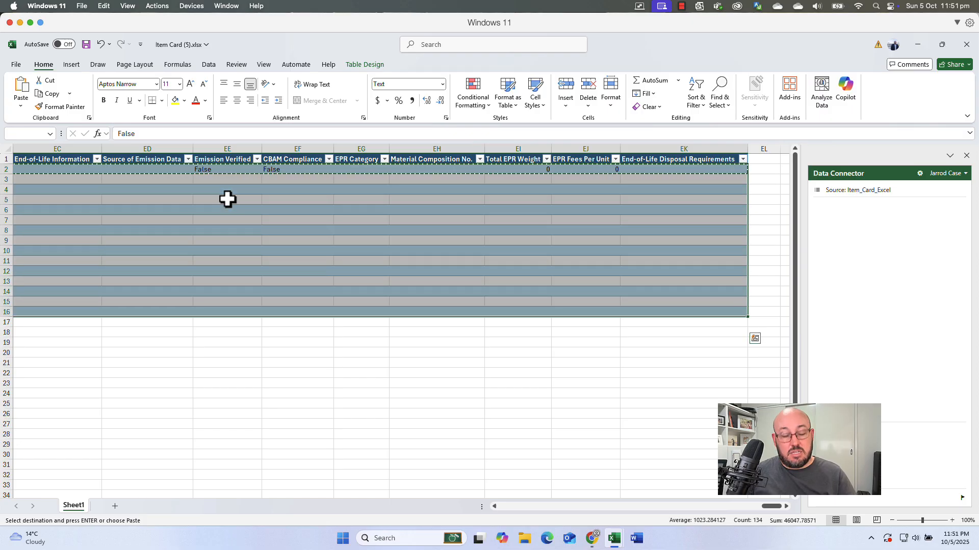
pyautogui.hotkey('ctrl', 'v')
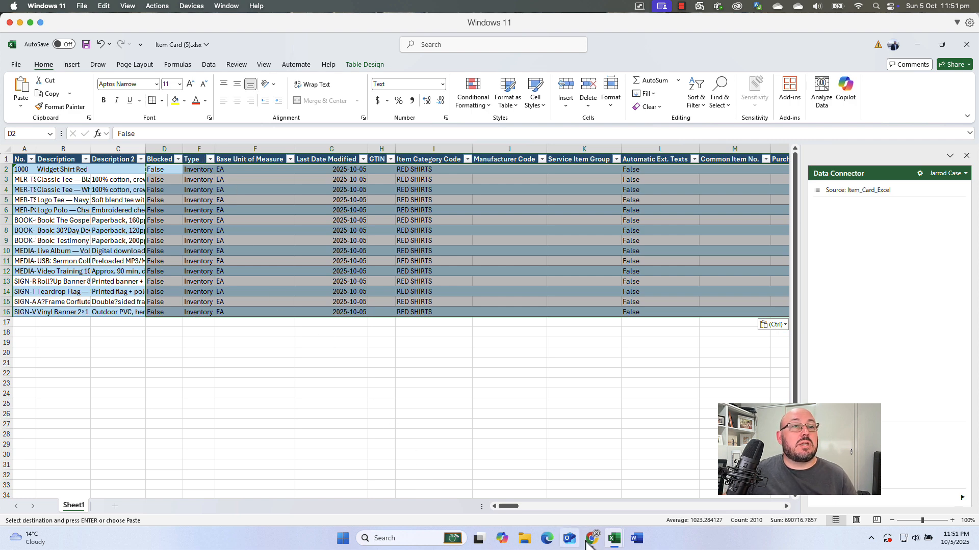
# - Copy the Category values D2:D15 from Demo_Items__20__for_Business_Central.csv and return to Item Card (5).xlsx
pyautogui.moveTo(618, 542)
pyautogui.click(591, 509)
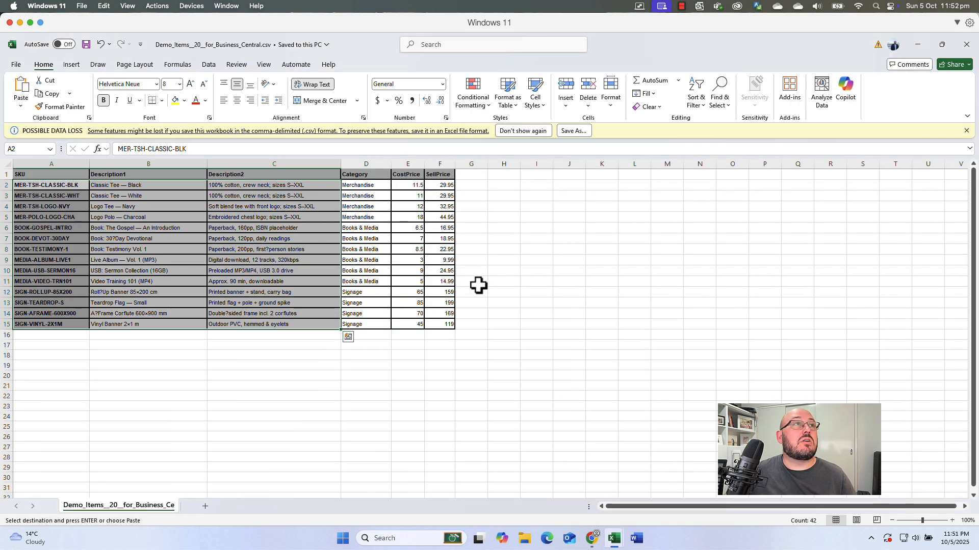
pyautogui.moveTo(366, 185); pyautogui.dragTo(372, 322)
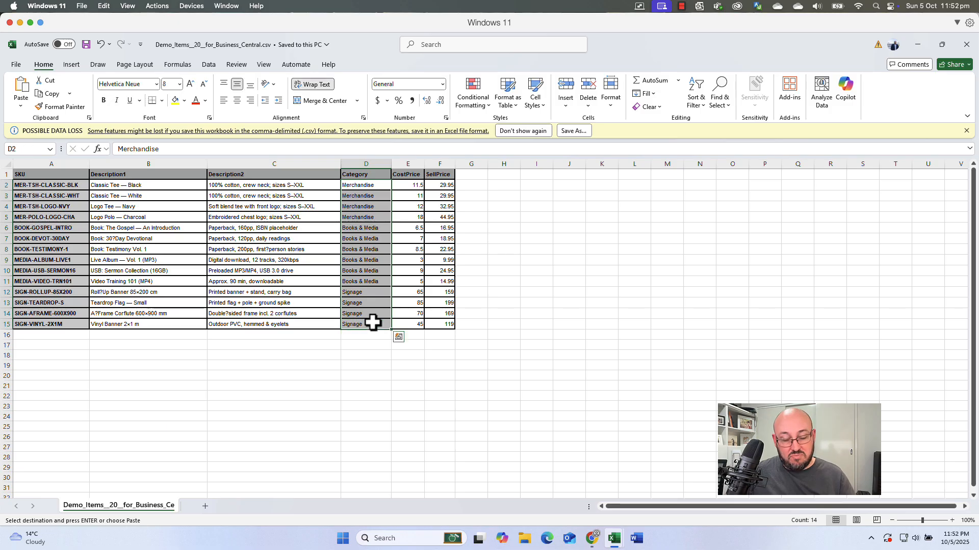
pyautogui.hotkey('ctrl', 'c')
pyautogui.hotkey('alt', 'Tab')
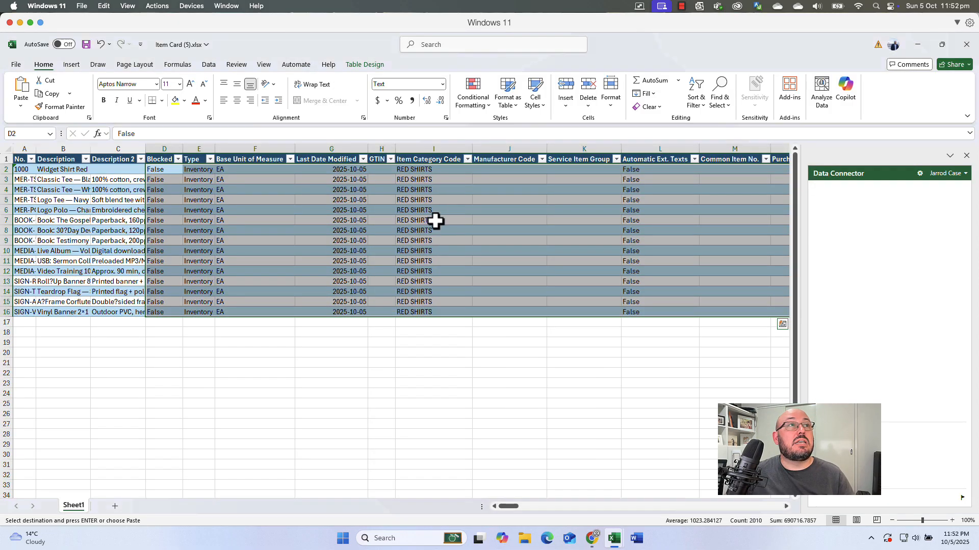
# - Try a regular paste of the copied categories into Item Category Code from cell I3, and undo it
pyautogui.click(440, 181)
pyautogui.hotkey('ctrl', 'v')
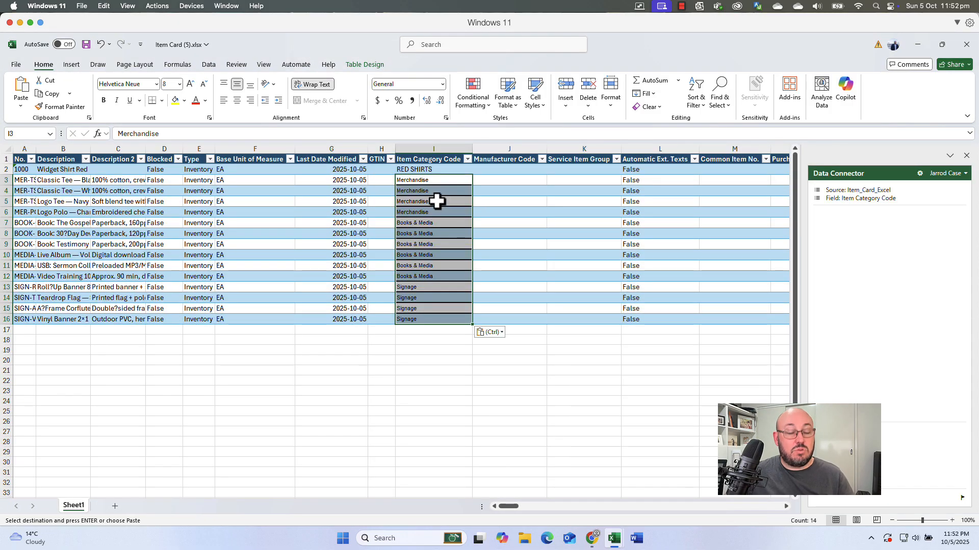
pyautogui.press('super')
pyautogui.click(272, 250)
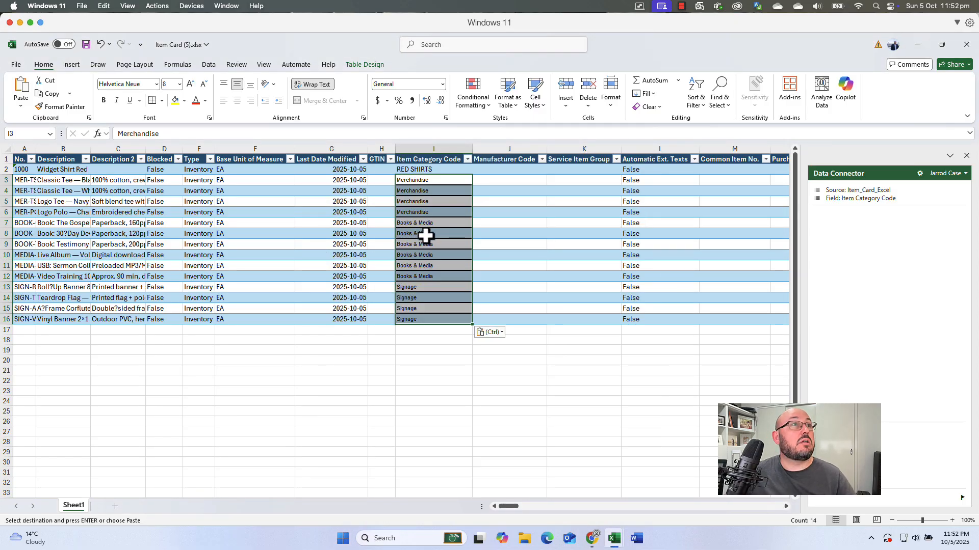
pyautogui.hotkey('ctrl', 'z')
# - Paste the copied categories as values only into the Item Category Code column, starting at cell I3
pyautogui.rightClick(425, 182)
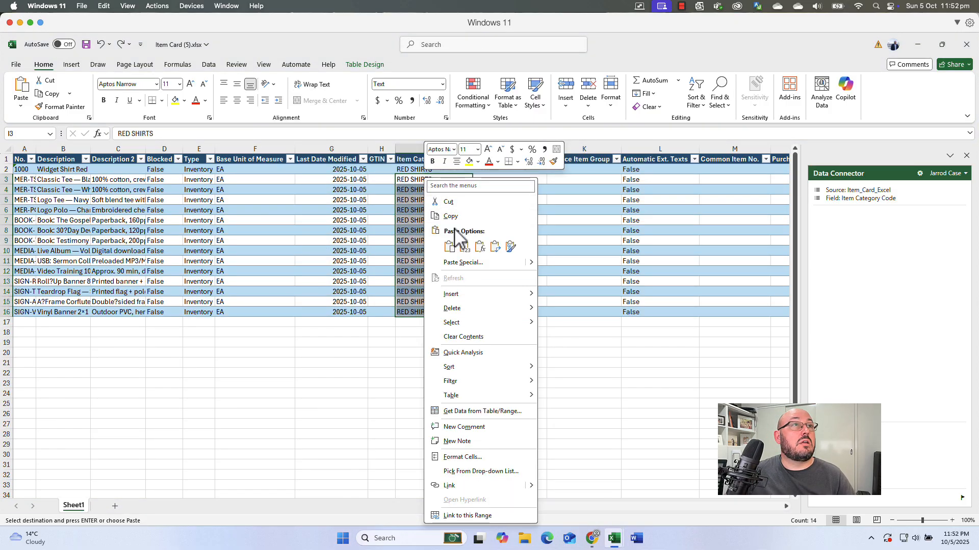
pyautogui.click(464, 247)
pyautogui.click(449, 241)
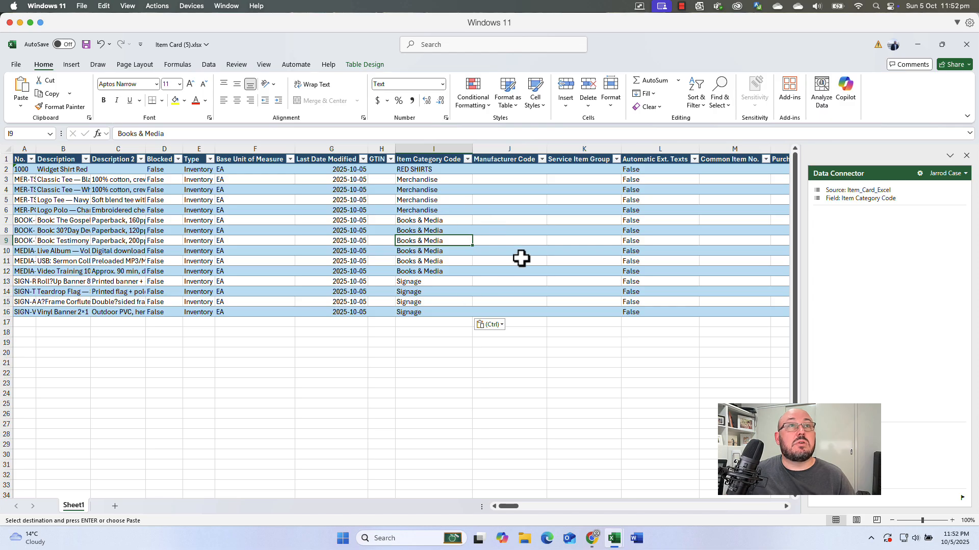
# - Copy the CostPrice values E2:E15 from Demo_Items__20__for_Business_Central.csv and return to Item Card (5).xlsx
pyautogui.hotkey('alt', 'Tab')
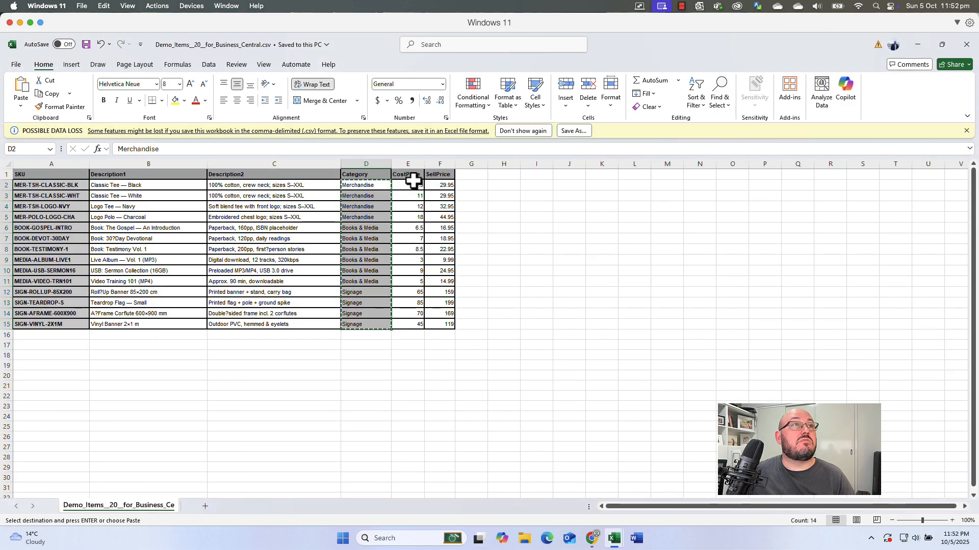
pyautogui.moveTo(412, 187); pyautogui.dragTo(418, 327)
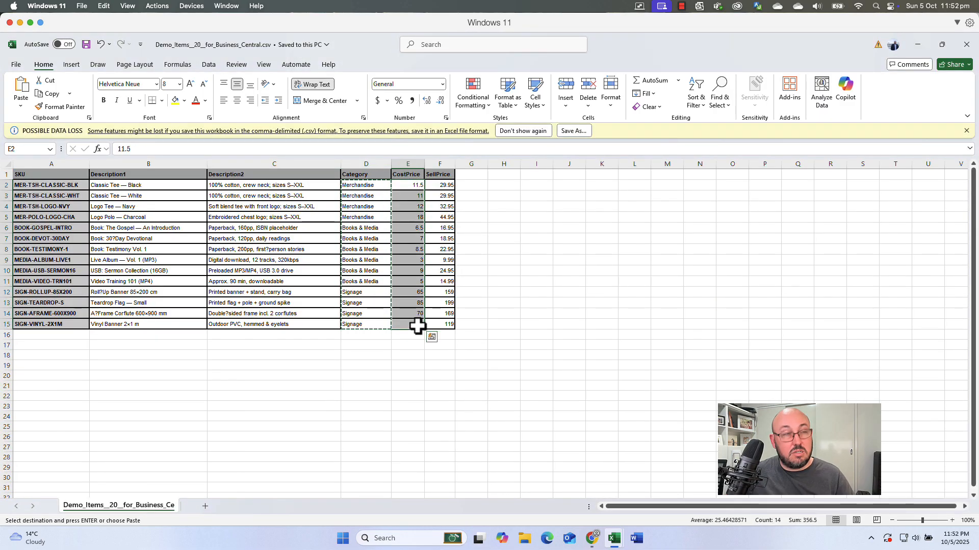
pyautogui.hotkey('ctrl', 'c')
pyautogui.hotkey('alt', 'Tab')
# - Search the item table for "cost" and locate the Unit Cost cell of the first demo item, AN3
pyautogui.click(398, 200)
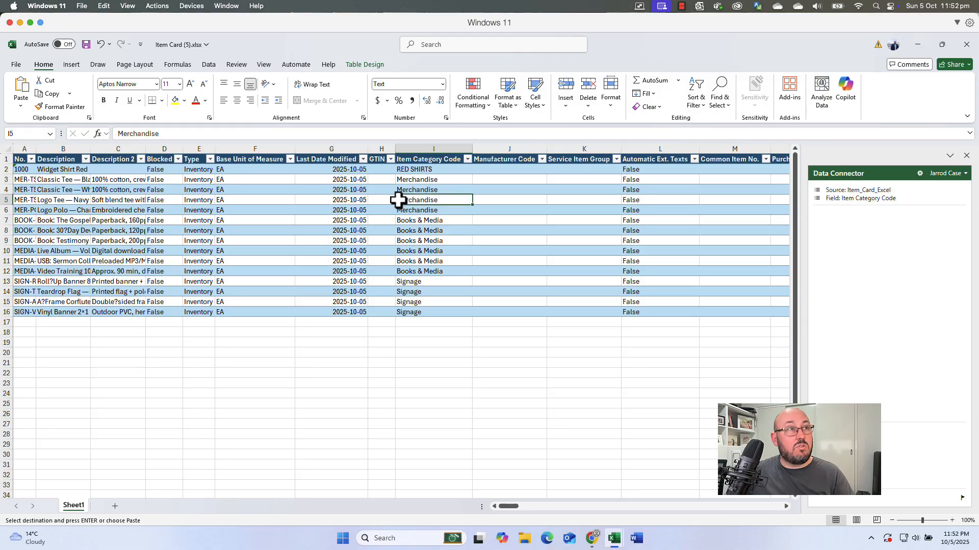
pyautogui.hotkey('ctrl', 'f')
pyautogui.write('cost')
pyautogui.press('Return')
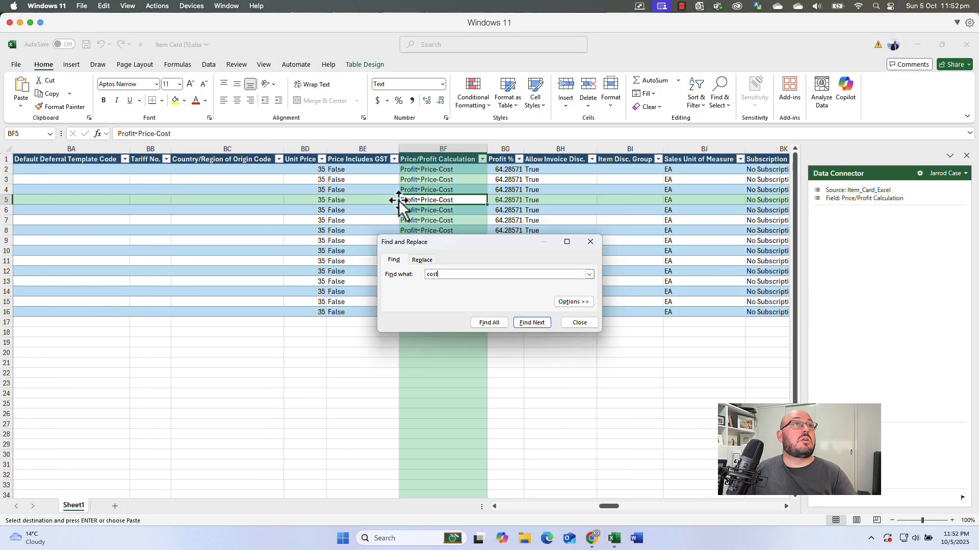
pyautogui.press('Escape')
pyautogui.press('Left')
pyautogui.press('Left')
pyautogui.press('Left')
pyautogui.press('Up')
pyautogui.press('Right')
pyautogui.press('Right')
pyautogui.press('Up')
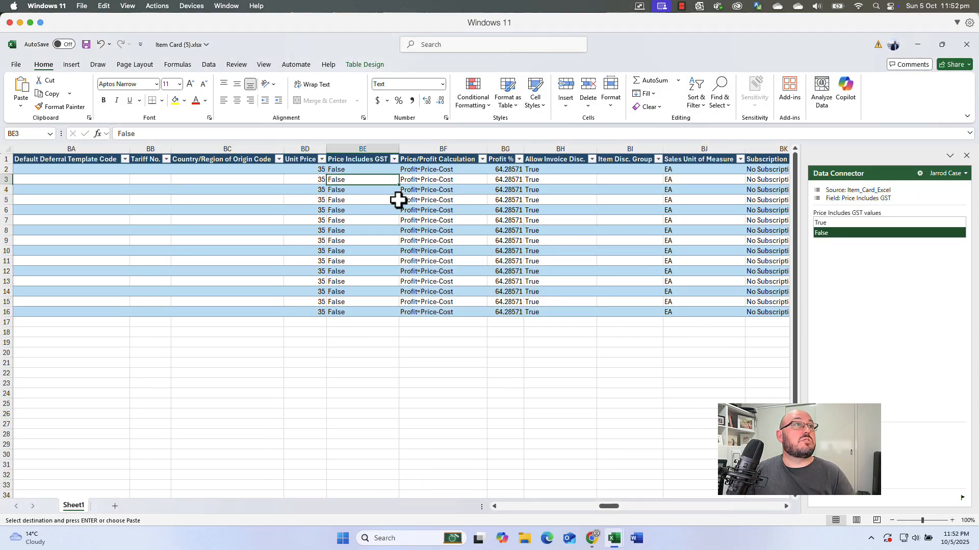
pyautogui.press('Left')
pyautogui.press('Left')
pyautogui.press('Right')
pyautogui.press('Right')
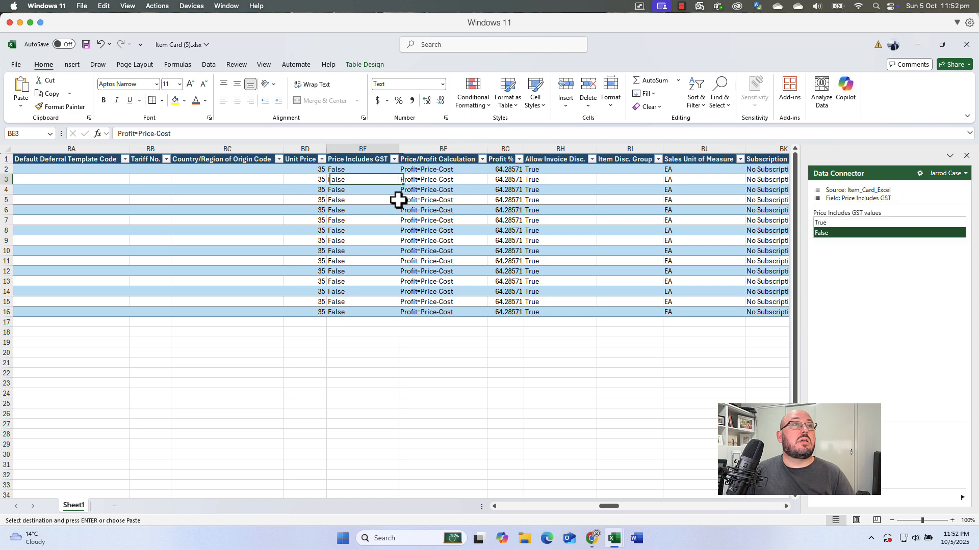
pyautogui.press('Left')
pyautogui.press('Left')
pyautogui.press('Left')
pyautogui.press('Left')
pyautogui.press('Left')
pyautogui.press('Left')
pyautogui.press('Left')
pyautogui.press('Left')
pyautogui.press('Left')
pyautogui.press('Left')
pyautogui.press('Left')
pyautogui.press('Left')
pyautogui.press('Left')
pyautogui.press('Left')
pyautogui.press('Left')
pyautogui.press('Left')
pyautogui.press('Left')
pyautogui.press('Left')
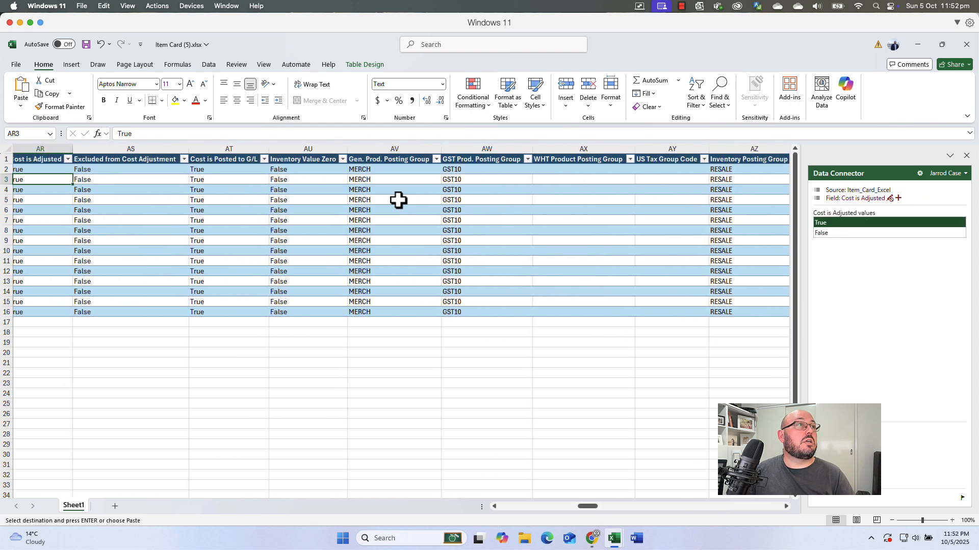
pyautogui.press('Right')
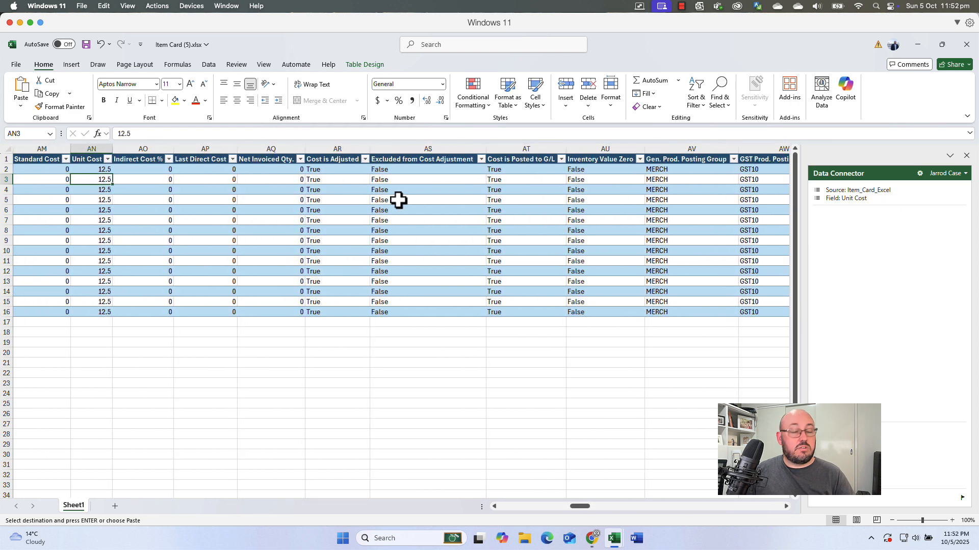
# - Try a regular paste of the copied cost prices into Unit Cost from cell AN3, and undo it
pyautogui.hotkey('ctrl', 'v')
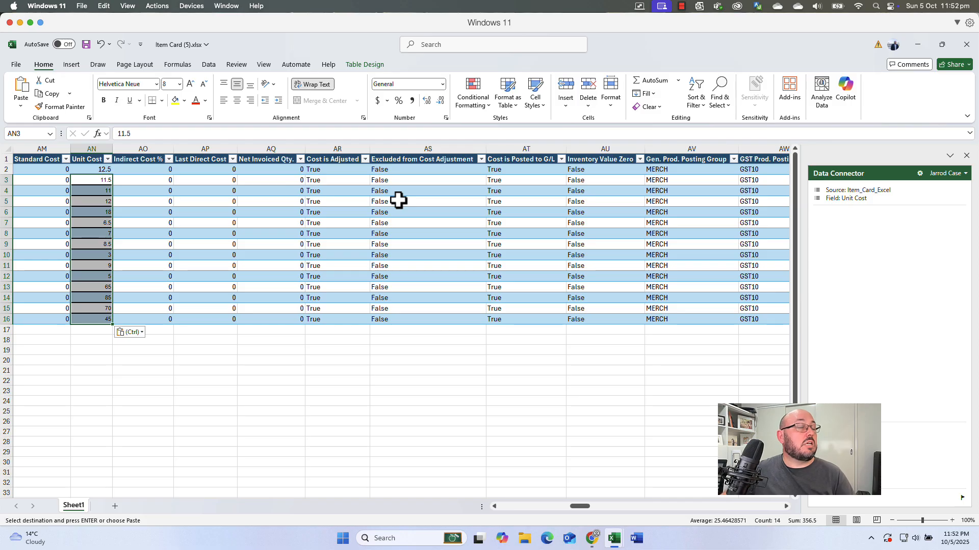
pyautogui.press('super')
pyautogui.press('super')
pyautogui.hotkey('ctrl', 'z')
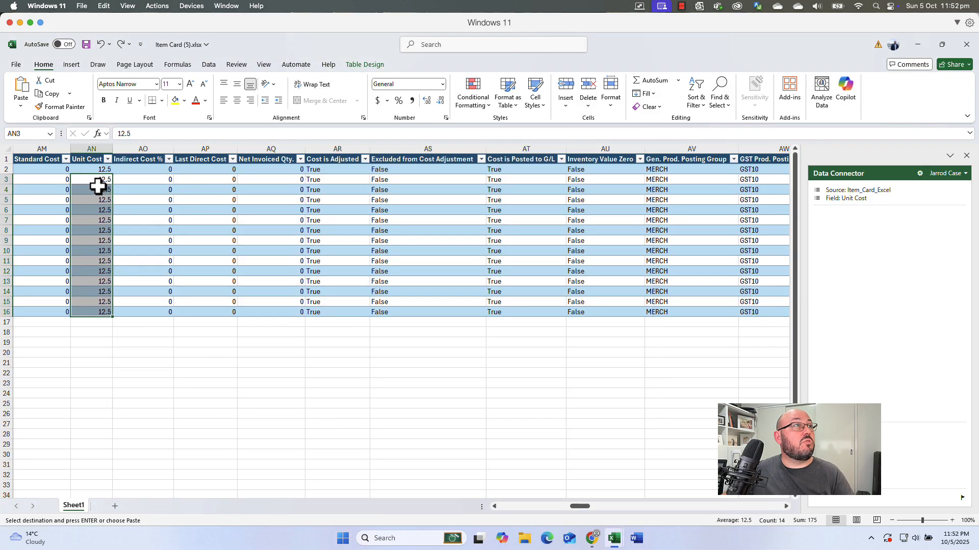
# - Paste the copied cost prices as values only into the Unit Cost column, starting at cell AN3
pyautogui.rightClick(99, 182)
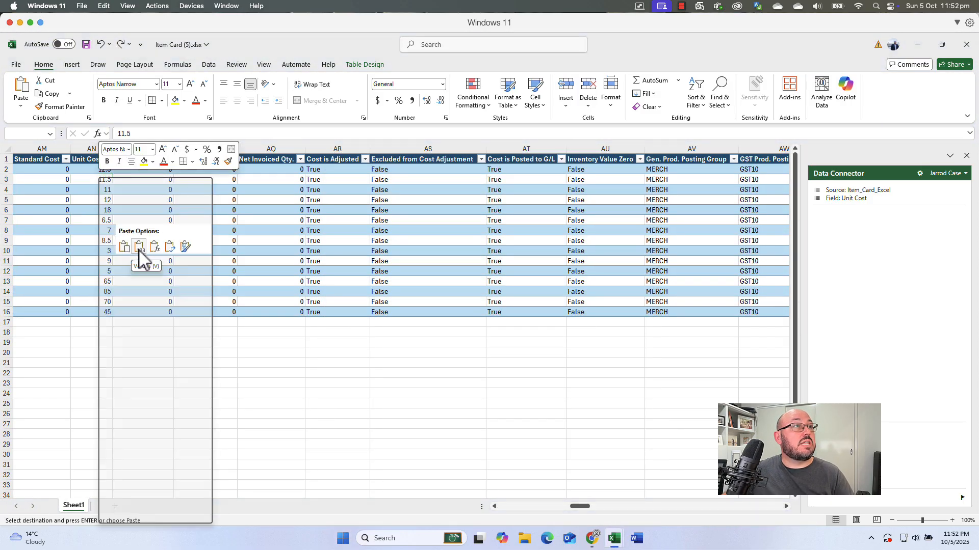
pyautogui.click(139, 247)
# - Copy the SellPrice values F2:F15 from Demo_Items__20__for_Business_Central.csv and return to Item Card (5).xlsx
pyautogui.hotkey('ctrl', 'Tab')
pyautogui.moveTo(440, 185); pyautogui.dragTo(444, 327)
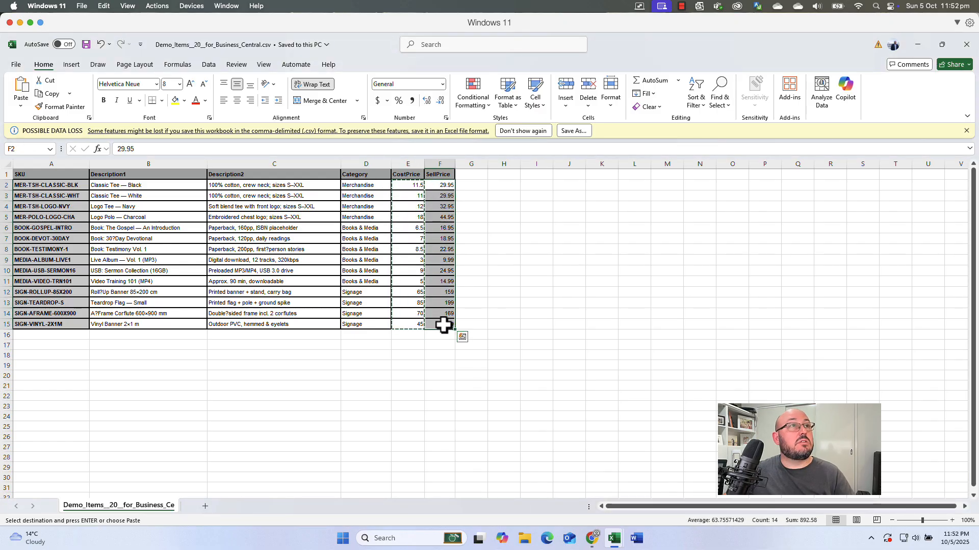
pyautogui.hotkey('ctrl', 'c')
pyautogui.hotkey('alt', 'Tab')
# - Clear the Profit % values of the demo items in BG3:BG16, keeping item 1000's value
pyautogui.click(503, 185)
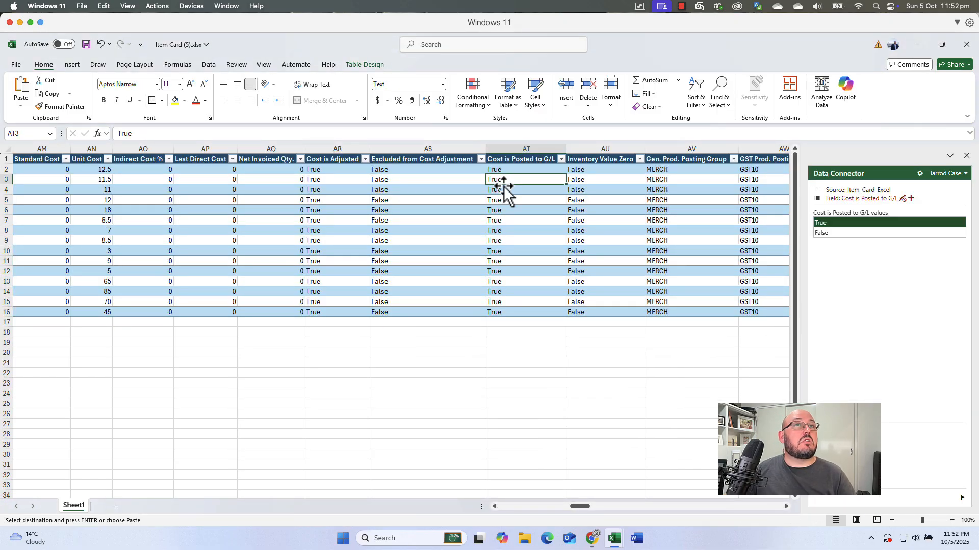
pyautogui.press('Right')
pyautogui.press('Right')
pyautogui.press('Right')
pyautogui.press('Right')
pyautogui.press('Right')
pyautogui.press('Right')
pyautogui.press('Right')
pyautogui.press('Right')
pyautogui.press('Right')
pyautogui.press('Right')
pyautogui.press('Right')
pyautogui.press('Right')
pyautogui.press('Right')
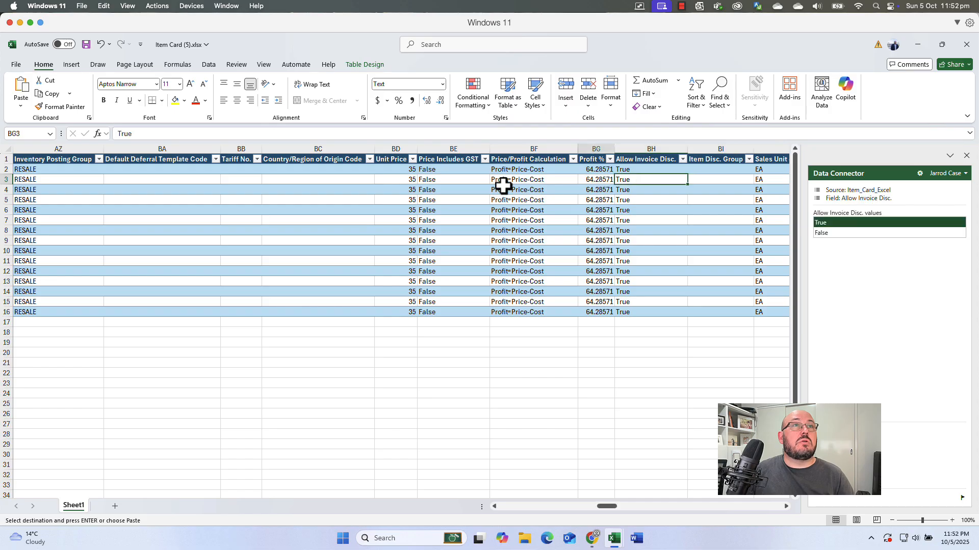
pyautogui.hotkey('shift', 'Down')
pyautogui.hotkey('shift', 'Down')
pyautogui.hotkey('shift', 'Down')
pyautogui.hotkey('shift', 'Down')
pyautogui.hotkey('shift', 'Down')
pyautogui.hotkey('shift', 'Down')
pyautogui.hotkey('shift', 'Down')
pyautogui.hotkey('shift', 'Down')
pyautogui.hotkey('shift', 'Down')
pyautogui.hotkey('shift', 'Down')
pyautogui.hotkey('shift', 'Down')
pyautogui.hotkey('shift', 'Down')
pyautogui.hotkey('shift', 'Down')
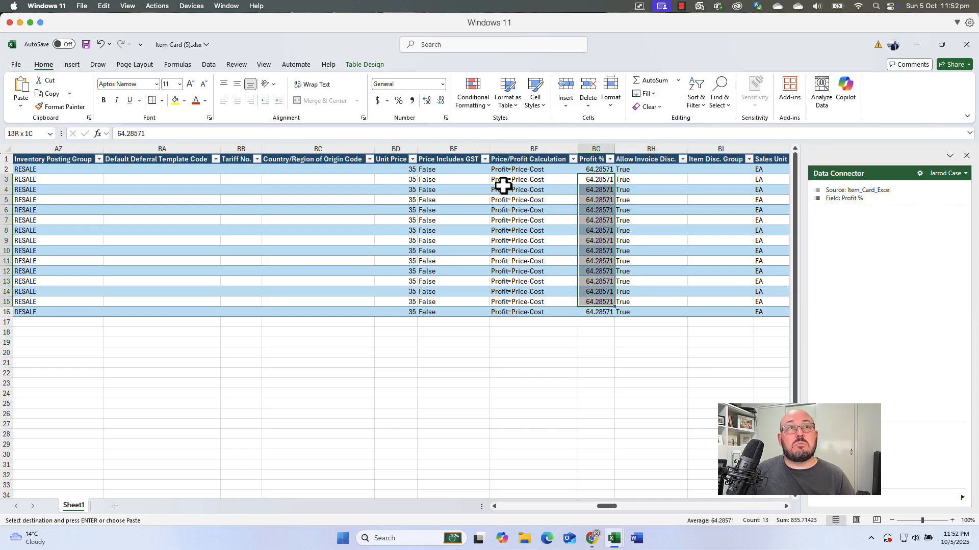
pyautogui.press('Delete')
pyautogui.click(503, 184)
pyautogui.press('Right')
pyautogui.press('Right')
pyautogui.press('Left')
pyautogui.press('Left')
pyautogui.press('Left')
pyautogui.press('Left')
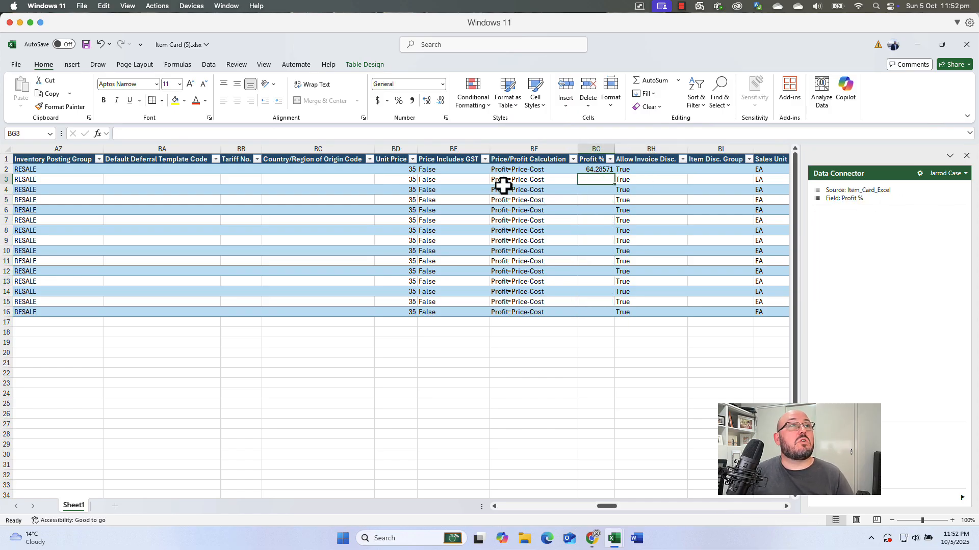
pyautogui.rightClick(412, 182)
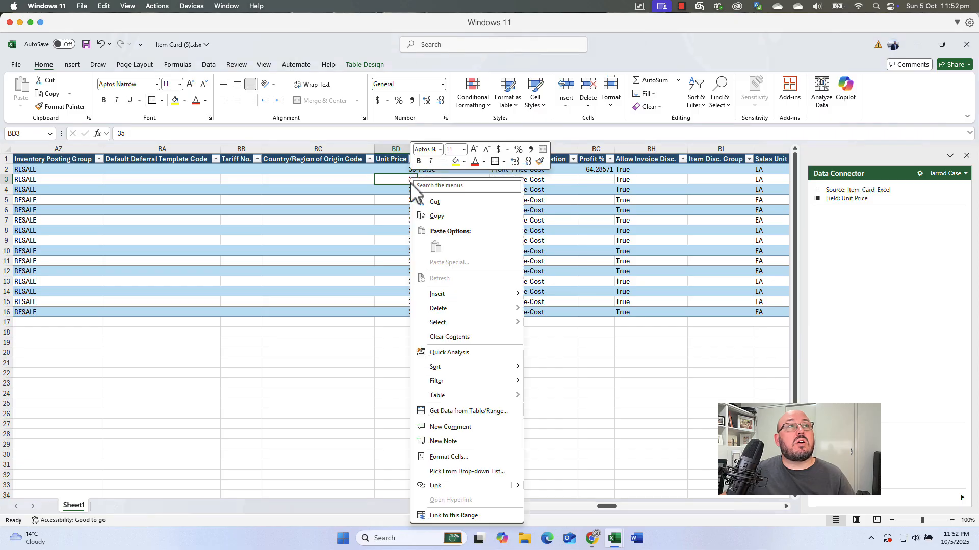
pyautogui.click(399, 180)
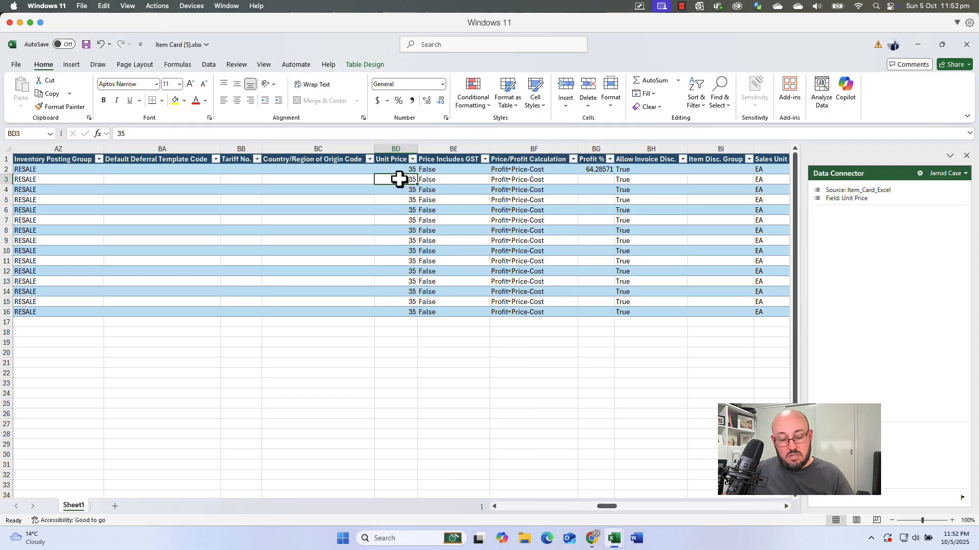
# - Copy the SellPrice values F2:F15 from the demo items CSV and paste them as values into Unit Price from BD3 in Item Card (5).xlsx
pyautogui.hotkey('alt', 'Tab')
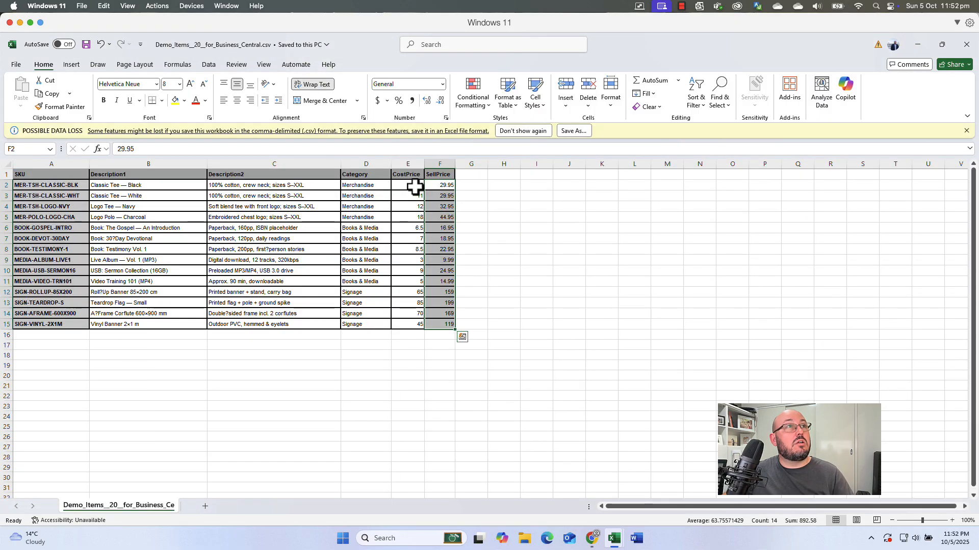
pyautogui.hotkey('ctrl', 'c')
pyautogui.hotkey('alt', 'Tab')
pyautogui.rightClick(406, 181)
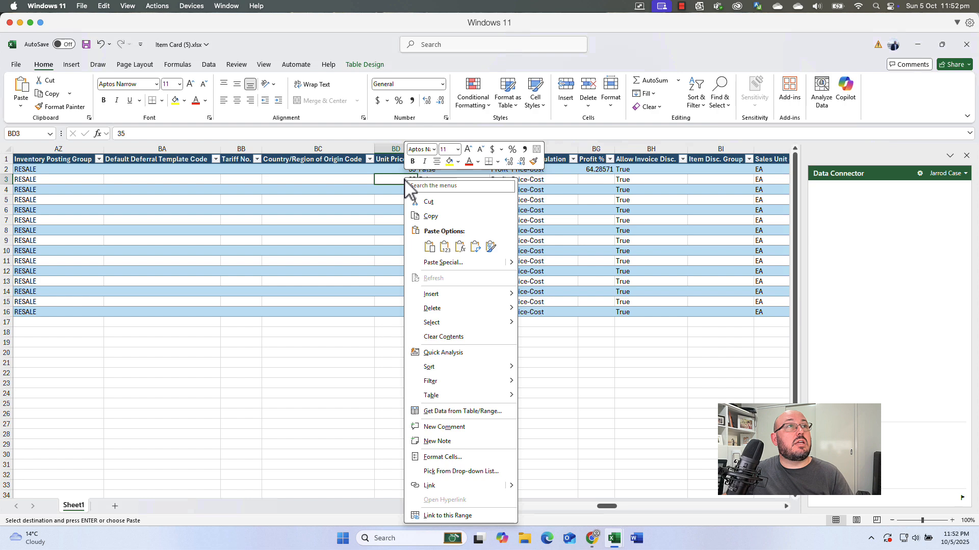
pyautogui.click(444, 247)
pyautogui.click(400, 238)
pyautogui.press('Escape')
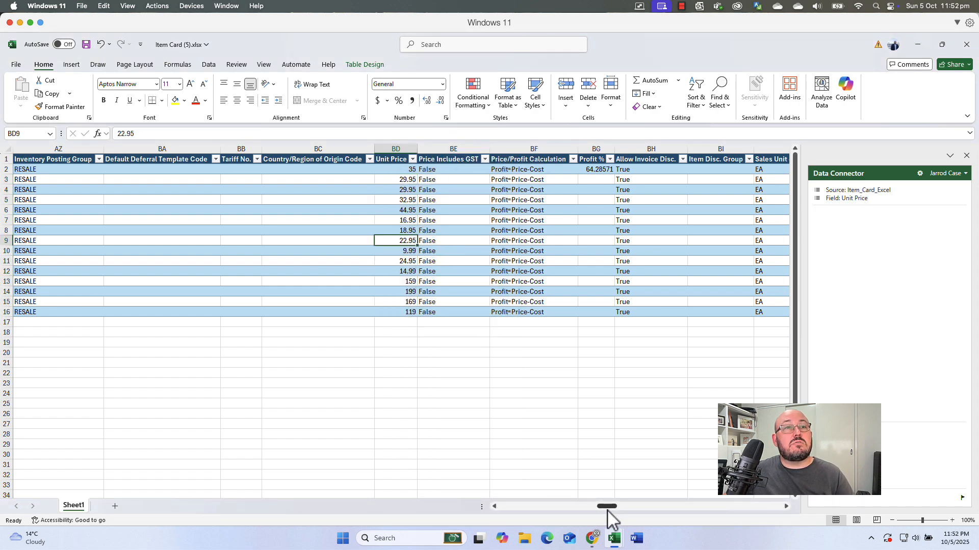
# - Clear the Search Description values of the demo items in S3:S16, keeping item 1000's description
pyautogui.moveTo(607, 510); pyautogui.dragTo(531, 512)
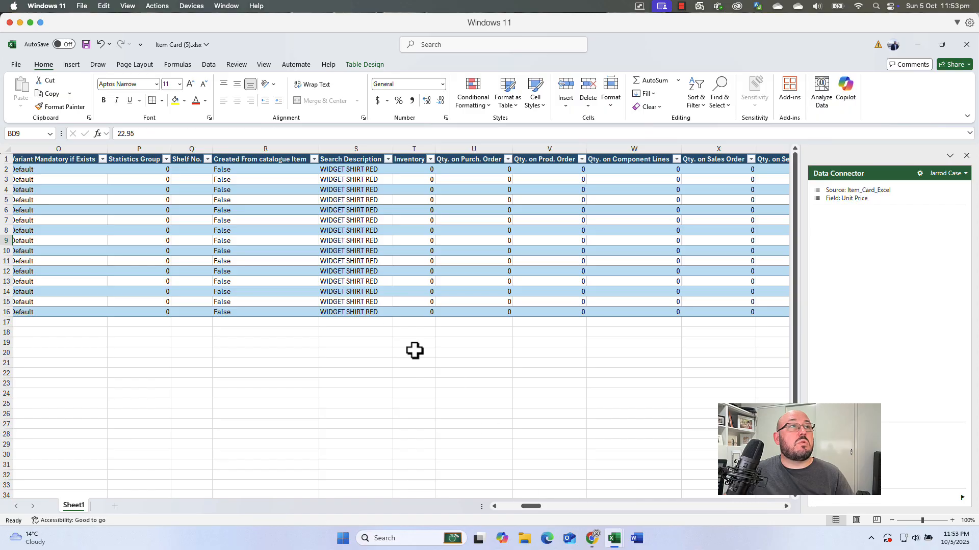
pyautogui.moveTo(372, 314); pyautogui.dragTo(375, 184)
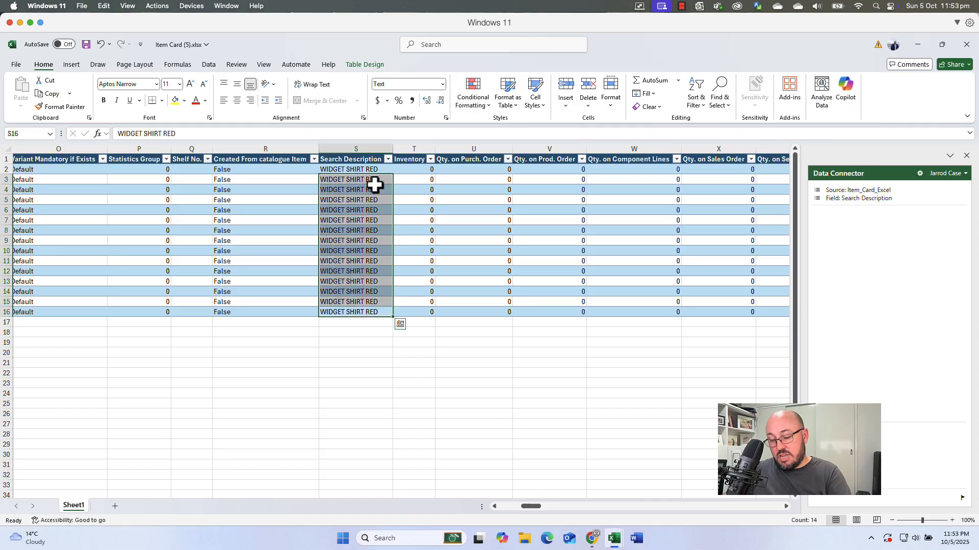
pyautogui.press('Delete')
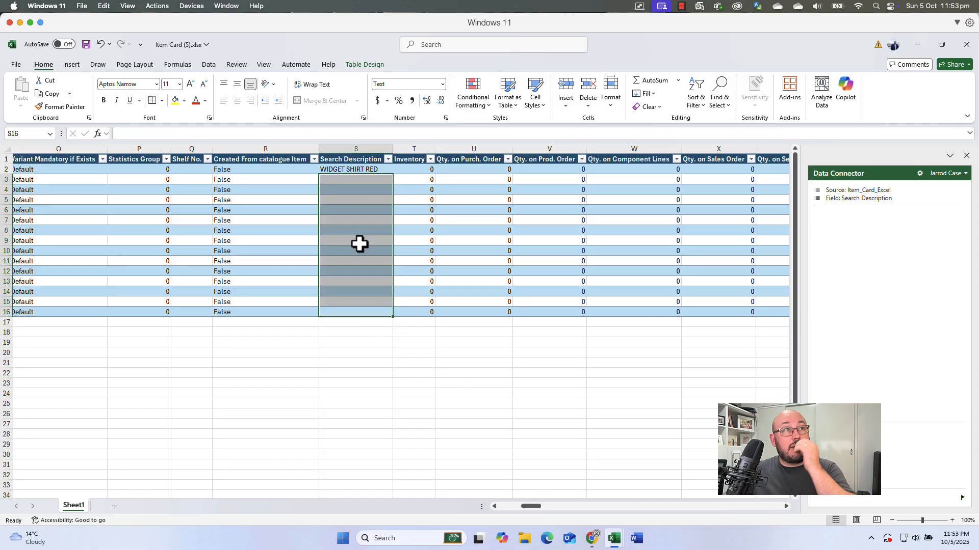
pyautogui.click(359, 241)
# - Publish the item table changes to Business Central and agree to revert changes made to read-only fields
pyautogui.moveTo(536, 511); pyautogui.dragTo(459, 511)
pyautogui.click(242, 271)
pyautogui.click(275, 192)
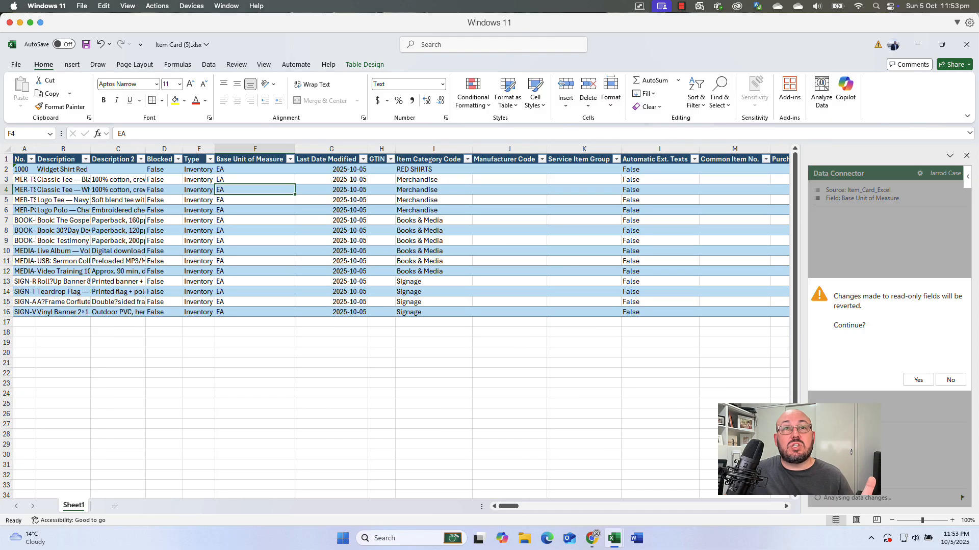
pyautogui.click(916, 382)
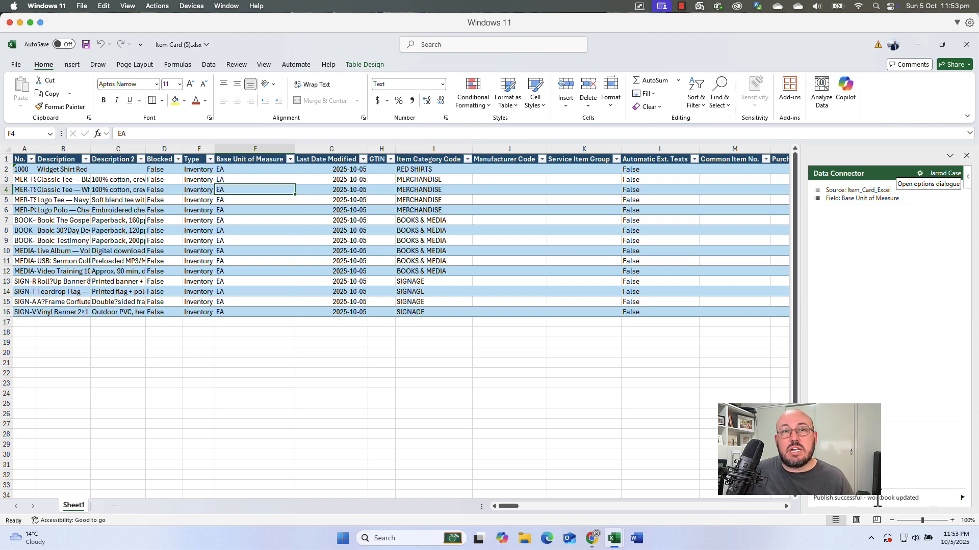
# - Switch from the Excel workbooks to Business Central and check the published demo items in the Items list
pyautogui.click(917, 44)
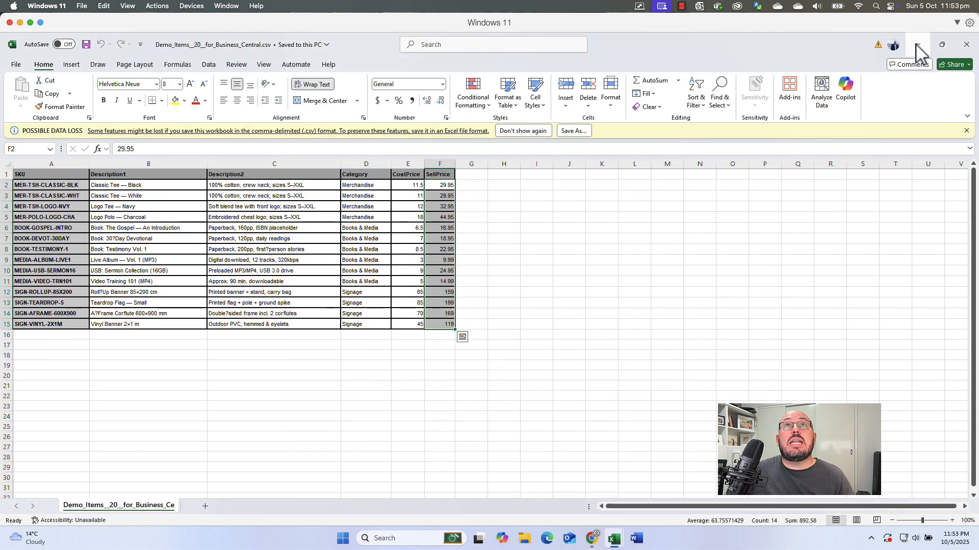
pyautogui.click(917, 46)
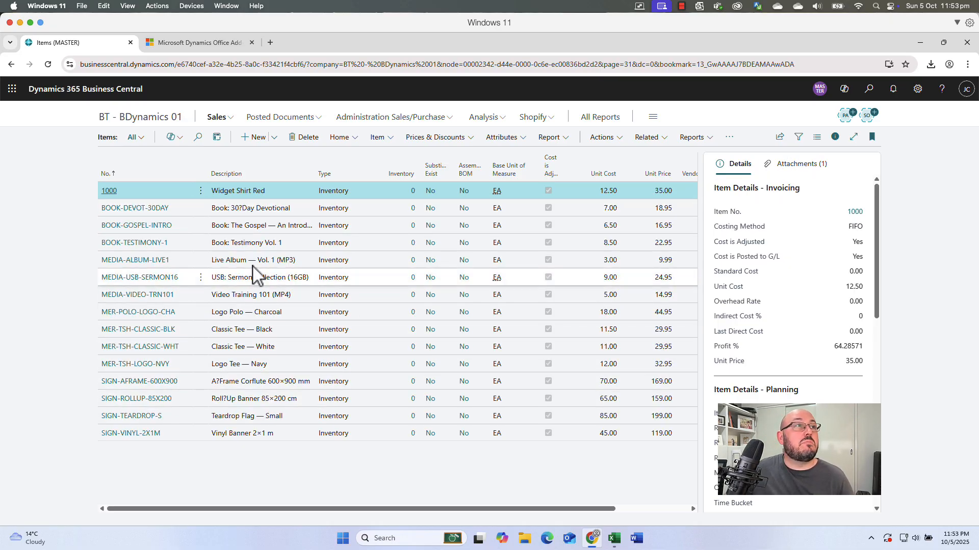
pyautogui.click(273, 364)
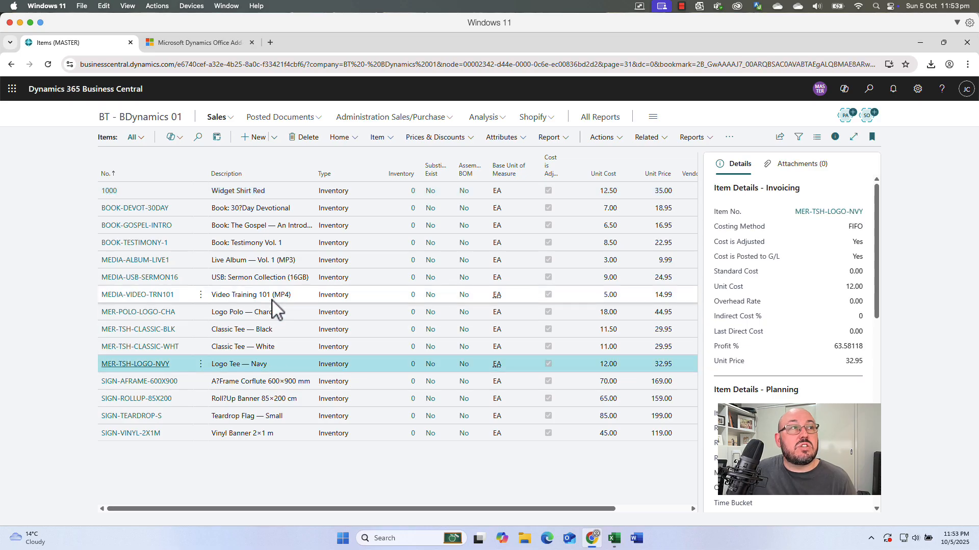
pyautogui.click(274, 295)
pyautogui.click(306, 364)
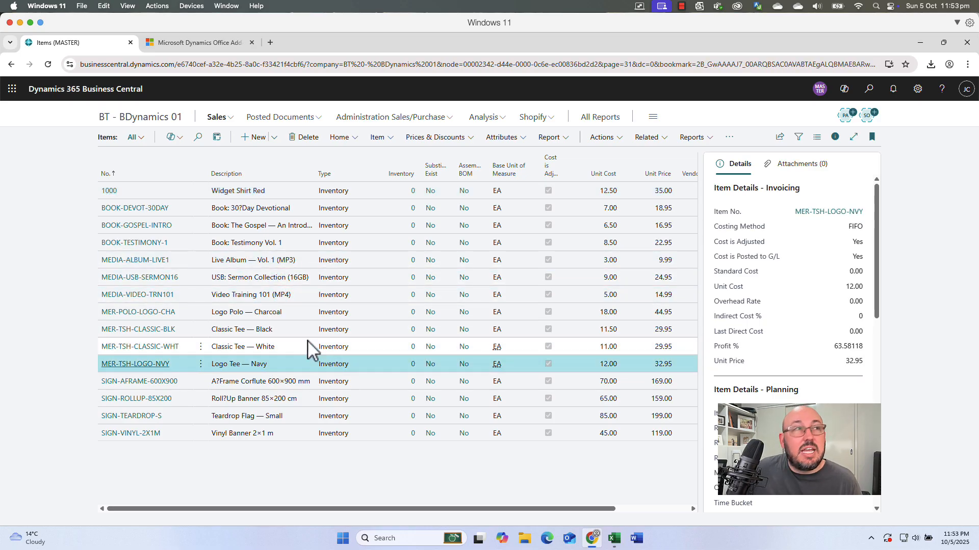
# - Show the Items list as Tall Tiles, change the layout to Tiles, and close the filter pane
pyautogui.click(797, 137)
pyautogui.click(816, 137)
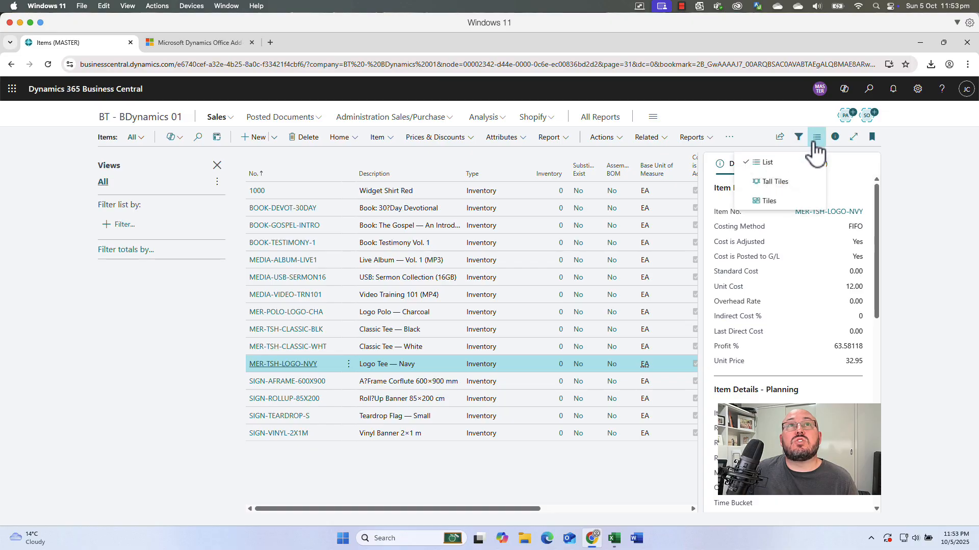
pyautogui.click(775, 182)
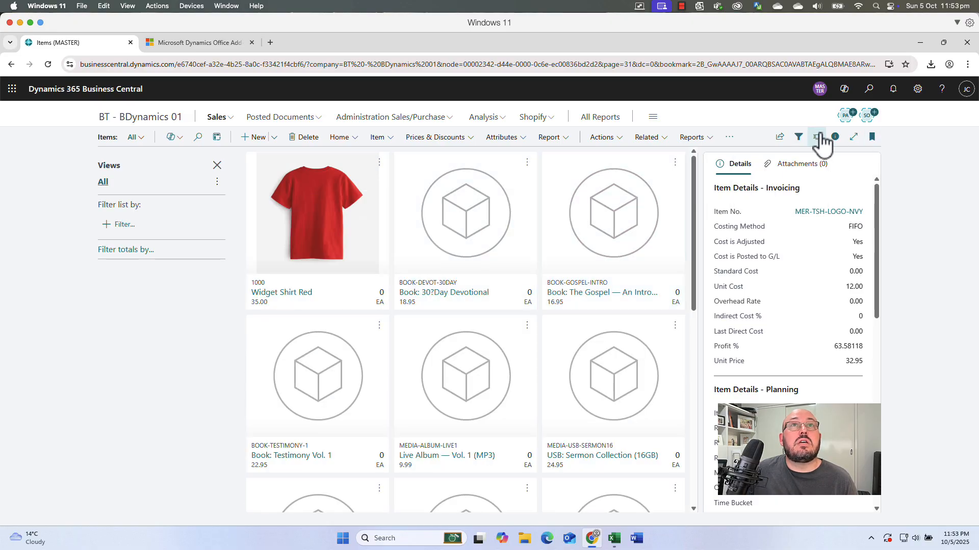
pyautogui.click(816, 137)
pyautogui.click(769, 201)
pyautogui.click(817, 138)
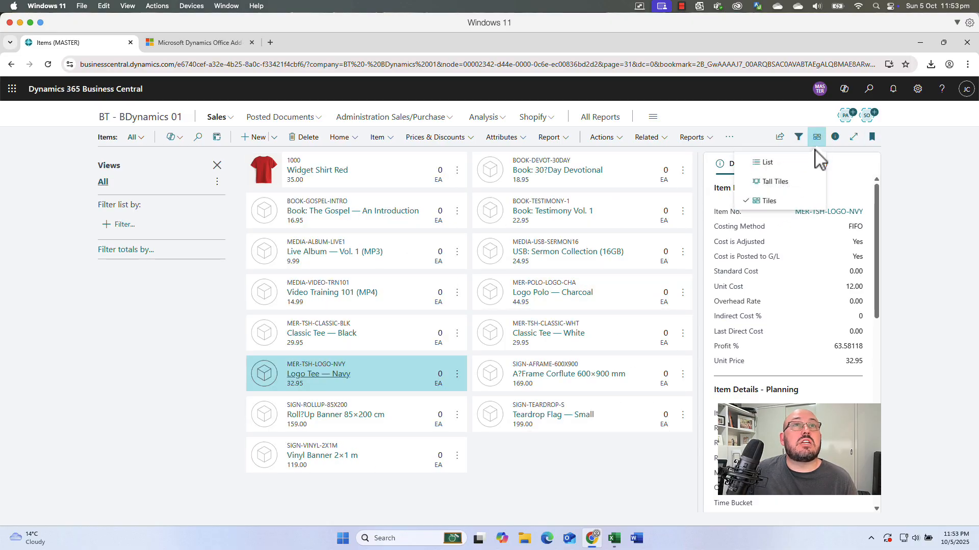
pyautogui.click(191, 242)
pyautogui.click(217, 166)
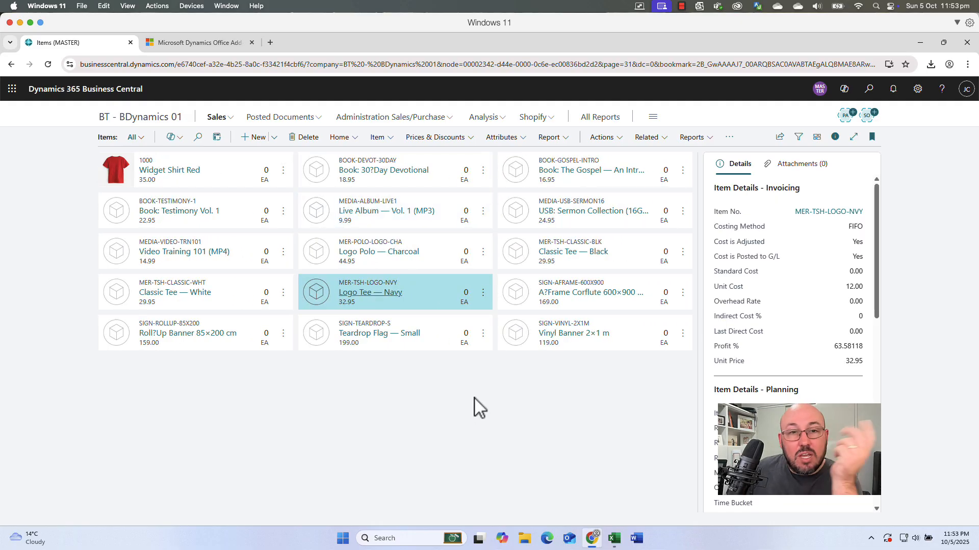
# - Look through the recent files in File Explorer for Images.zip and return to Business Central
pyautogui.click(525, 540)
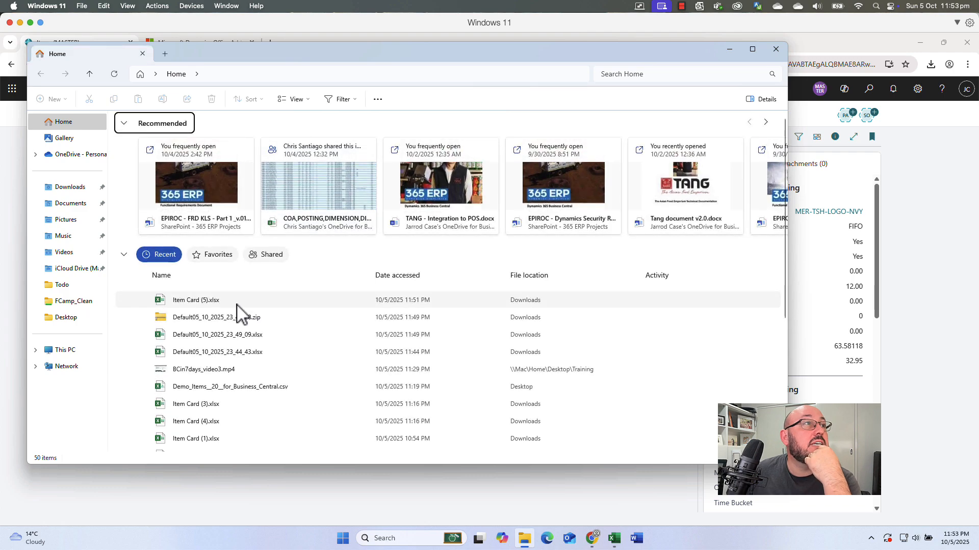
pyautogui.scroll(-15, 229, 334)
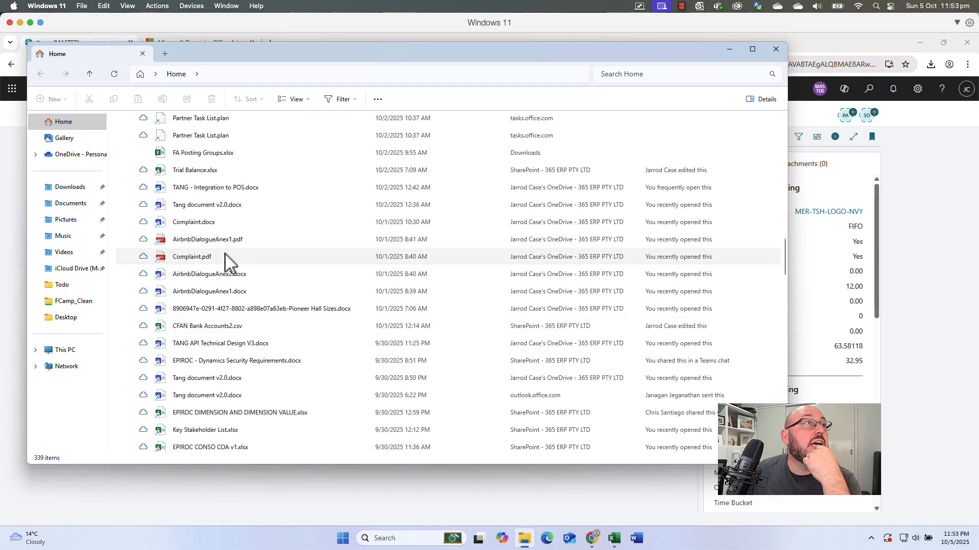
pyautogui.scroll(6, 227, 263)
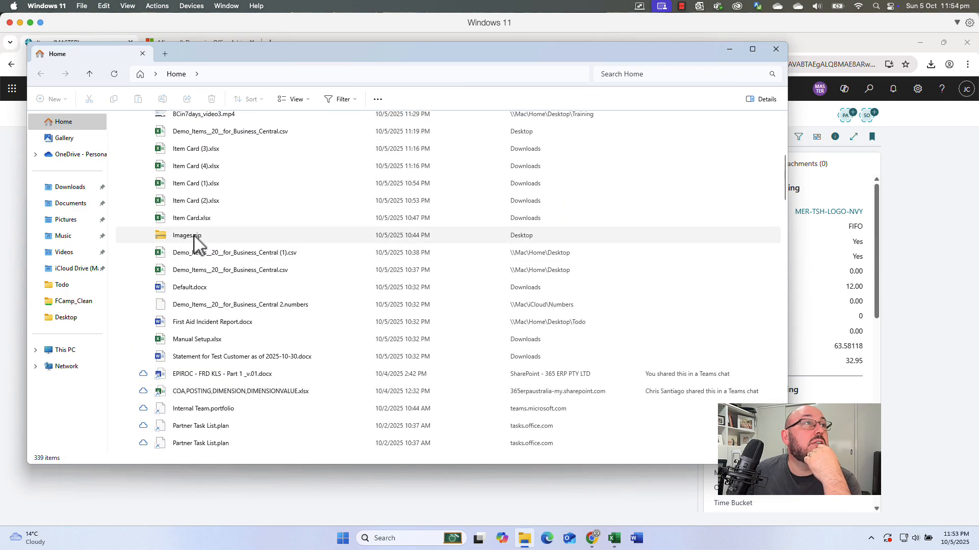
pyautogui.click(928, 253)
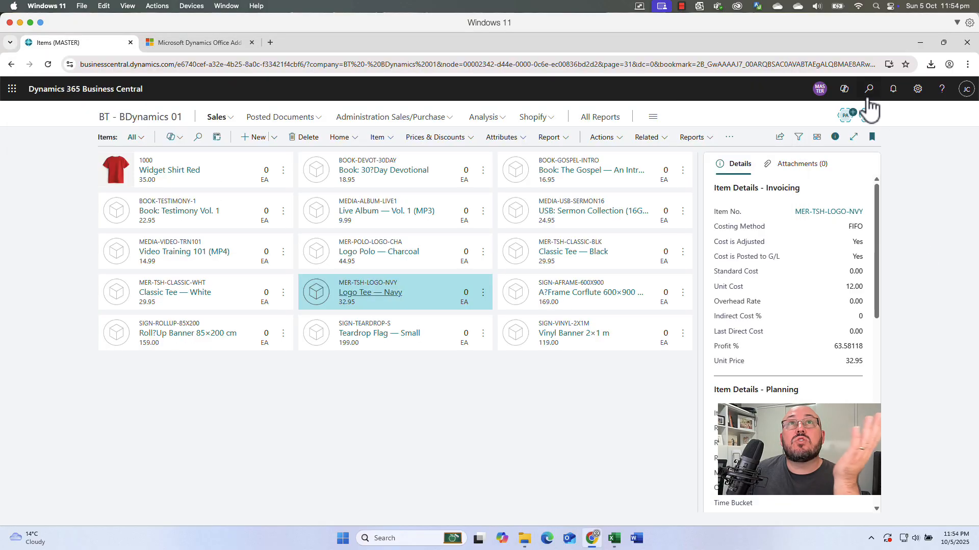
# - Find Inventory Setup by searching for "inv se" and open its Import Item Pictures page
pyautogui.click(870, 96)
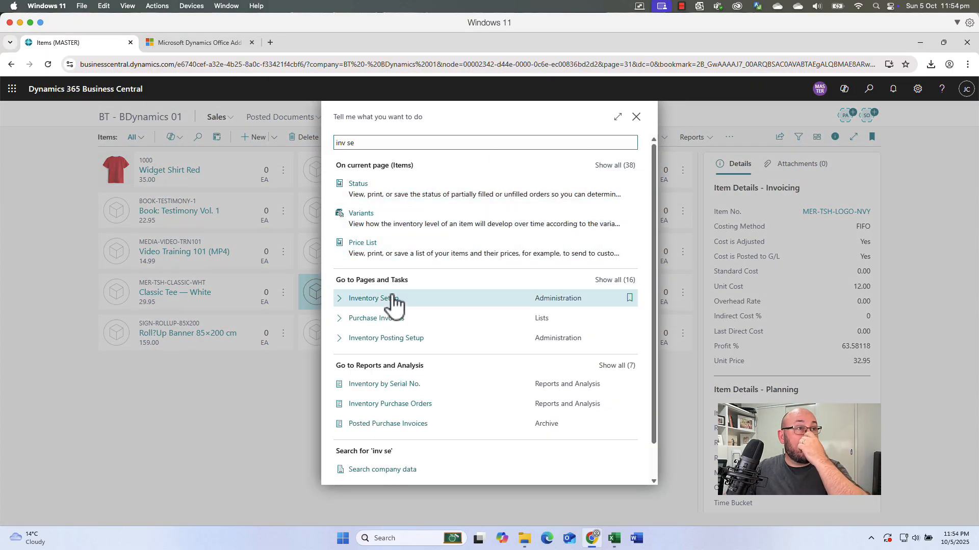
pyautogui.click(389, 301)
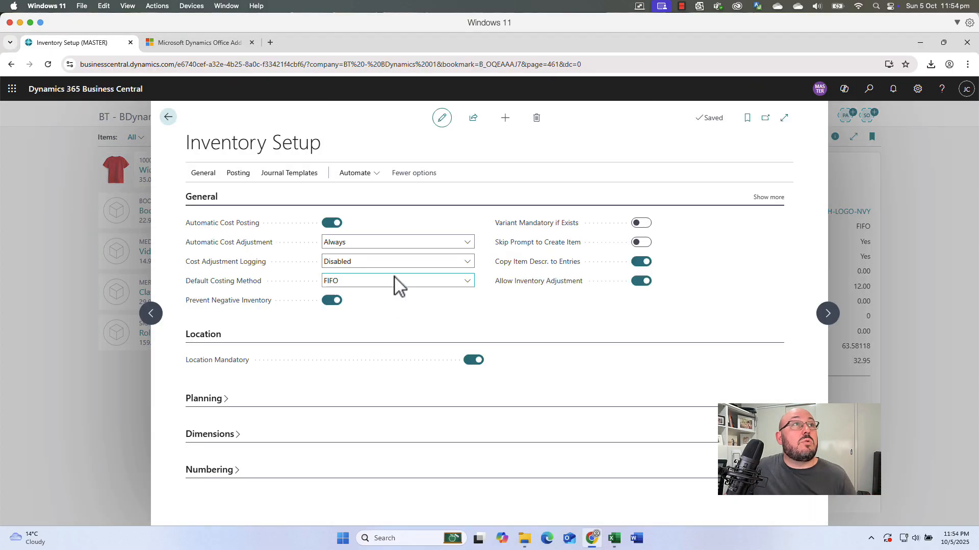
pyautogui.click(203, 176)
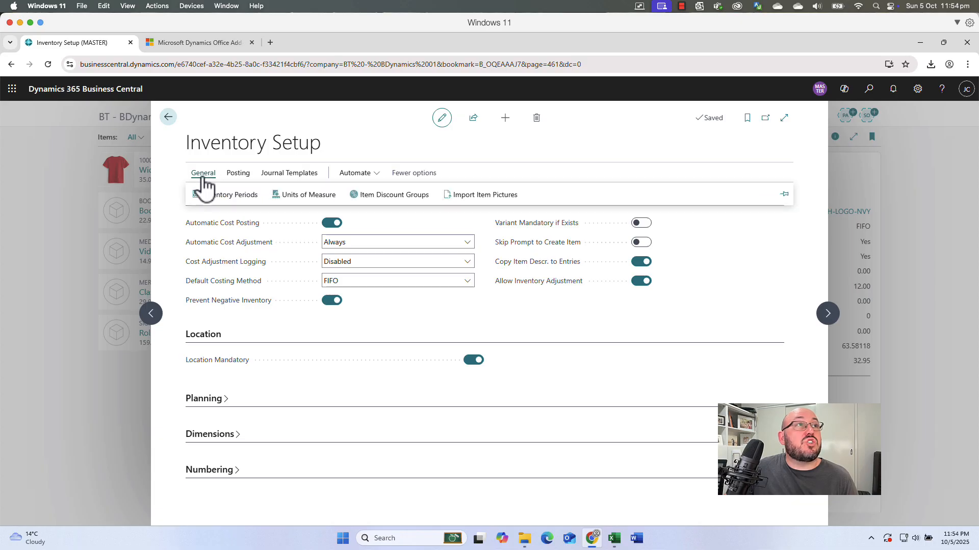
pyautogui.click(485, 196)
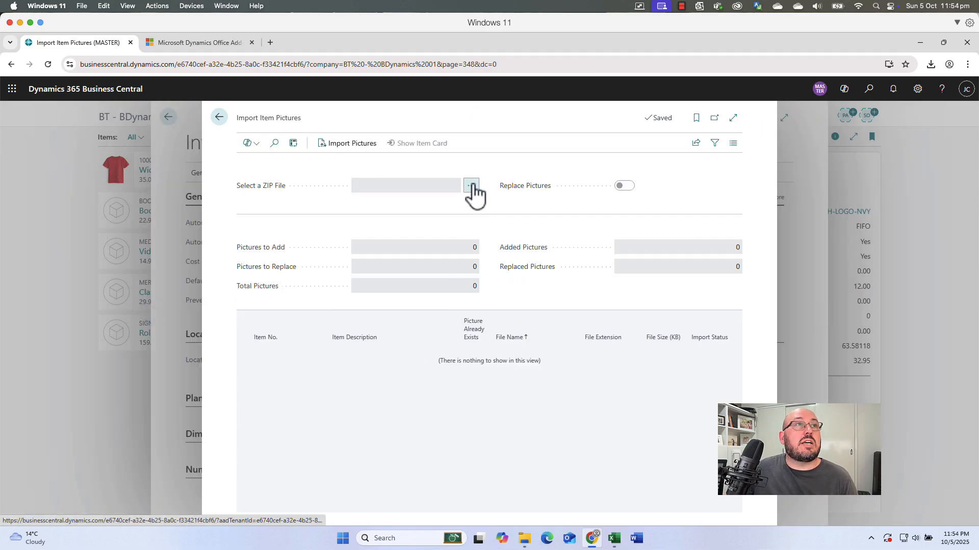
# - Upload Images.zip from File Explorer as the ZIP file for the item picture import
pyautogui.click(472, 186)
pyautogui.click(524, 539)
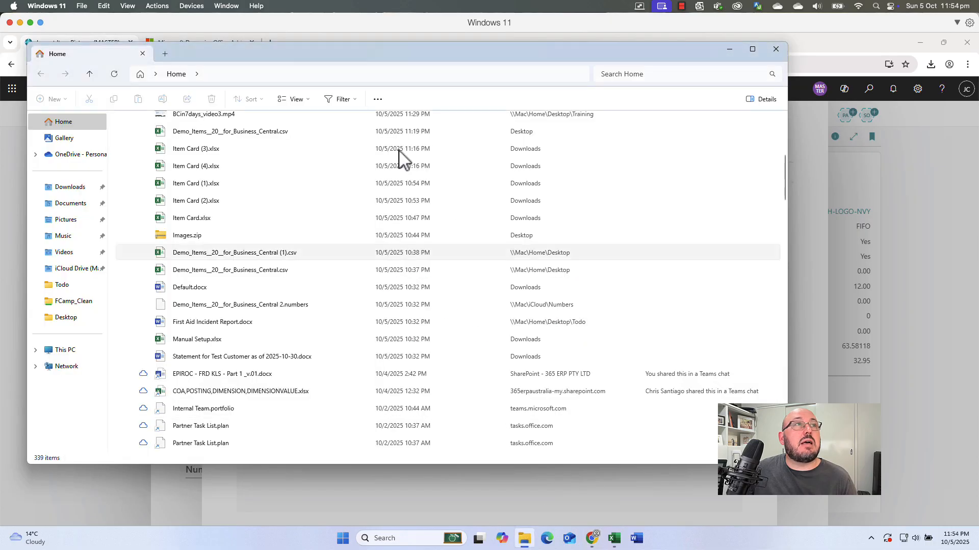
pyautogui.moveTo(274, 51); pyautogui.dragTo(825, 102)
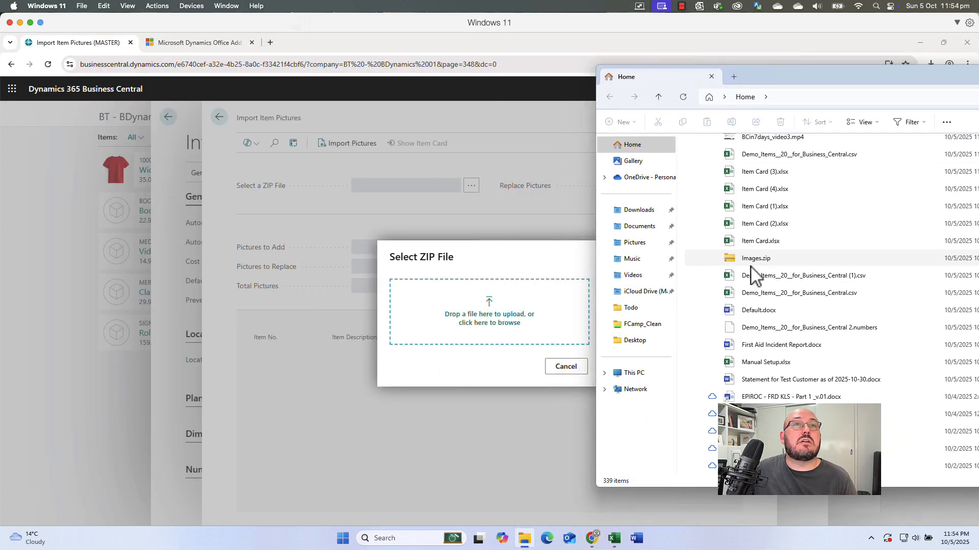
pyautogui.moveTo(753, 264); pyautogui.dragTo(509, 316)
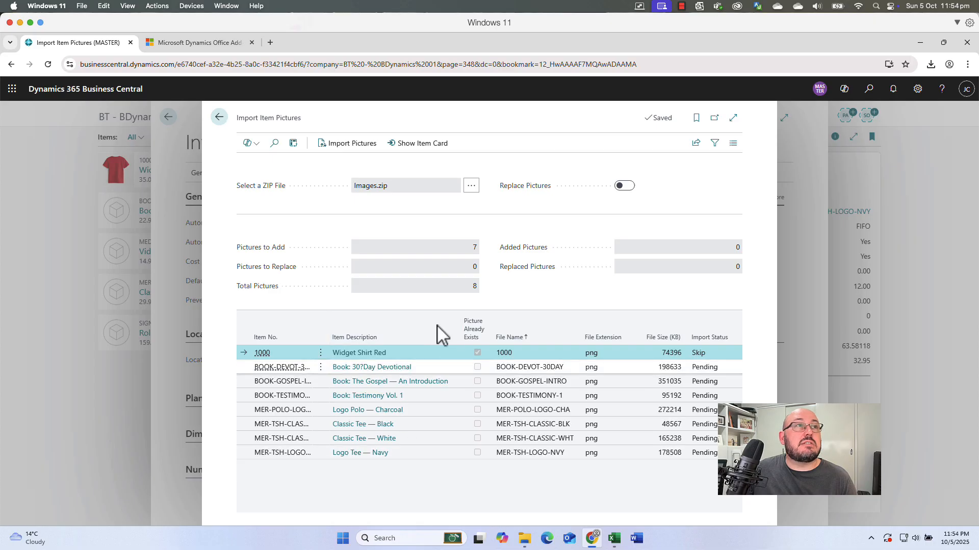
# - Turn on Replace Pictures, import the item pictures, and return to the Items list
pyautogui.click(624, 186)
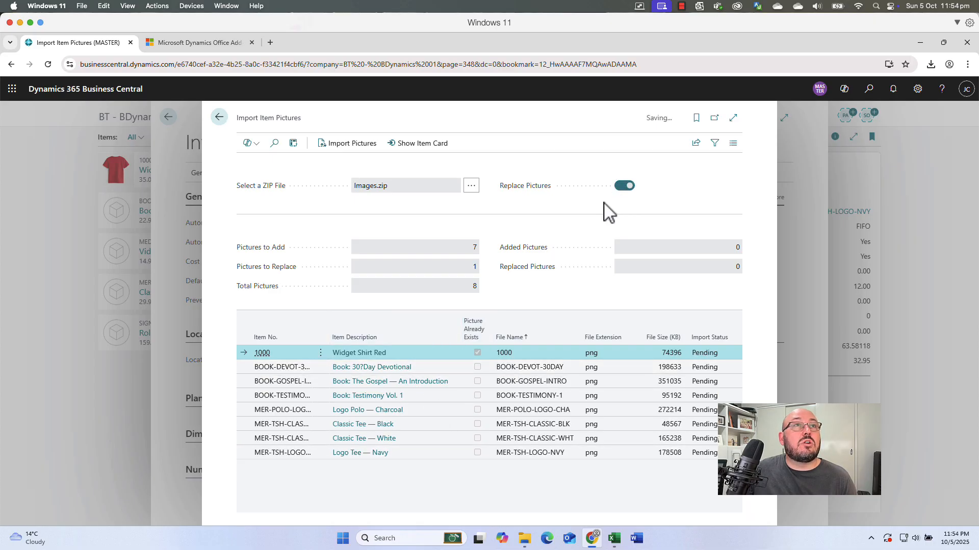
pyautogui.click(346, 145)
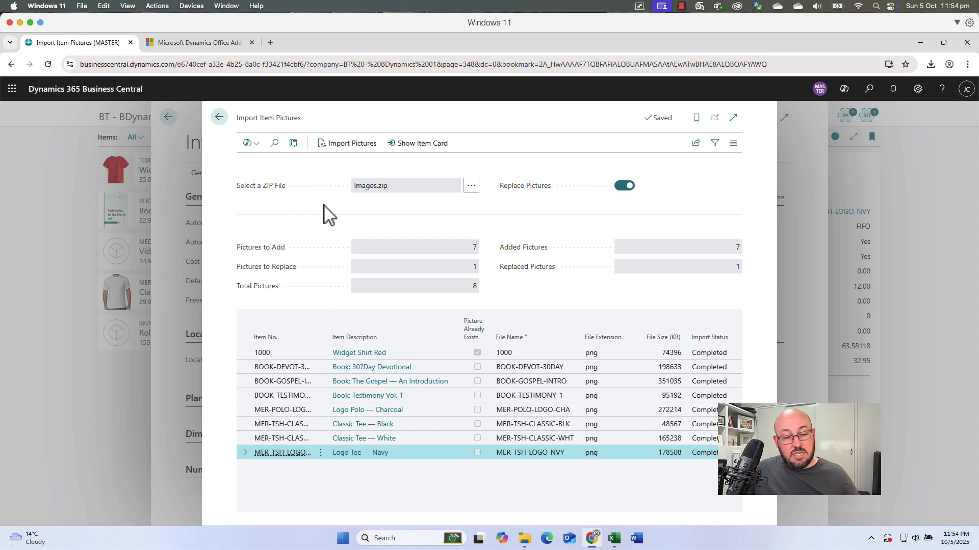
pyautogui.press('Escape')
pyautogui.press('Escape')
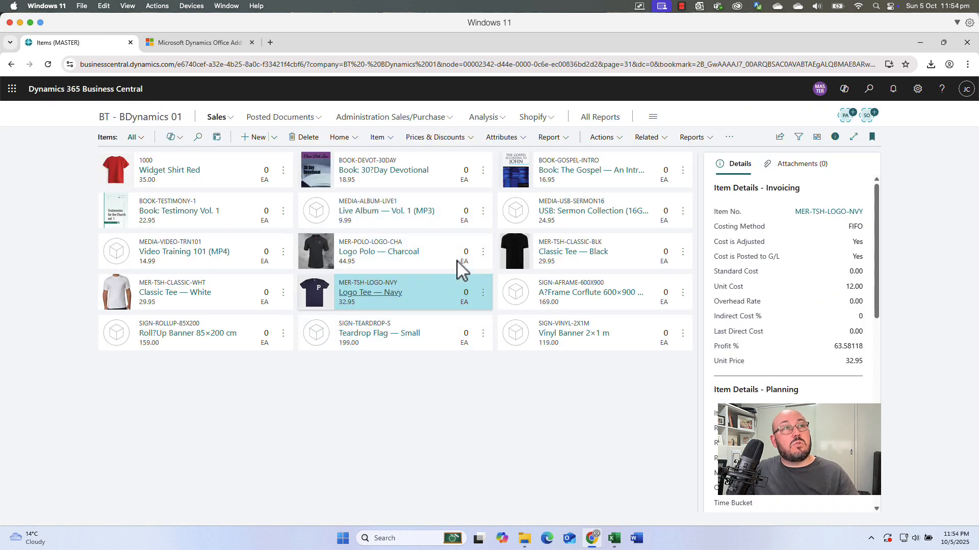
# - Review the picture, marketing text and attributes on the Logo Polo — Charcoal item card, then close the card
pyautogui.click(359, 252)
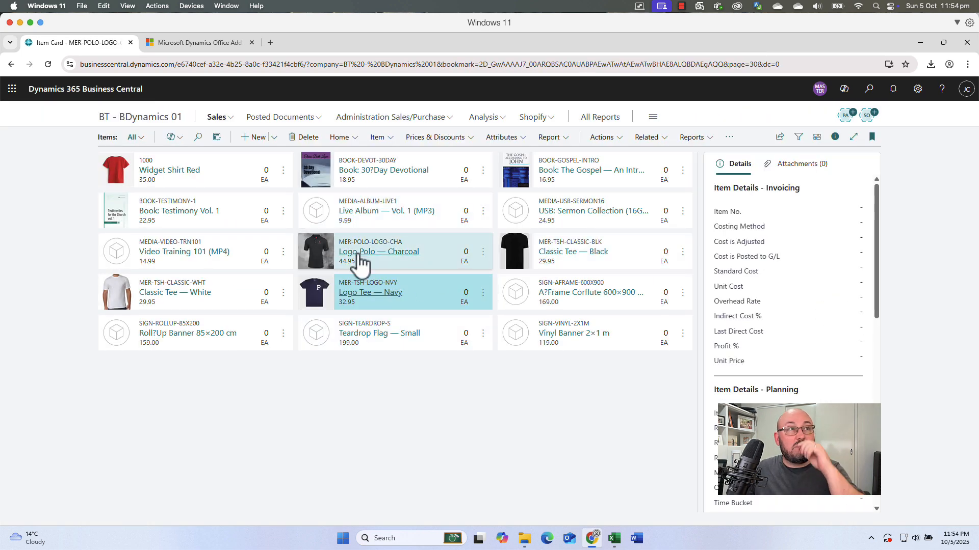
pyautogui.scroll(-5, 730, 348)
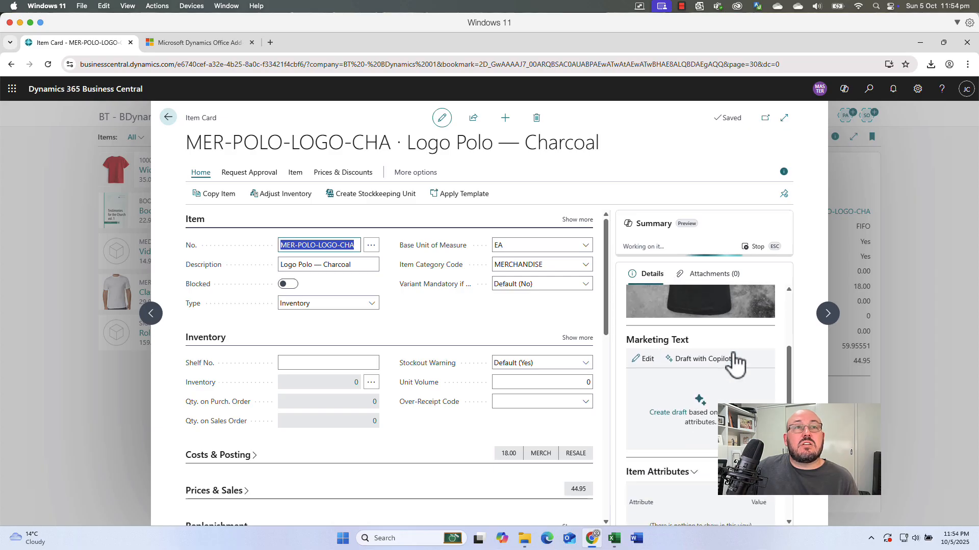
pyautogui.scroll(-3, 732, 355)
pyautogui.scroll(7, 731, 359)
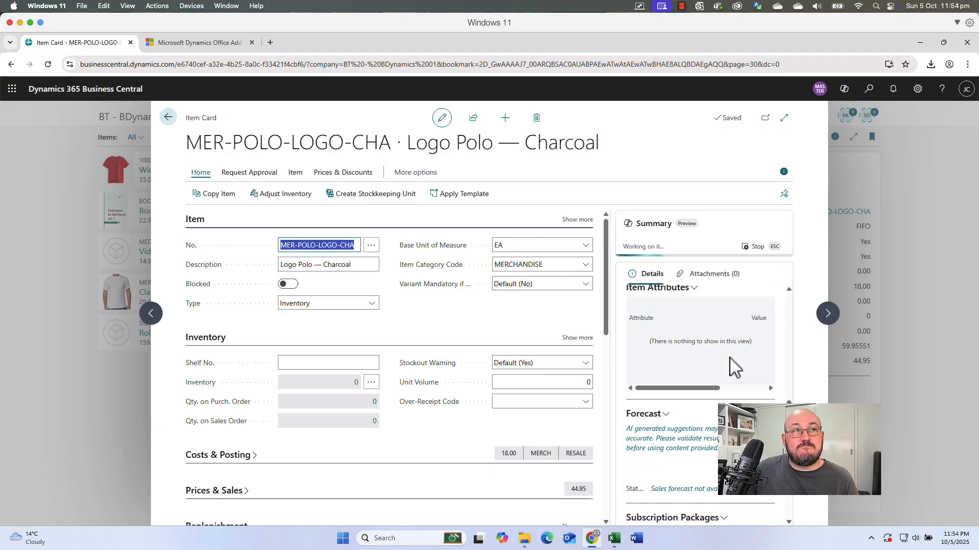
pyautogui.click(495, 314)
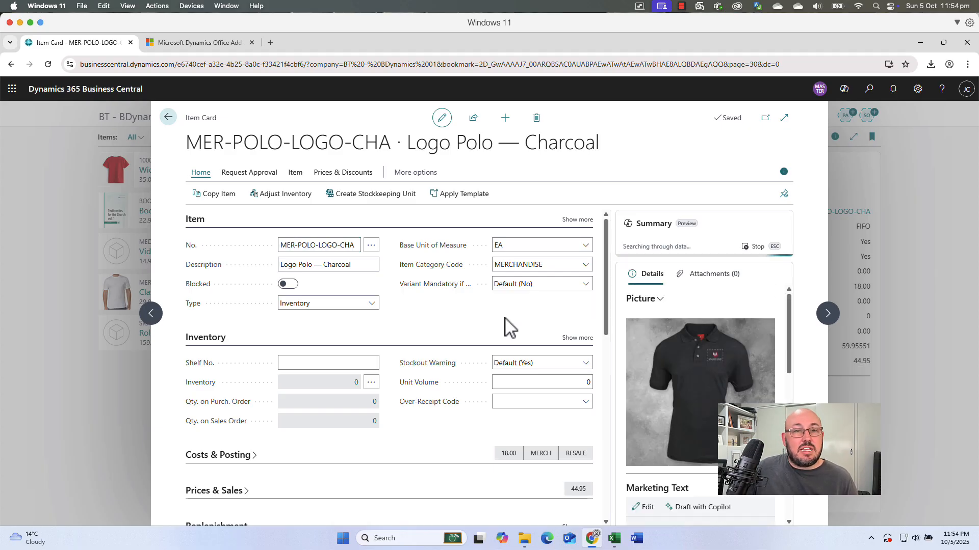
pyautogui.click(169, 117)
# - Go to the home page, collapse the Get started checklist, and open the Items list
pyautogui.click(135, 119)
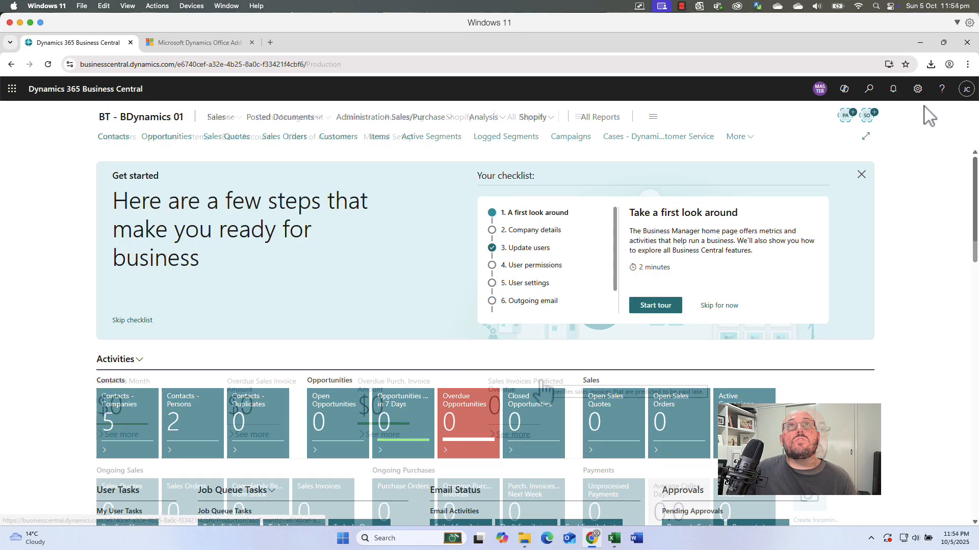
pyautogui.click(861, 176)
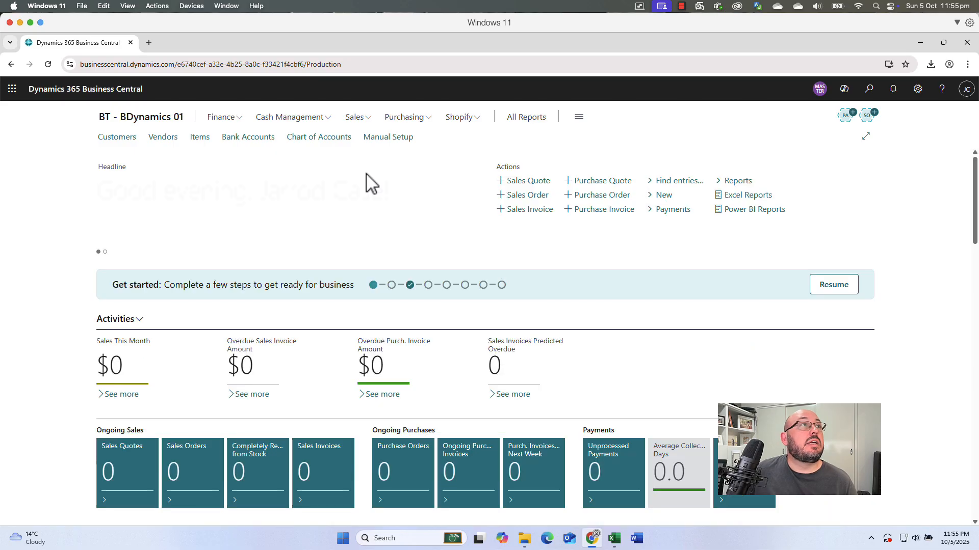
pyautogui.click(200, 138)
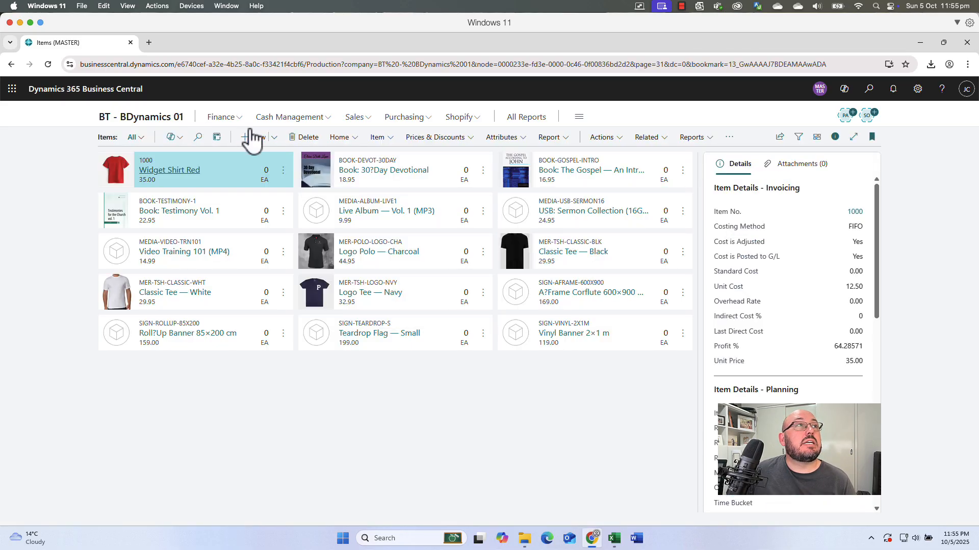
# - View the Items list from the Sales area and go to the Customers list
pyautogui.click(357, 120)
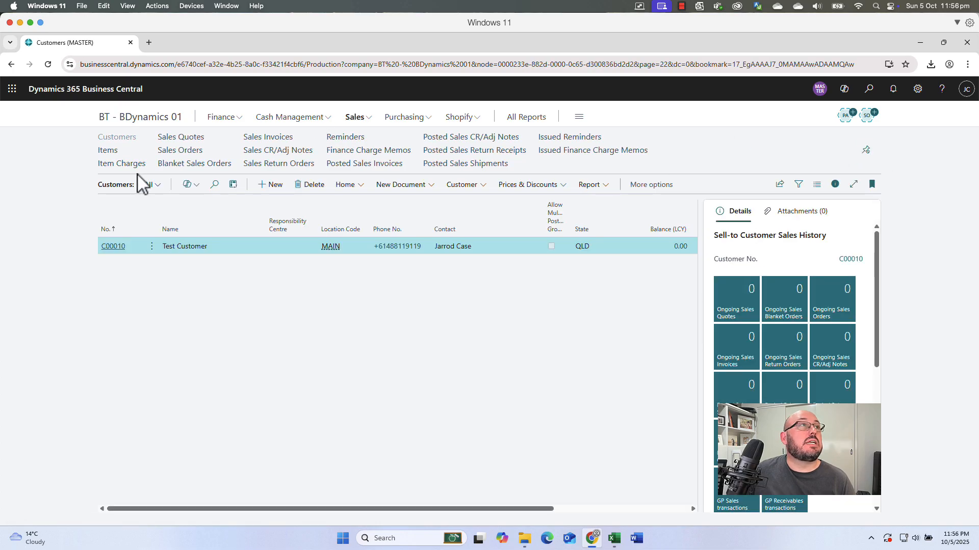
pyautogui.click(107, 151)
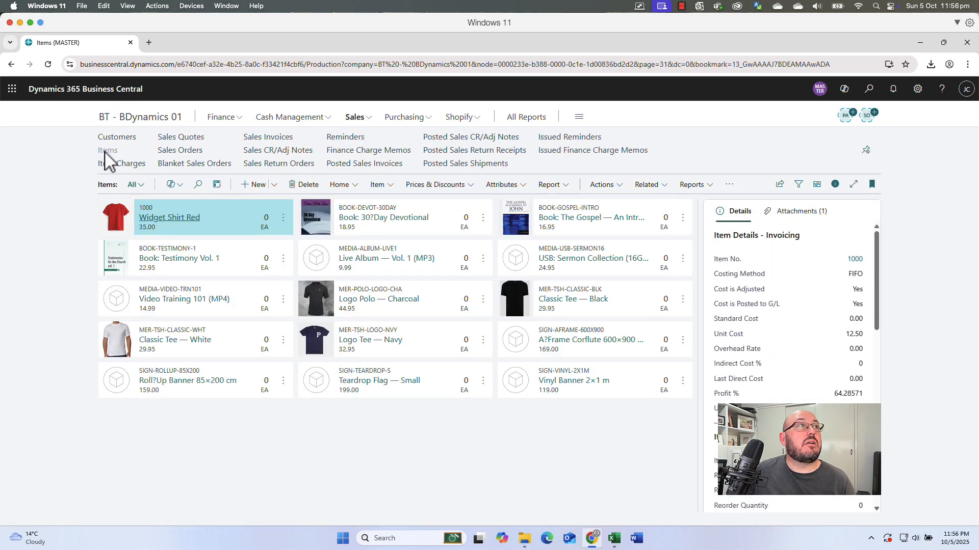
pyautogui.click(108, 136)
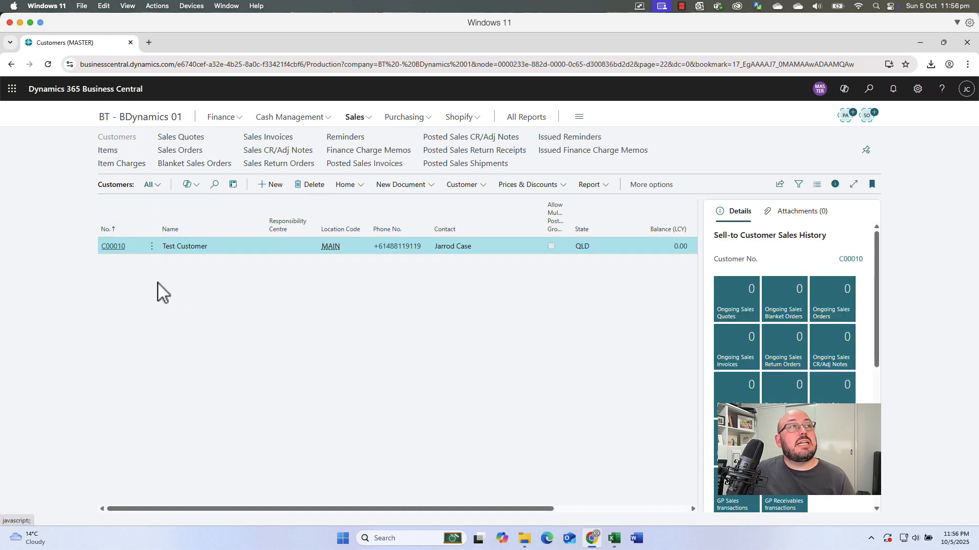
# - Open the Test Customer card, hide its details pane, and view the customer's ship-to addresses
pyautogui.click(112, 249)
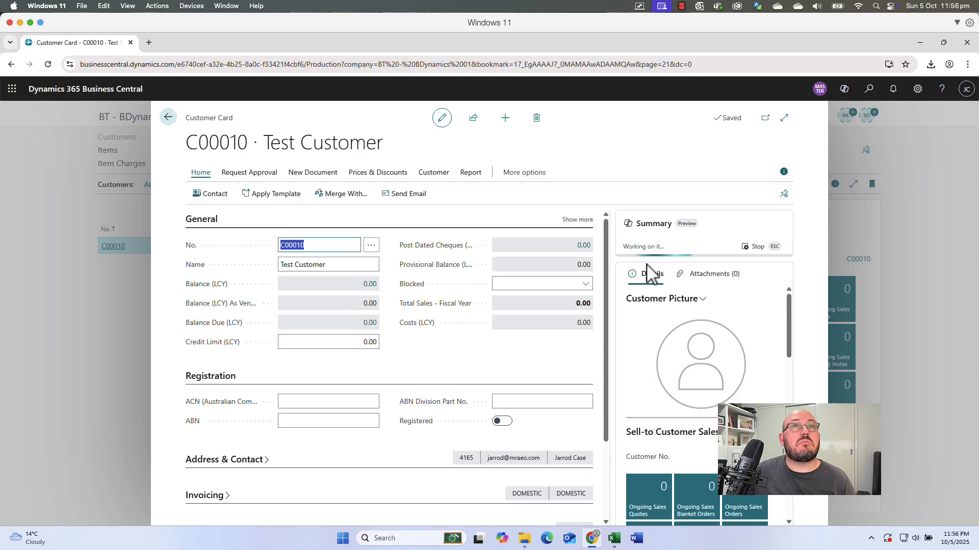
pyautogui.click(776, 174)
pyautogui.click(484, 172)
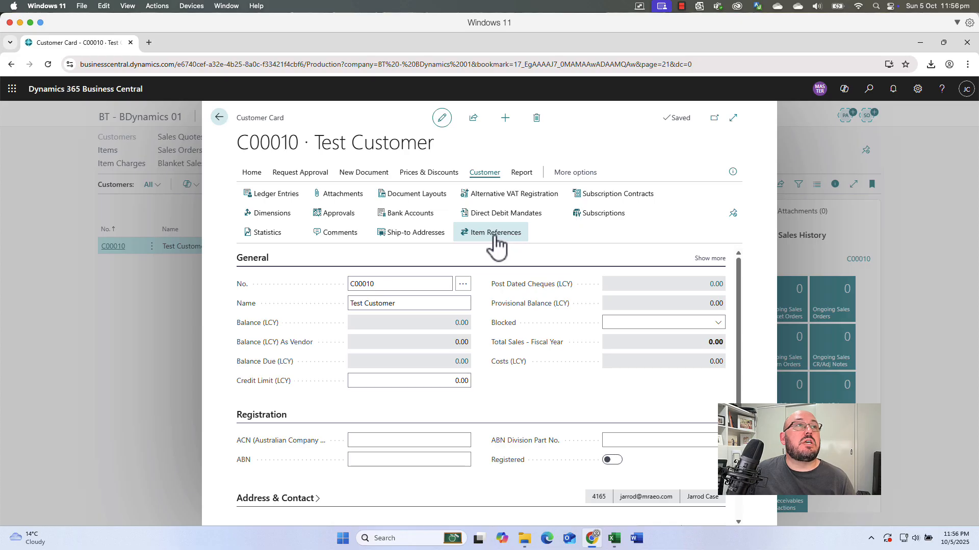
pyautogui.click(415, 238)
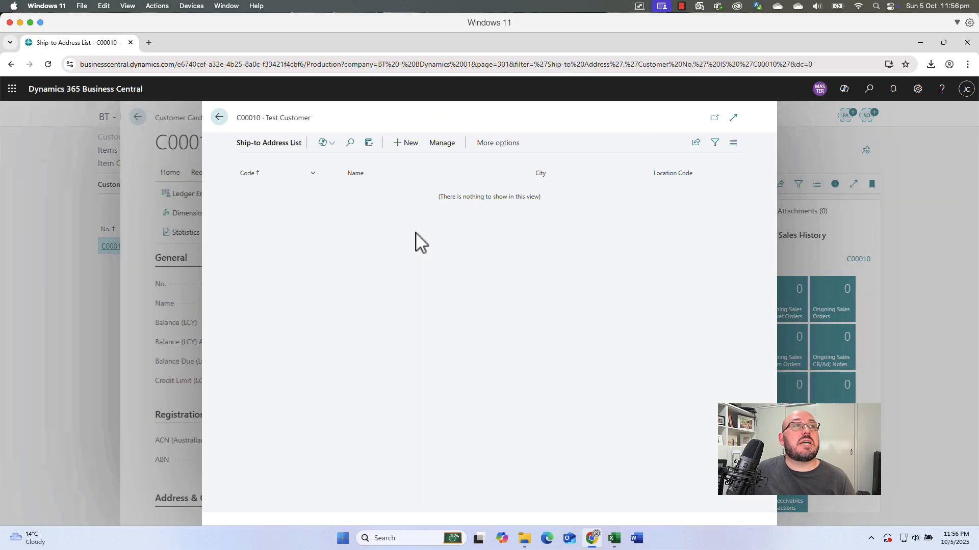
# - Add a ship-to address with the code HQ for Test Customer, keeping the prefilled address details
pyautogui.click(405, 144)
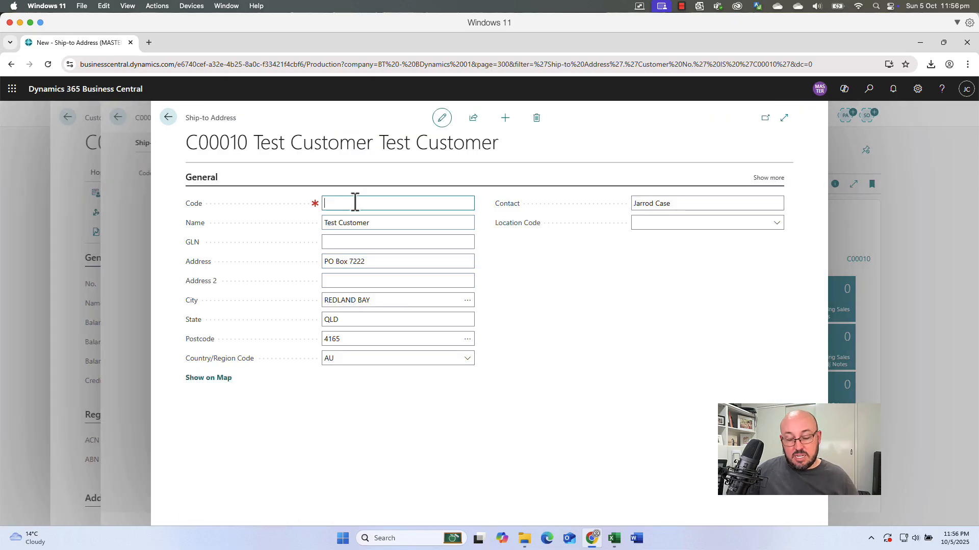
pyautogui.press('Tab')
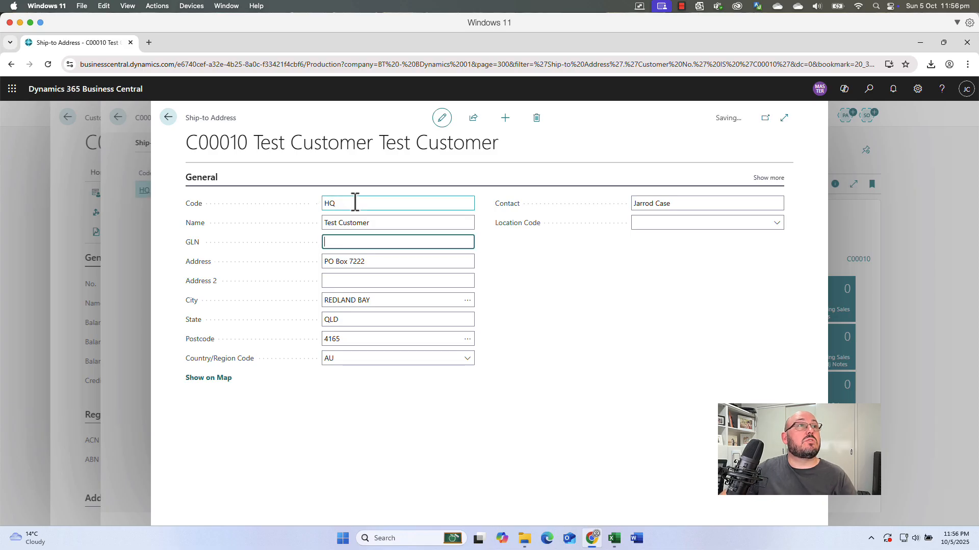
pyautogui.click(173, 119)
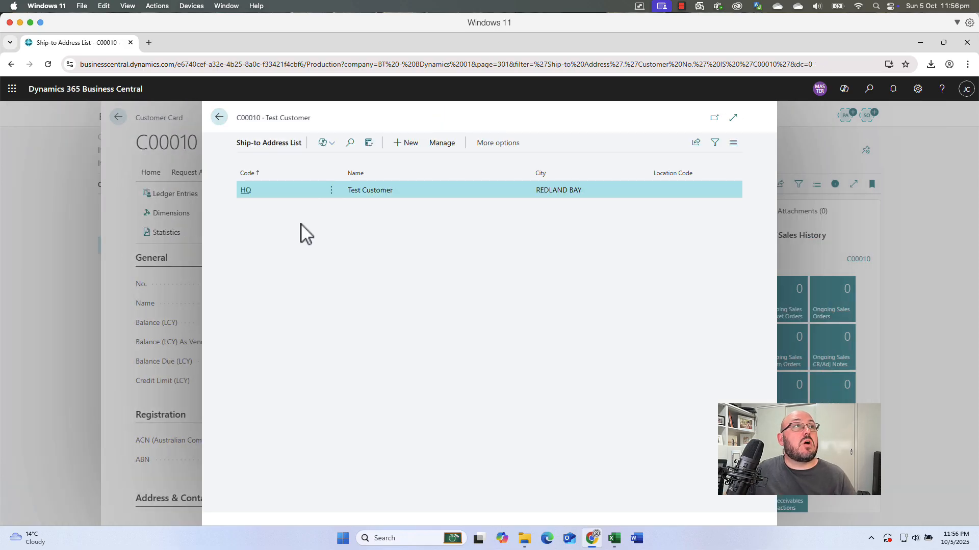
# - Add a second ship-to address with the code SPARE, a different PO box address and the location code MAIN
pyautogui.click(403, 144)
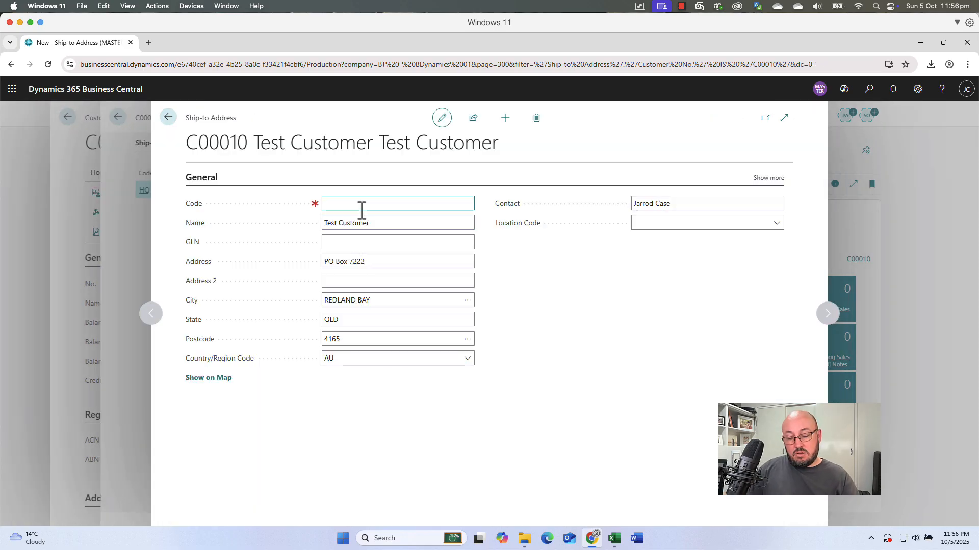
pyautogui.press('Tab')
pyautogui.press('Tab')
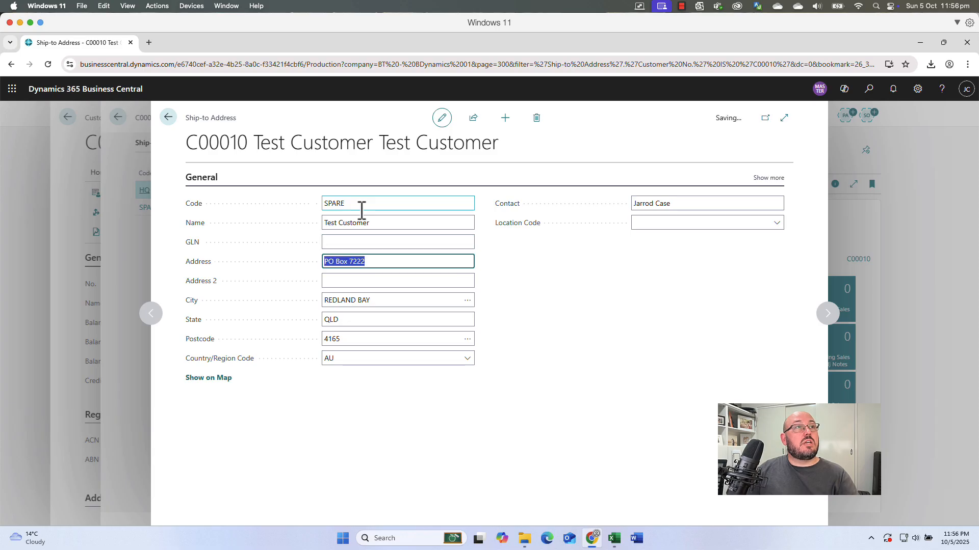
pyautogui.press('End')
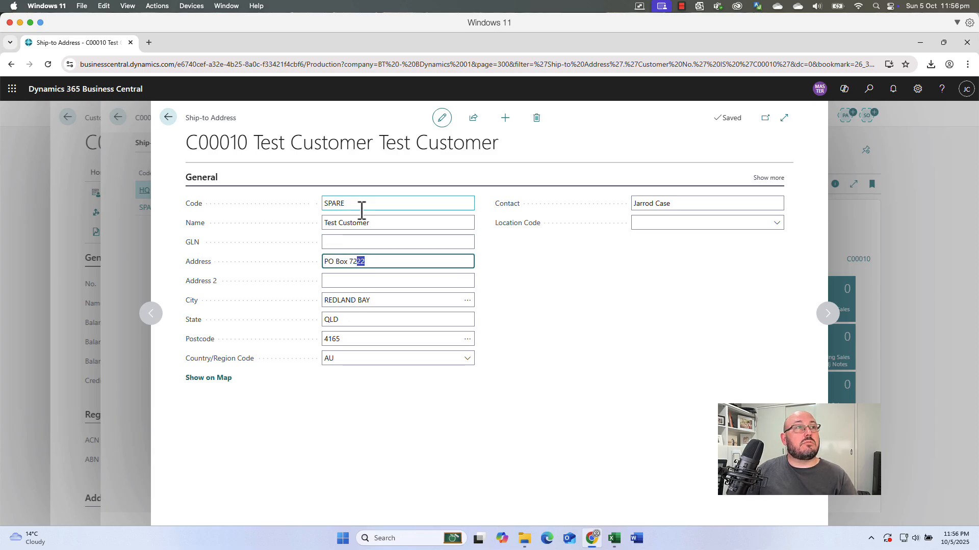
pyautogui.click(591, 329)
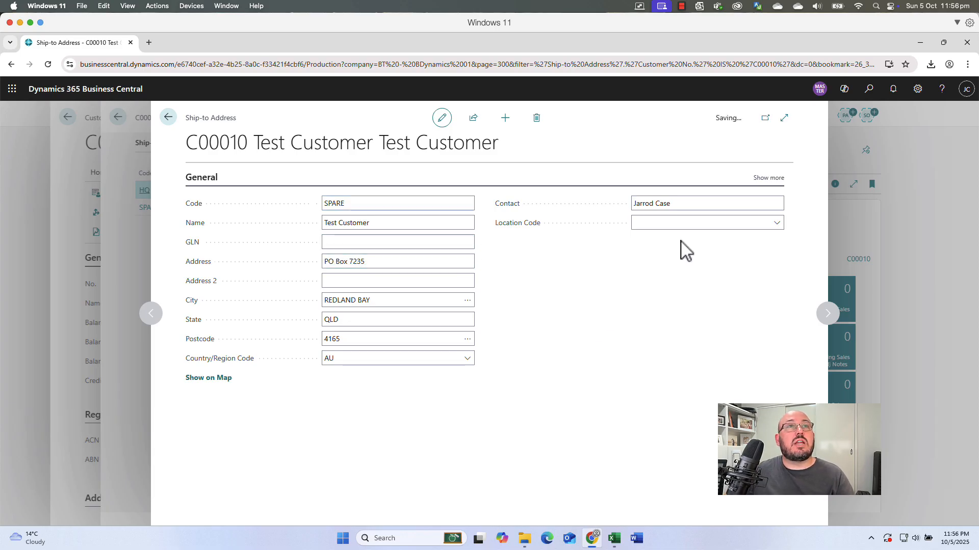
pyautogui.click(695, 223)
pyautogui.click(681, 268)
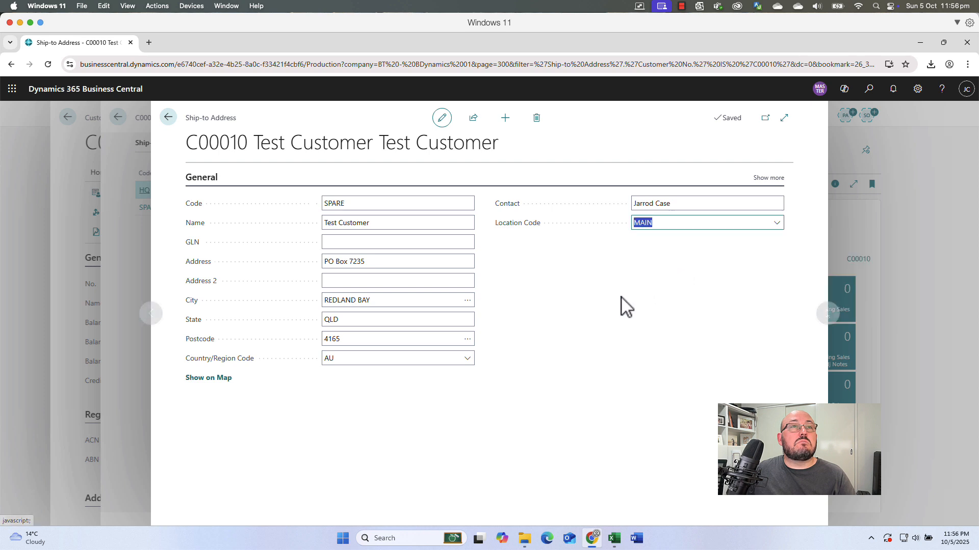
pyautogui.click(168, 119)
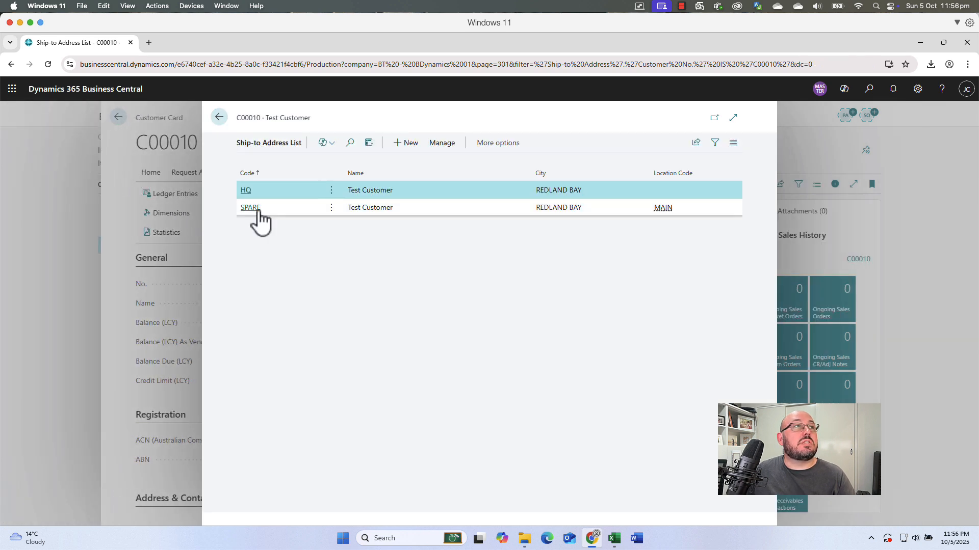
# - Set the location code of the HQ ship-to address to MAIN, then close the address list and the customer card
pyautogui.click(249, 191)
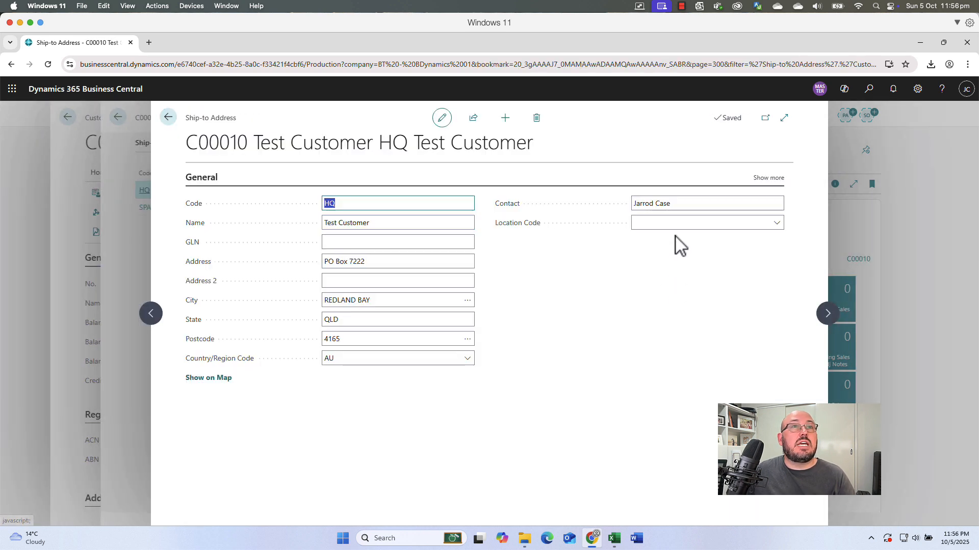
pyautogui.click(677, 224)
pyautogui.click(670, 268)
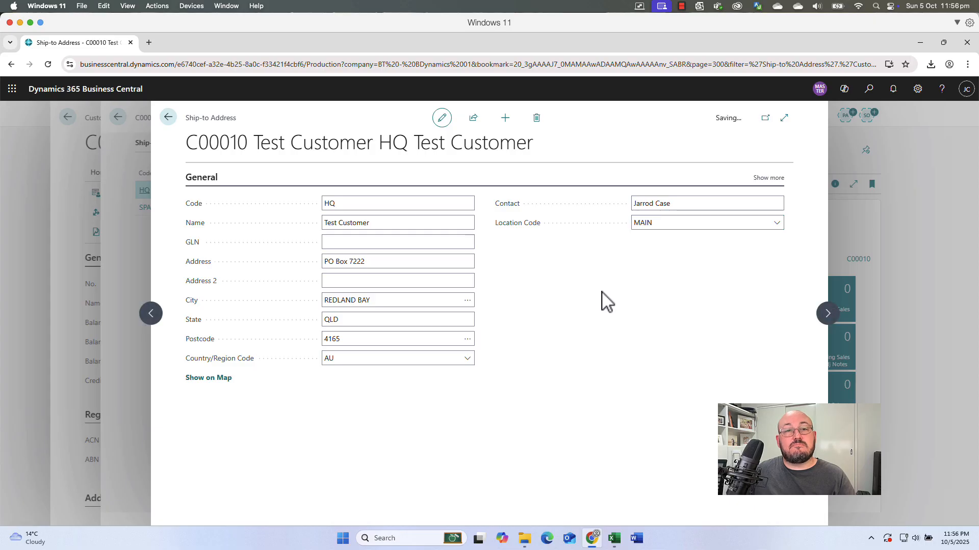
pyautogui.press('Escape')
pyautogui.press('Escape')
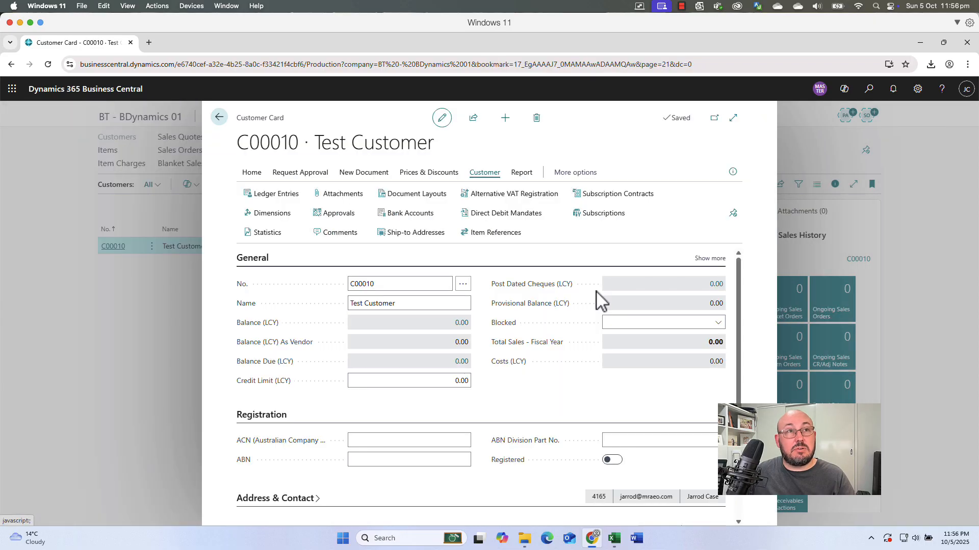
pyautogui.press('Escape')
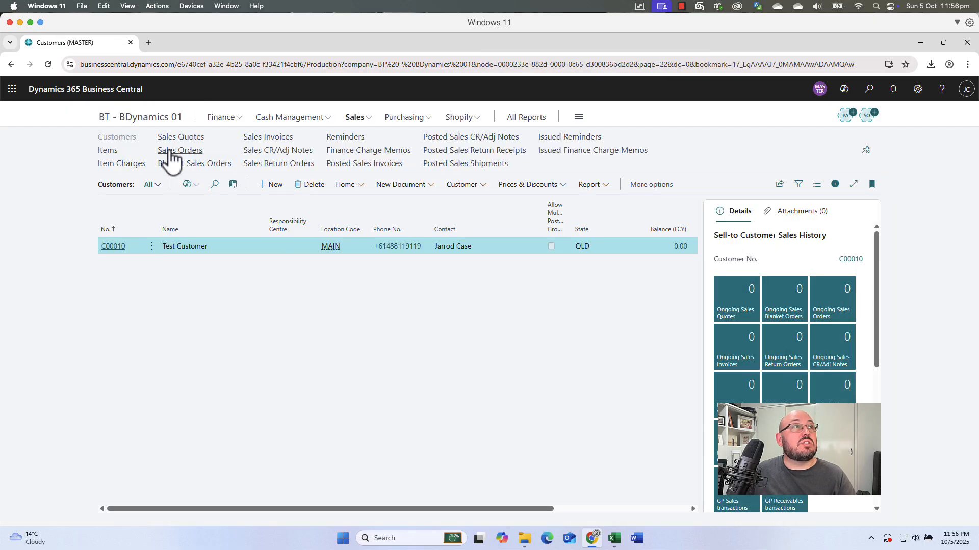
# - Go to the home page, duplicate its browser tab and return to the original tab
pyautogui.click(159, 119)
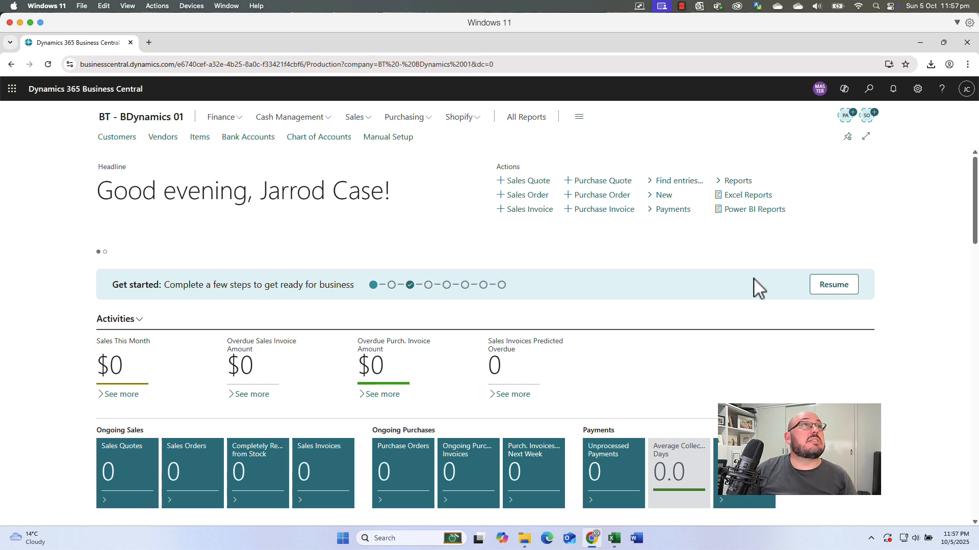
pyautogui.rightClick(78, 44)
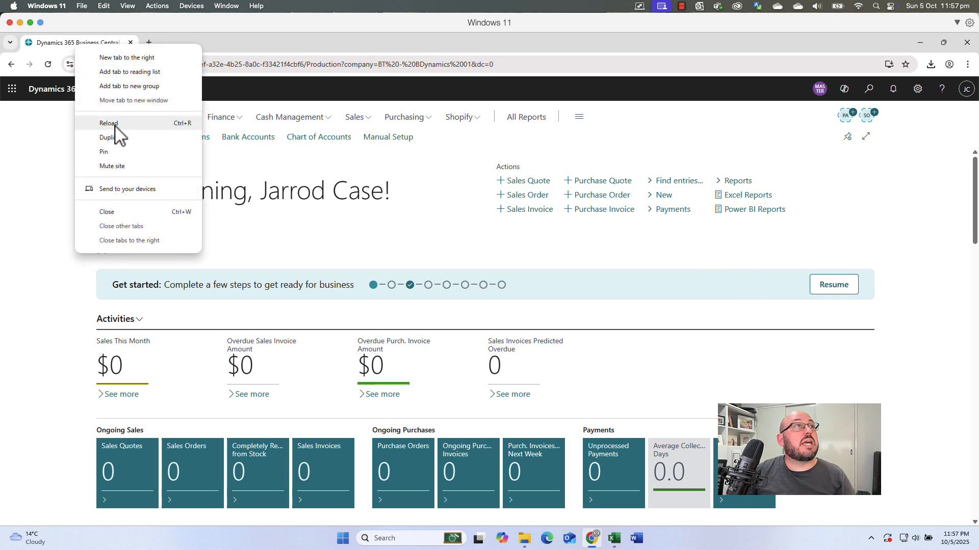
pyautogui.click(115, 137)
pyautogui.click(88, 41)
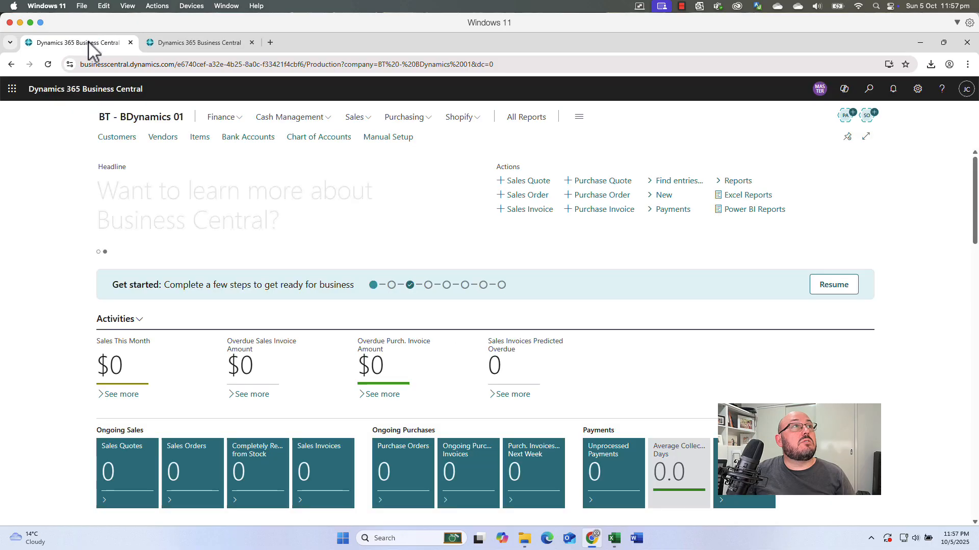
# - Open the Chart of Accounts and filter the list by Net Change with <>0
pyautogui.click(221, 118)
pyautogui.click(139, 151)
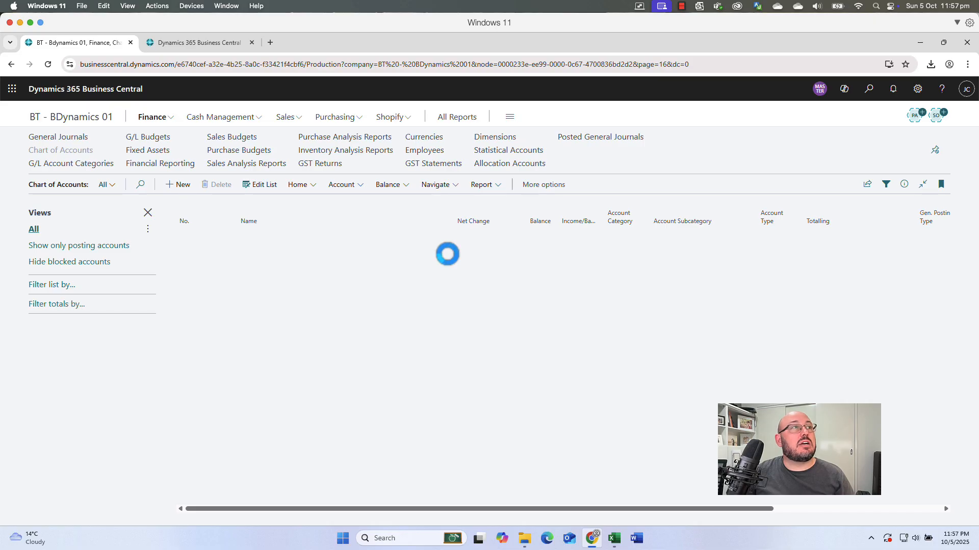
pyautogui.click(65, 286)
pyautogui.click(64, 308)
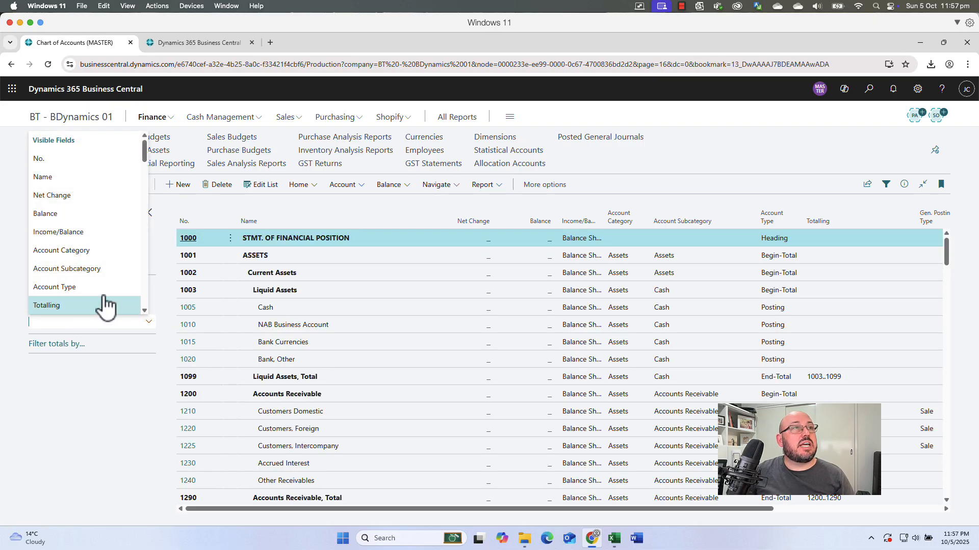
pyautogui.click(493, 224)
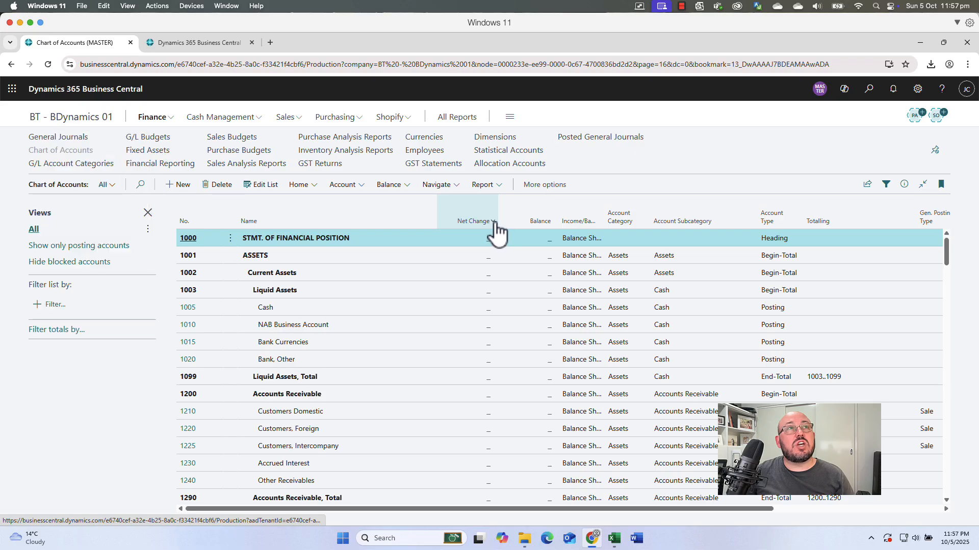
pyautogui.click(454, 239)
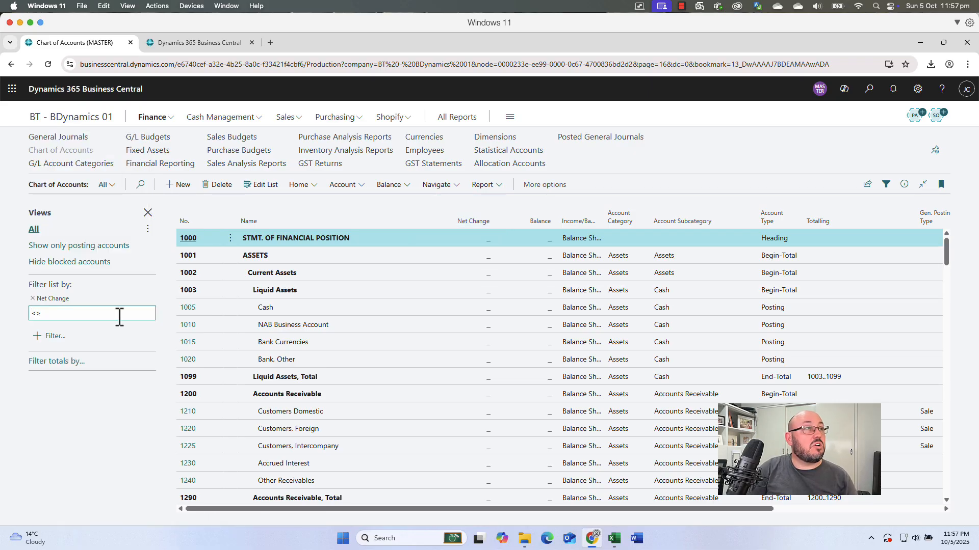
pyautogui.press('Return')
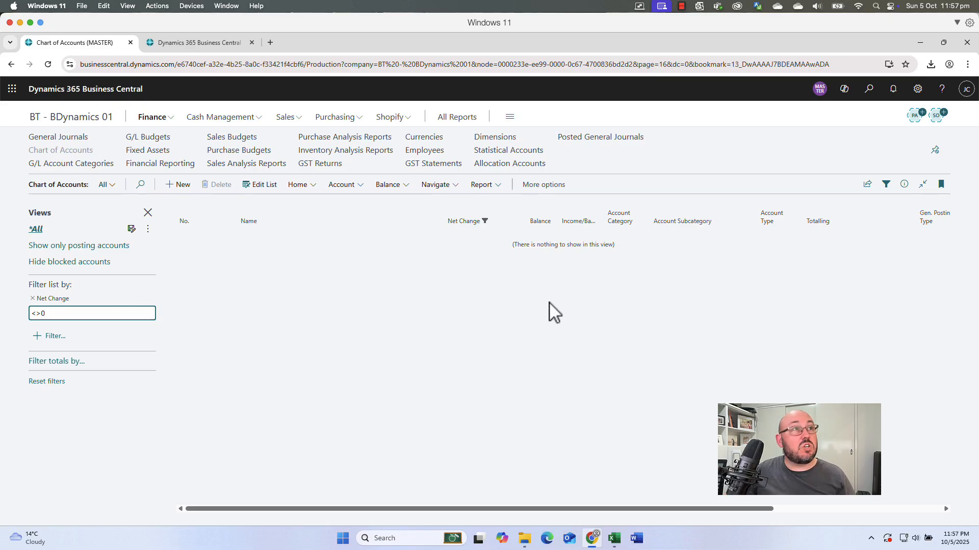
# - In the duplicated browser tab, review the available roles in My Settings and close the settings without changing the role
pyautogui.click(222, 45)
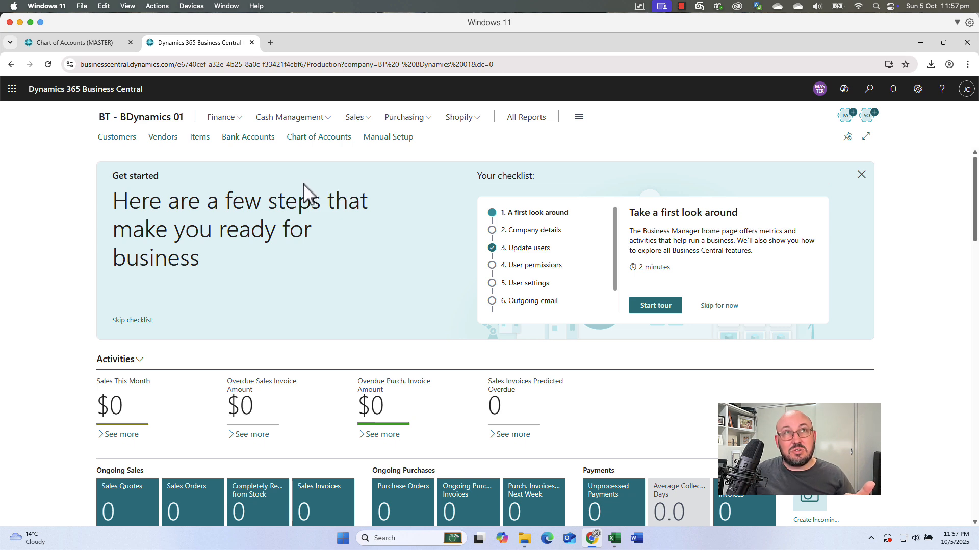
pyautogui.click(918, 89)
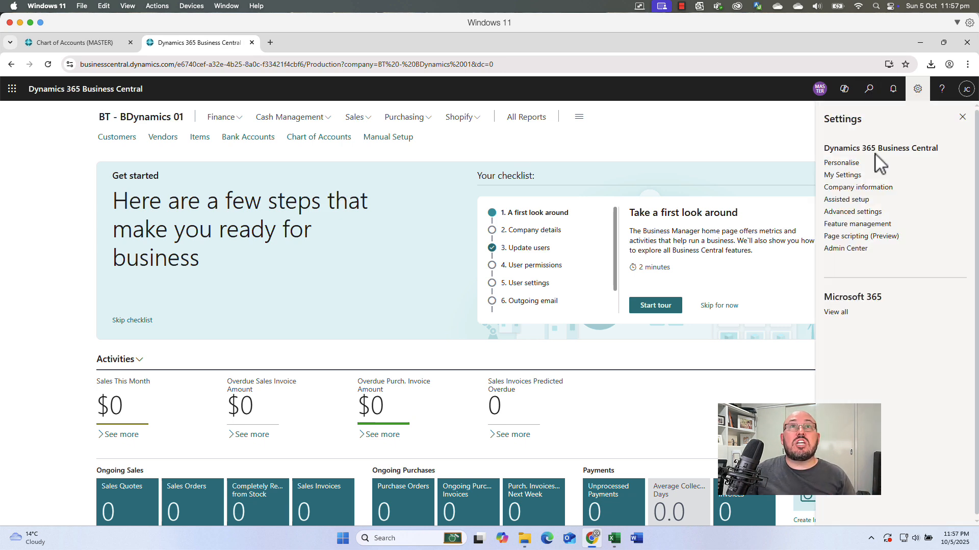
pyautogui.click(841, 175)
pyautogui.click(622, 199)
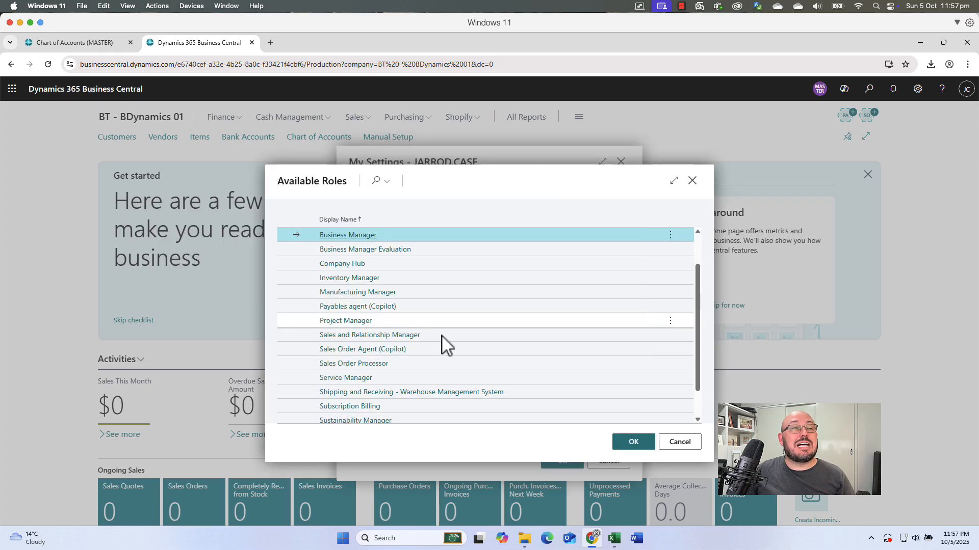
pyautogui.scroll(-3, 444, 343)
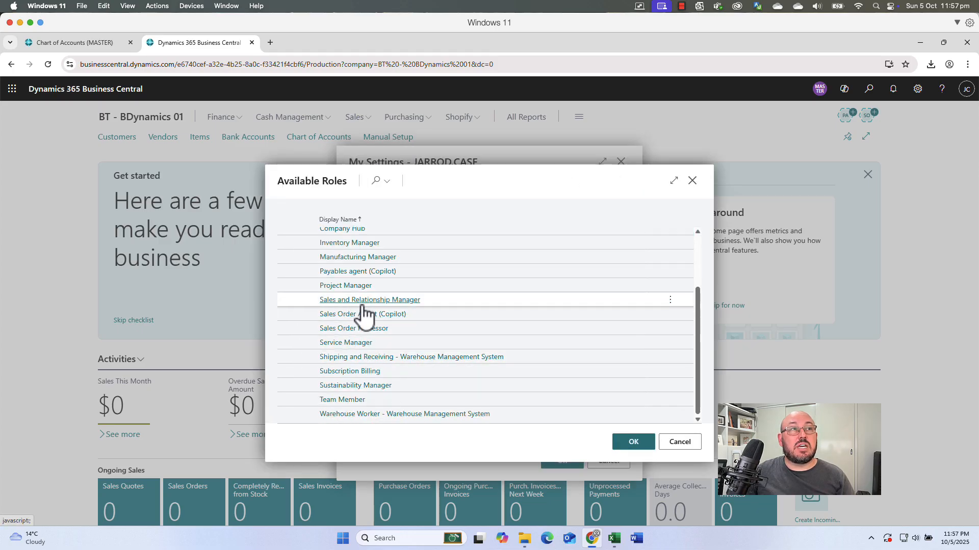
pyautogui.press('Escape')
pyautogui.press('Escape')
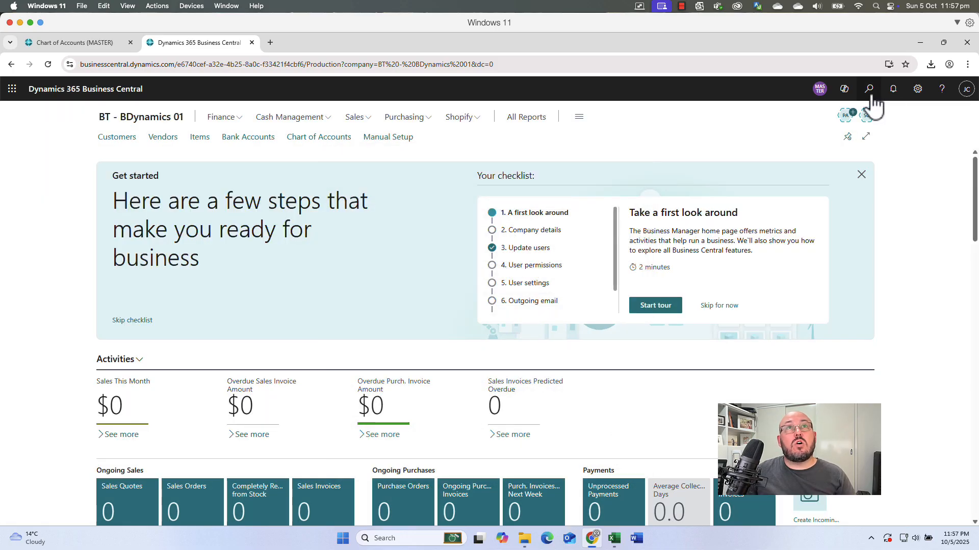
pyautogui.click(871, 92)
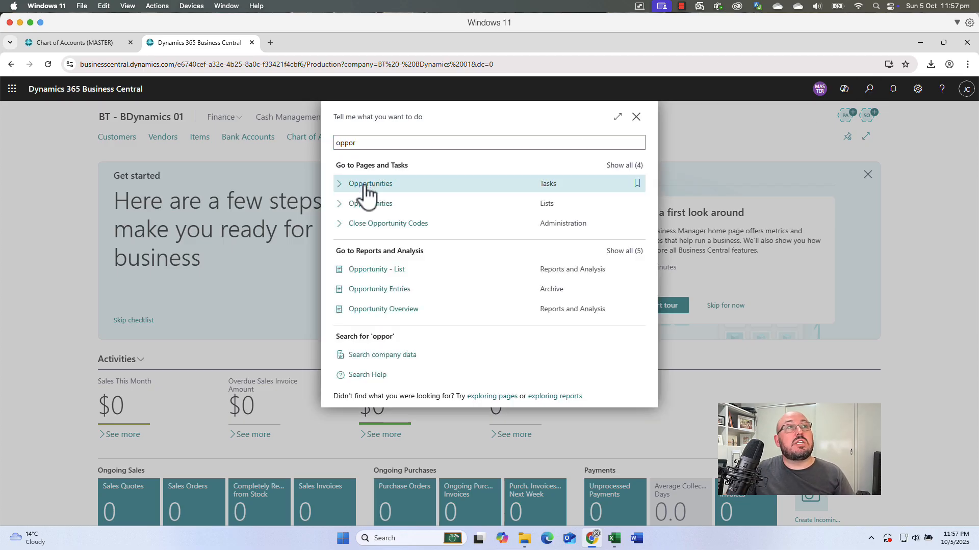
pyautogui.click(364, 186)
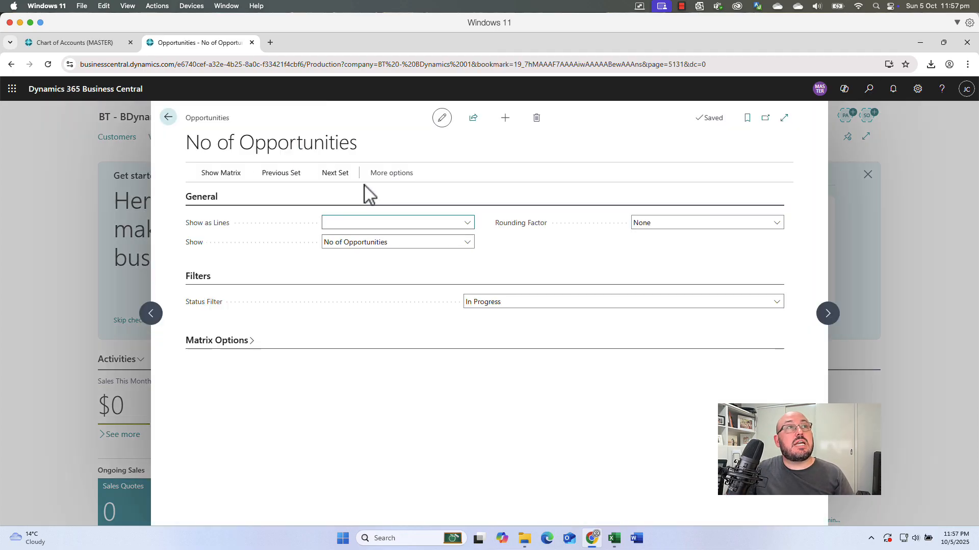
pyautogui.click(169, 118)
# - Search for opportunities, open the Opportunities list as a full page and bookmark it on the home page navigation
pyautogui.click(869, 91)
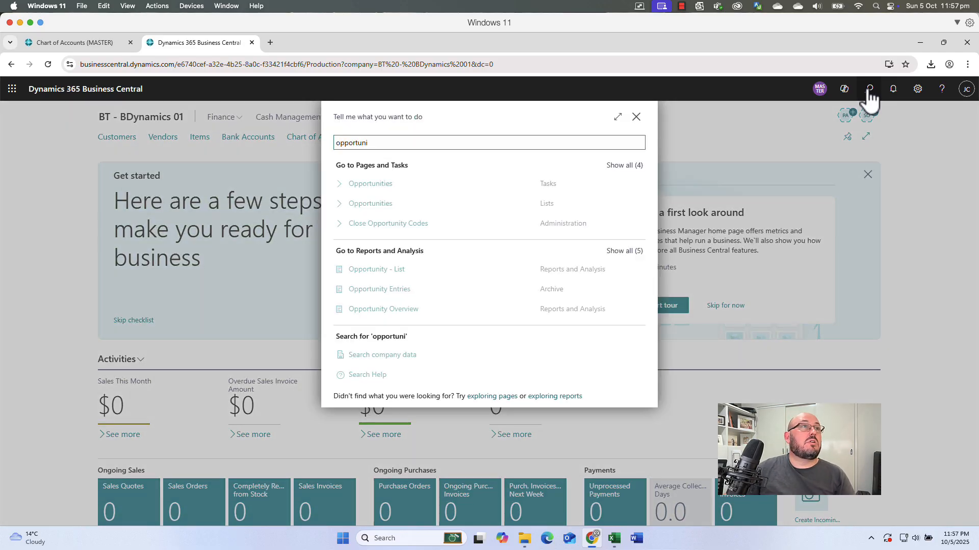
pyautogui.click(359, 205)
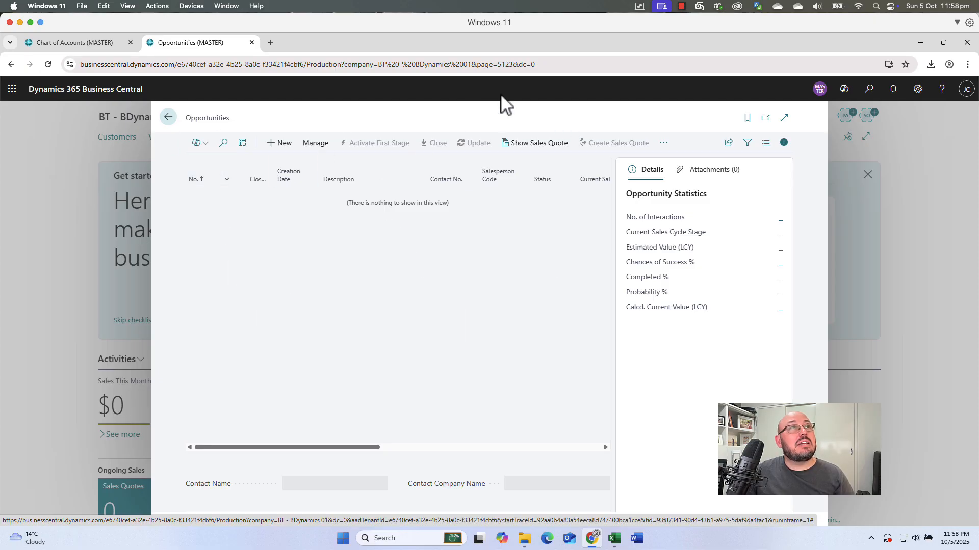
pyautogui.click(500, 65)
pyautogui.press('Return')
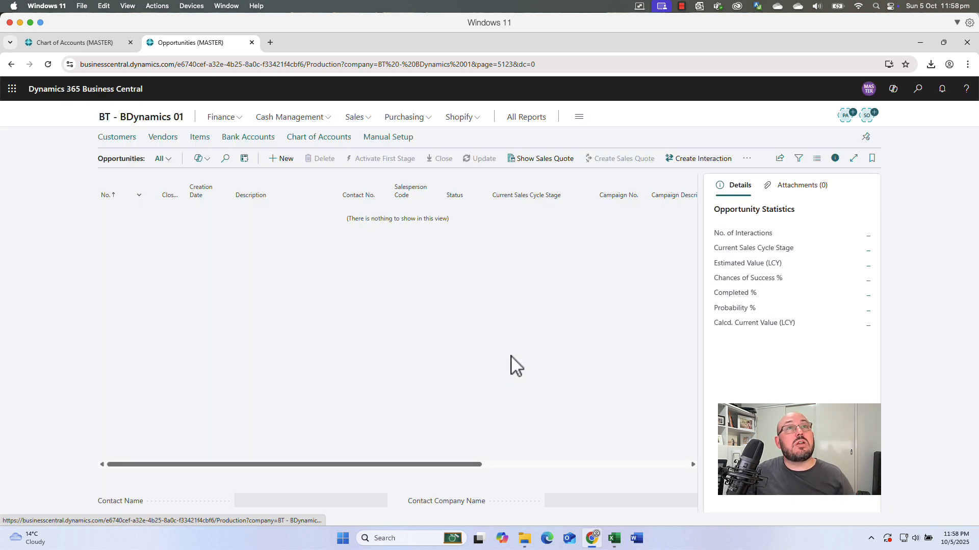
pyautogui.click(873, 162)
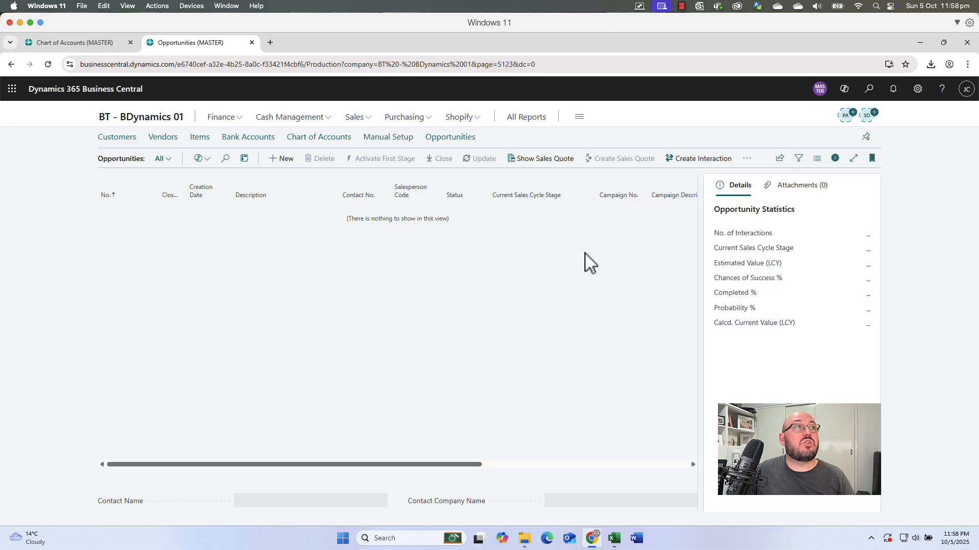
# - Go to the home page, open the bookmarked Opportunities list and start a new opportunity
pyautogui.click(134, 123)
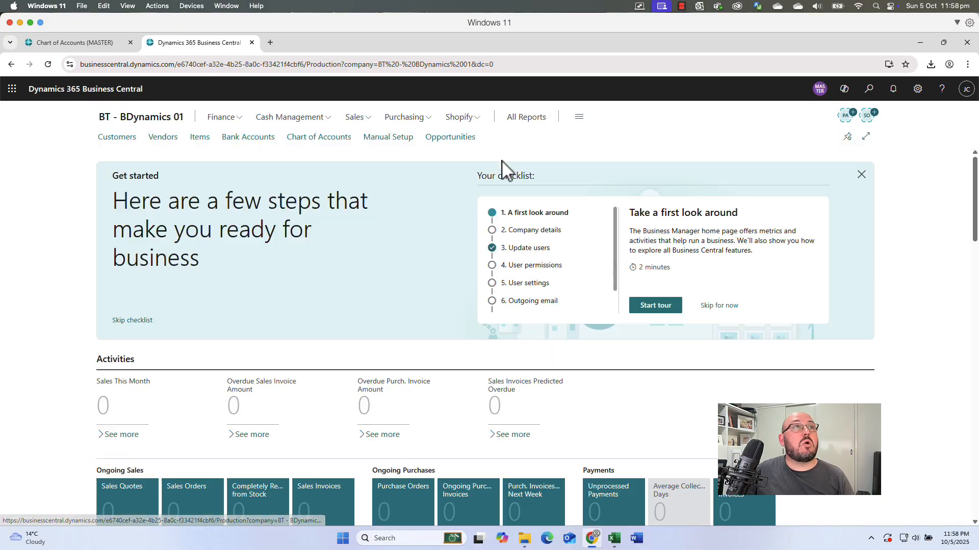
pyautogui.click(451, 137)
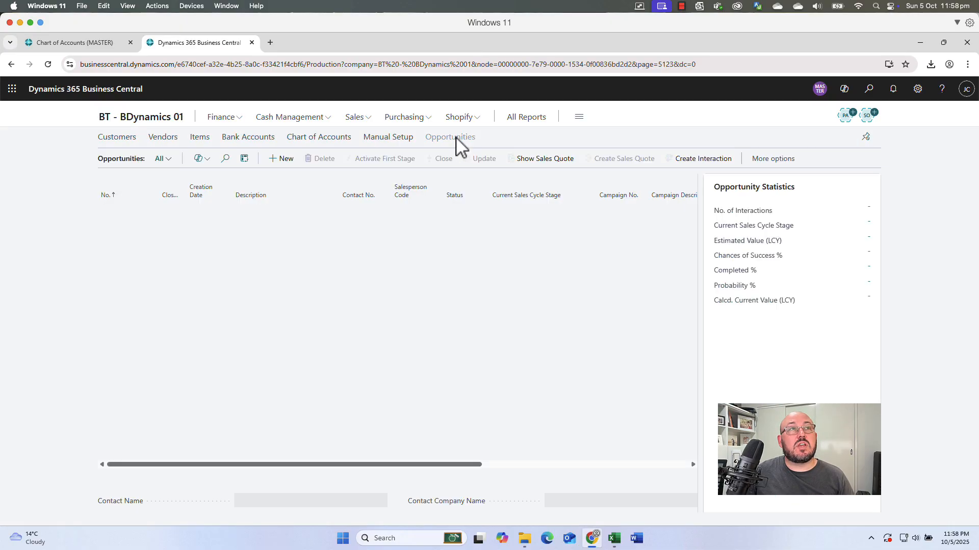
pyautogui.click(281, 159)
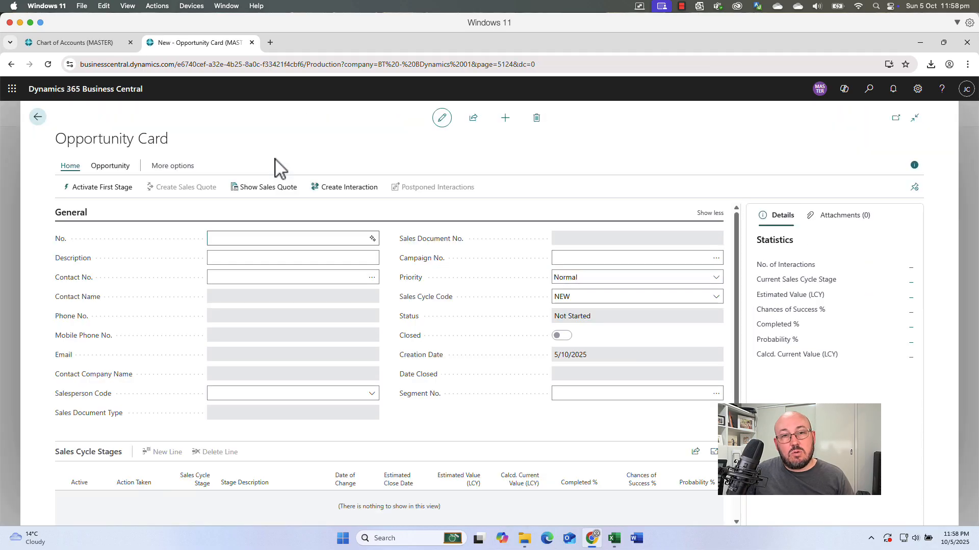
# - Describe the opportunity as "Sell some shirts" and assign the contact person belonging to Test Customer
pyautogui.click(230, 259)
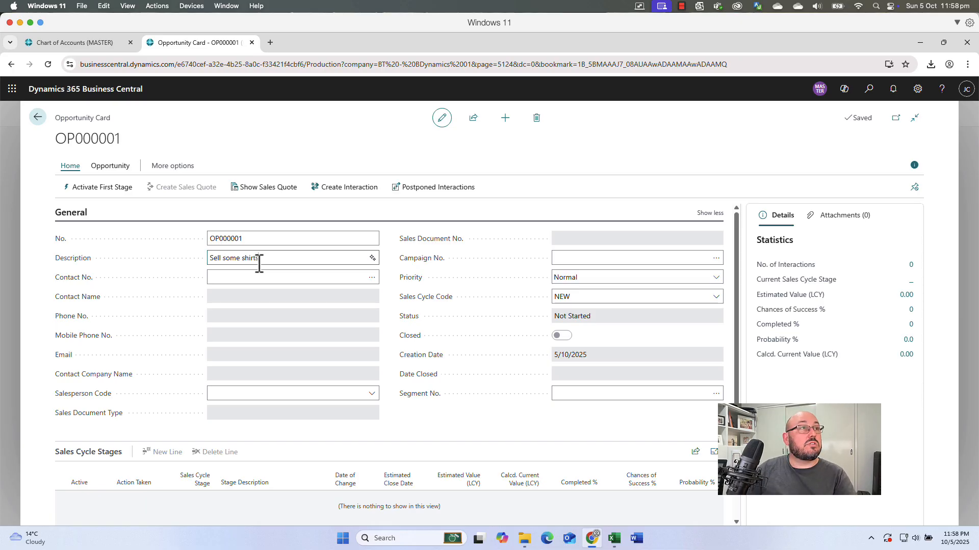
pyautogui.click(373, 279)
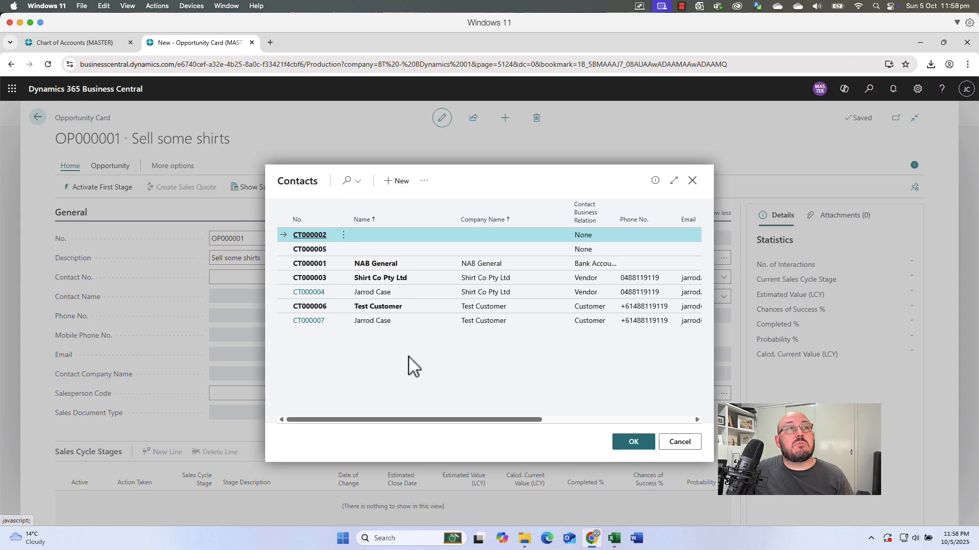
pyautogui.click(427, 283)
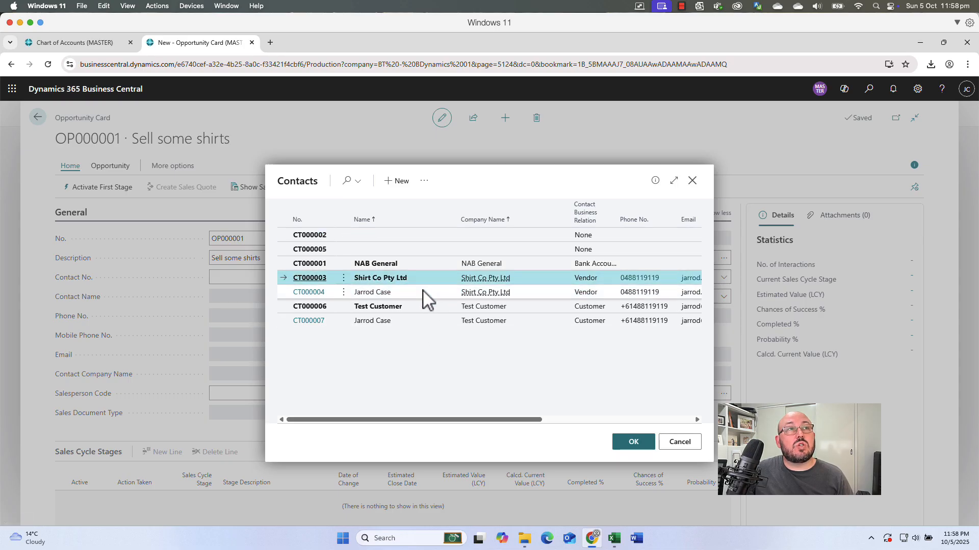
pyautogui.click(424, 293)
pyautogui.click(427, 308)
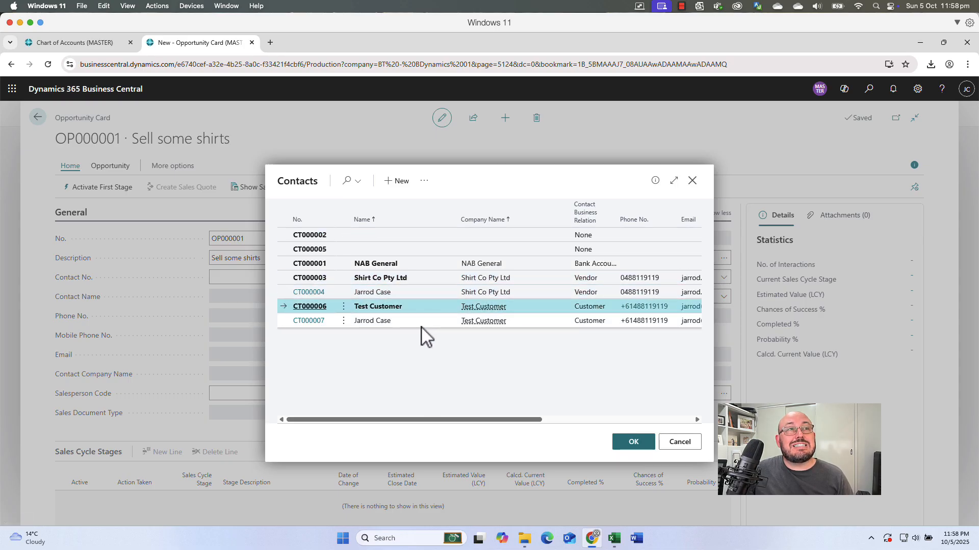
pyautogui.click(377, 323)
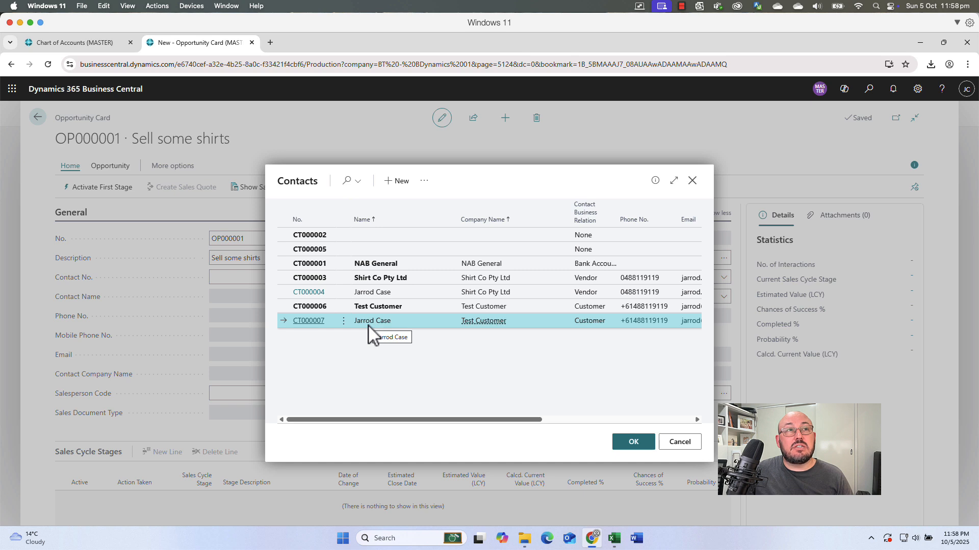
pyautogui.click(370, 308)
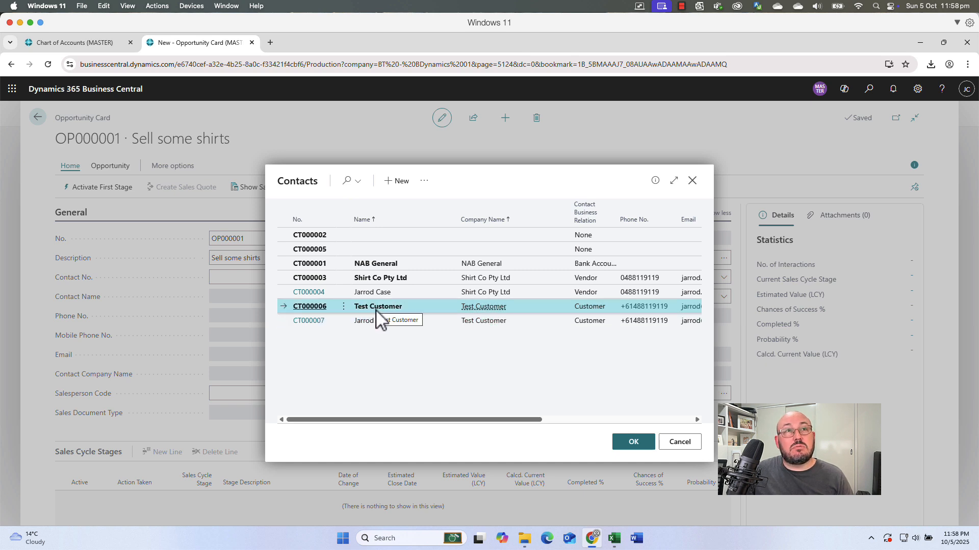
pyautogui.click(371, 320)
pyautogui.click(637, 443)
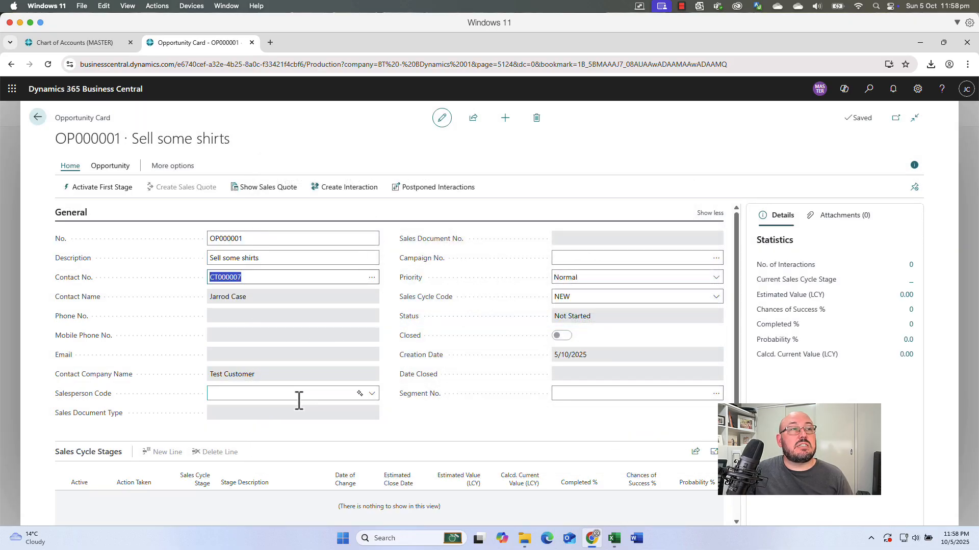
# - Check the opportunity's salesperson code choices, and start a new salesperson card from the Salespeople/Purchasers list
pyautogui.click(373, 395)
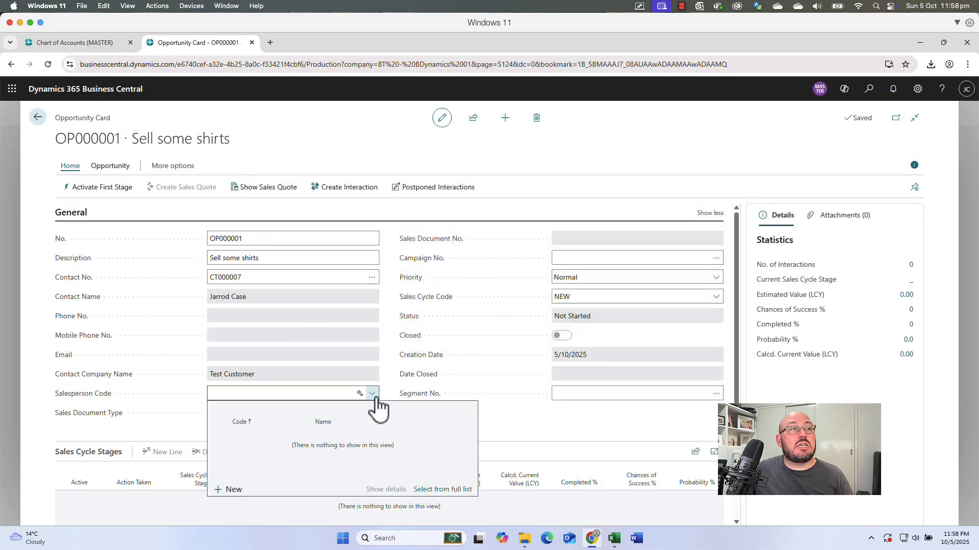
pyautogui.click(528, 448)
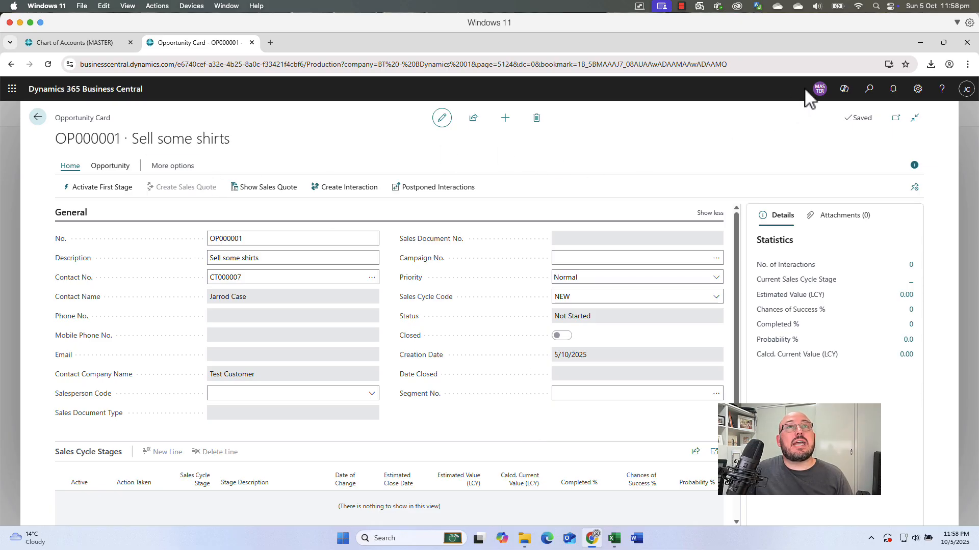
pyautogui.click(869, 90)
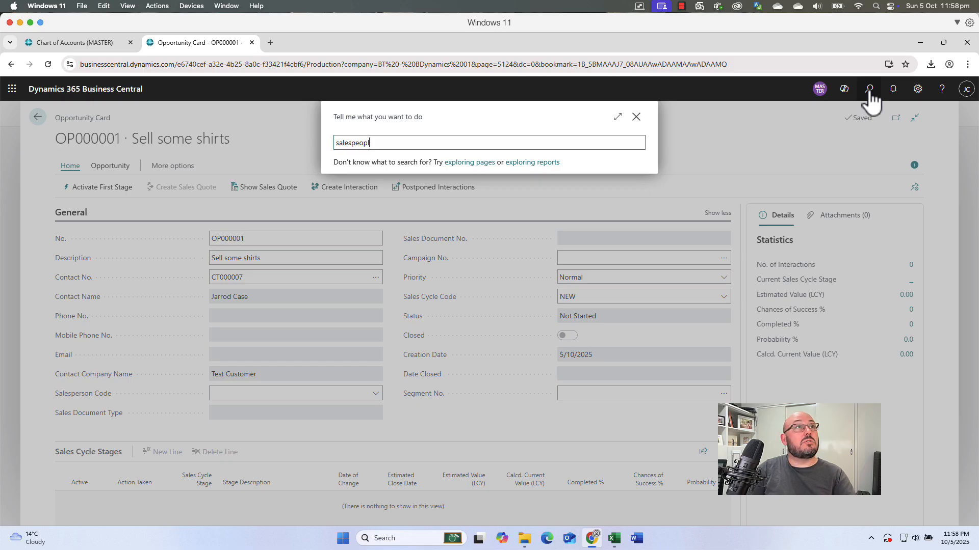
pyautogui.press('BackSpace')
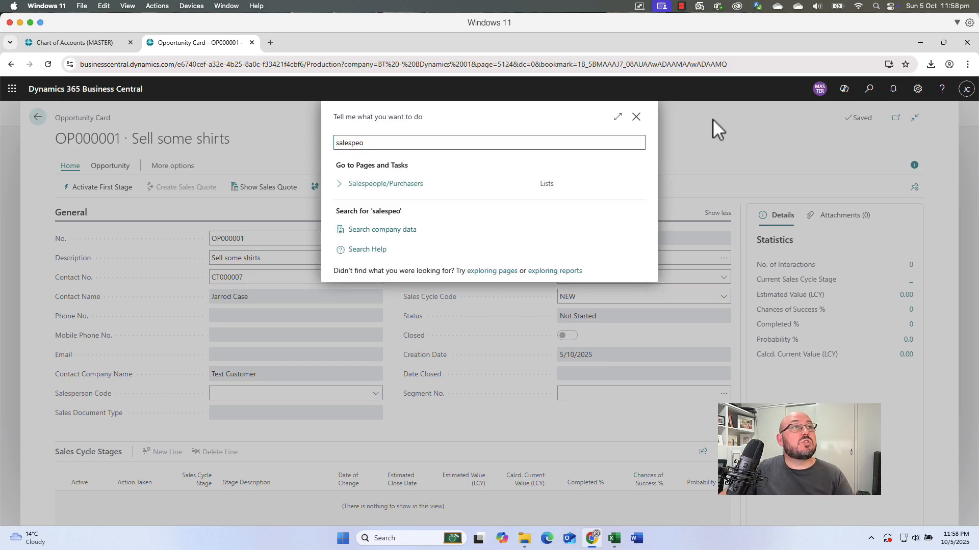
pyautogui.click(399, 189)
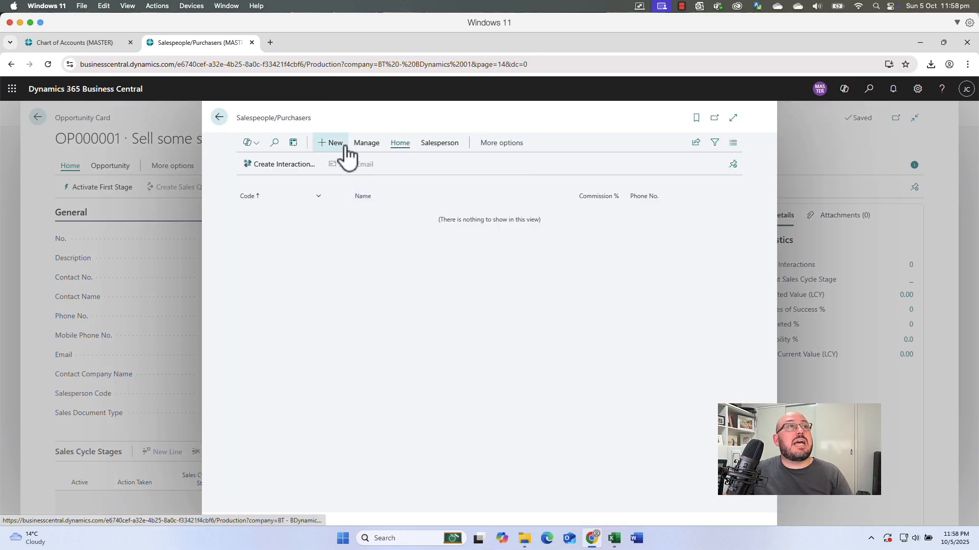
pyautogui.click(334, 145)
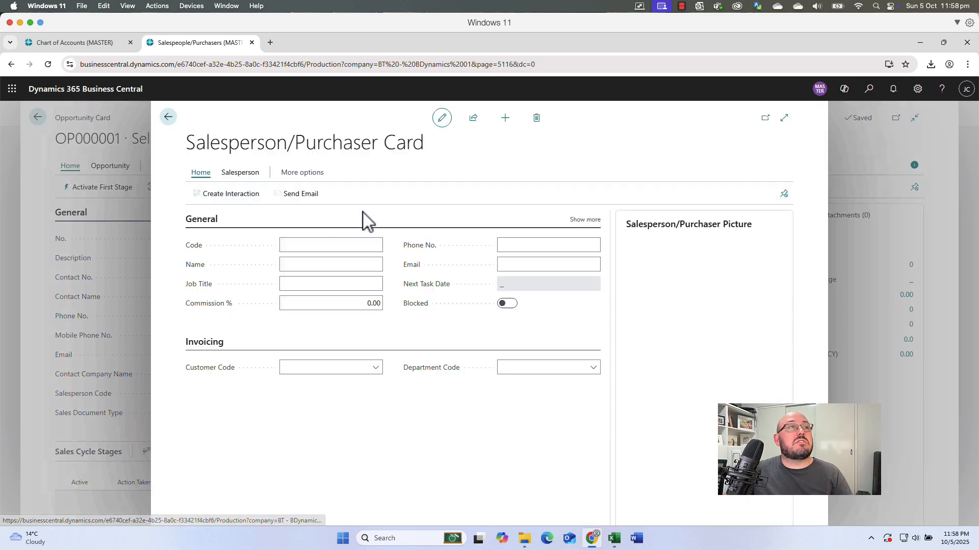
# - Enter the salesperson's first name as the code and their full name as the name
pyautogui.write('Jarrod')
pyautogui.click(341, 264)
pyautogui.write('Ja')
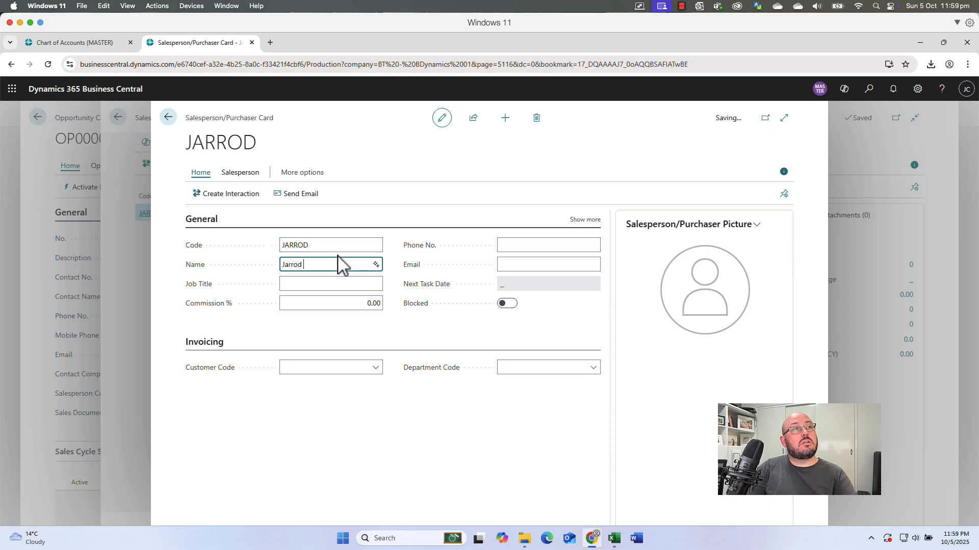
pyautogui.press('Tab')
pyautogui.press('Tab')
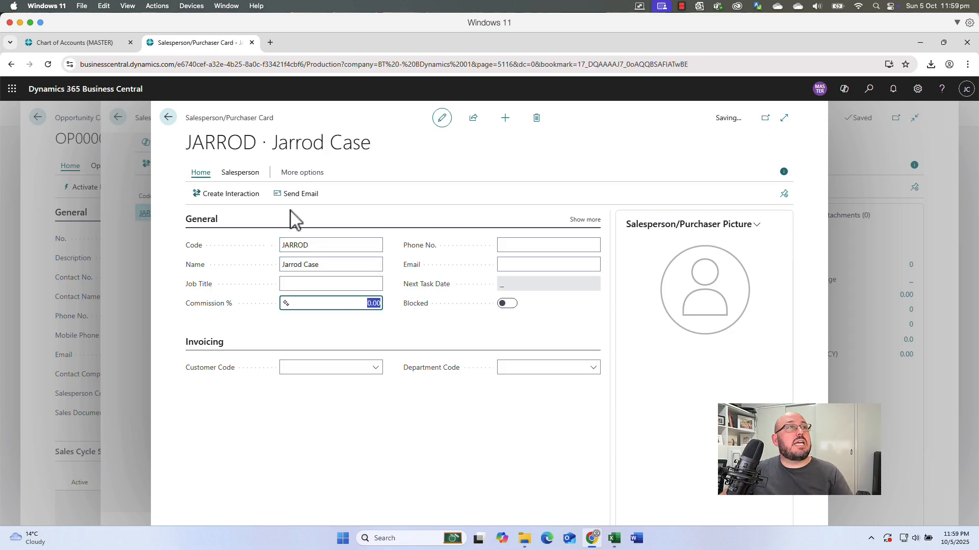
# - Review the new salesperson's default dimensions and return to the opportunity card
pyautogui.click(240, 174)
pyautogui.click(222, 196)
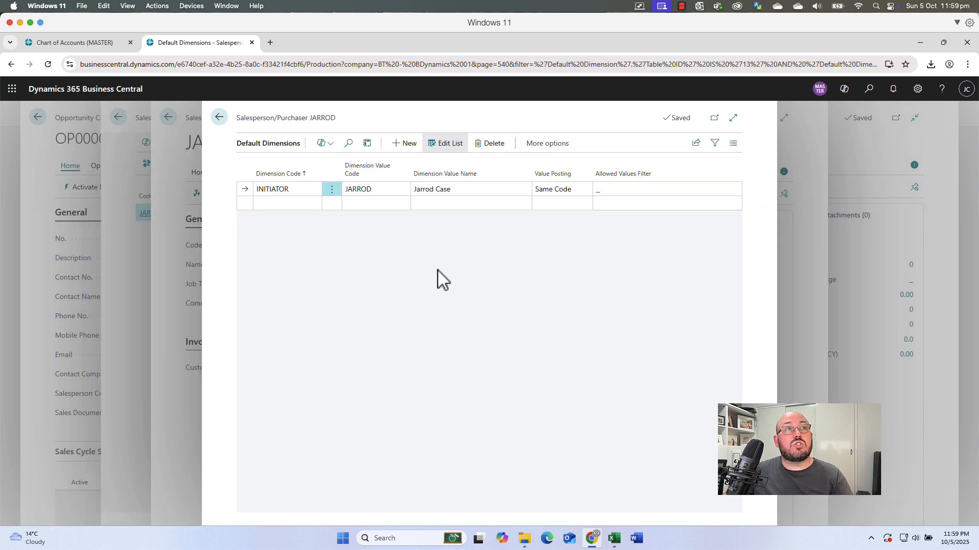
pyautogui.press('Escape')
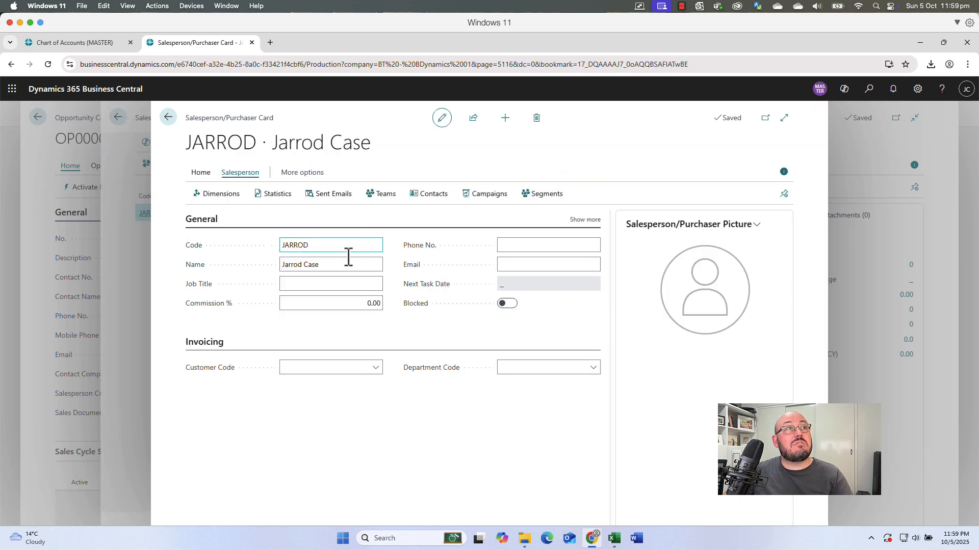
pyautogui.press('Escape')
pyautogui.press('Escape')
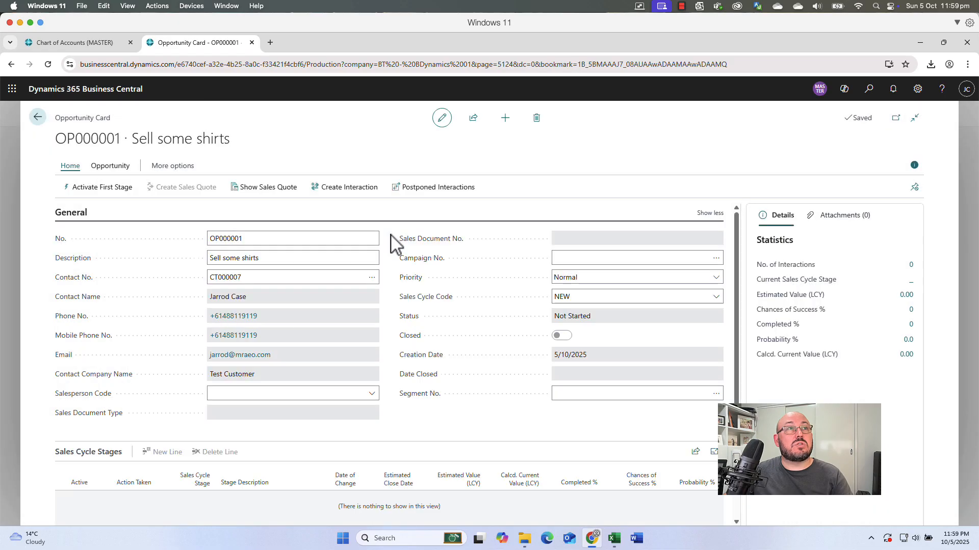
# - Search for "user set" and open the User Setup page
pyautogui.click(868, 89)
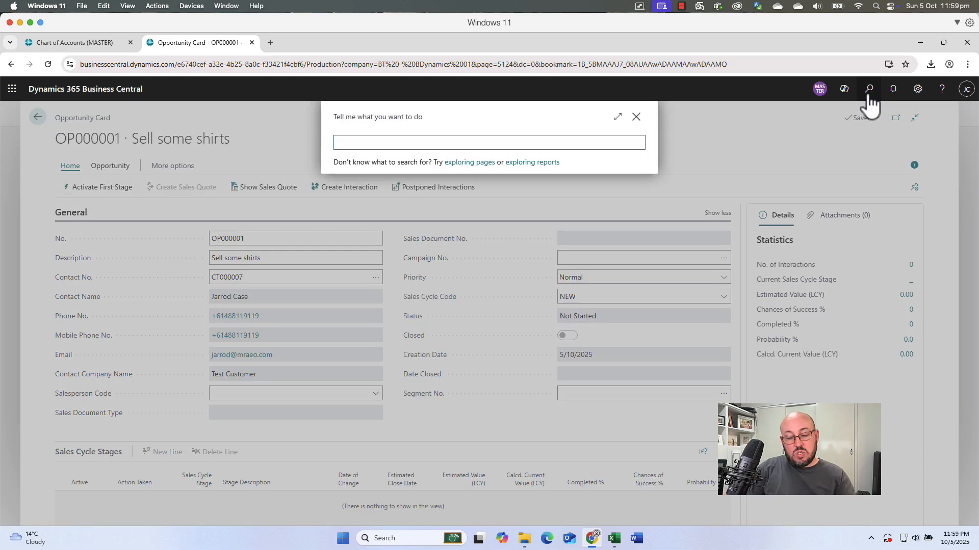
pyautogui.write('user se')
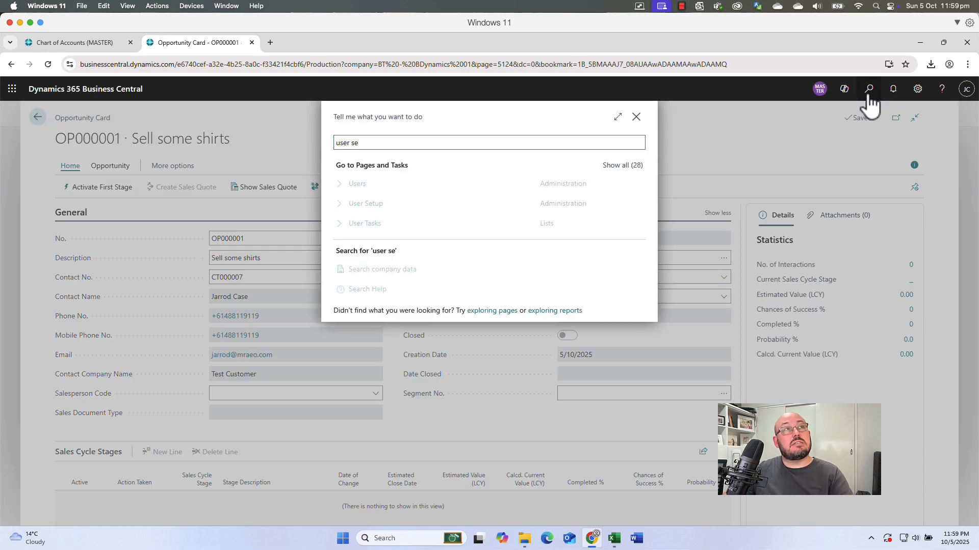
pyautogui.write('t')
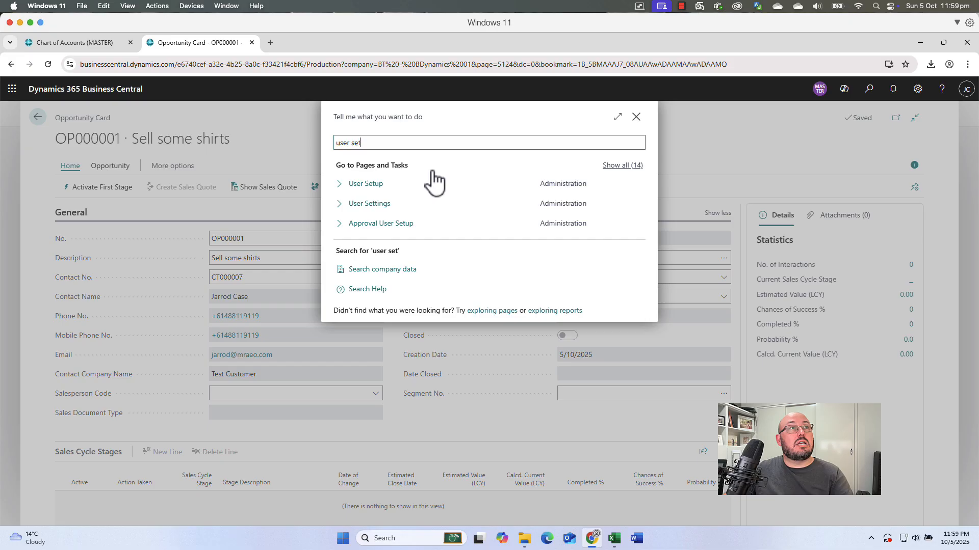
pyautogui.click(378, 188)
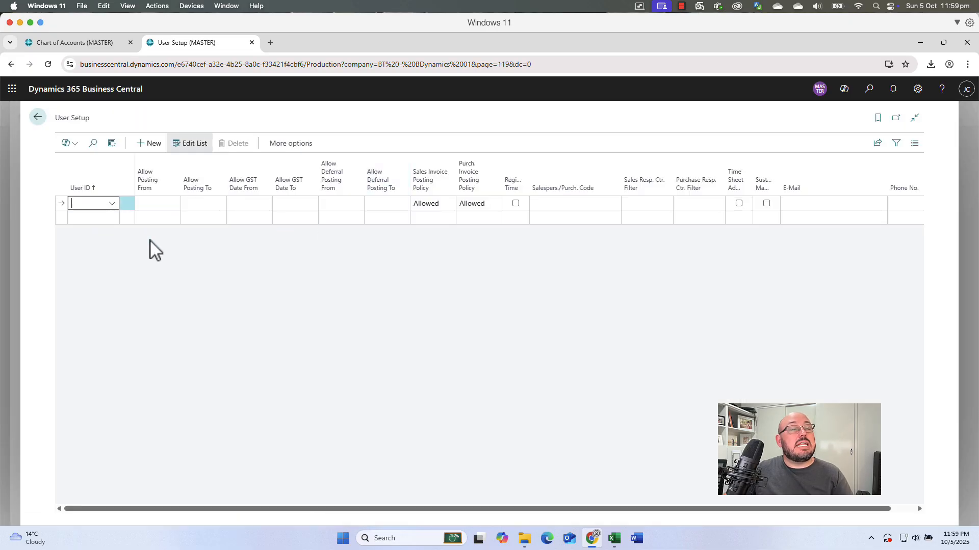
# - Add the new salesperson's own user ID to User Setup and link it to their salesperson code
pyautogui.click(104, 205)
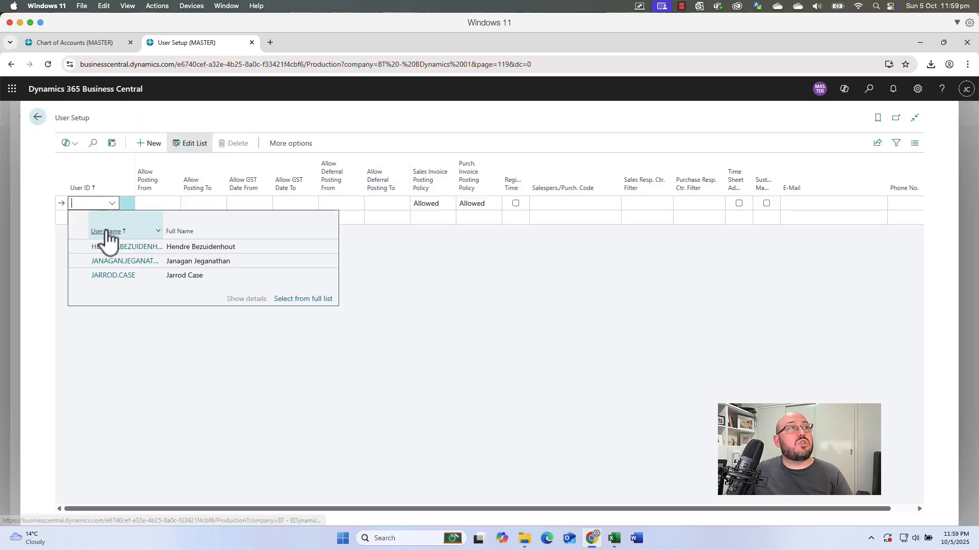
pyautogui.click(123, 275)
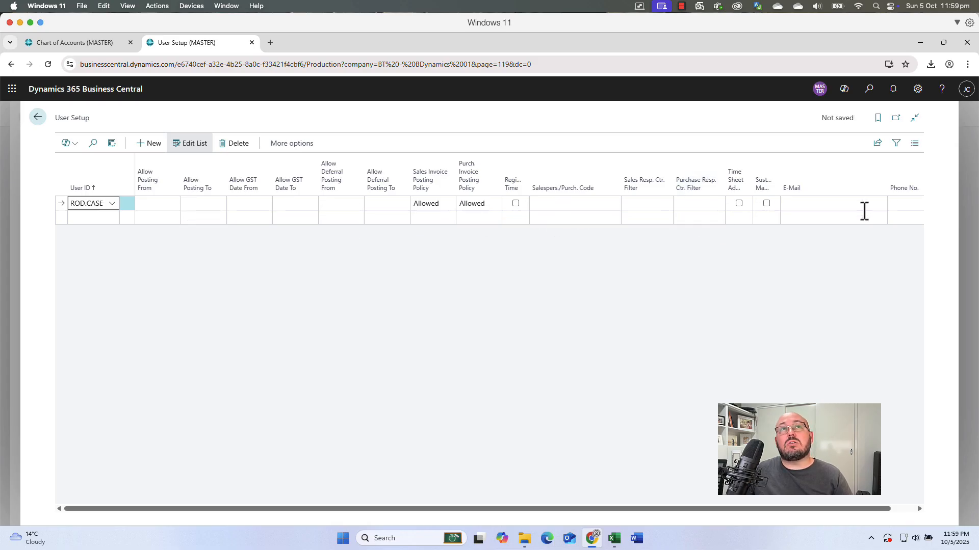
pyautogui.click(557, 204)
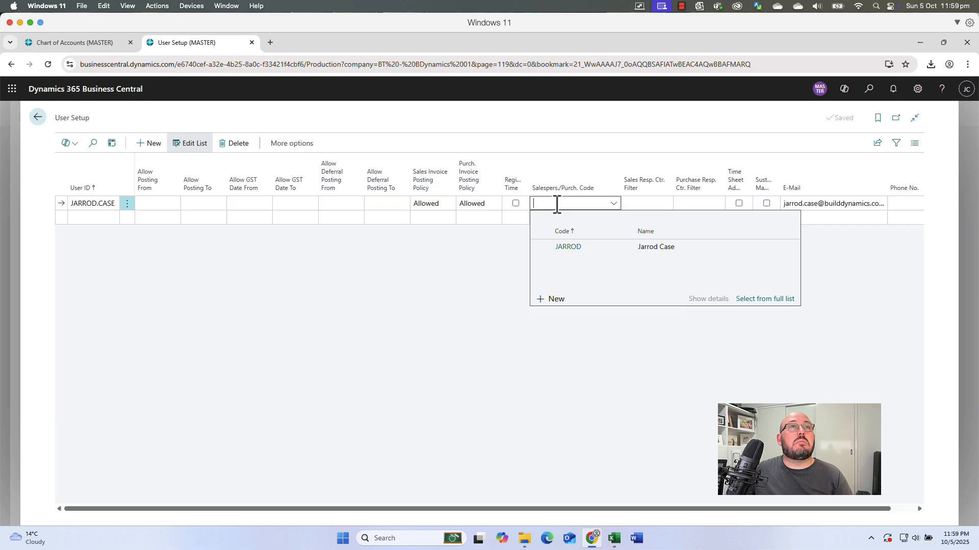
pyautogui.click(574, 247)
pyautogui.click(562, 280)
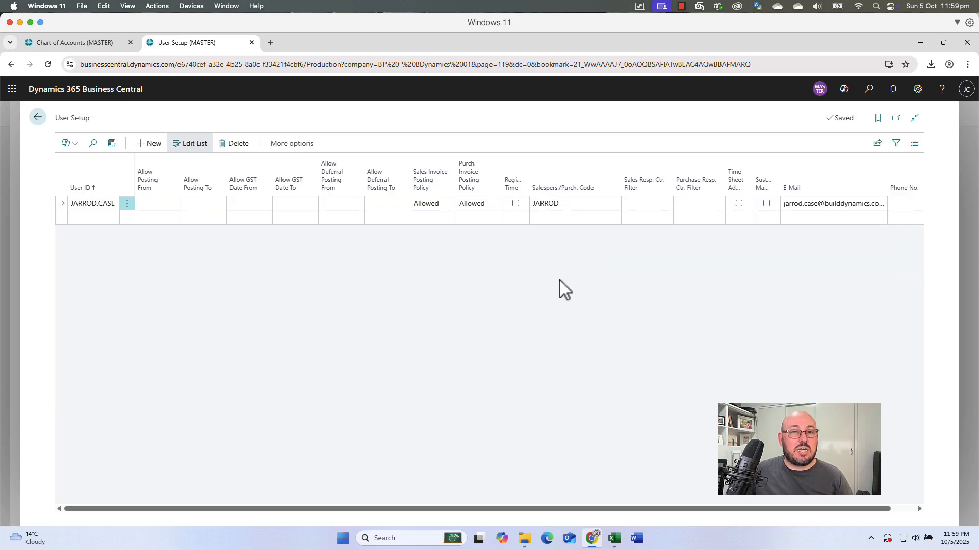
# - Return to the "Sell some shirts" opportunity card and delete the opportunity
pyautogui.press('Escape')
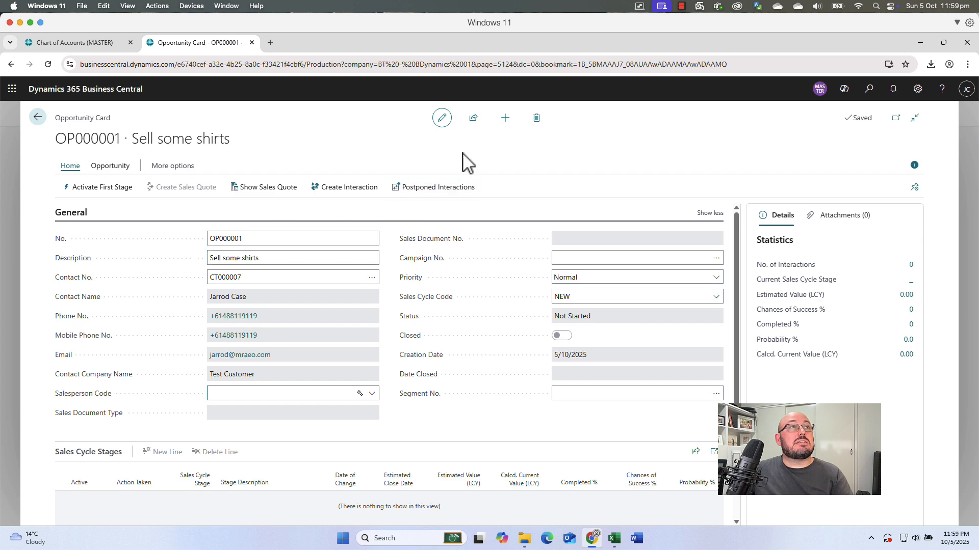
pyautogui.click(537, 119)
pyautogui.click(539, 339)
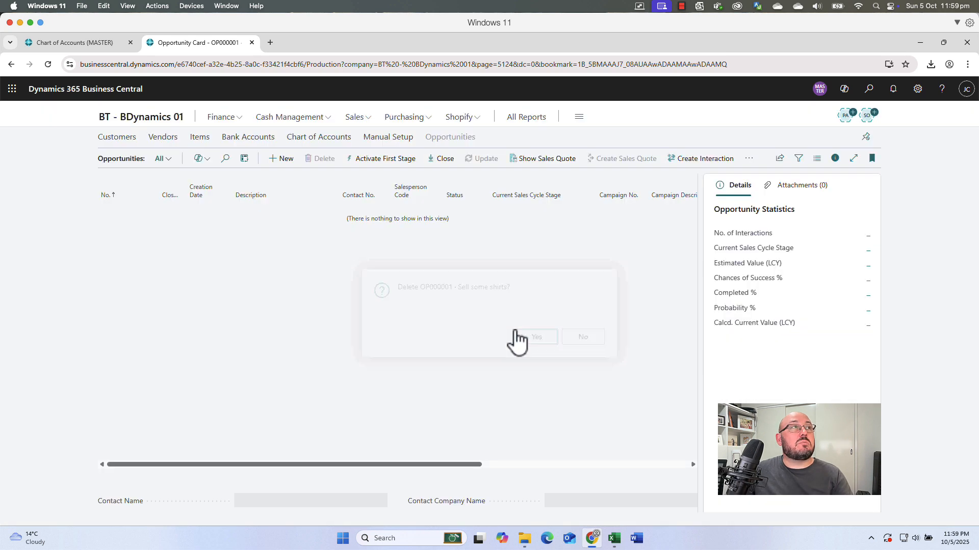
# - Reload Business Central at the home page and start a new opportunity from the bookmarked Opportunities list
pyautogui.press('Escape')
pyautogui.click(322, 63)
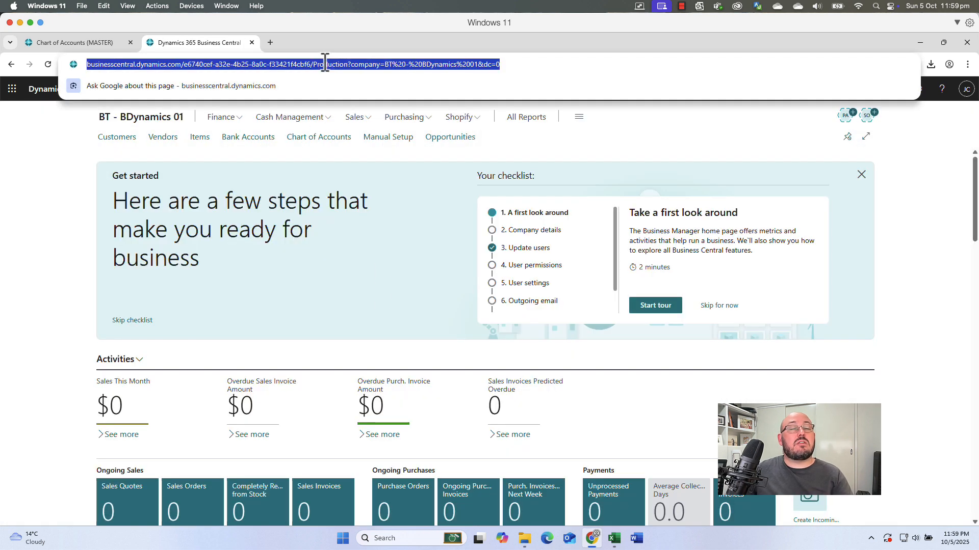
pyautogui.press('Return')
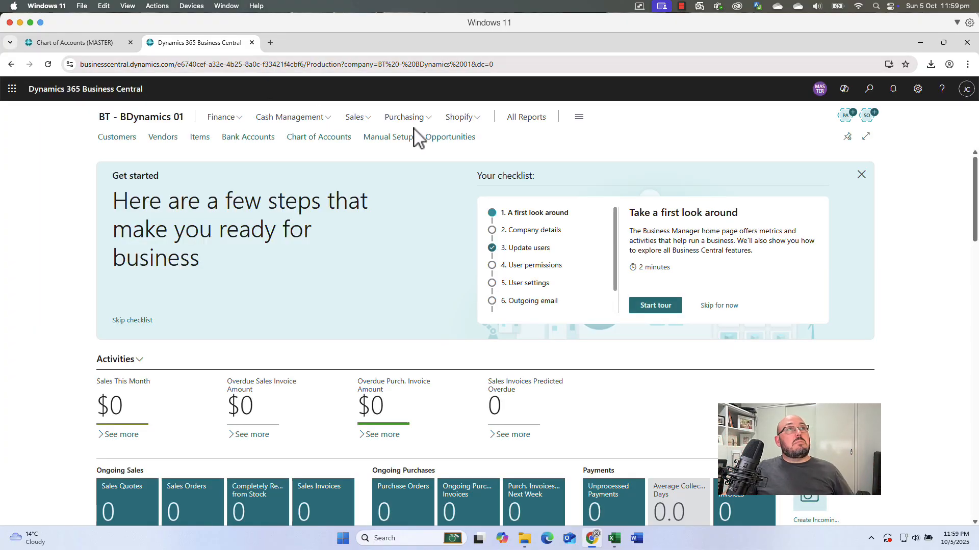
pyautogui.click(451, 136)
pyautogui.click(282, 159)
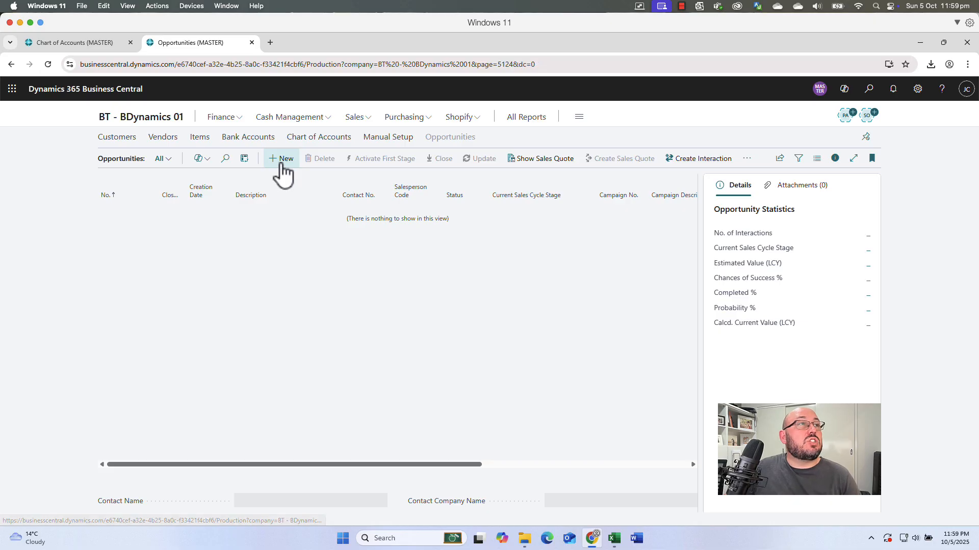
# - Describe the new opportunity as "Selling some shirts", assign Test Customer's contact person and show the opportunity-related actions
pyautogui.click(262, 258)
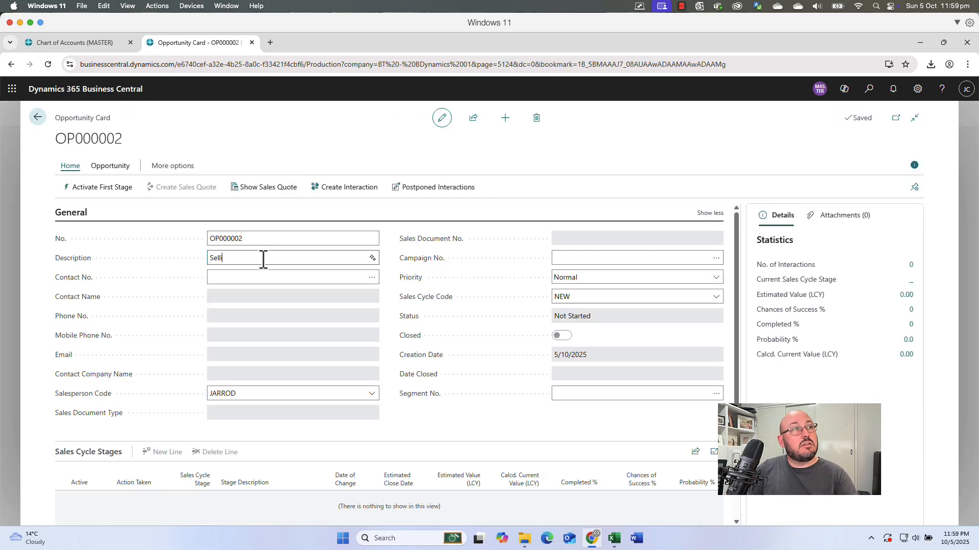
pyautogui.click(371, 278)
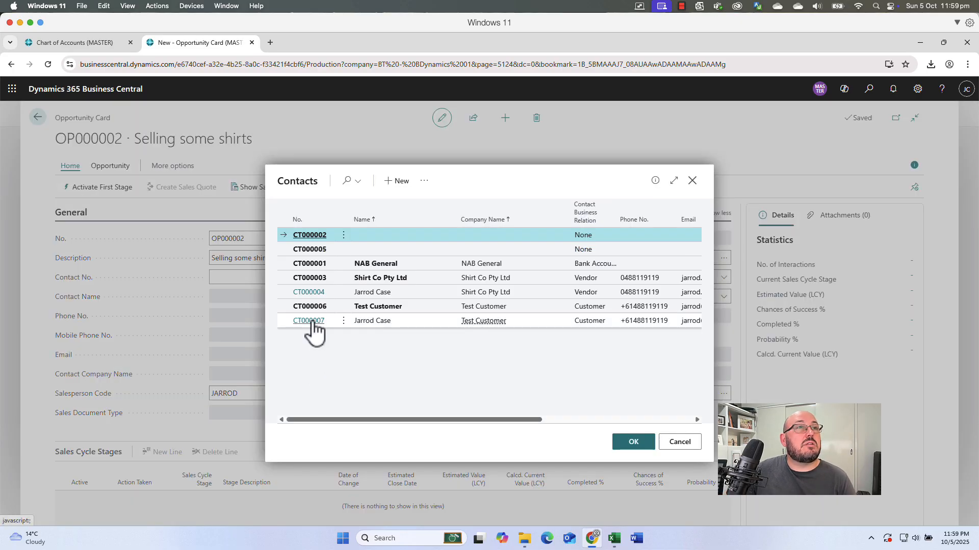
pyautogui.click(319, 321)
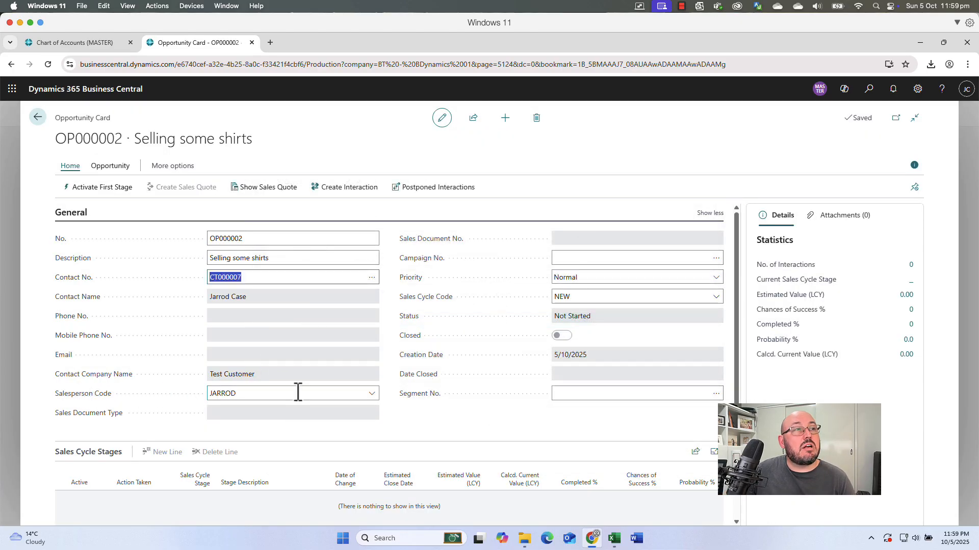
pyautogui.click(105, 167)
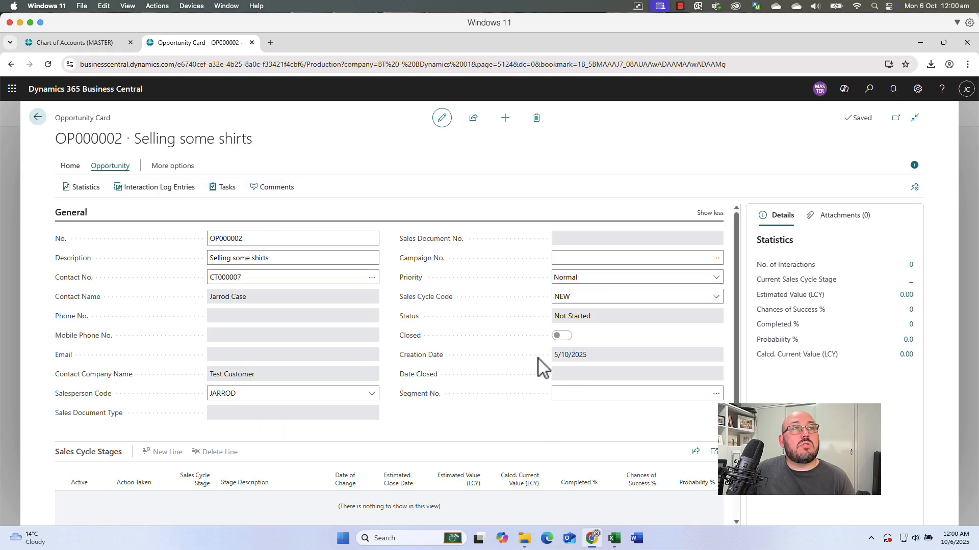
# - Check the opportunity's campaign field and sales cycle details, and activate the first stage of the "Selling some shirts" opportunity
pyautogui.click(592, 261)
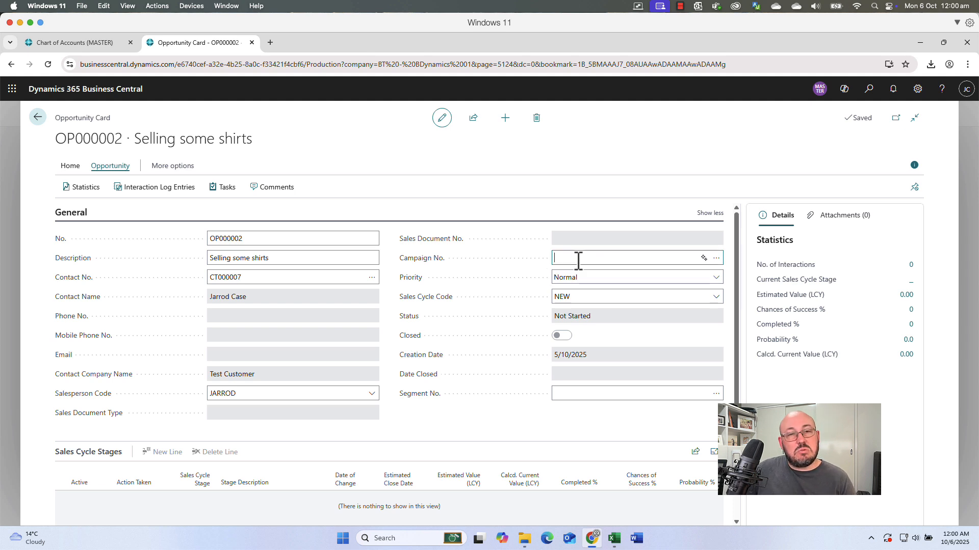
pyautogui.click(468, 419)
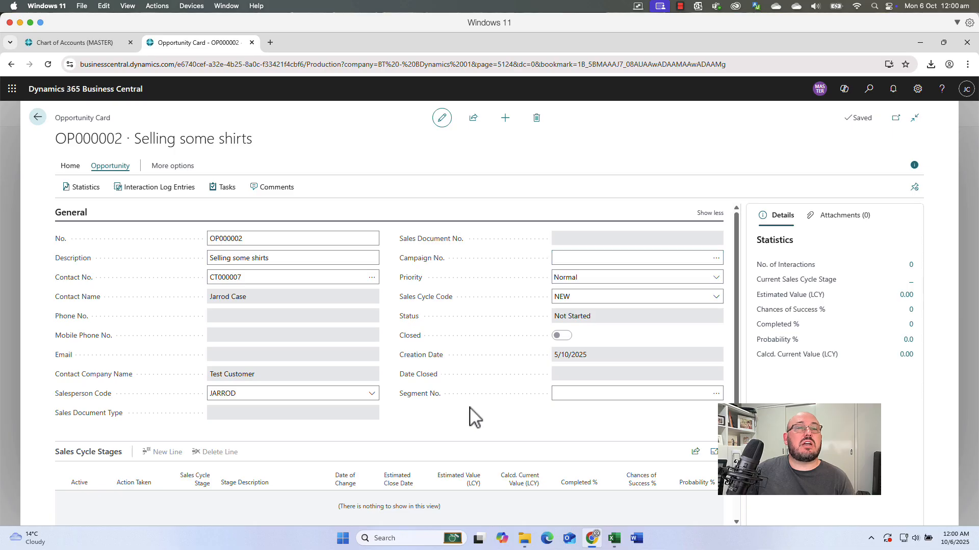
pyautogui.scroll(-2, 471, 418)
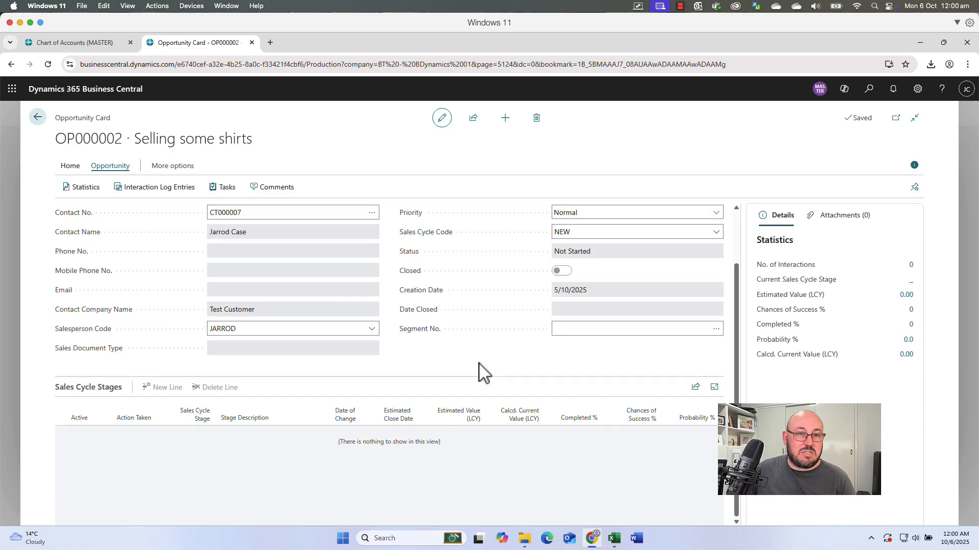
pyautogui.scroll(1, 482, 372)
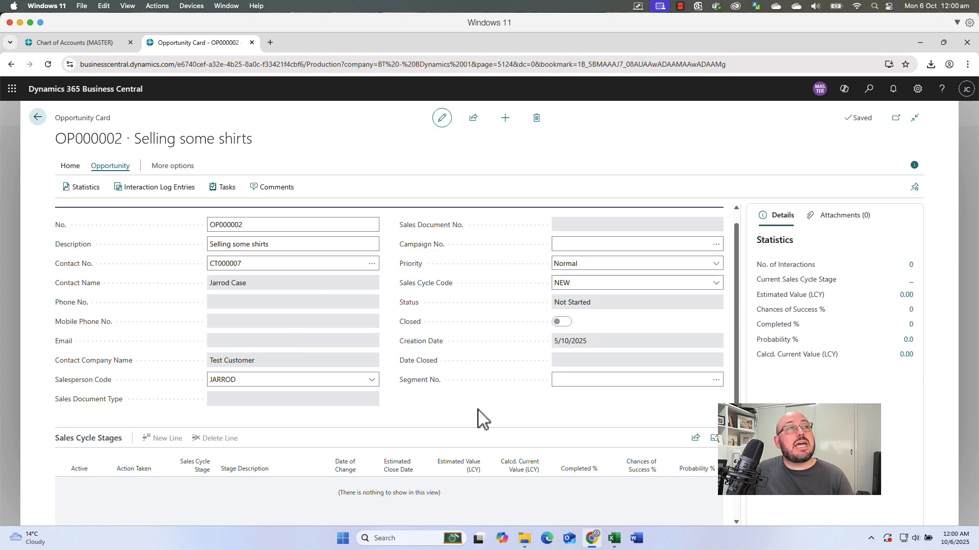
pyautogui.click(72, 167)
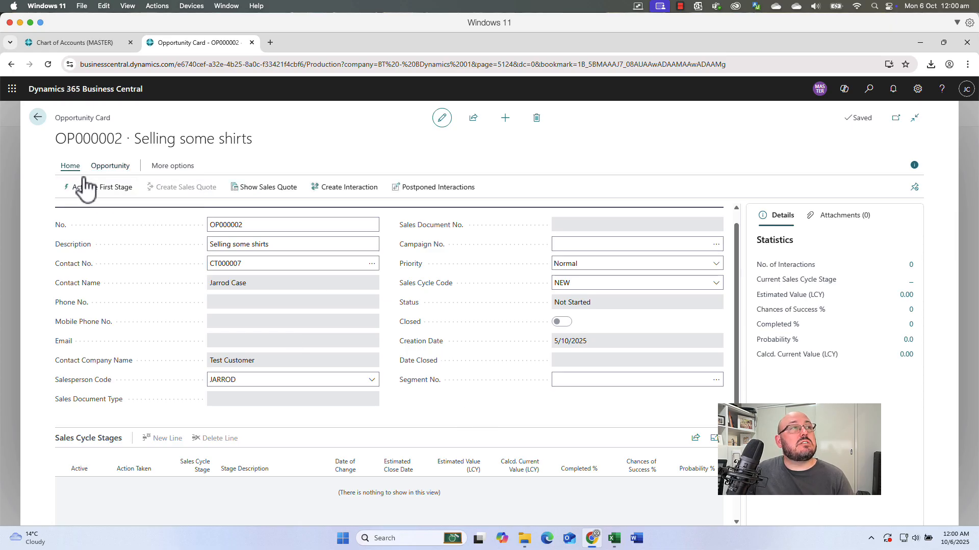
pyautogui.click(92, 189)
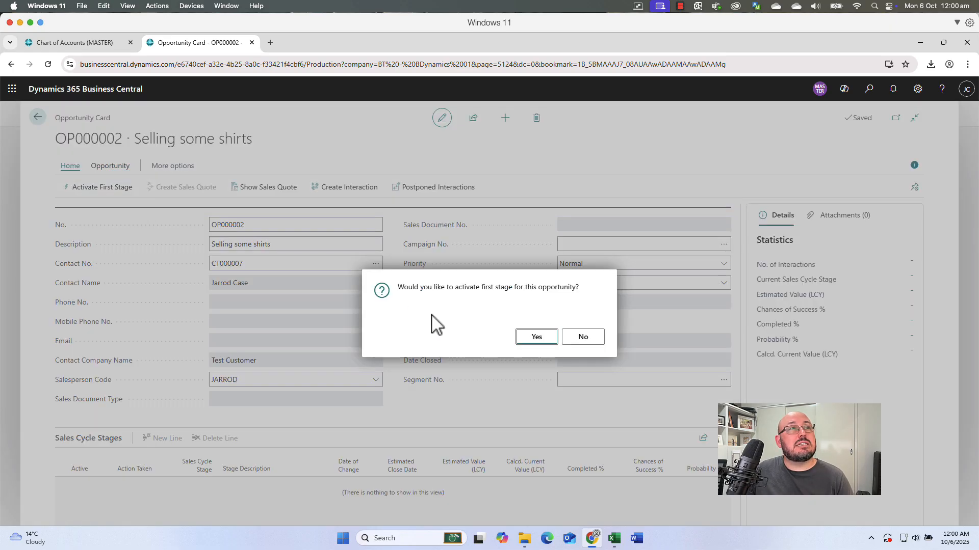
pyautogui.click(541, 336)
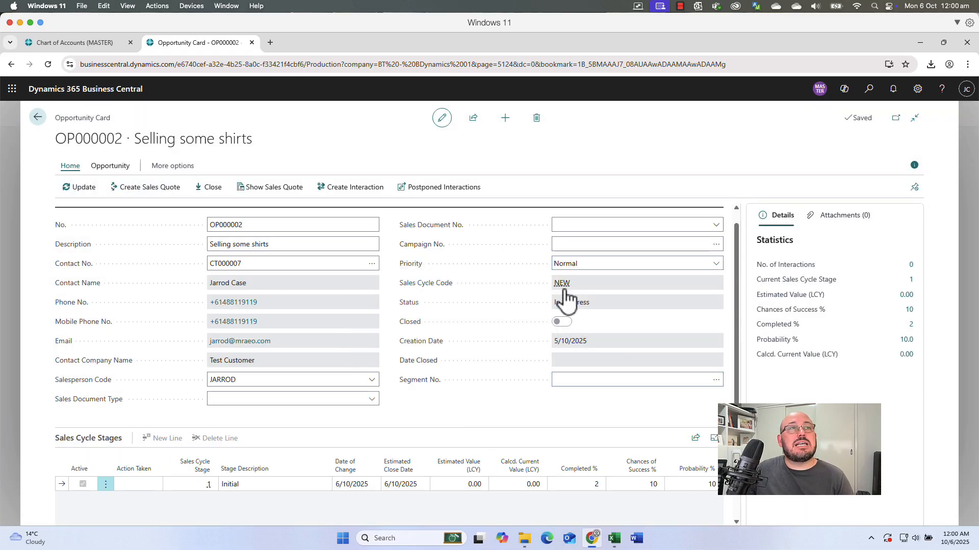
# - Examine the NEW sales cycle's stages and the task lines behind the QUAL activity, and return to the opportunity card
pyautogui.moveTo(559, 285)
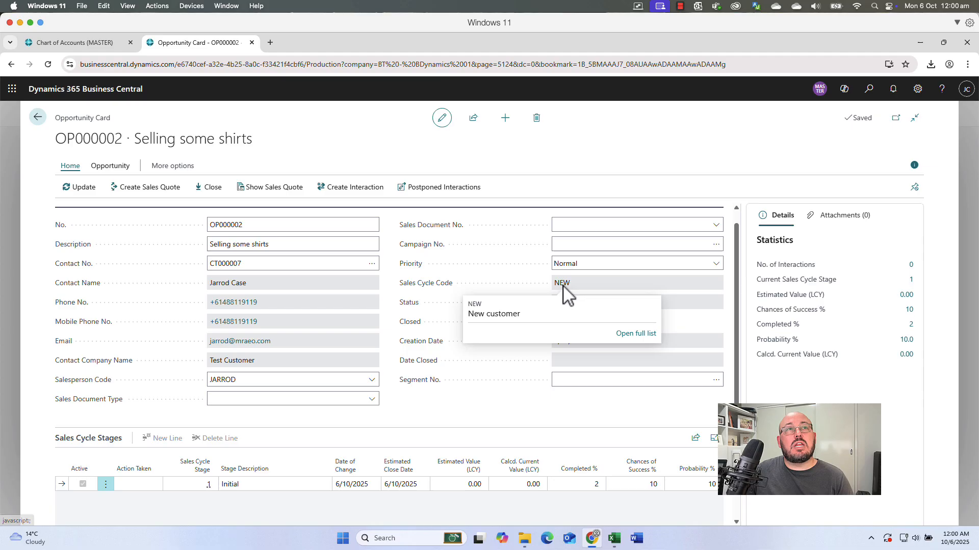
pyautogui.click(634, 333)
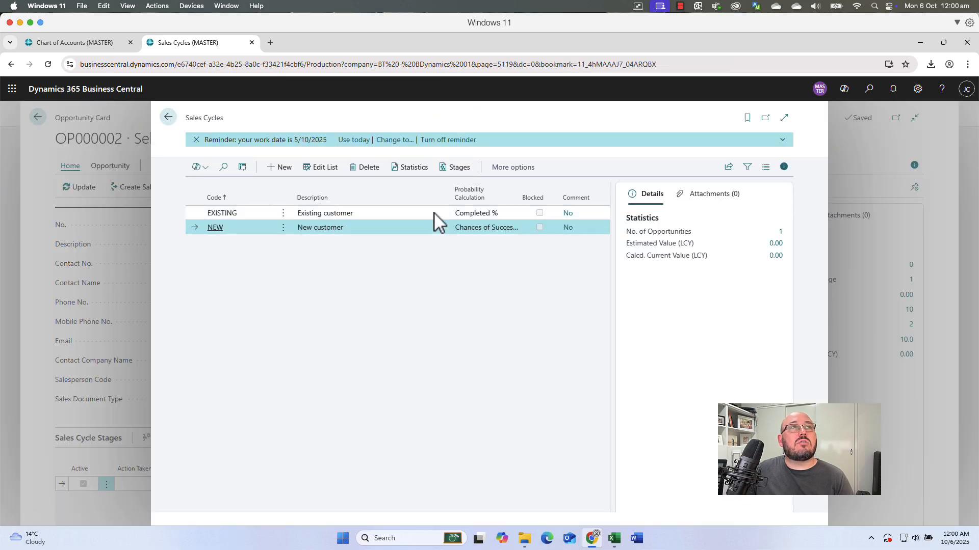
pyautogui.click(463, 171)
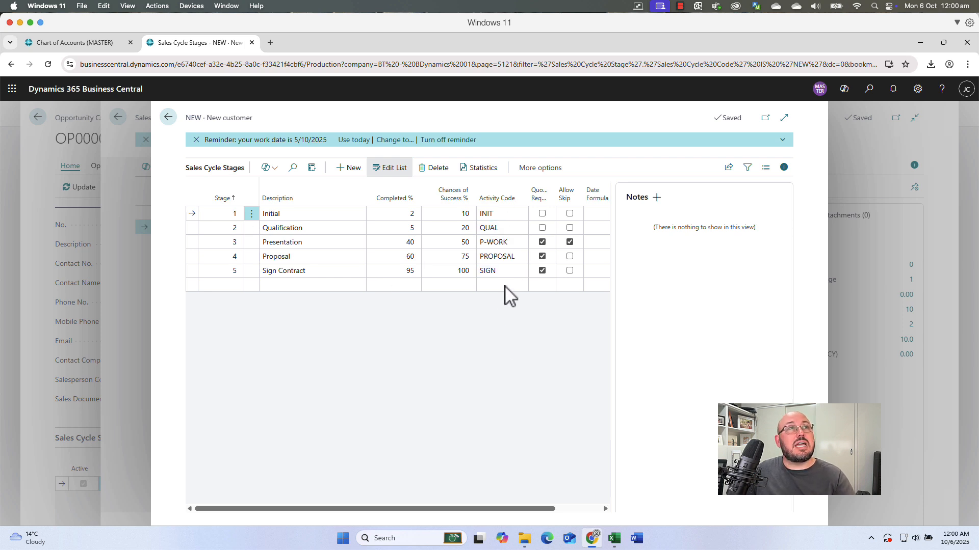
pyautogui.click(515, 228)
pyautogui.click(521, 229)
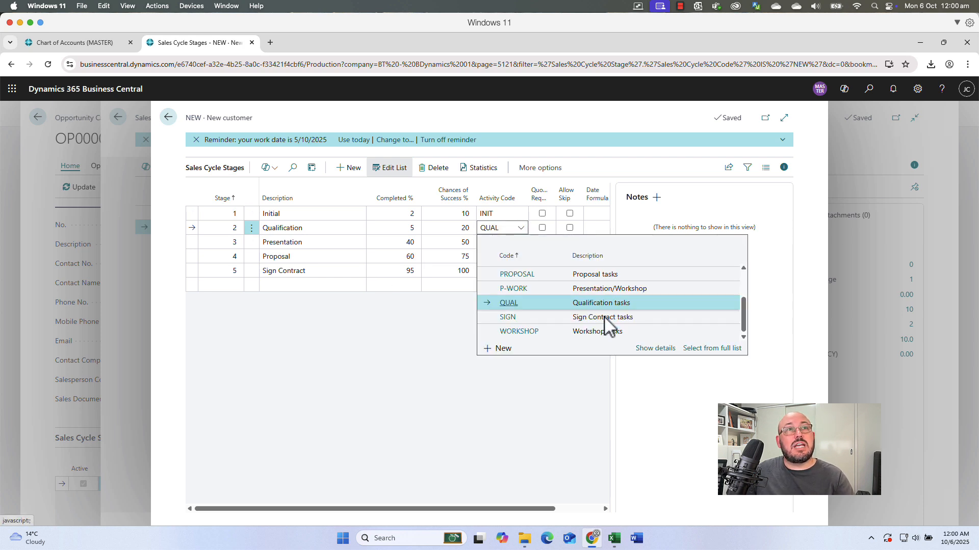
pyautogui.click(661, 349)
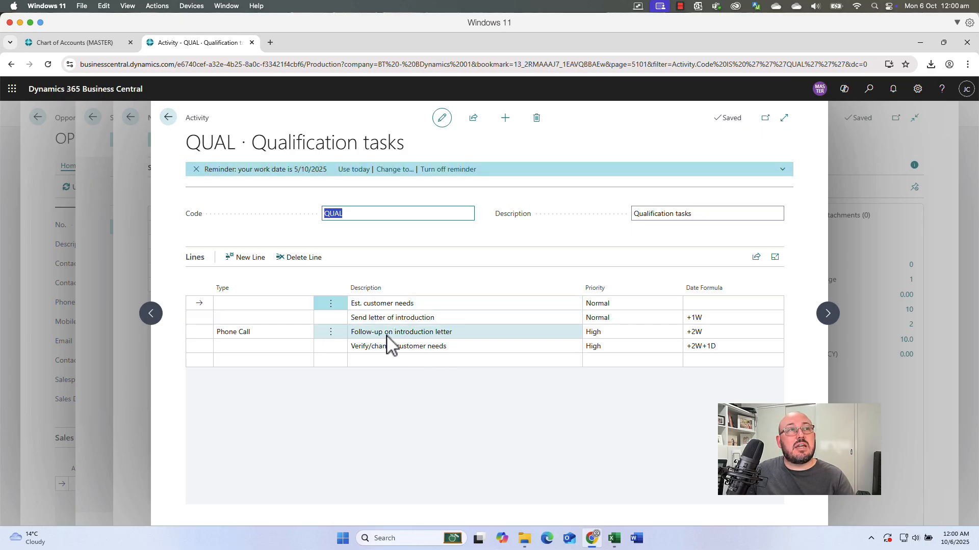
pyautogui.click(478, 411)
pyautogui.press('Escape')
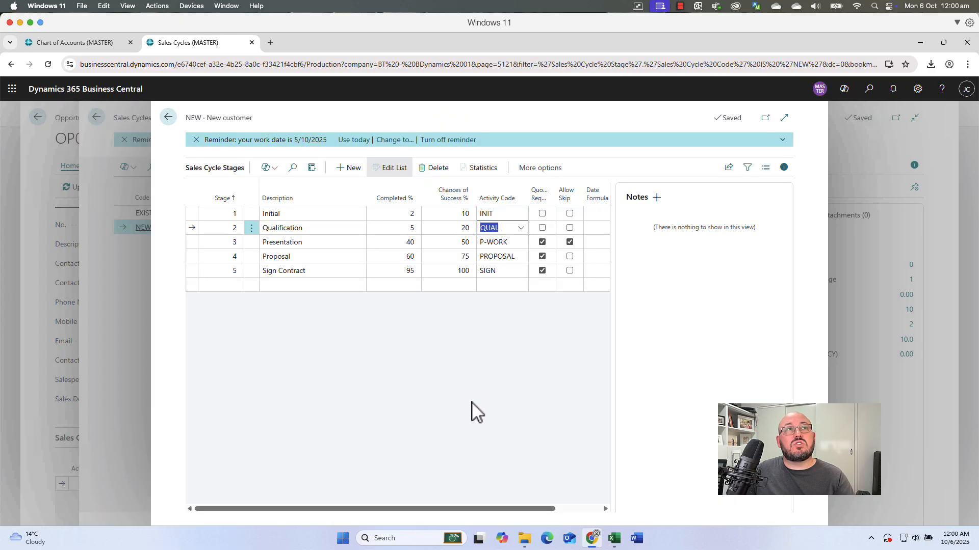
pyautogui.press('Escape')
pyautogui.press('Escape')
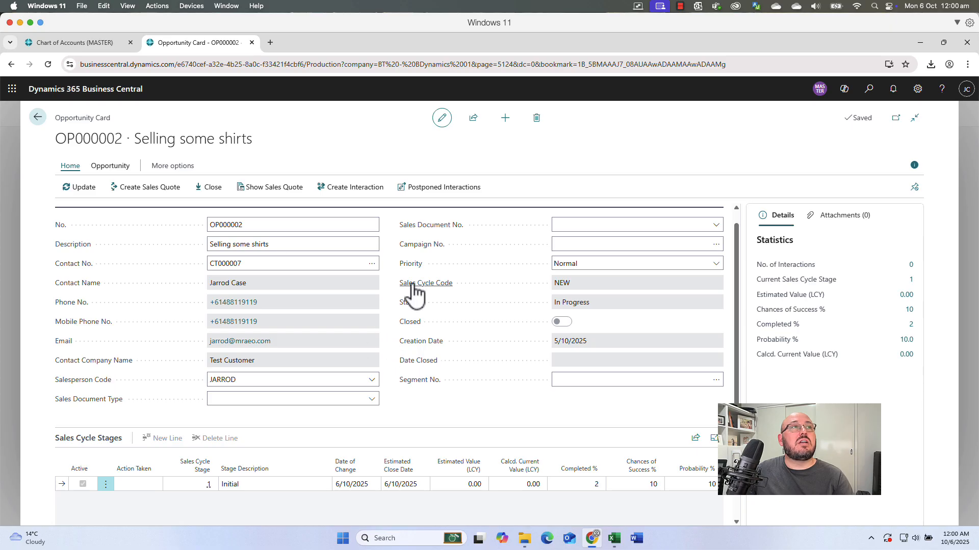
# - Review the tasks generated for the opportunity and return to its card
pyautogui.click(111, 166)
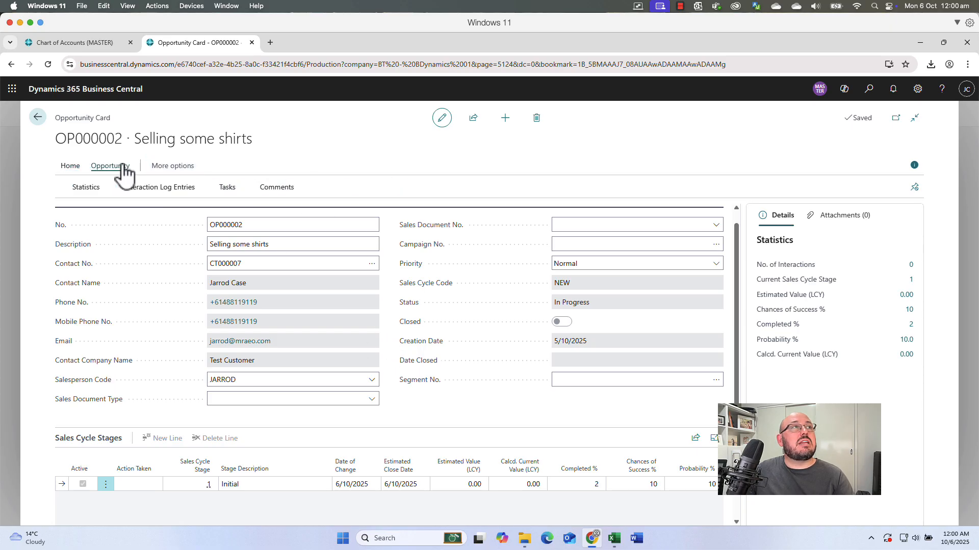
pyautogui.click(216, 187)
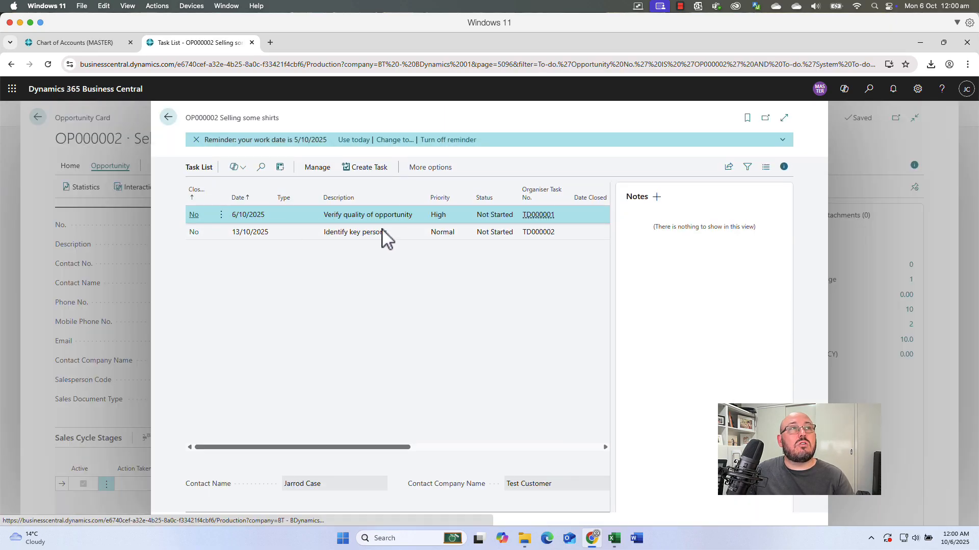
pyautogui.press('Escape')
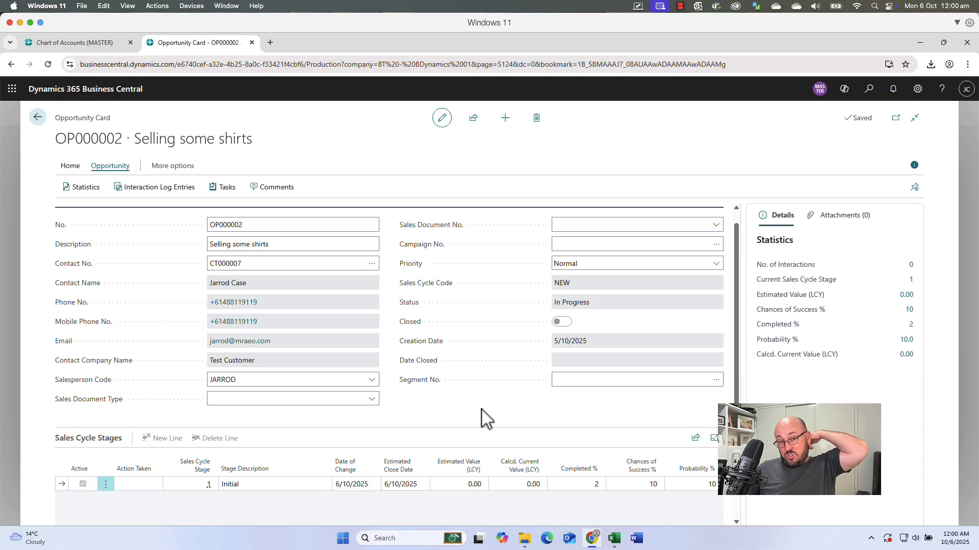
# - Start updating the opportunity to the next stage with an estimated sales value of 5,000 and dismiss the work date reminder
pyautogui.click(75, 169)
pyautogui.click(80, 185)
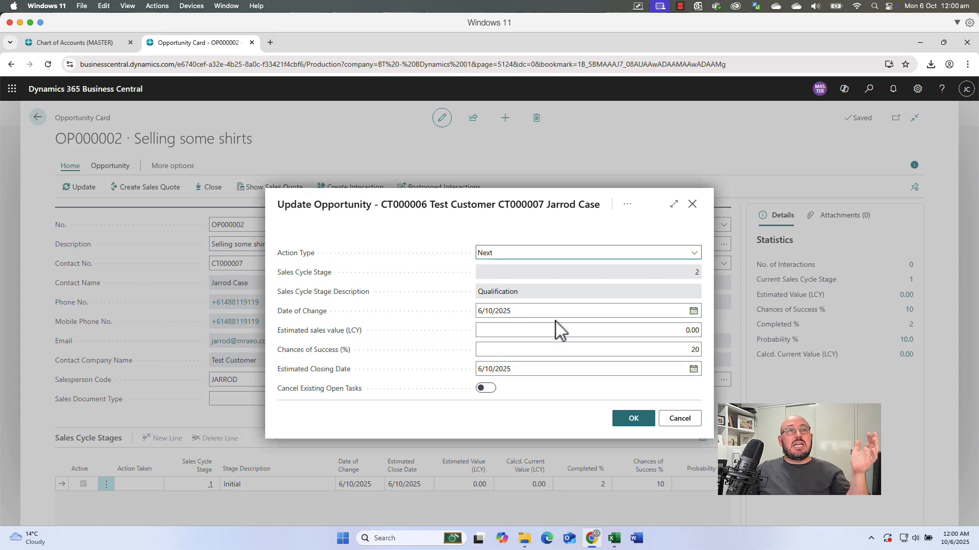
pyautogui.click(562, 332)
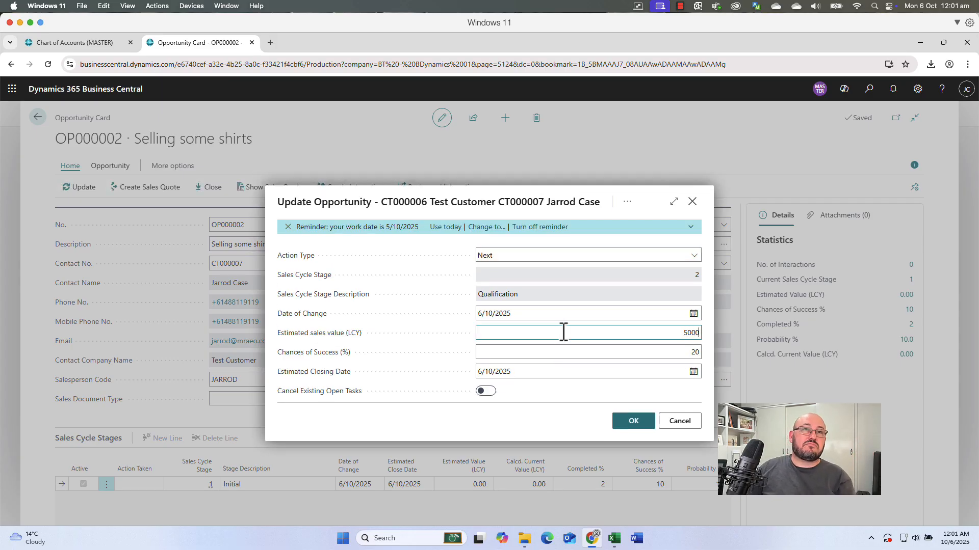
pyautogui.press('Tab')
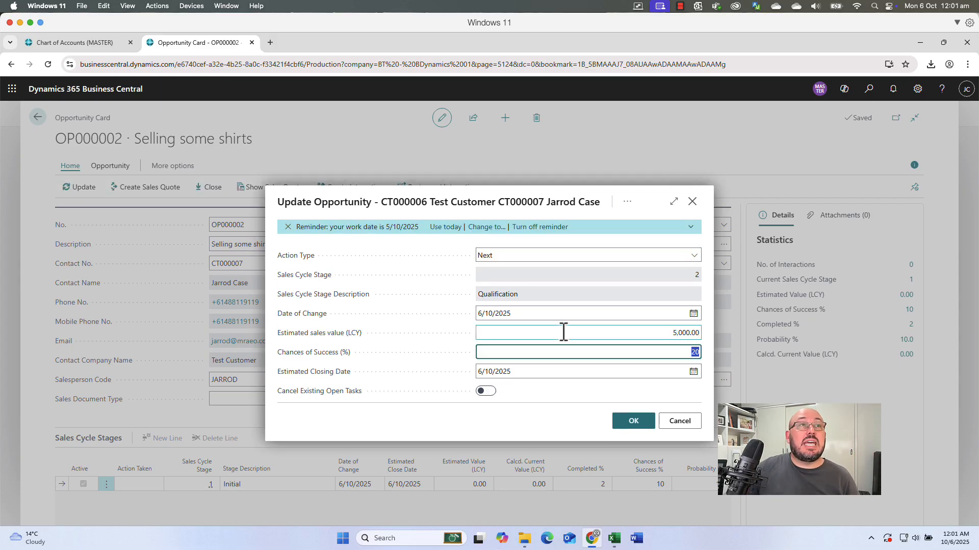
pyautogui.click(537, 255)
pyautogui.click(536, 256)
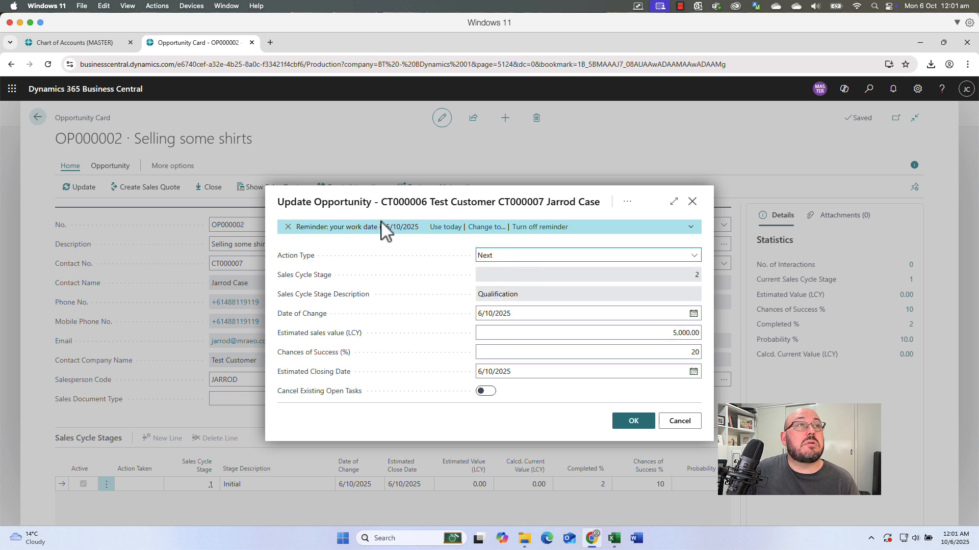
pyautogui.click(455, 234)
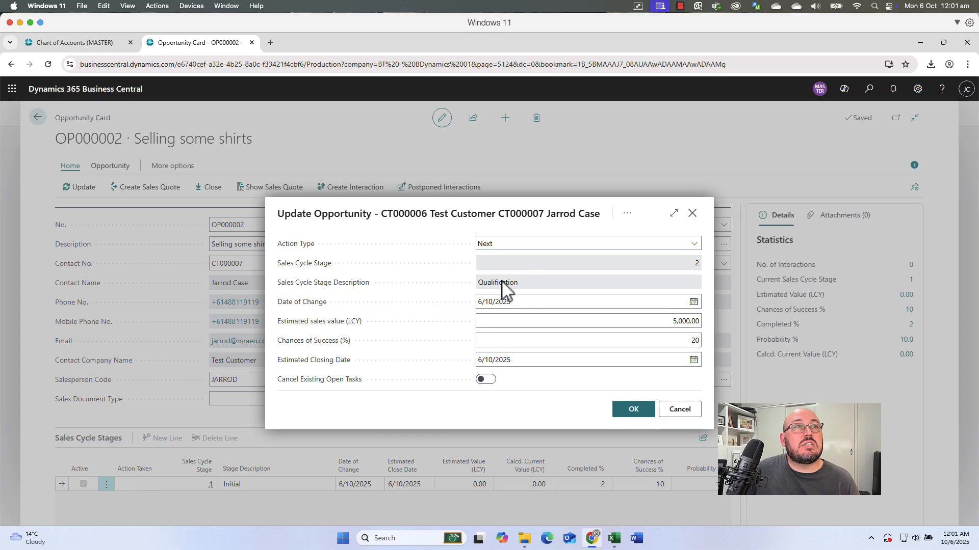
# - Keep the action type as Next, enable cancelling existing open tasks and confirm the move to the Qualification stage
pyautogui.click(515, 244)
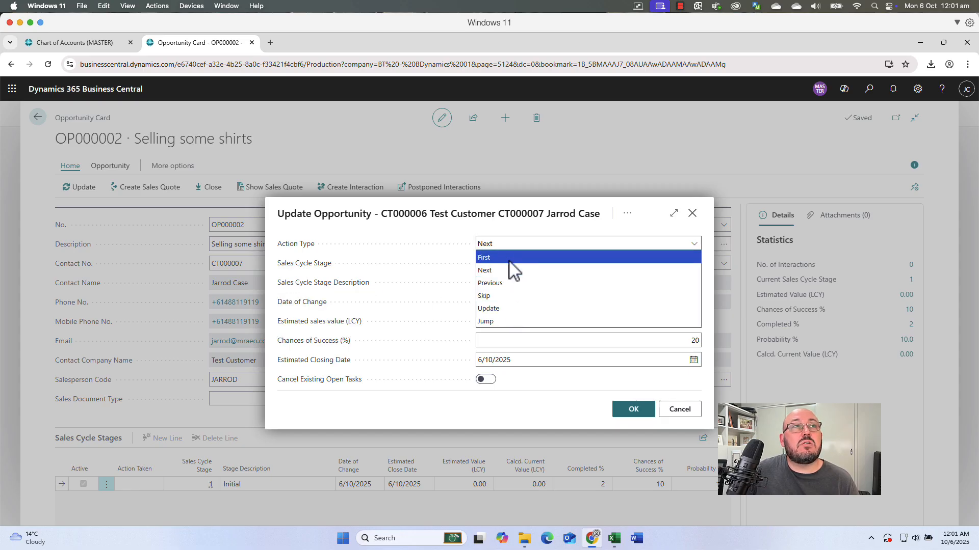
pyautogui.click(518, 244)
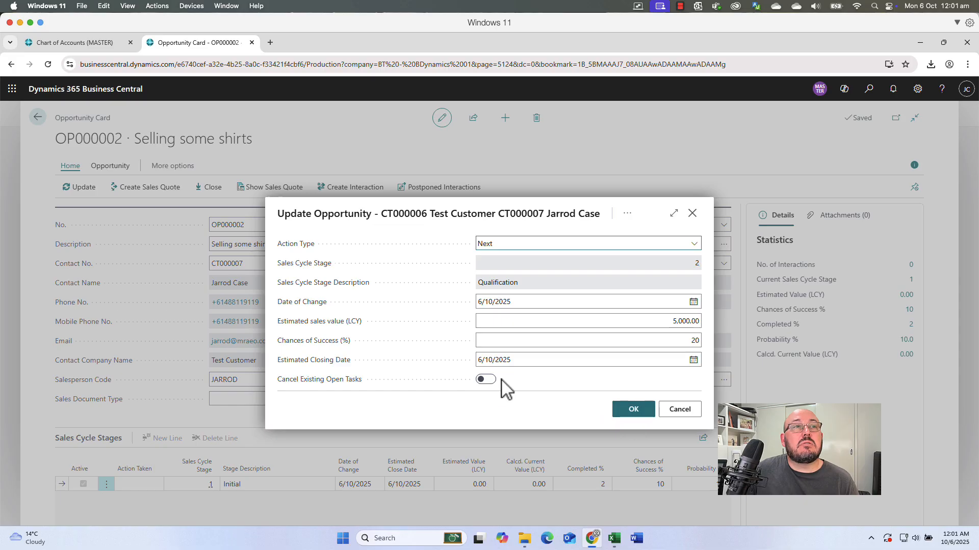
pyautogui.click(487, 380)
pyautogui.click(630, 424)
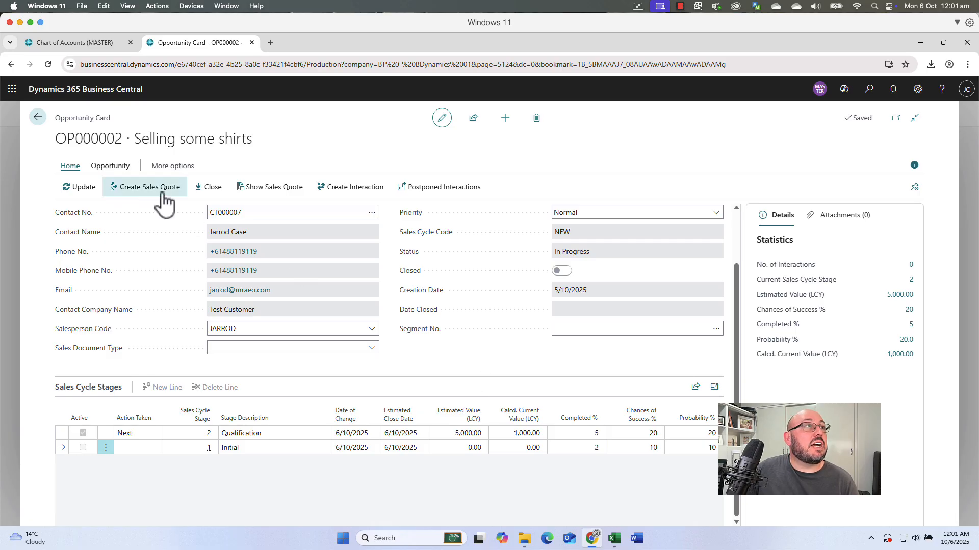
# - Try to advance the opportunity to the Presentation stage, and cancel the update
pyautogui.click(79, 187)
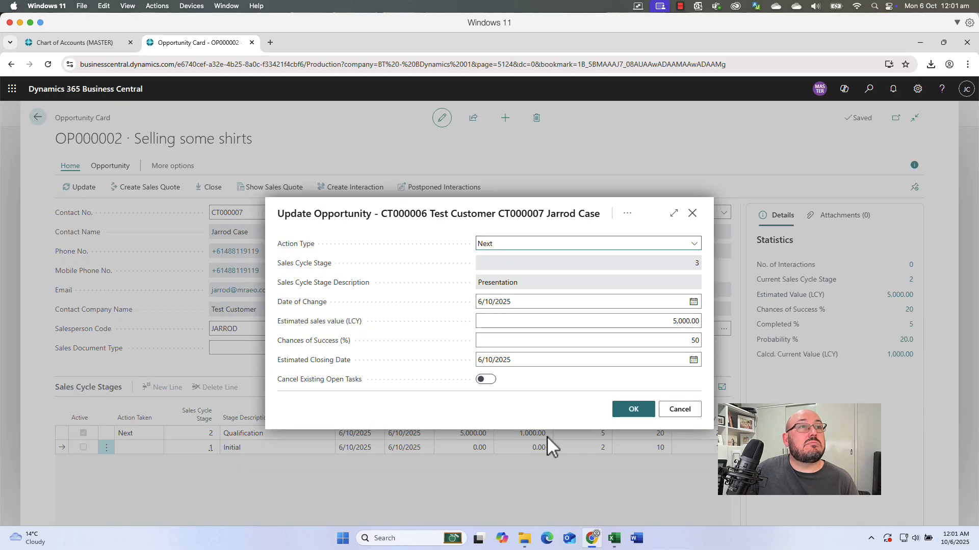
pyautogui.click(635, 414)
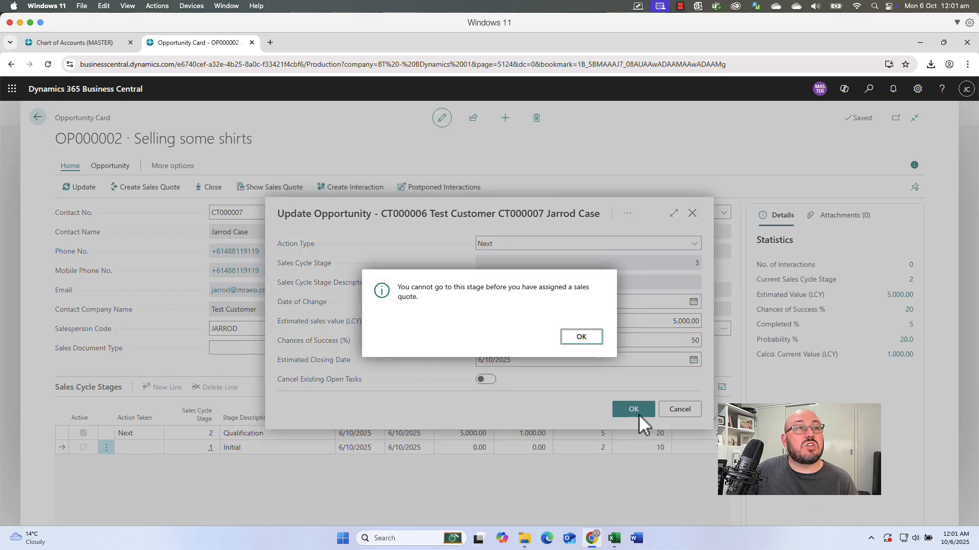
pyautogui.tripleClick(400, 298)
pyautogui.click(590, 341)
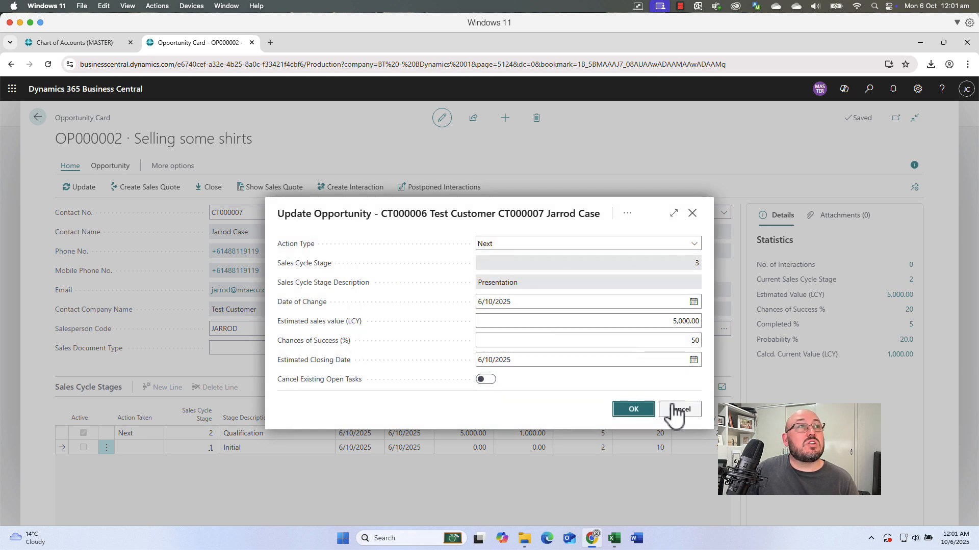
pyautogui.click(678, 409)
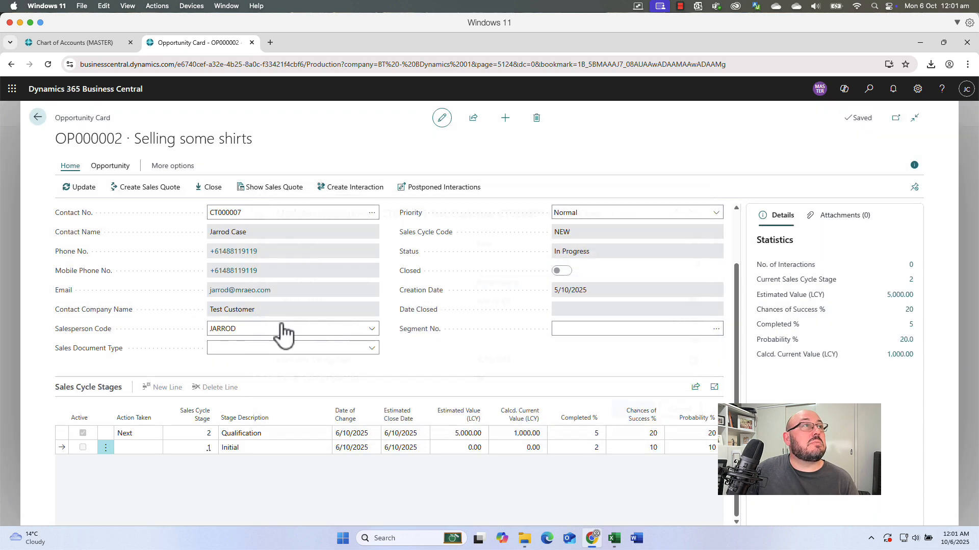
# - Create a sales quote from the opportunity and set its external document number to RFQID203948
pyautogui.click(152, 187)
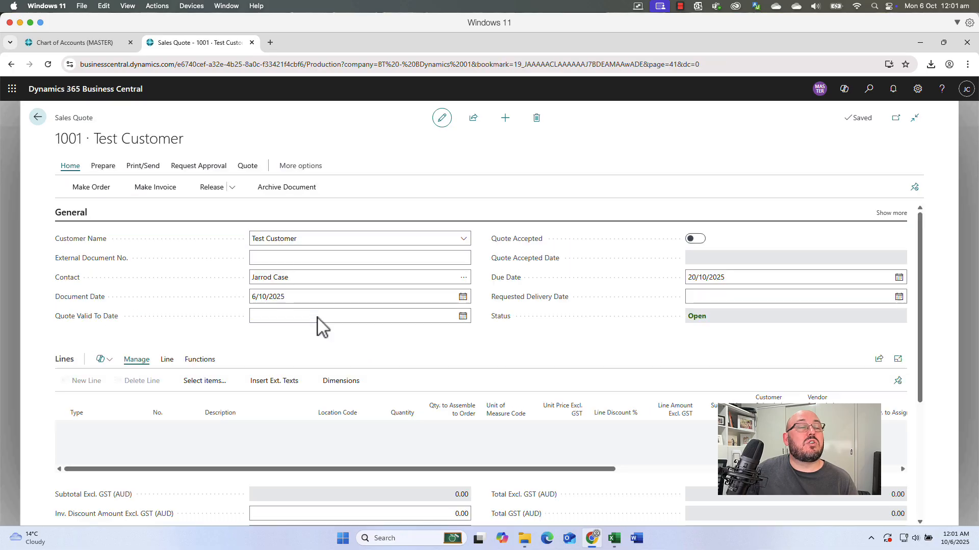
pyautogui.click(332, 346)
pyautogui.click(301, 263)
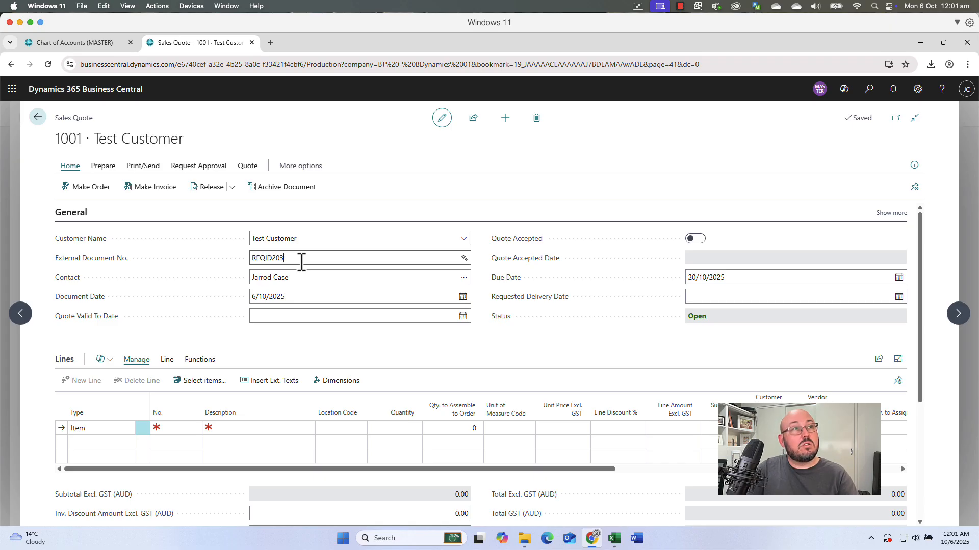
pyautogui.click(356, 352)
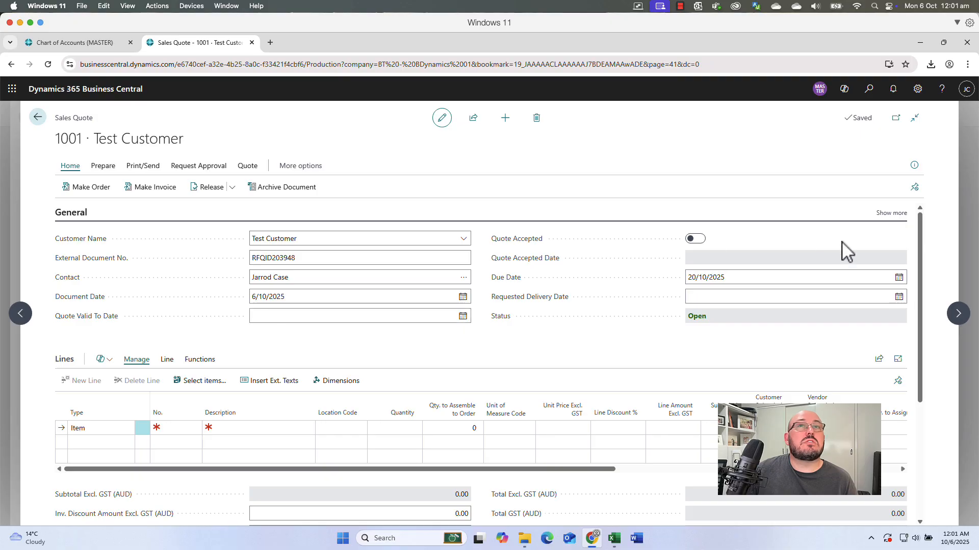
# - Show all general fields of the sales quote and add Classic Tee — White as the first item line
pyautogui.click(901, 214)
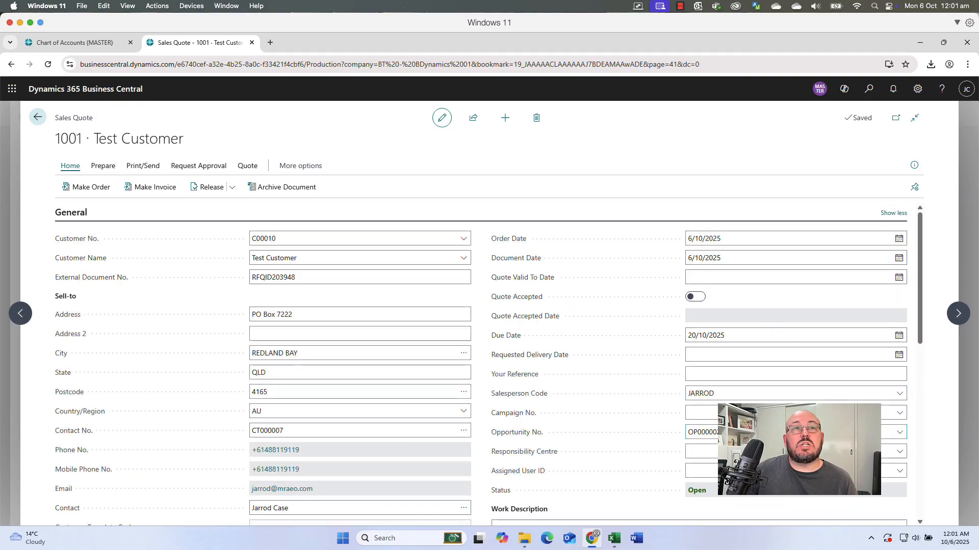
pyautogui.scroll(-6, 461, 411)
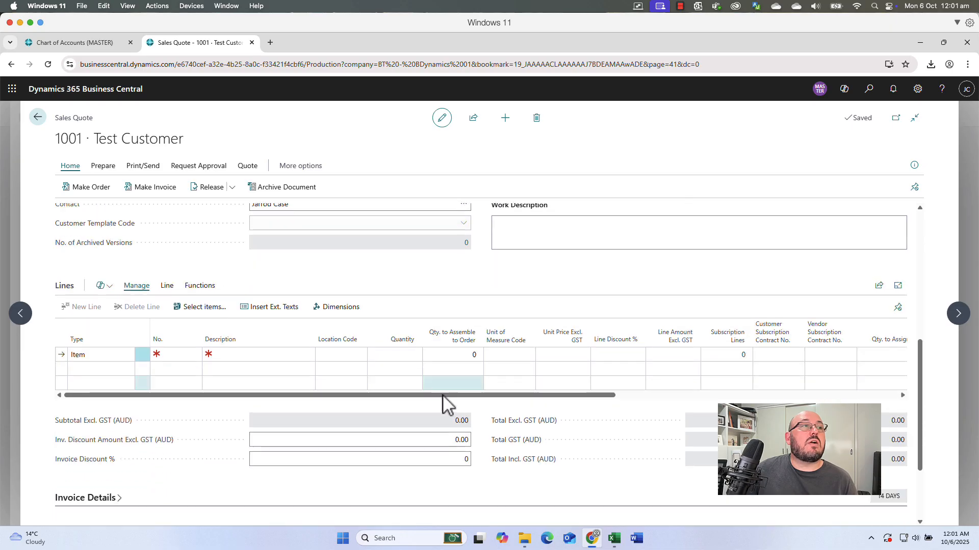
pyautogui.scroll(-2, 447, 404)
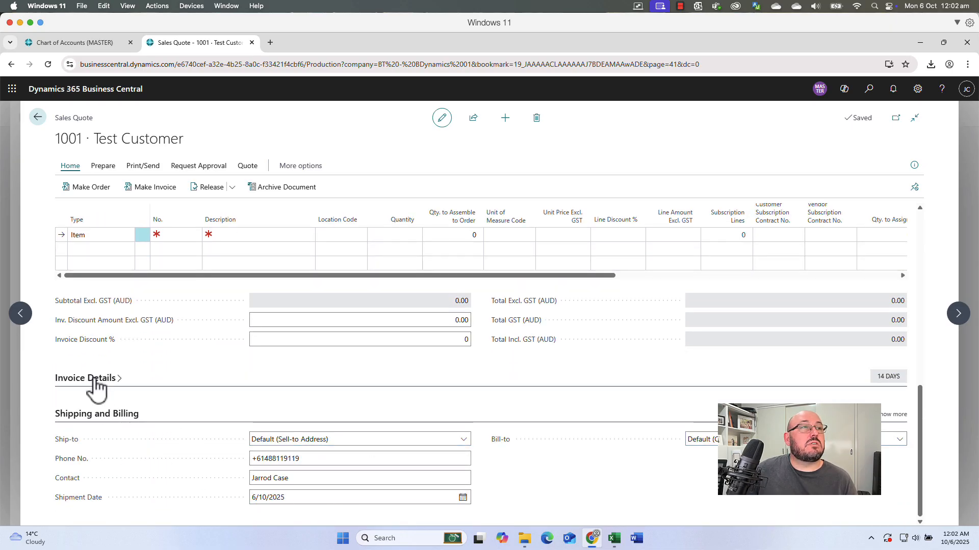
pyautogui.scroll(4, 340, 415)
pyautogui.click(176, 439)
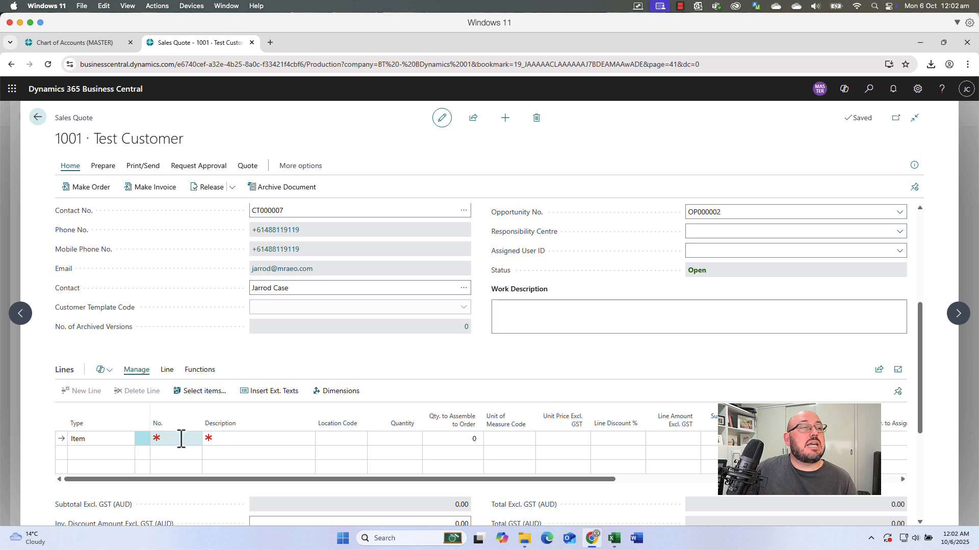
pyautogui.click(195, 438)
pyautogui.scroll(-5, 255, 388)
pyautogui.click(263, 375)
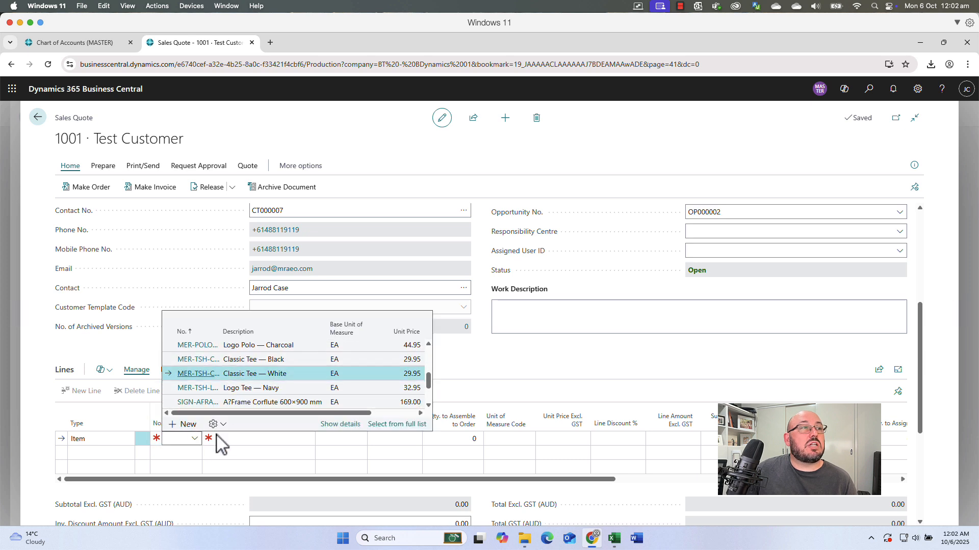
pyautogui.click(233, 375)
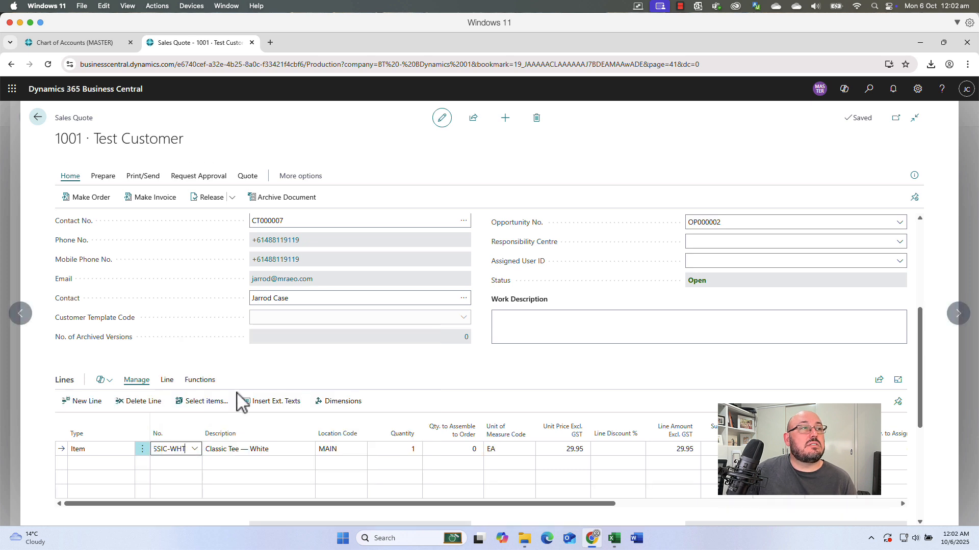
# - Add Classic Tee — Black, Logo Tee — Navy and Logo Polo — Charcoal as further item lines on the quote
pyautogui.click(187, 477)
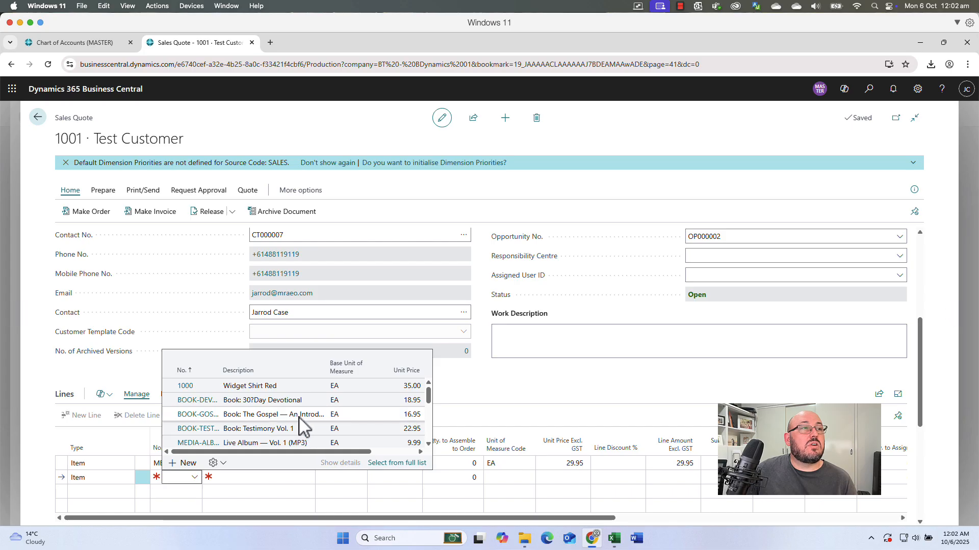
pyautogui.scroll(-5, 288, 423)
pyautogui.click(278, 400)
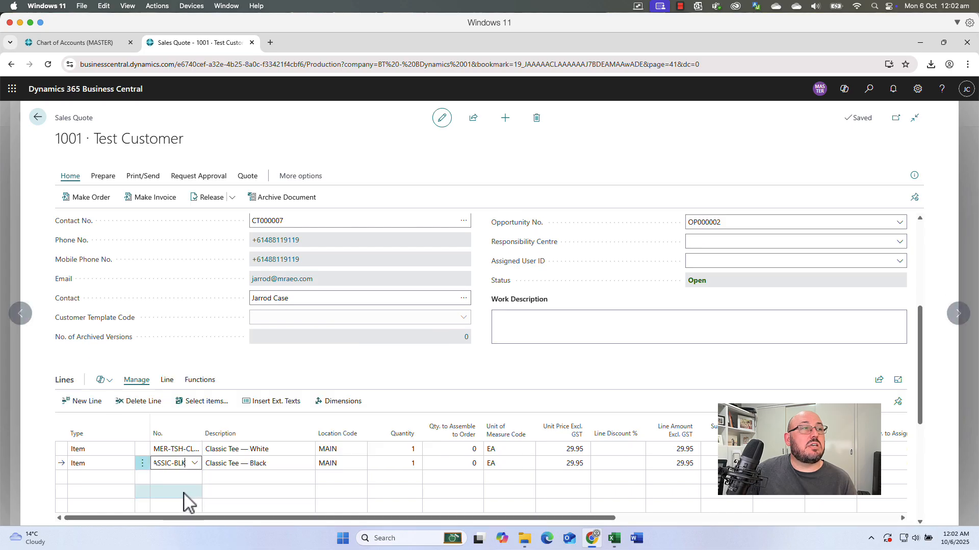
pyautogui.click(179, 492)
pyautogui.scroll(-5, 306, 438)
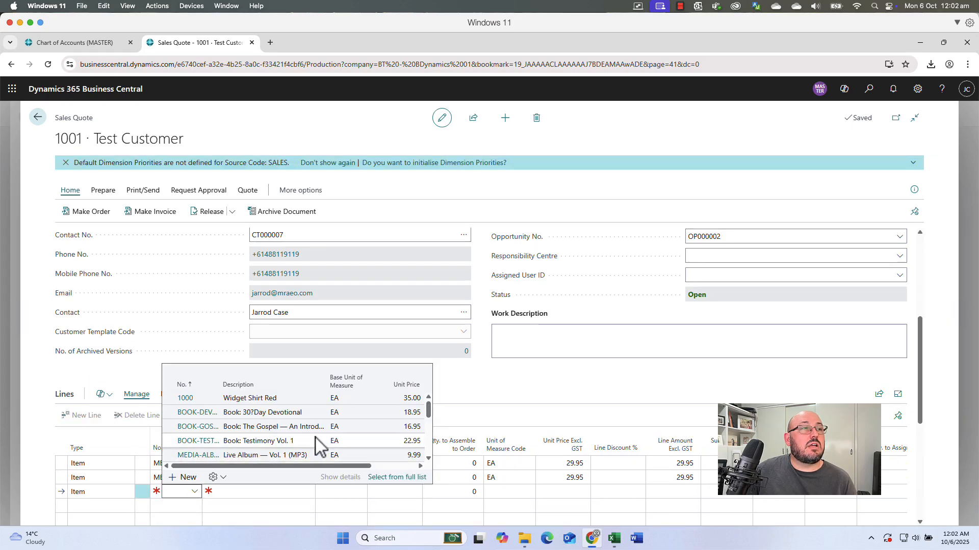
pyautogui.click(283, 441)
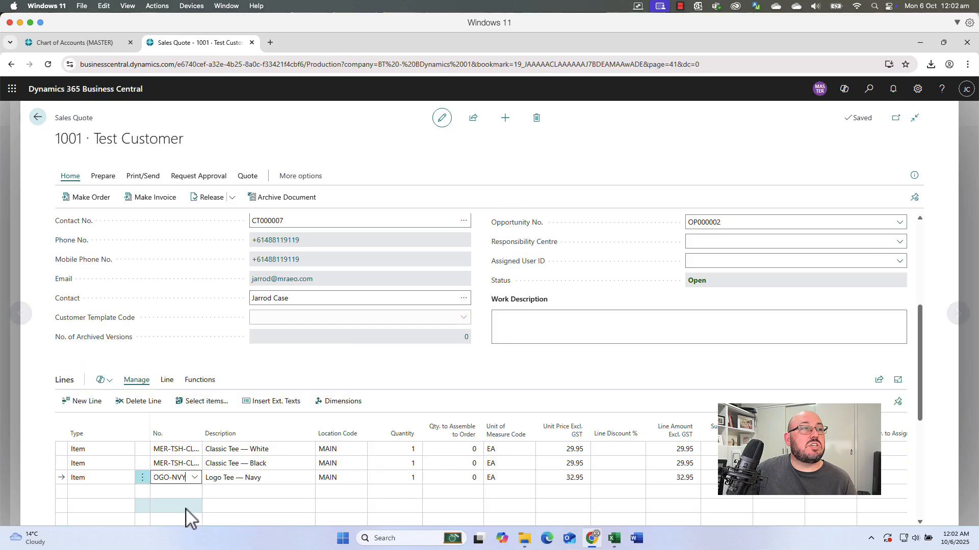
pyautogui.click(177, 506)
pyautogui.scroll(-5, 279, 443)
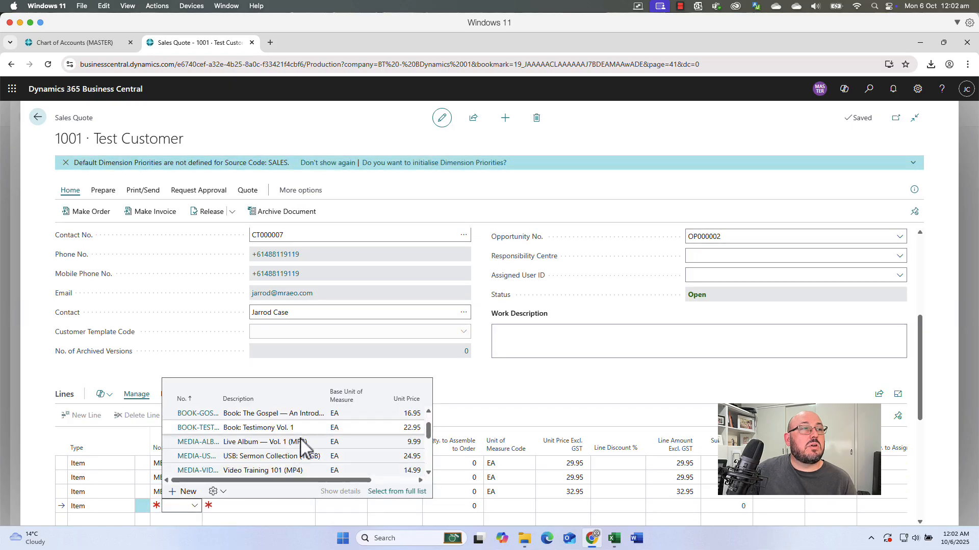
pyautogui.click(283, 413)
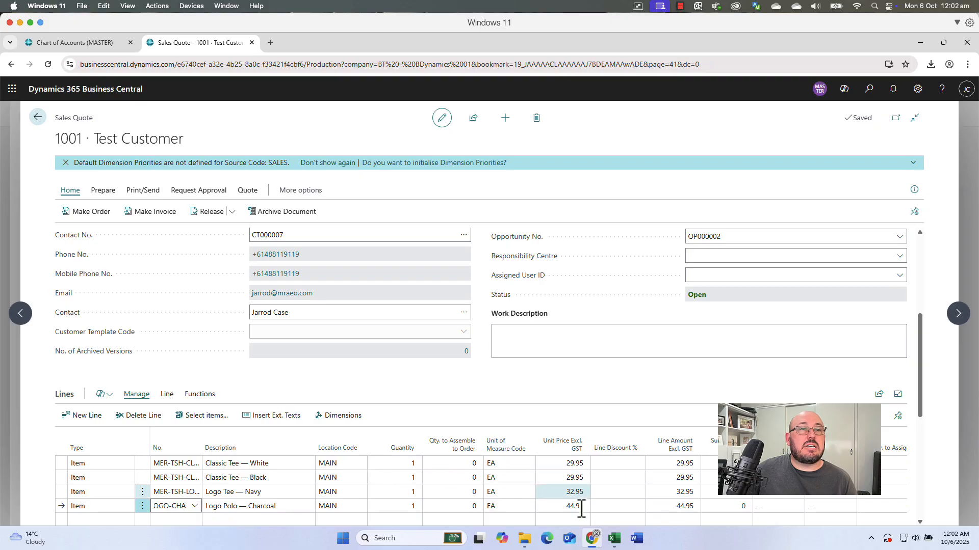
# - Set the line quantities to 300 for the white tee, 200 for the black tee, 150 for the navy tee and 35 for the polo
pyautogui.click(411, 464)
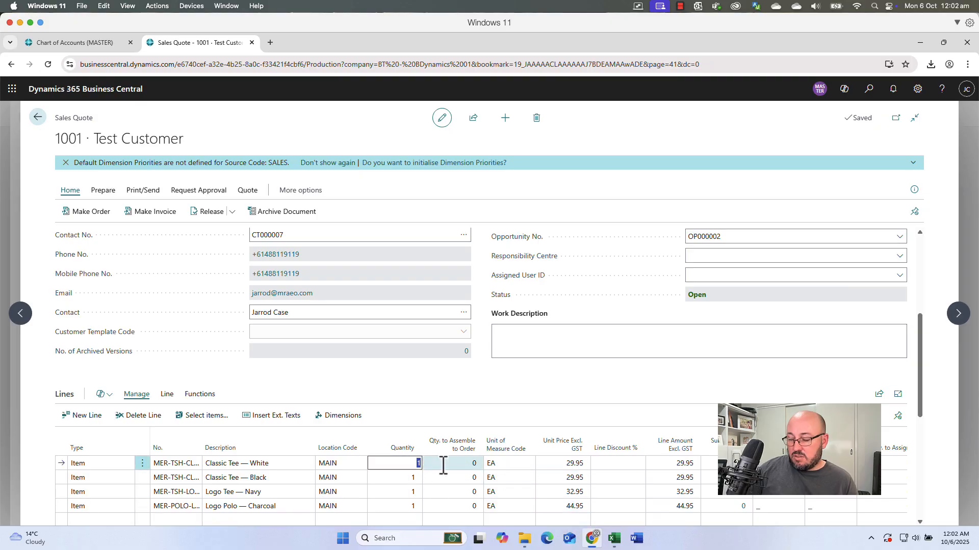
pyautogui.write('300')
pyautogui.press('Down')
pyautogui.write('2')
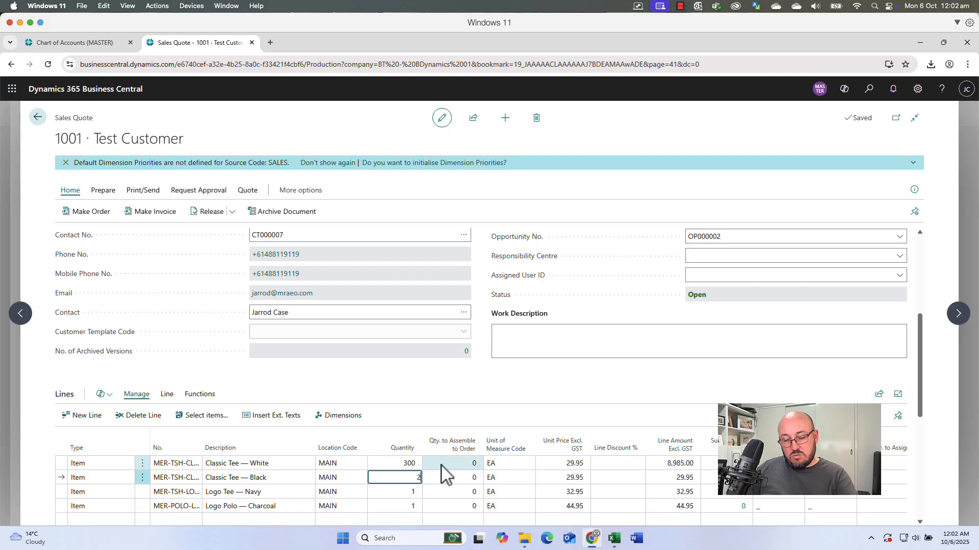
pyautogui.press('Down')
pyautogui.write('150')
pyautogui.press('Down')
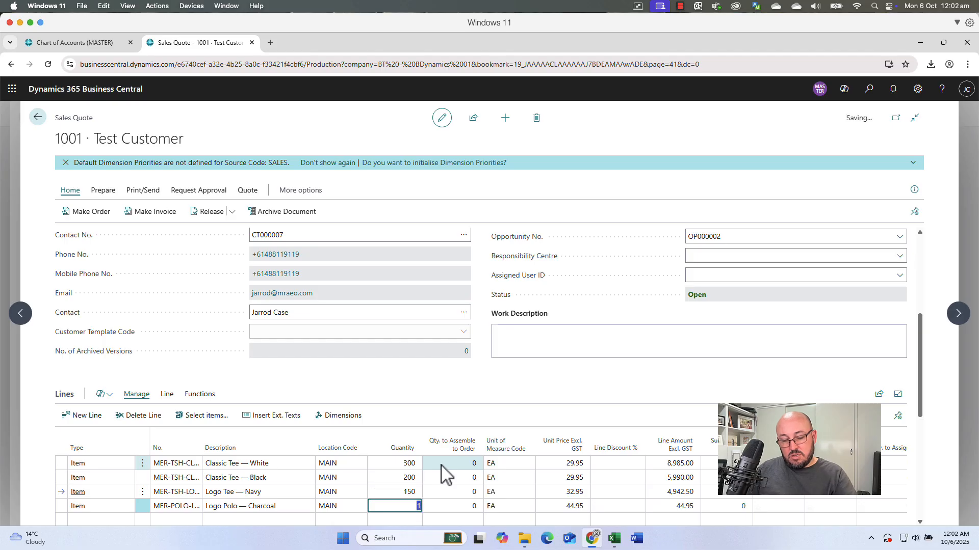
pyautogui.write('35')
pyautogui.press('Up')
pyautogui.press('Up')
pyautogui.press('Up')
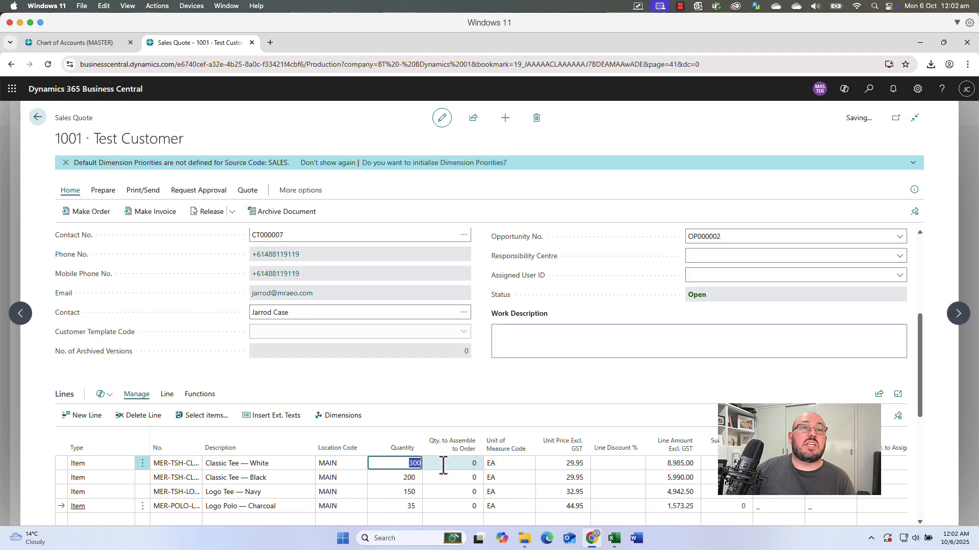
# - Check the quote totals, collapse the General section and start an email of the quote to the customer
pyautogui.scroll(-3, 790, 389)
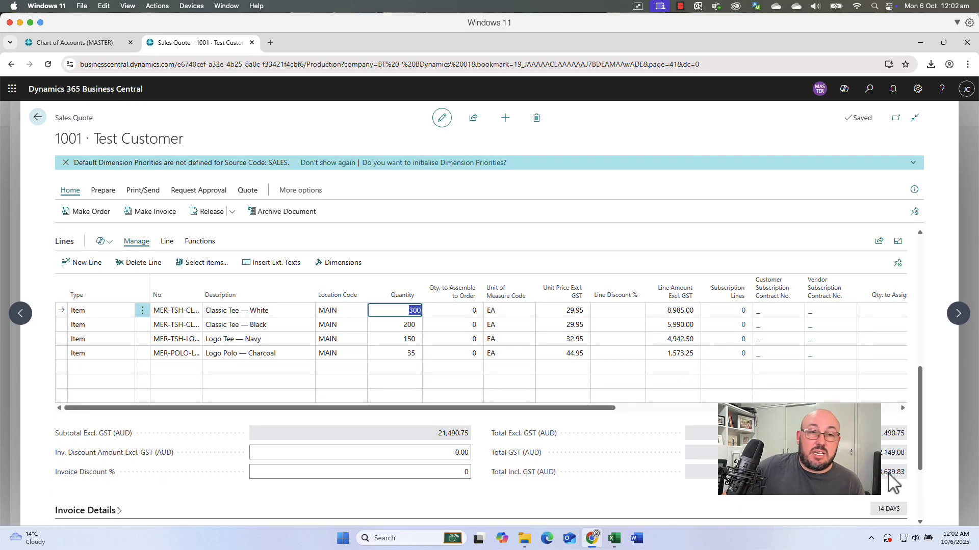
pyautogui.scroll(-2, 890, 482)
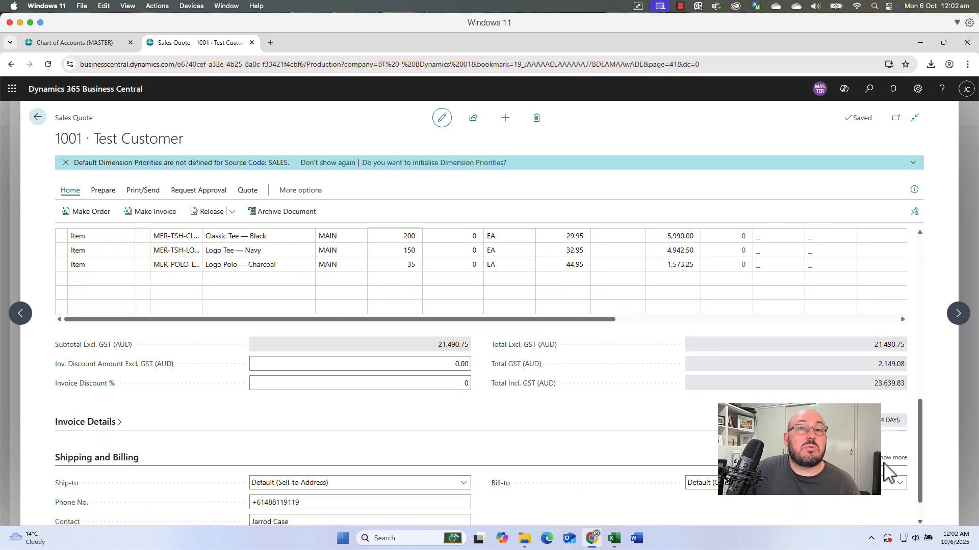
pyautogui.scroll(10, 890, 474)
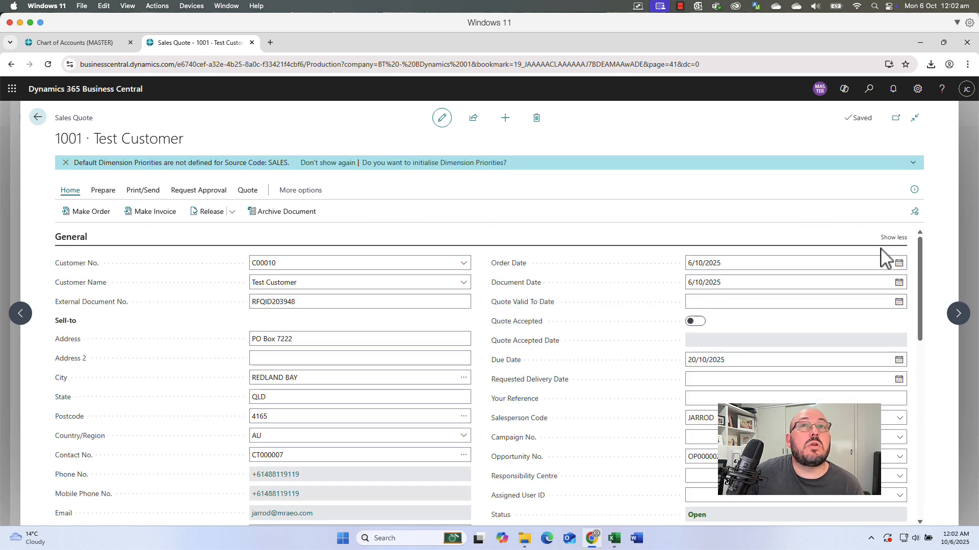
pyautogui.click(70, 239)
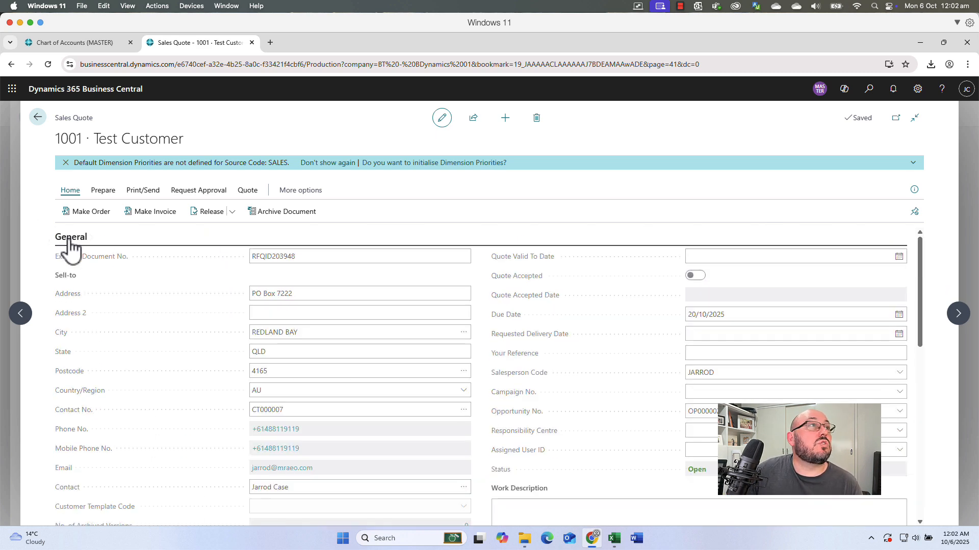
pyautogui.click(195, 192)
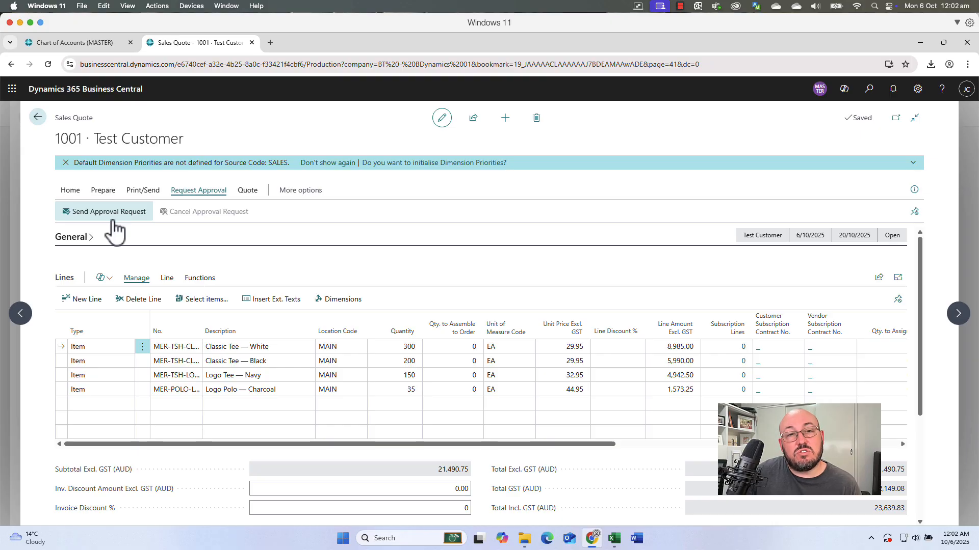
pyautogui.click(142, 191)
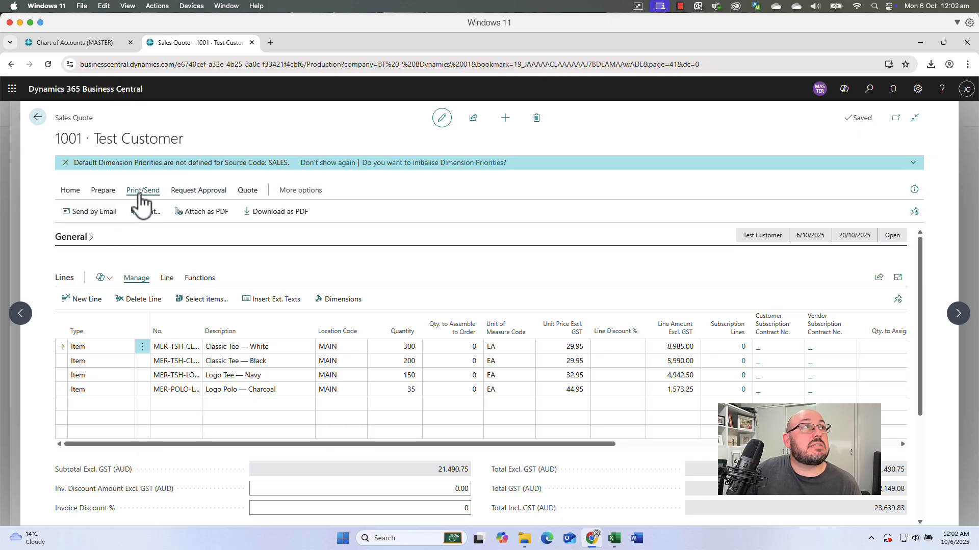
pyautogui.click(95, 213)
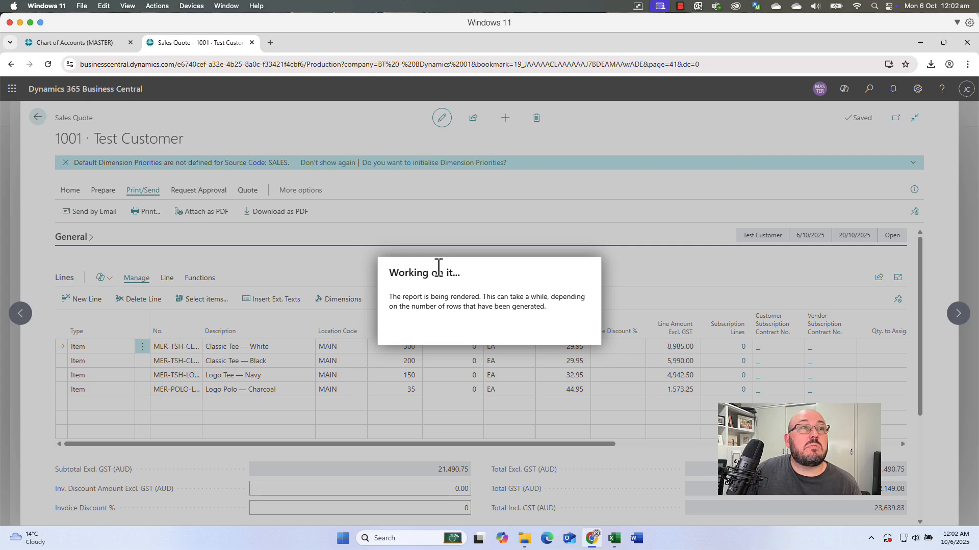
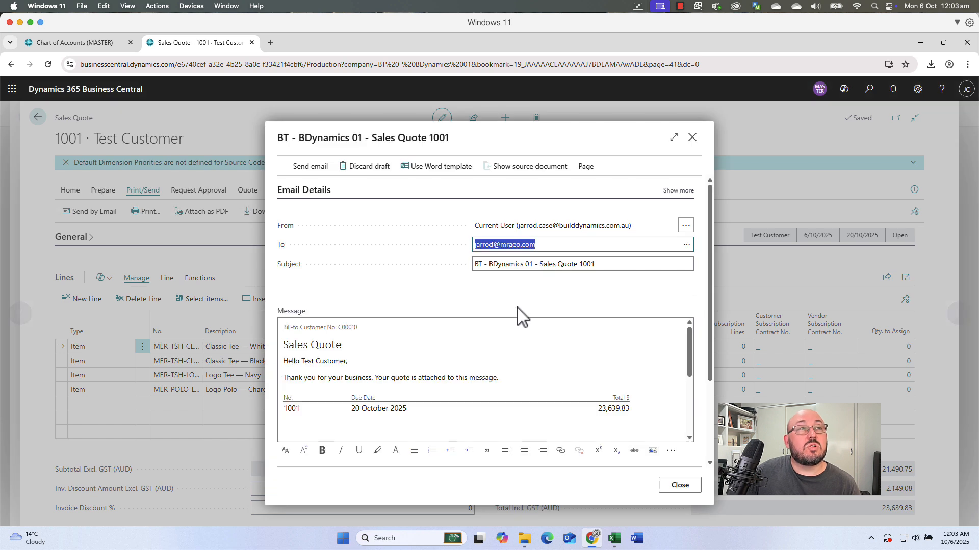
# - Read through the email message and open the attached Sales Quote 1001.pdf to check its contents
pyautogui.click(500, 288)
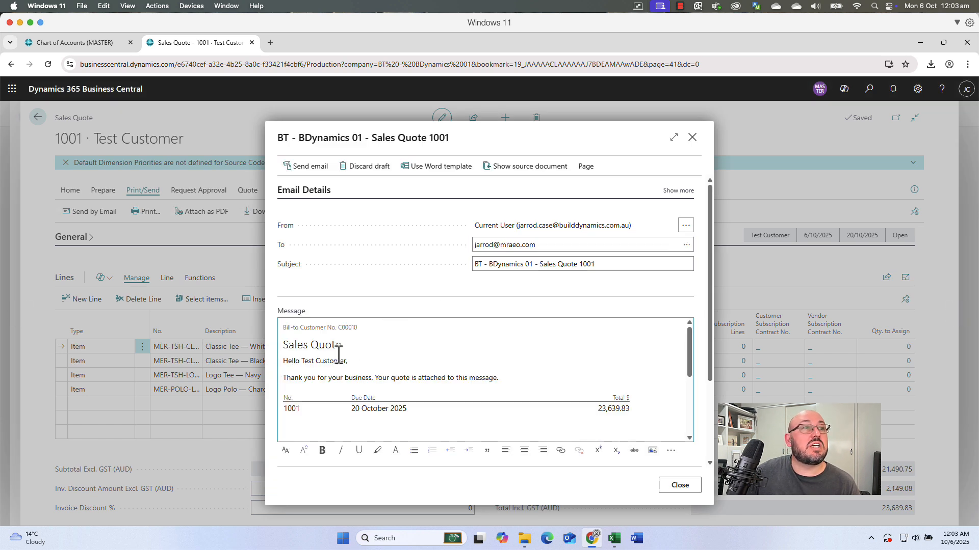
pyautogui.scroll(-5, 561, 417)
pyautogui.scroll(-3, 509, 463)
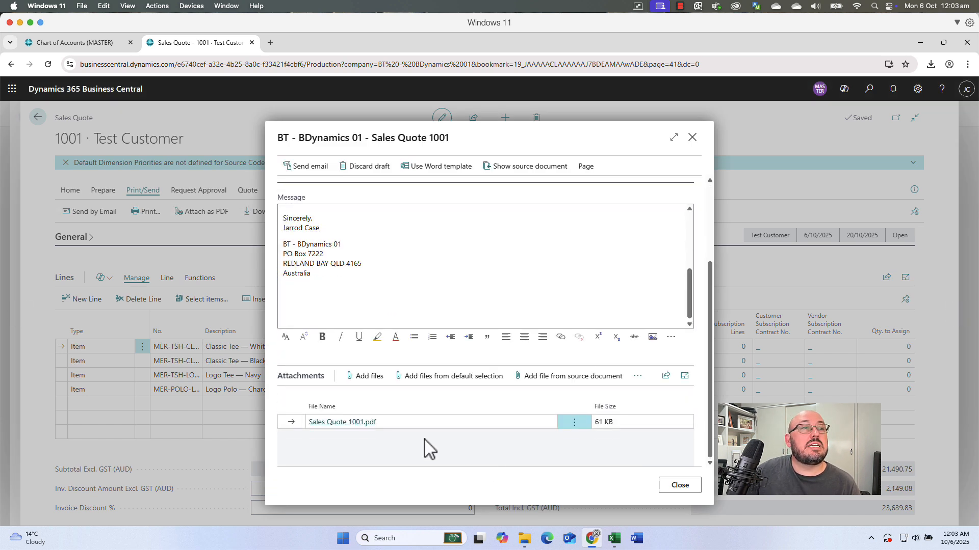
pyautogui.click(340, 425)
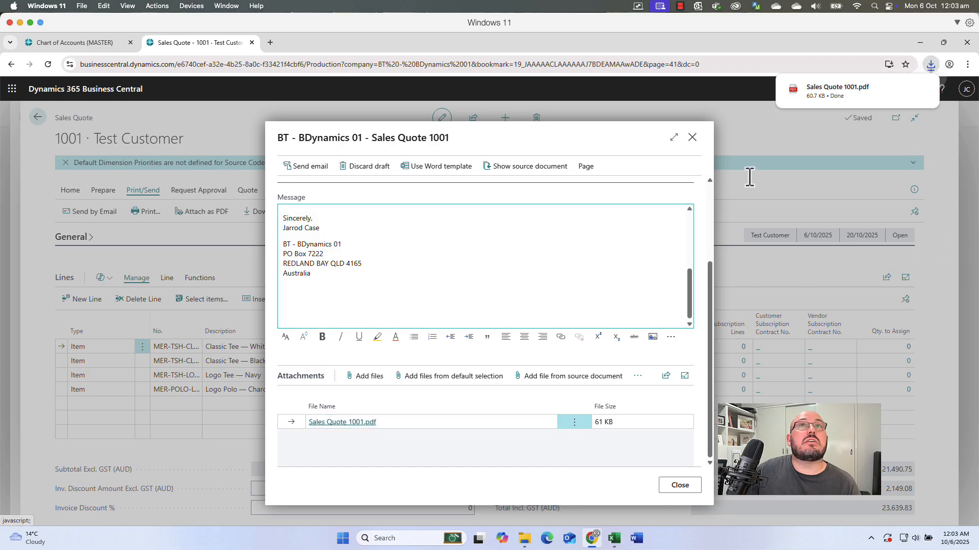
pyautogui.click(841, 91)
pyautogui.scroll(-5, 503, 277)
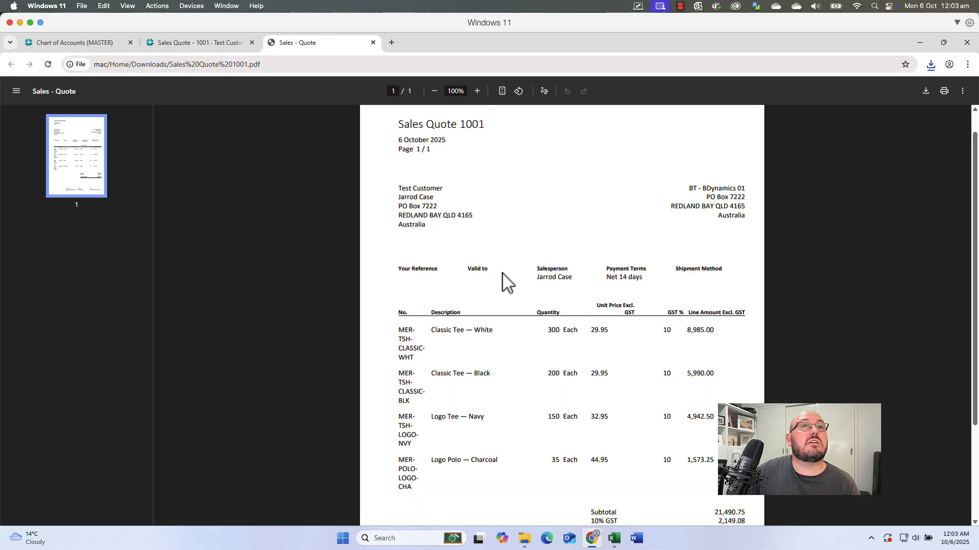
pyautogui.scroll(5, 498, 276)
# - Return to the sales quote email draft and send it to the customer
pyautogui.click(223, 43)
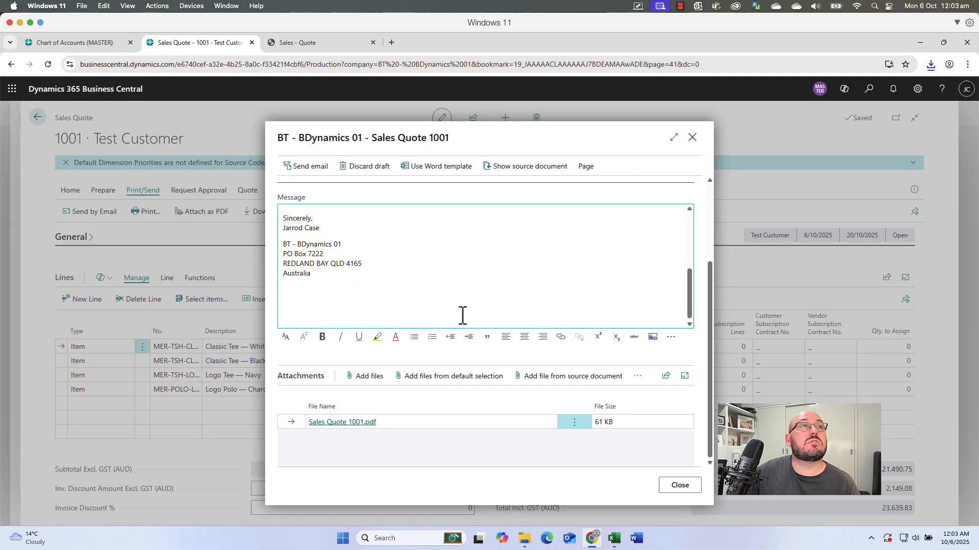
pyautogui.scroll(5, 462, 316)
pyautogui.scroll(5, 454, 285)
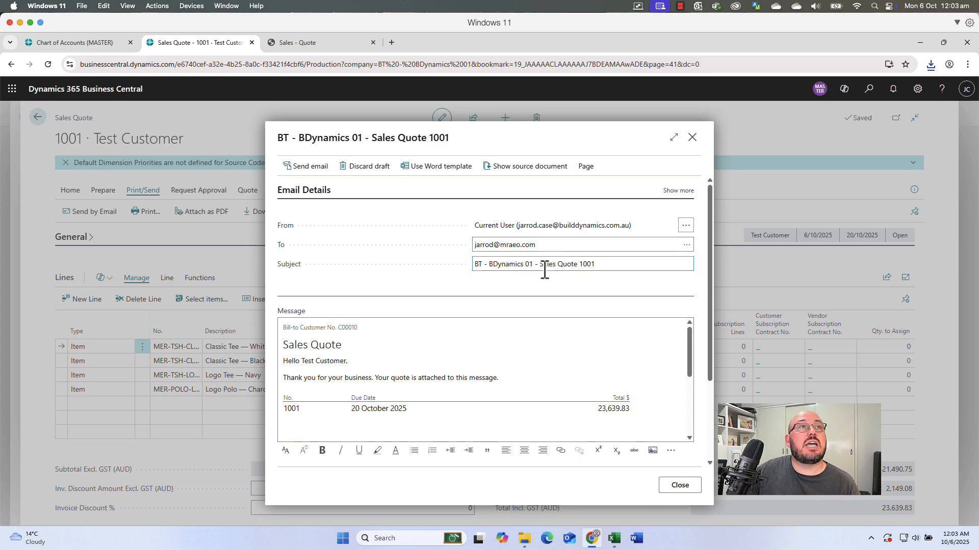
pyautogui.click(315, 171)
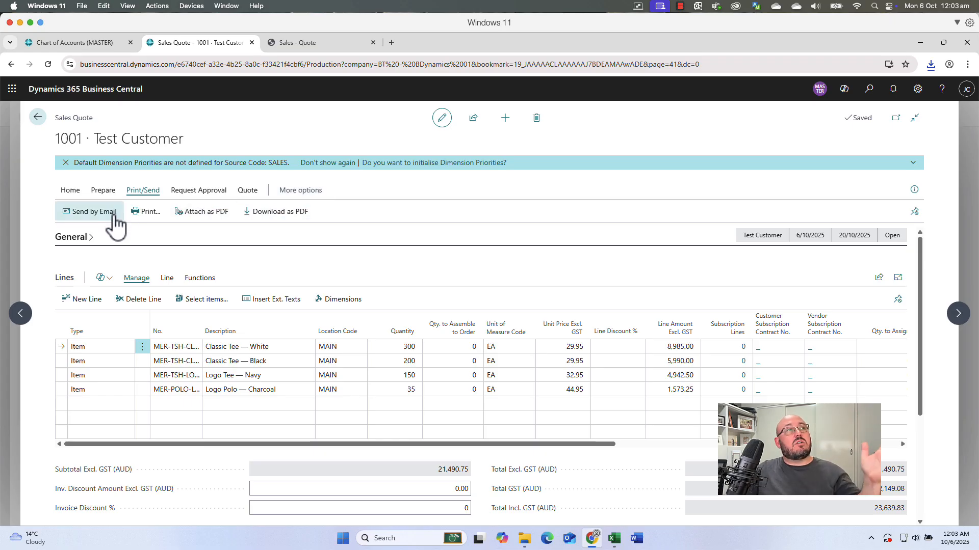
# - Expand the quote's General section again and reduce it to the main fields
pyautogui.click(70, 190)
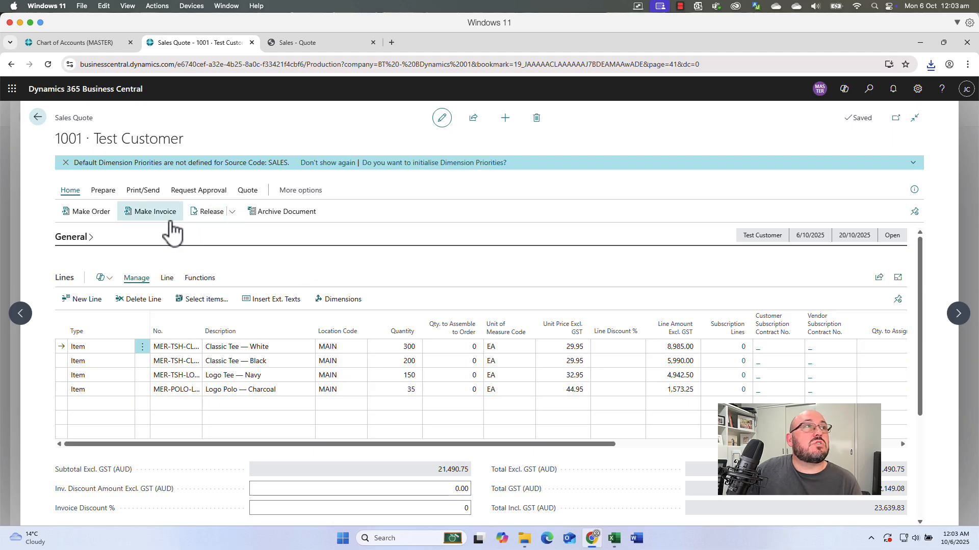
pyautogui.click(76, 237)
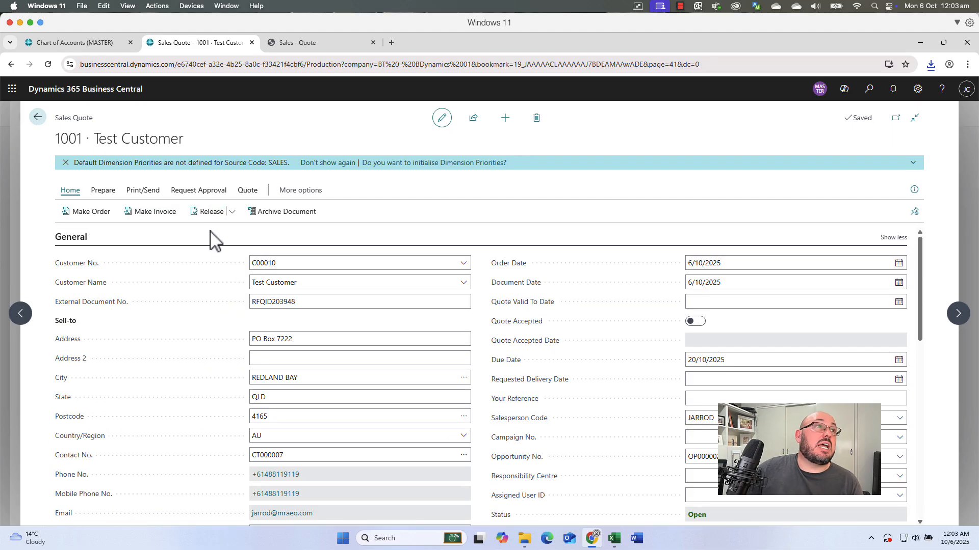
pyautogui.click(702, 476)
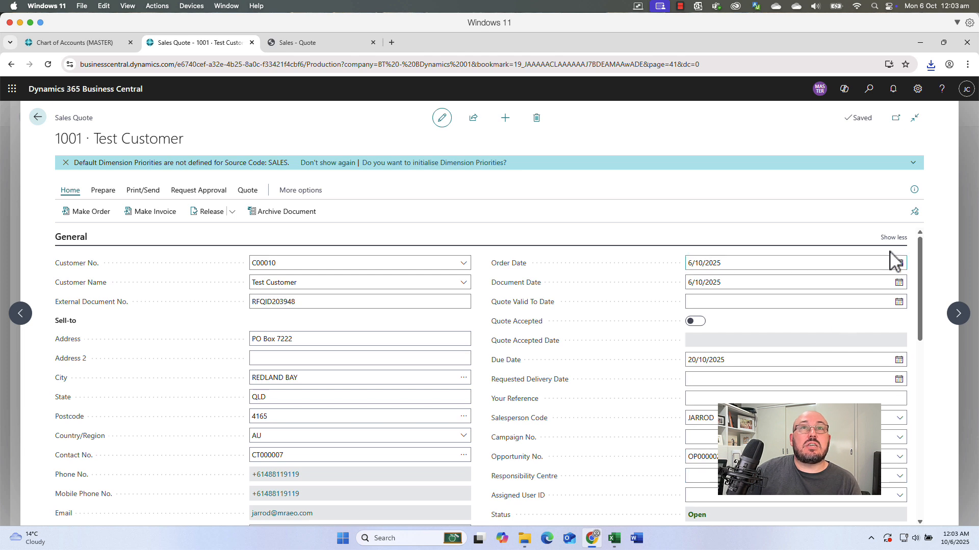
pyautogui.click(884, 238)
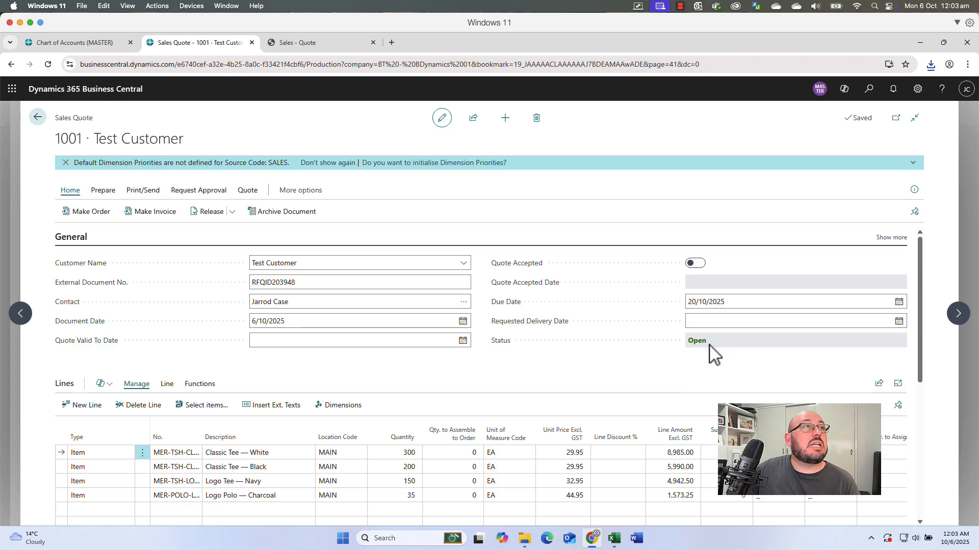
# - Return to the opportunity and advance it to the Presentation stage, accepting the proposed update values
pyautogui.click(37, 117)
pyautogui.click(77, 187)
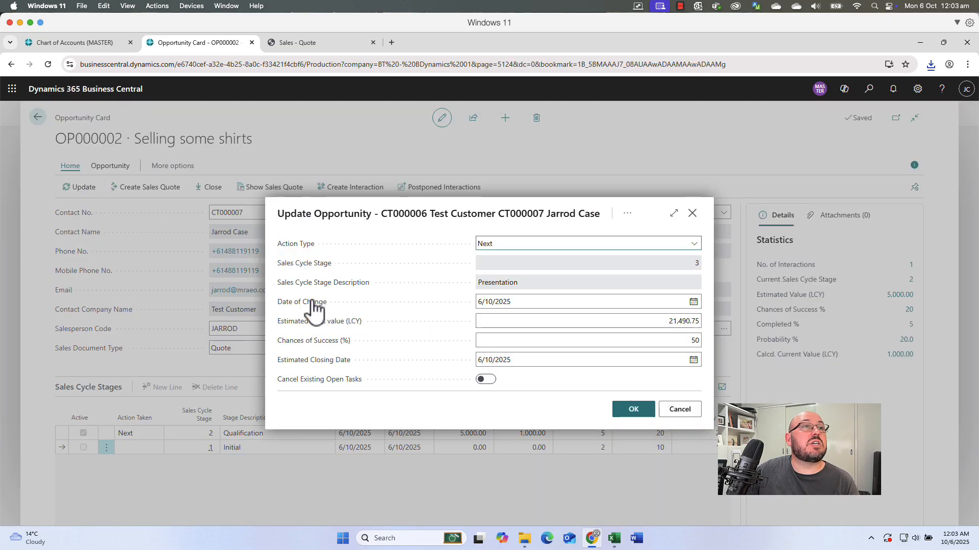
pyautogui.click(641, 411)
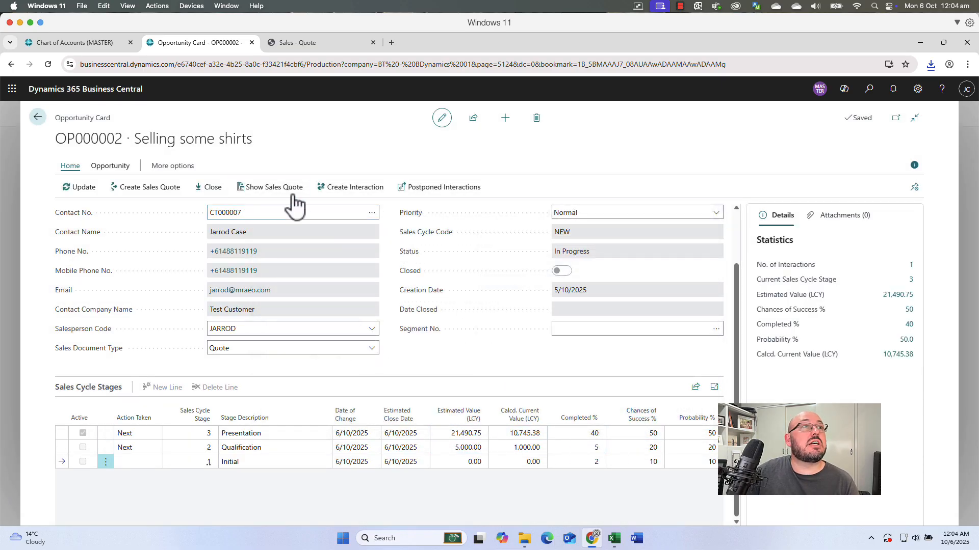
# - Reopen the sales quote from the opportunity, start converting it to an order and decline the conversion
pyautogui.click(274, 187)
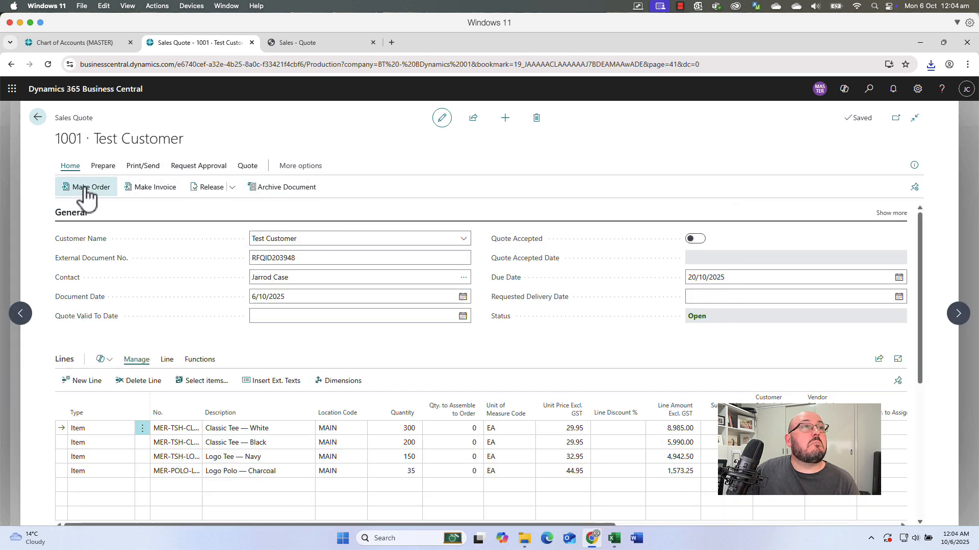
pyautogui.click(87, 194)
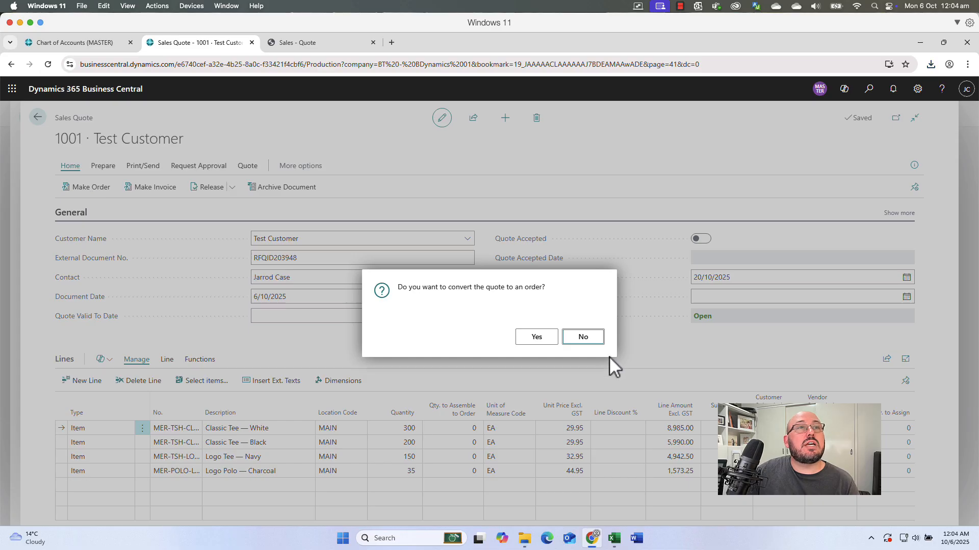
pyautogui.click(584, 337)
# - Open the date picker for the quote's Requested Delivery Date
pyautogui.click(712, 298)
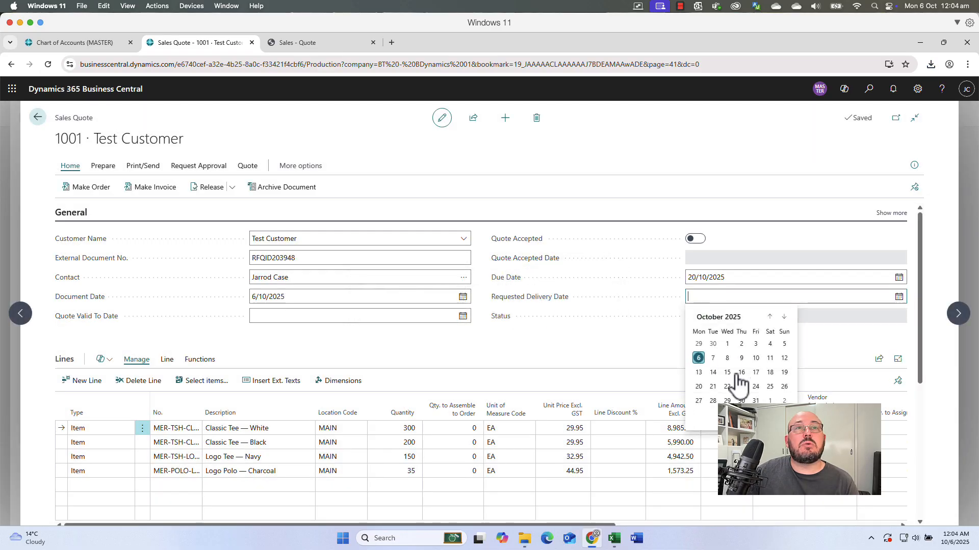
# - Set the sales quote's requested delivery date to 31/10/2025 and apply the change to its lines
pyautogui.click(758, 402)
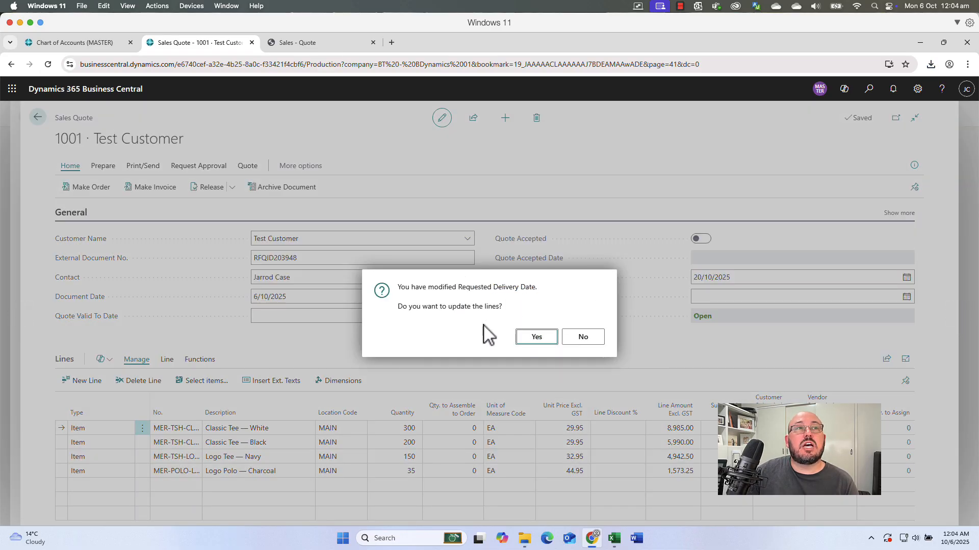
pyautogui.click(536, 337)
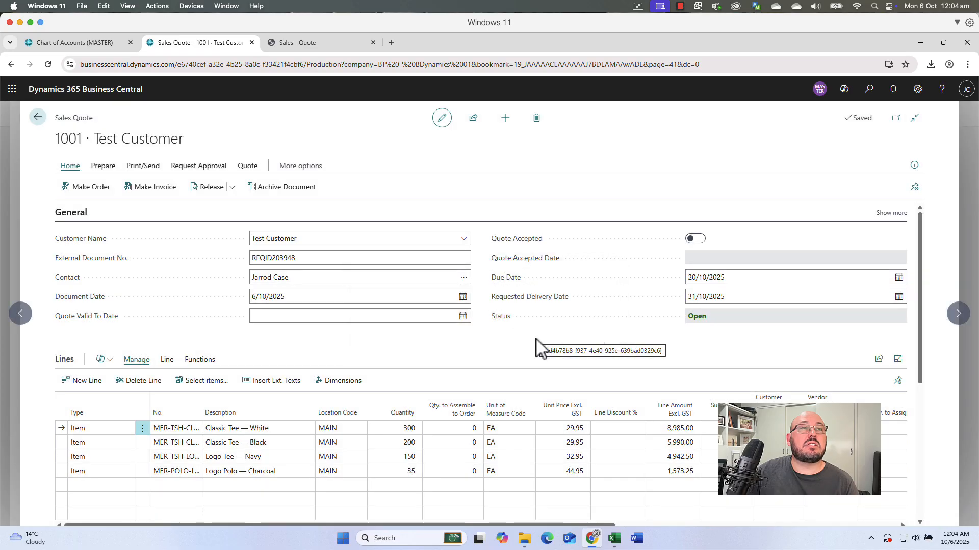
# - Set the department code to SALES on all four item lines of the quote
pyautogui.scroll(-3, 470, 350)
pyautogui.hscroll(10, 521, 425)
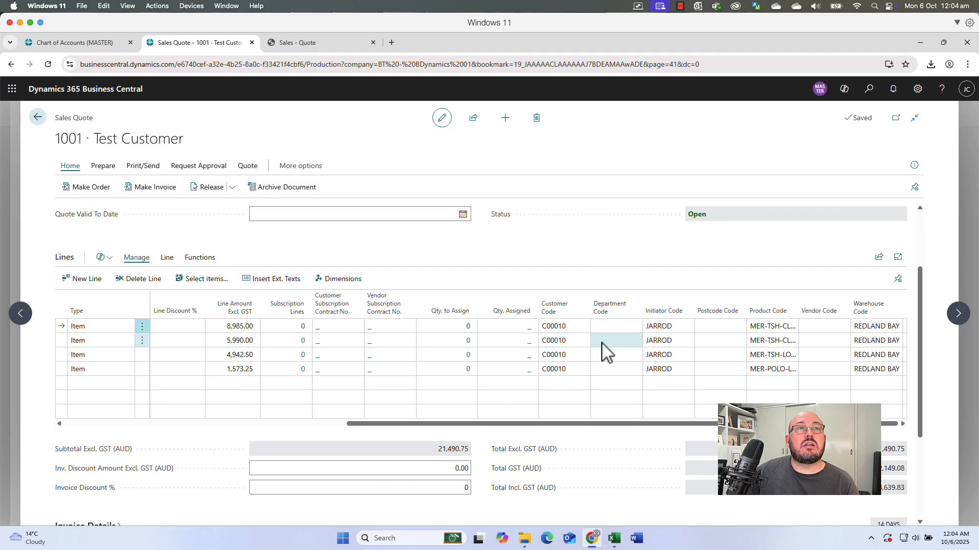
pyautogui.click(617, 326)
pyautogui.click(635, 327)
pyautogui.click(630, 384)
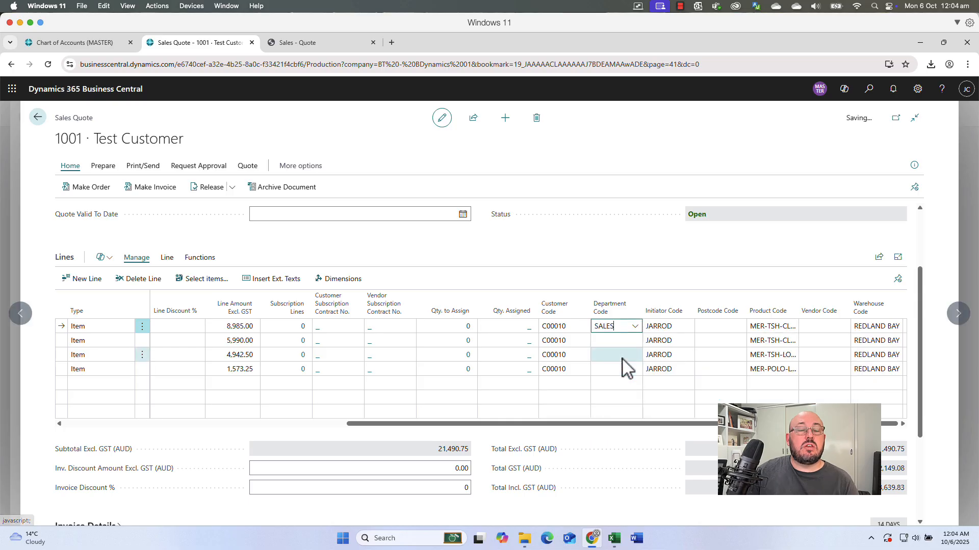
pyautogui.press('Down')
pyautogui.press('F8')
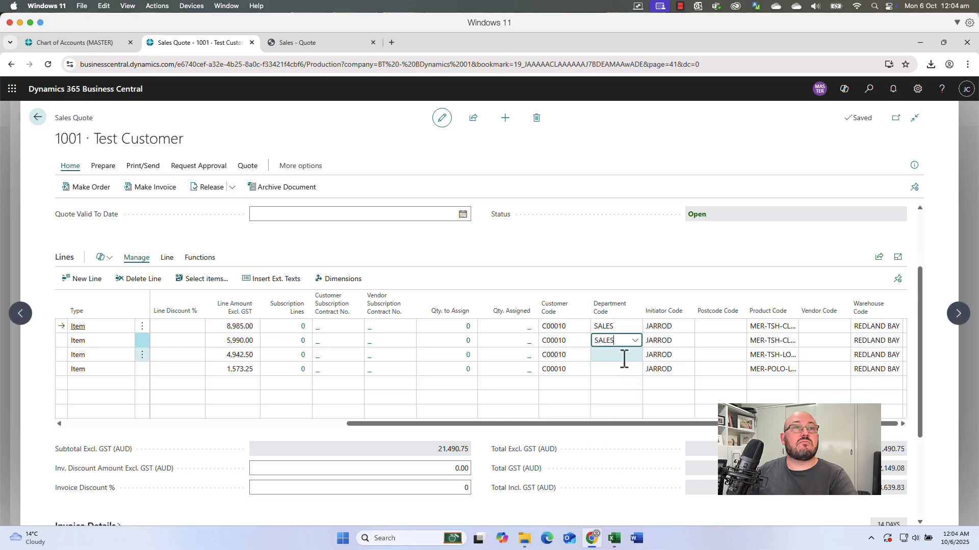
pyautogui.press('Down')
pyautogui.press('F8')
pyautogui.press('Down')
pyautogui.press('F8')
pyautogui.press('Up')
pyautogui.press('Up')
pyautogui.press('Right')
pyautogui.press('Right')
pyautogui.press('Right')
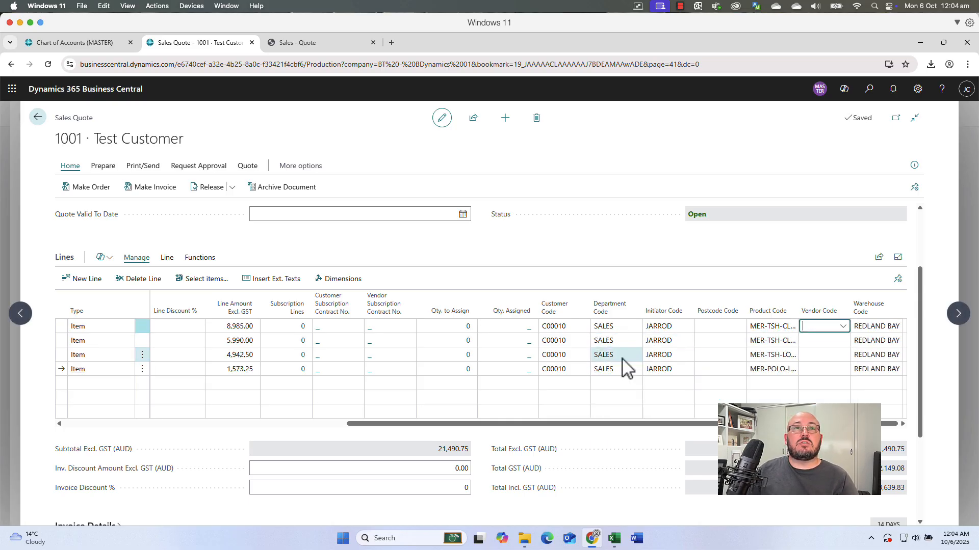
pyautogui.press('Up')
pyautogui.press('Left')
pyautogui.press('Left')
pyautogui.press('Left')
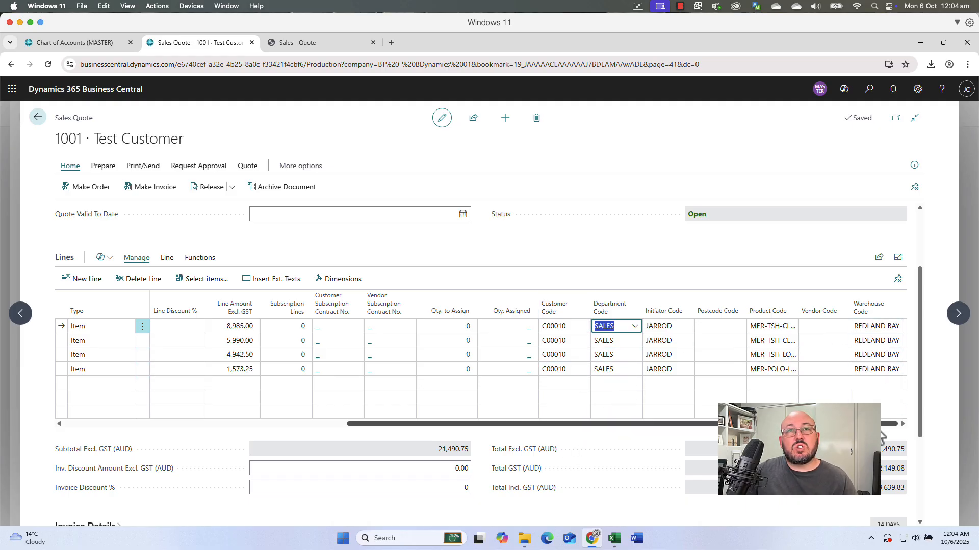
# - Convert the sales quote to an order and agree to close the linked opportunity
pyautogui.moveTo(858, 424); pyautogui.dragTo(373, 417)
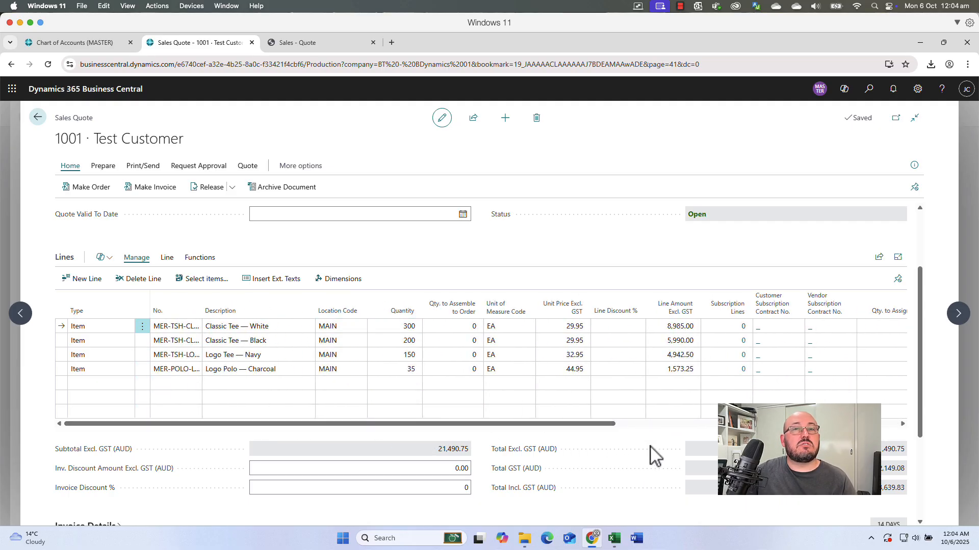
pyautogui.scroll(-1, 645, 461)
pyautogui.scroll(3, 637, 472)
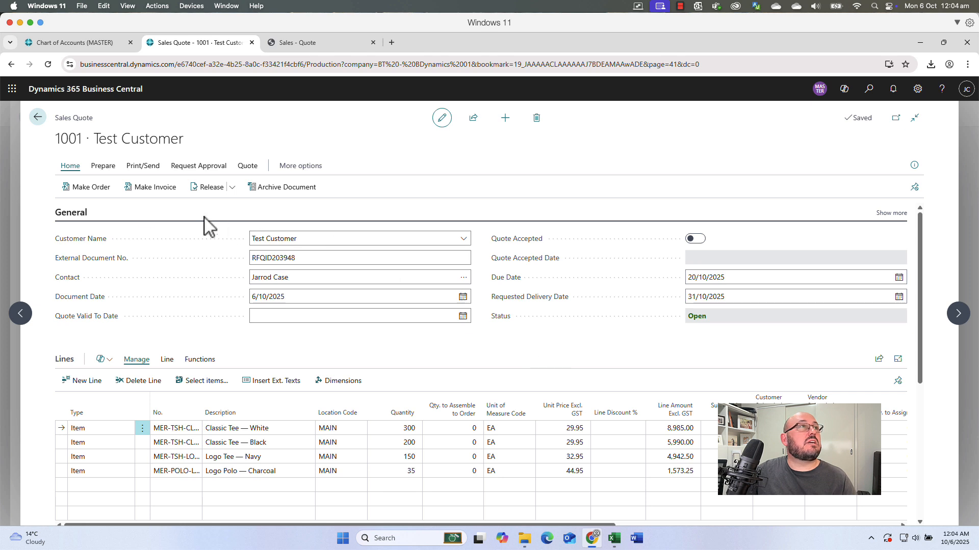
pyautogui.click(100, 188)
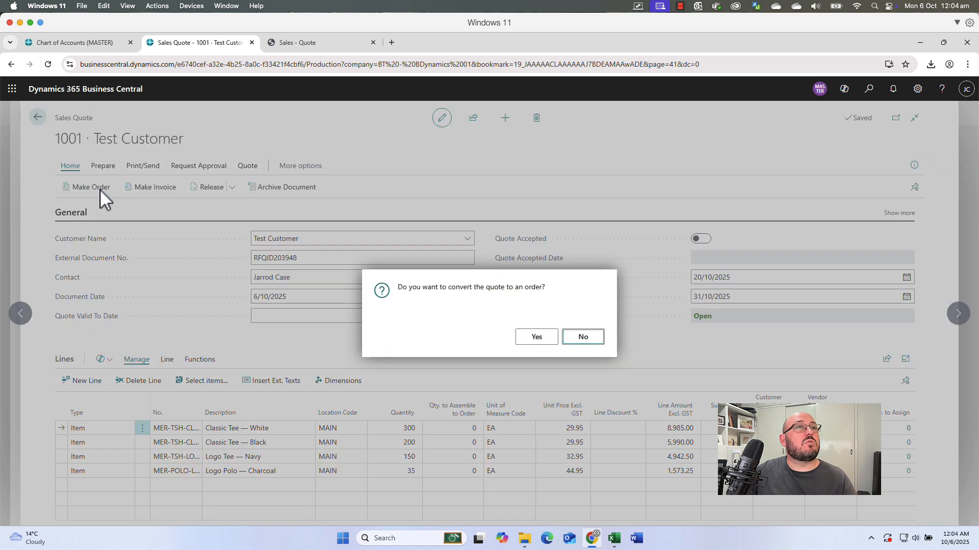
pyautogui.click(544, 341)
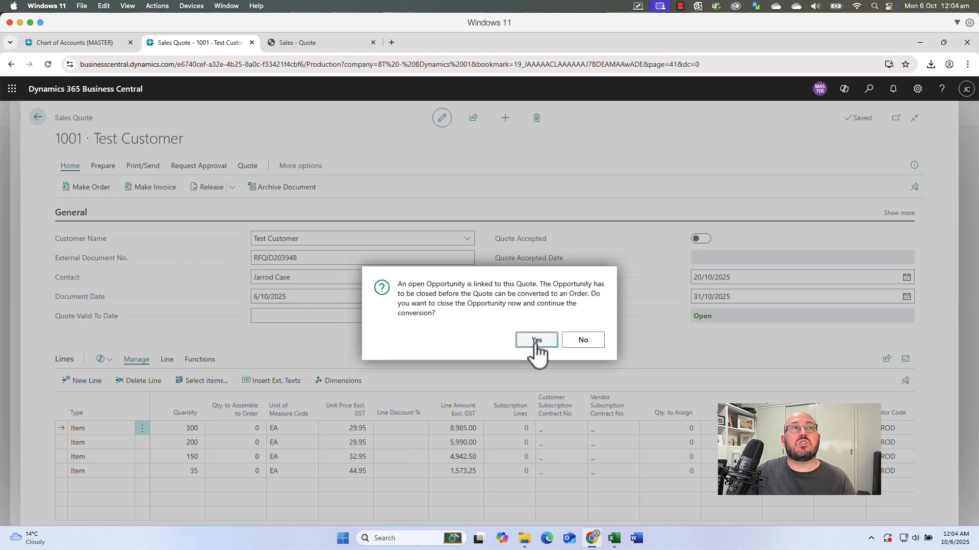
pyautogui.click(537, 343)
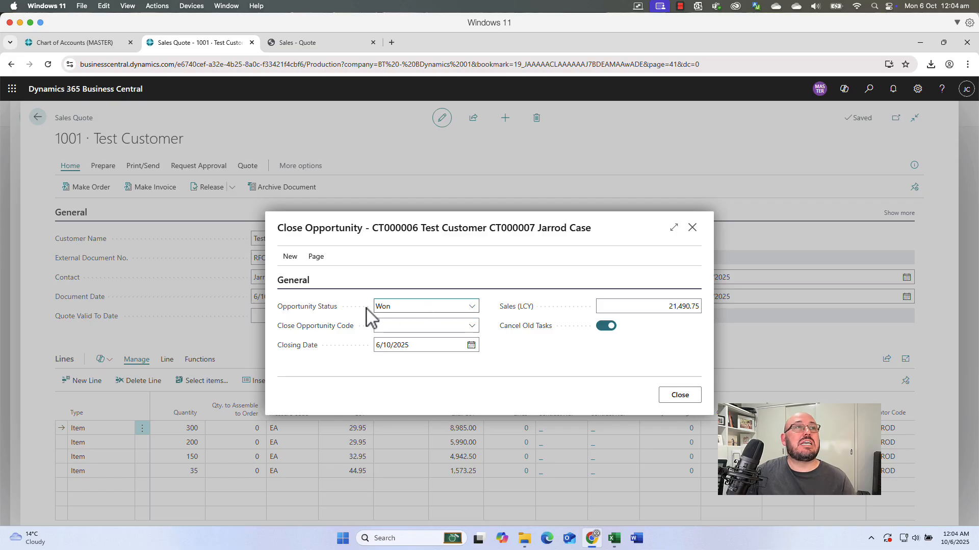
# - Create the close opportunity code WON with the description "Because we were the best looking" and select it for the opportunity
pyautogui.click(472, 327)
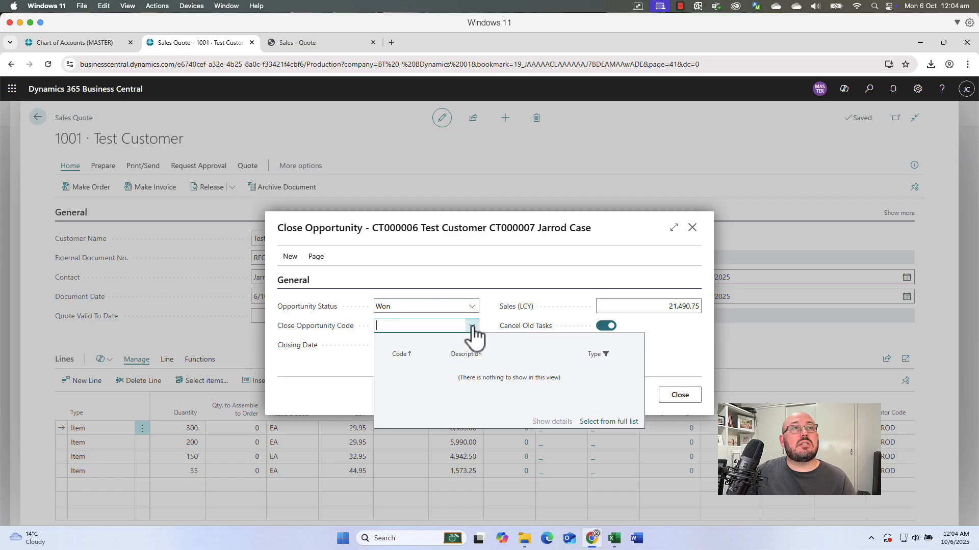
pyautogui.click(610, 424)
pyautogui.click(510, 182)
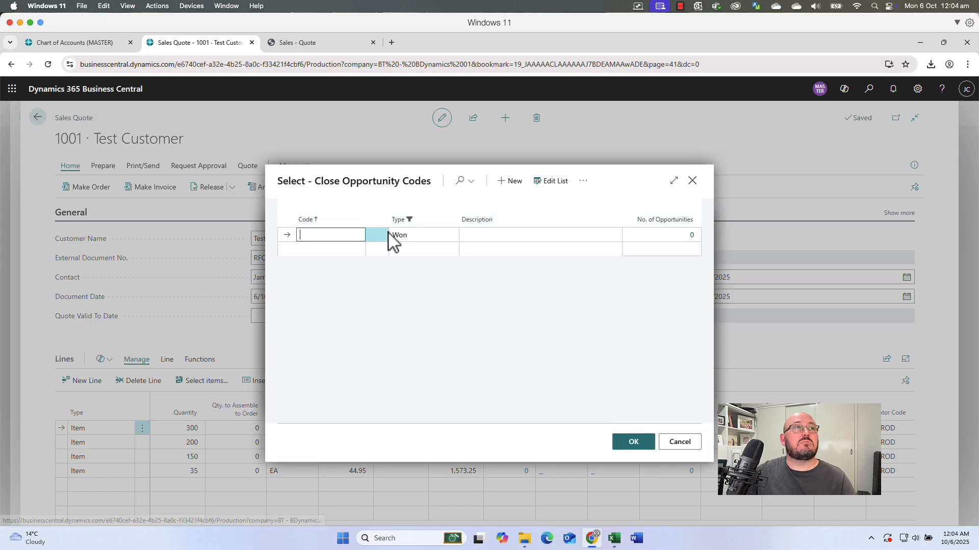
pyautogui.press('Tab')
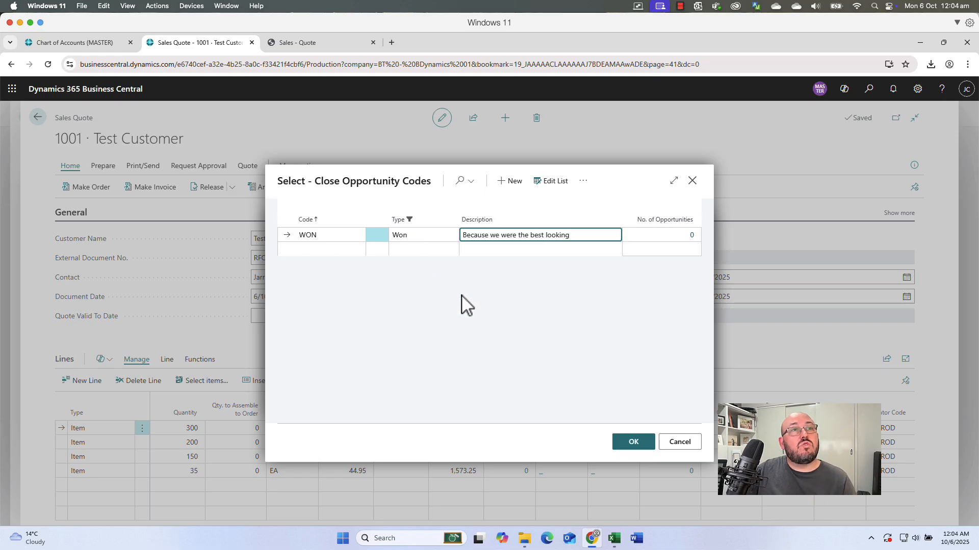
pyautogui.click(627, 441)
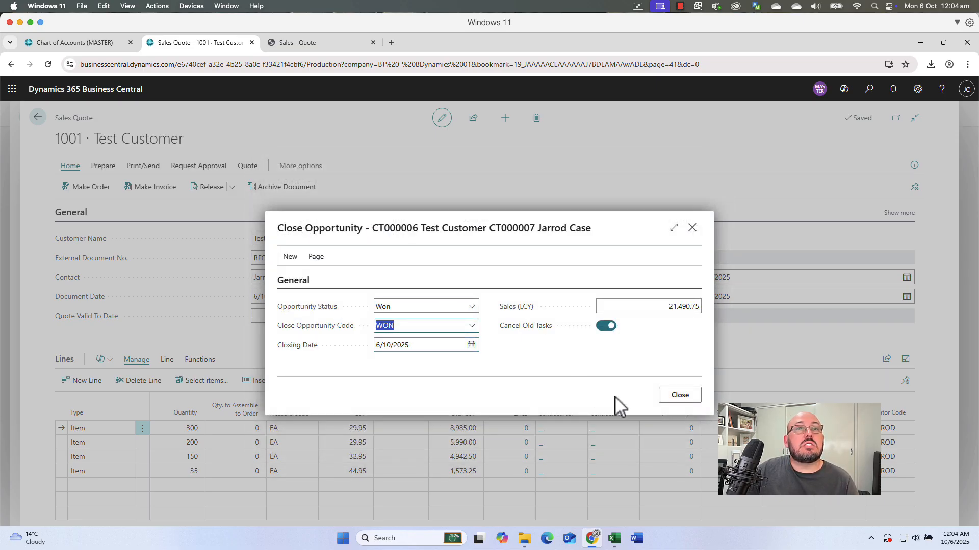
# - Close the opportunity as Won and open the new sales order
pyautogui.click(680, 396)
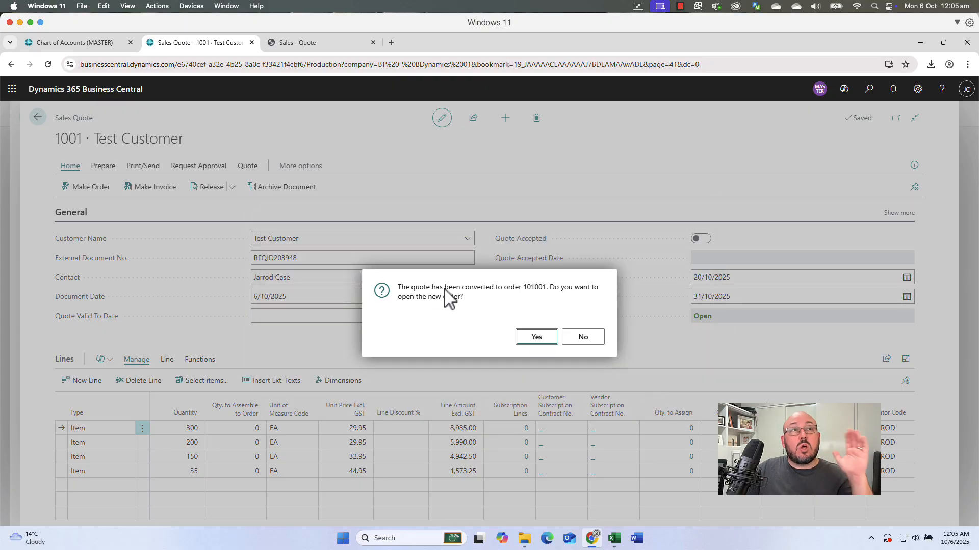
pyautogui.click(538, 339)
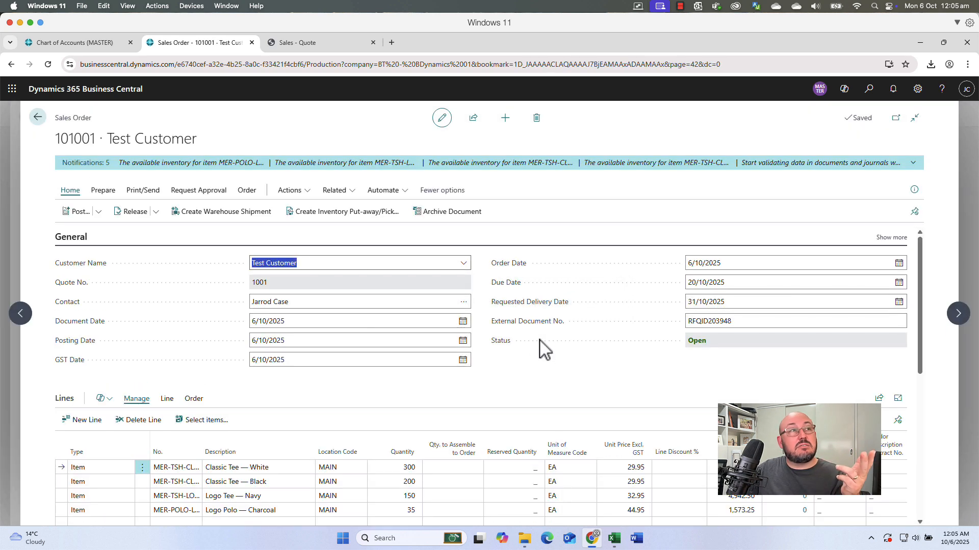
# - Expand the order's notifications and examine the inventory availability details for item MER-POLO-LOGO-CHA
pyautogui.click(913, 162)
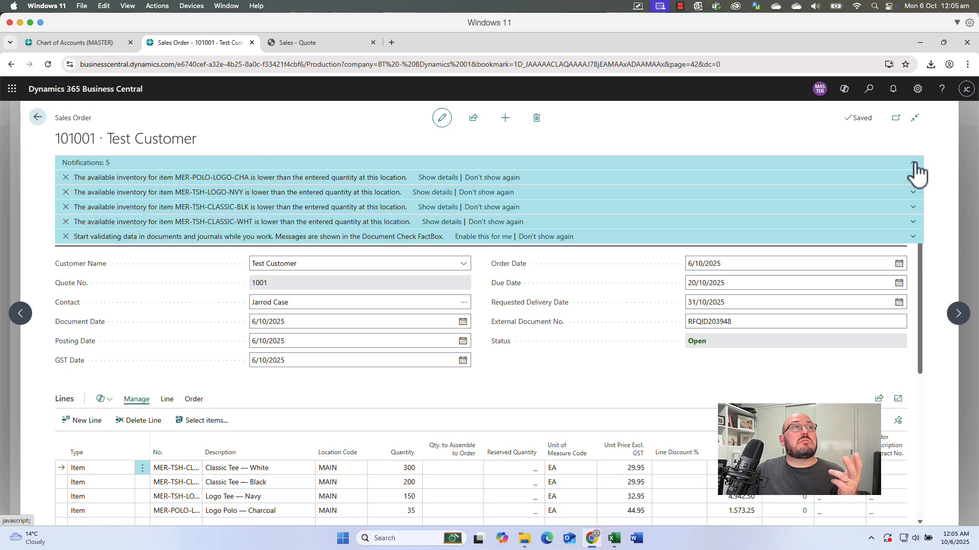
pyautogui.click(437, 179)
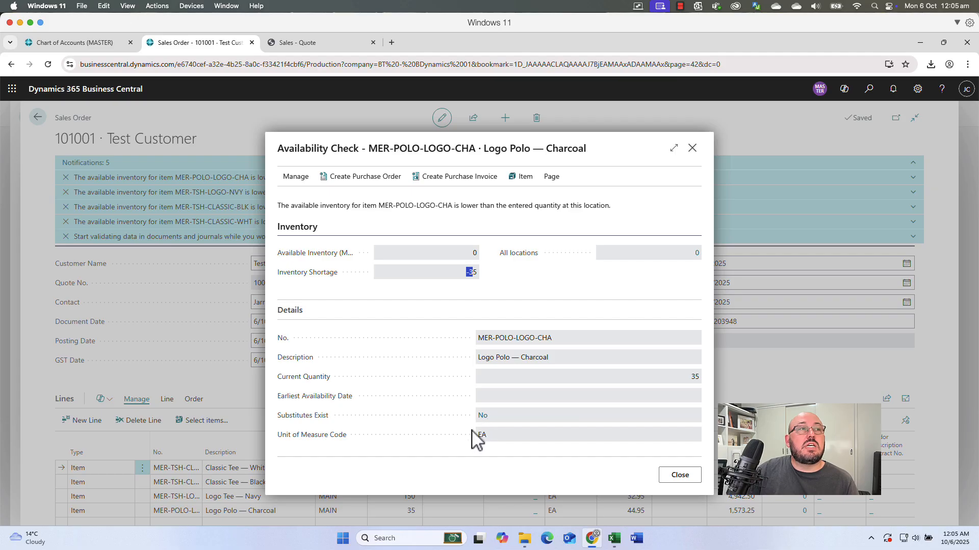
pyautogui.click(527, 397)
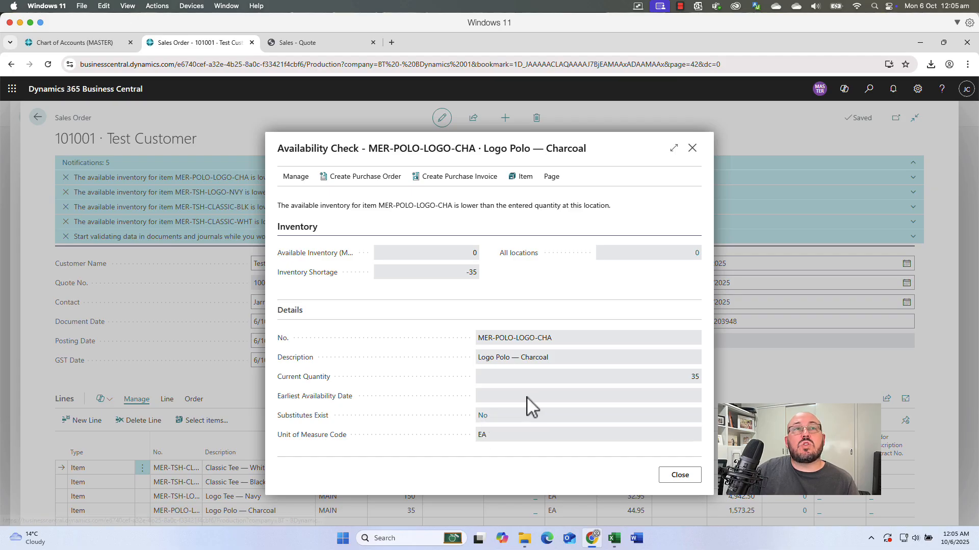
pyautogui.click(682, 478)
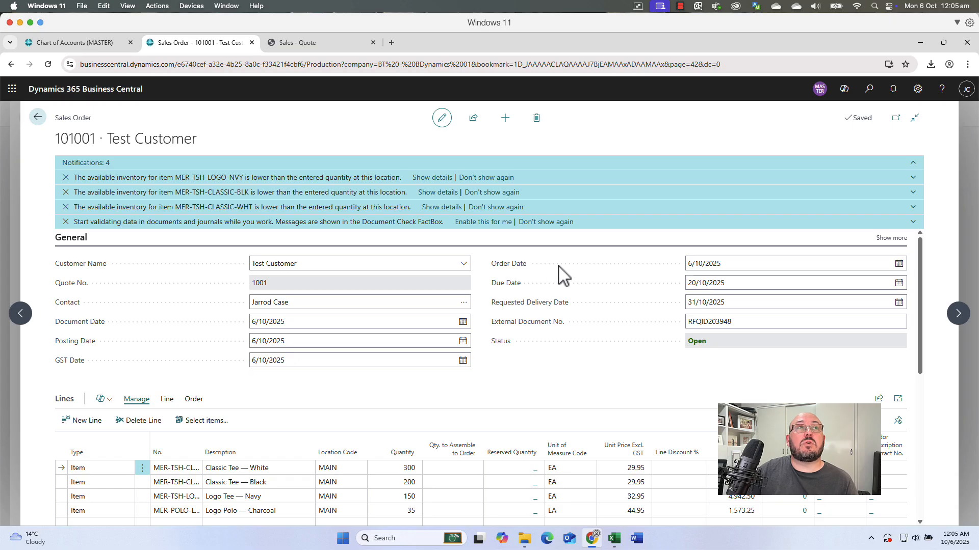
# - Dismiss the remaining inventory availability and data validation notifications on the sales order
pyautogui.click(65, 177)
pyautogui.click(65, 178)
pyautogui.click(65, 178)
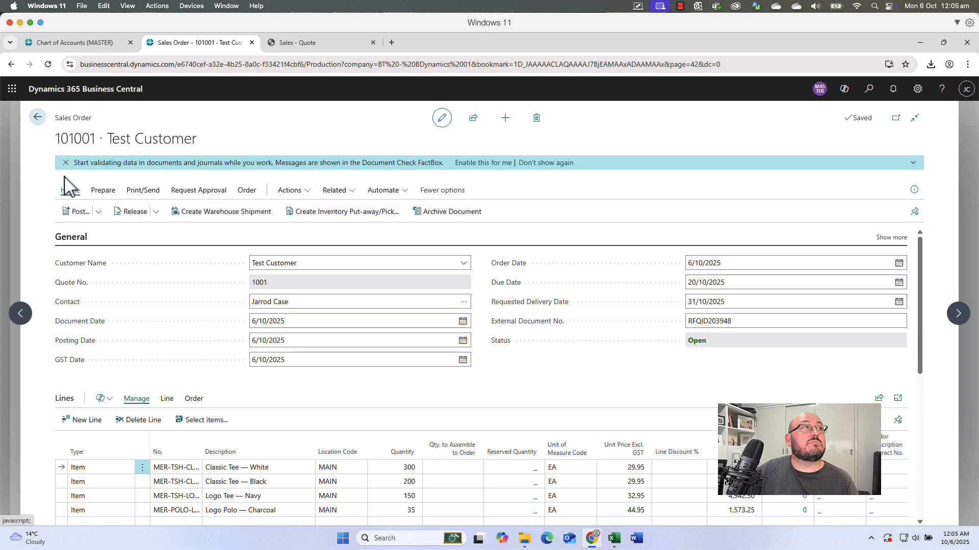
pyautogui.click(66, 164)
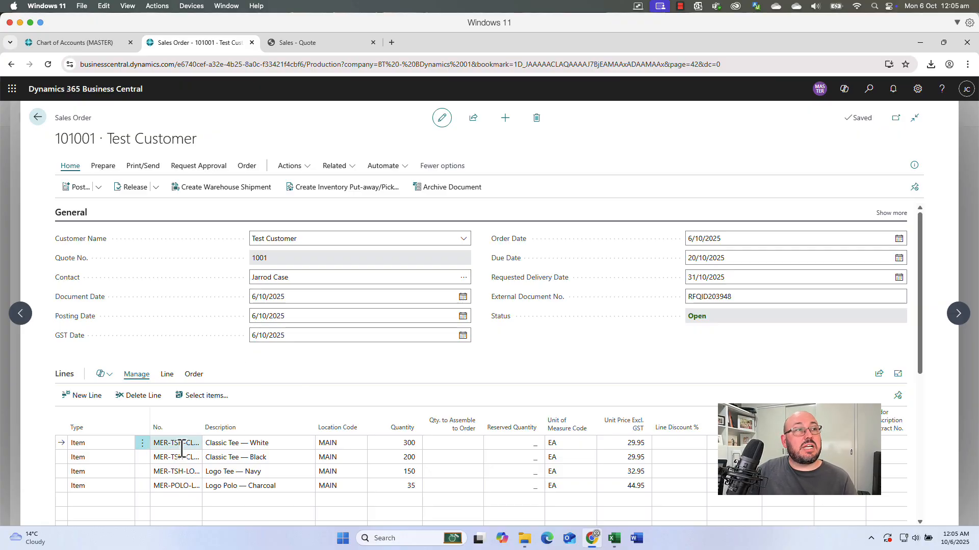
# - Widen the No. column in the order lines so the full item numbers fit
pyautogui.moveTo(220, 425); pyautogui.dragTo(251, 426)
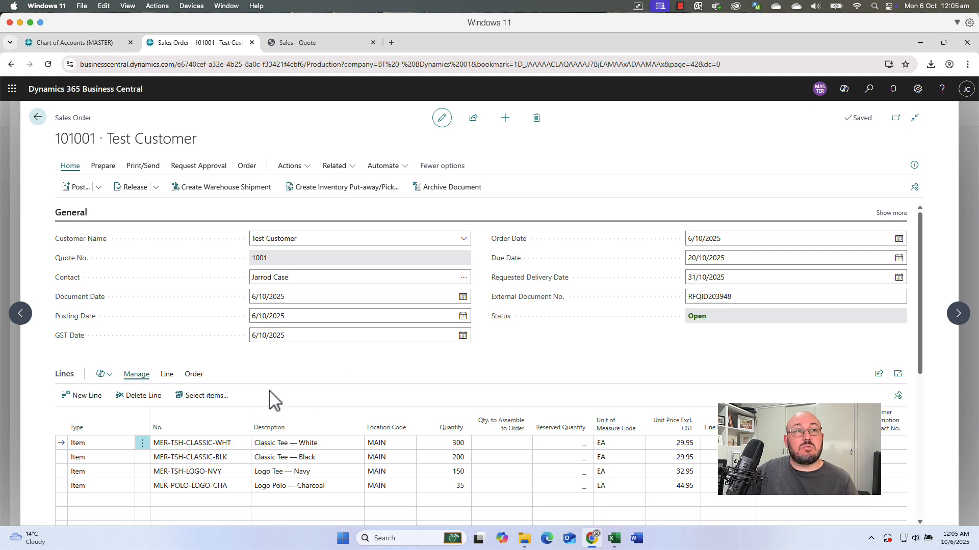
pyautogui.scroll(-3, 459, 504)
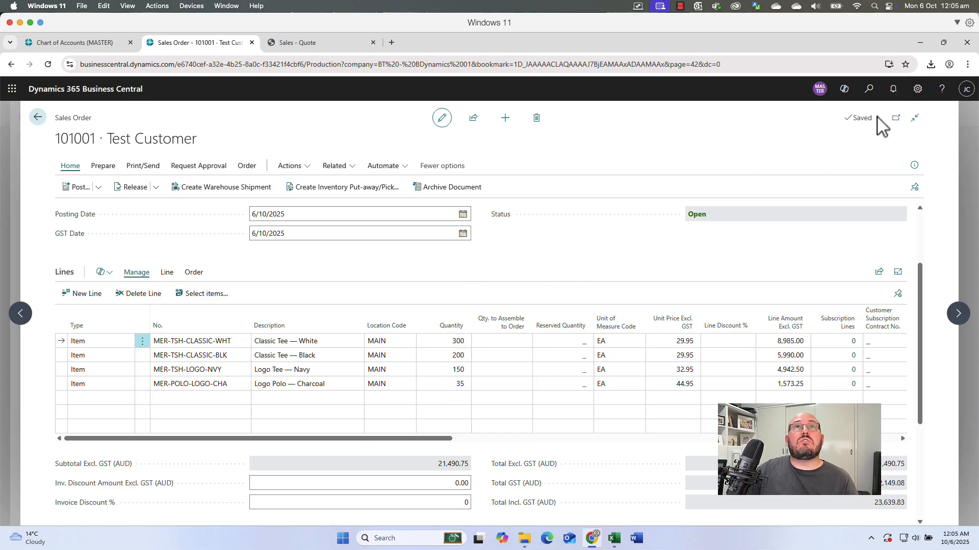
# - Reload the Chart of Accounts and filter it to accounts with Net Change <>0
pyautogui.click(104, 43)
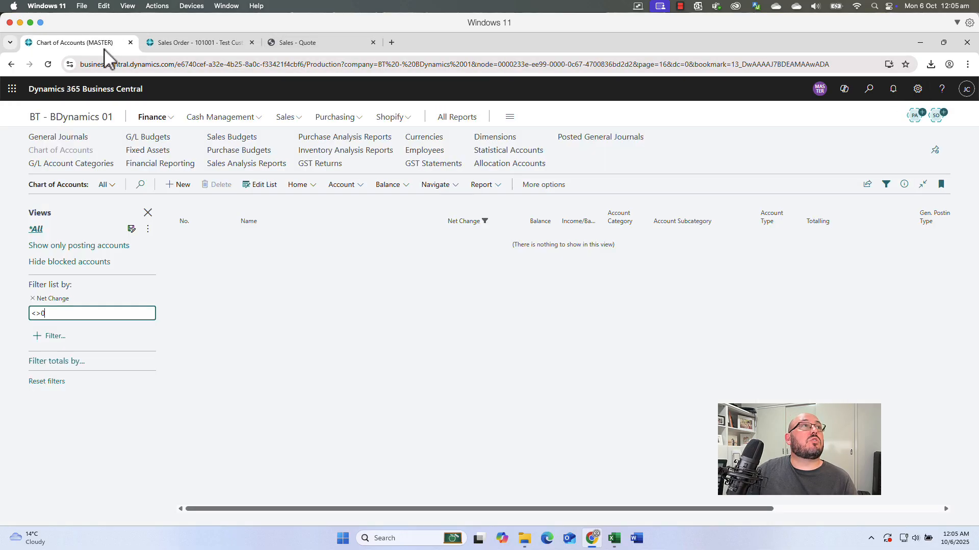
pyautogui.click(237, 64)
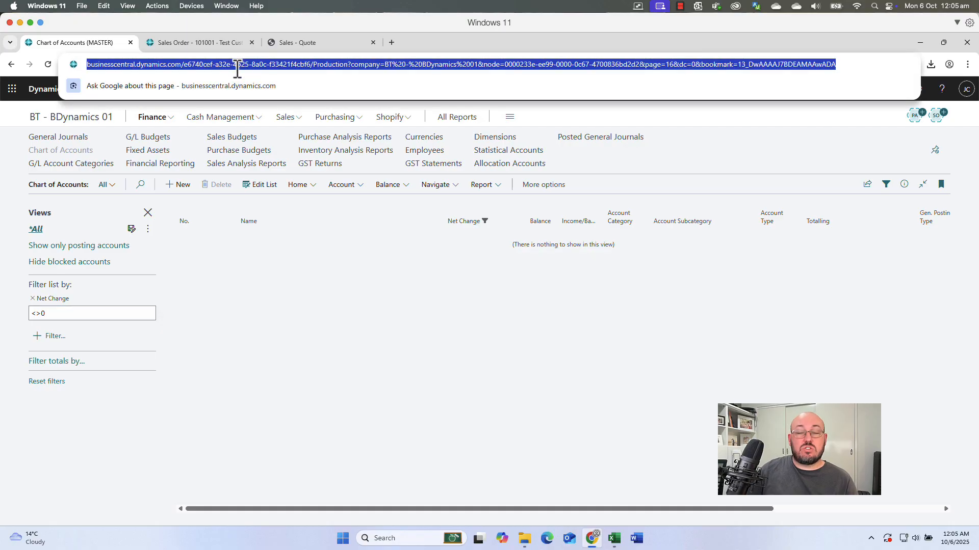
pyautogui.press('Return')
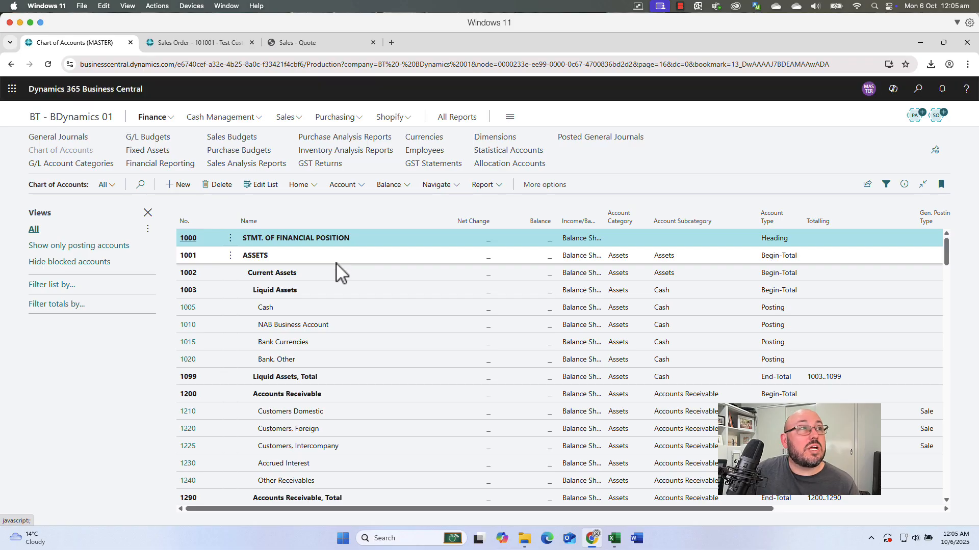
pyautogui.click(47, 285)
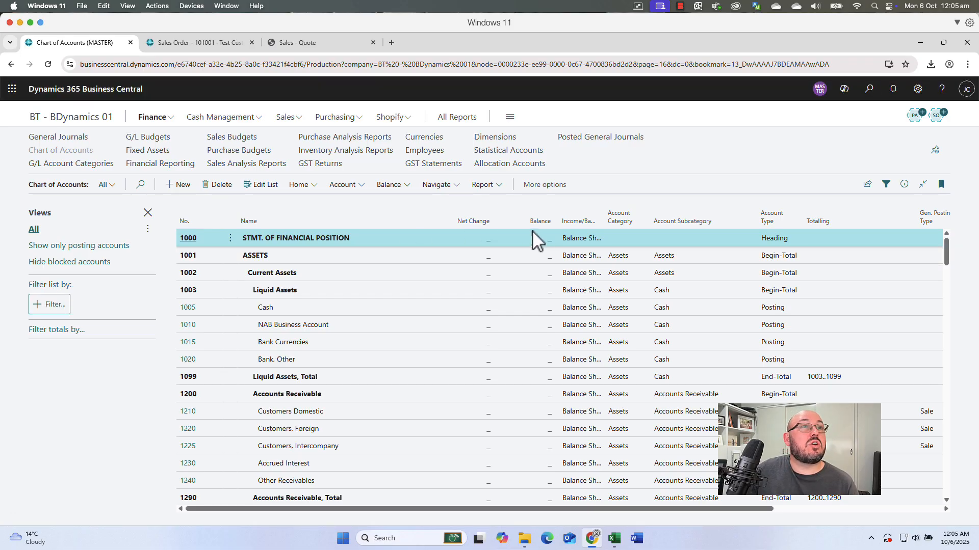
pyautogui.click(489, 221)
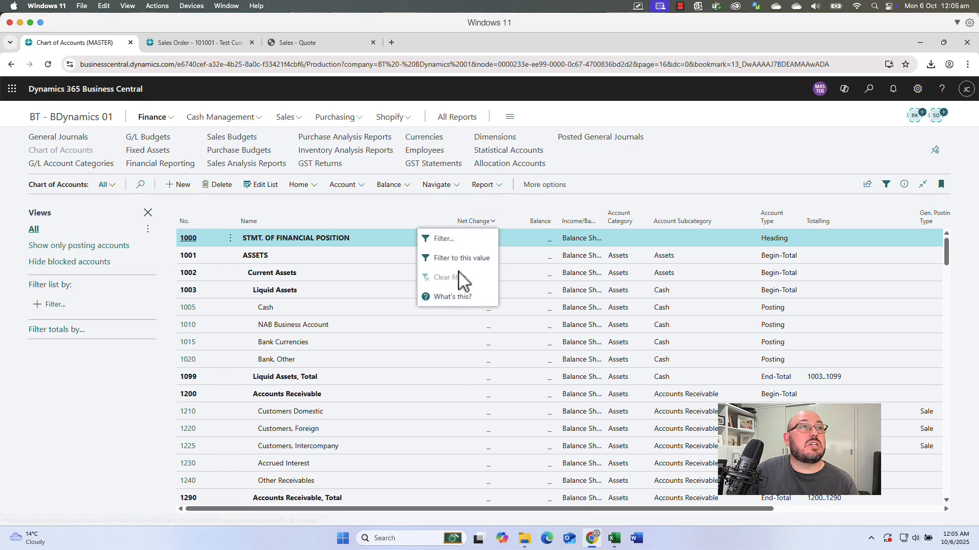
pyautogui.click(462, 238)
pyautogui.write('<>')
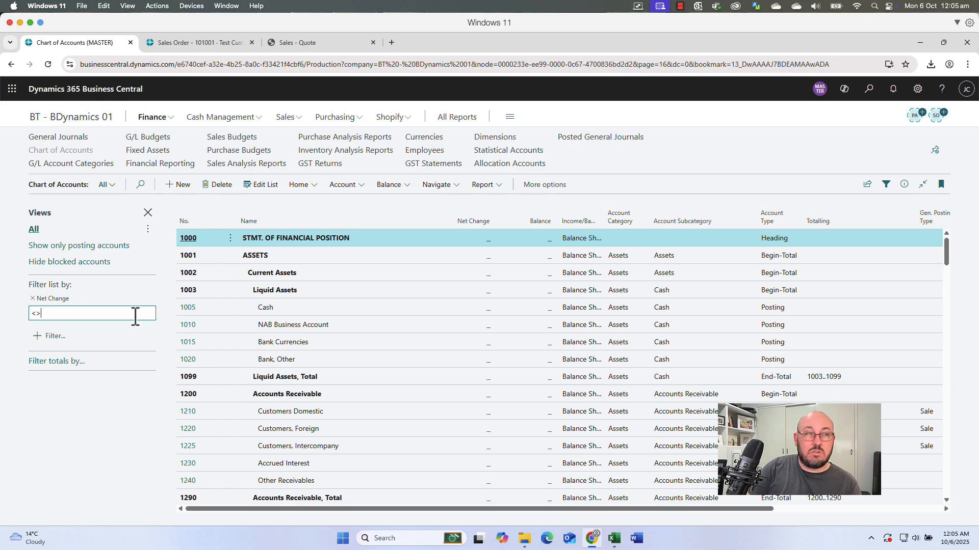
pyautogui.write('0')
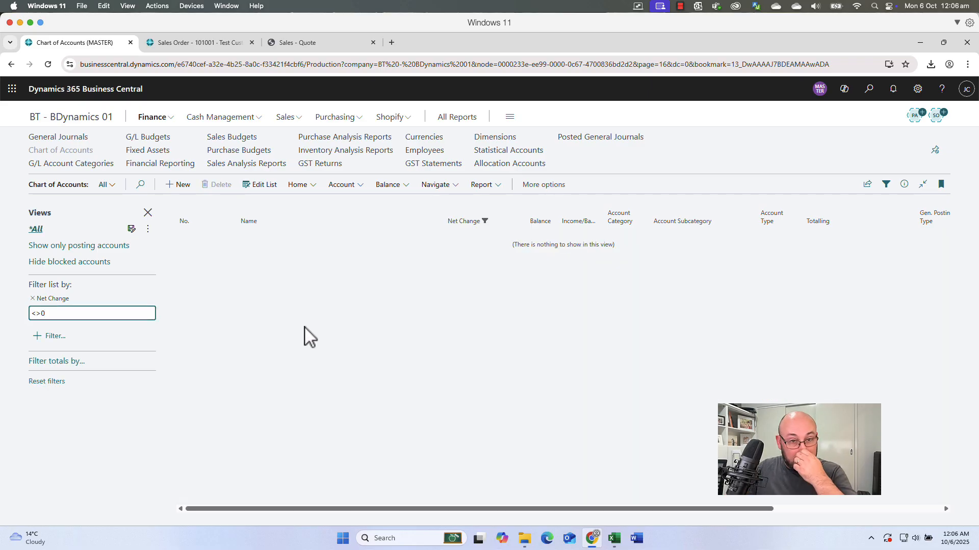
# - Return to the sales order and duplicate its browser tab
pyautogui.click(203, 43)
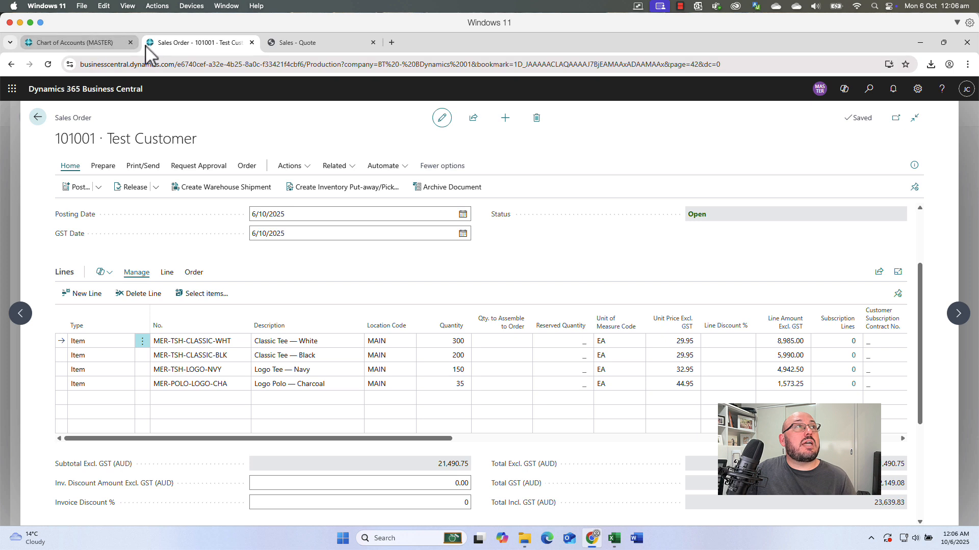
pyautogui.rightClick(180, 43)
pyautogui.click(229, 136)
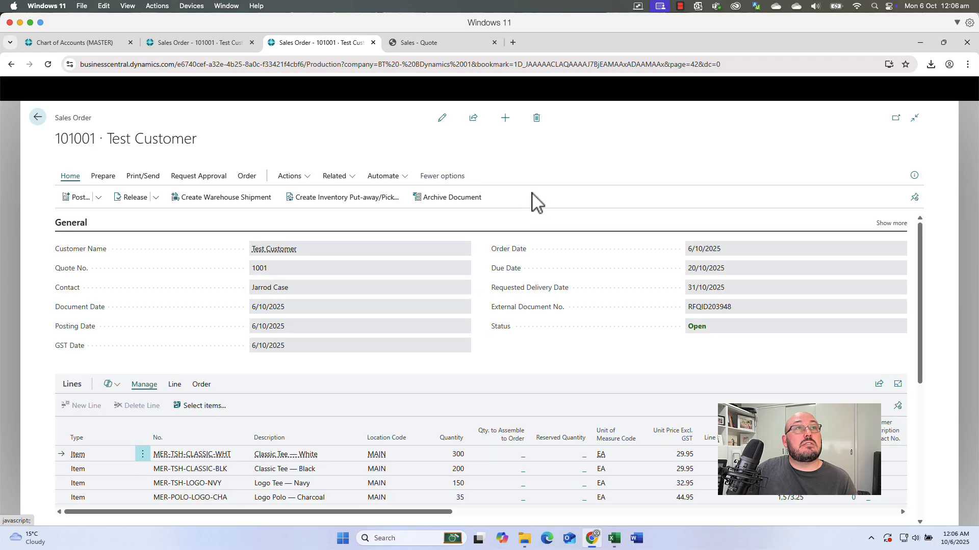
# - Exit the duplicated sales order without releasing it and find and open the Order Planning page
pyautogui.press('Escape')
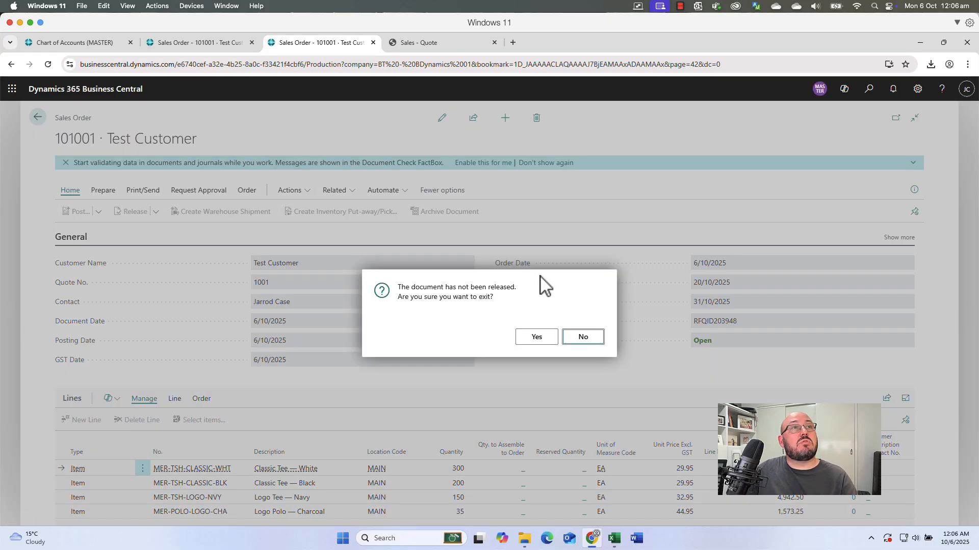
pyautogui.click(536, 336)
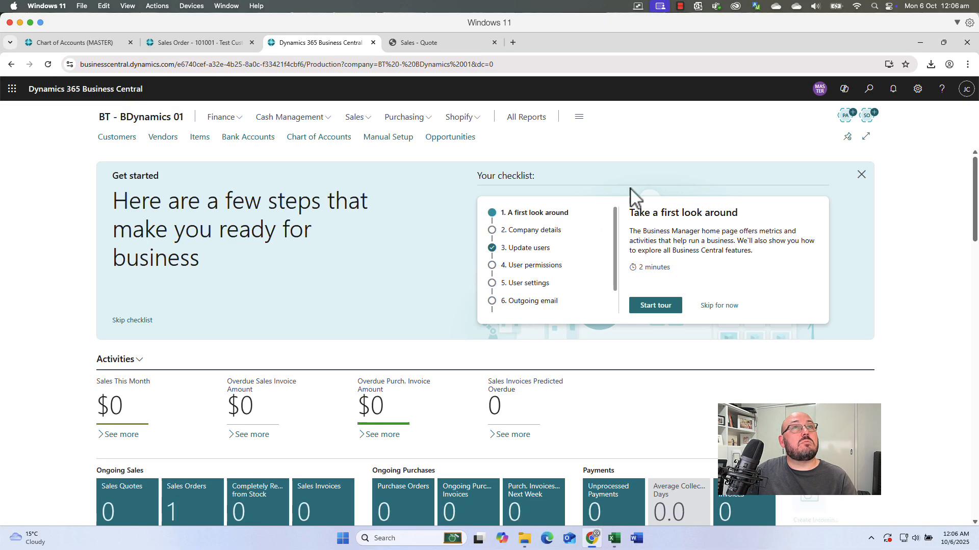
pyautogui.click(870, 90)
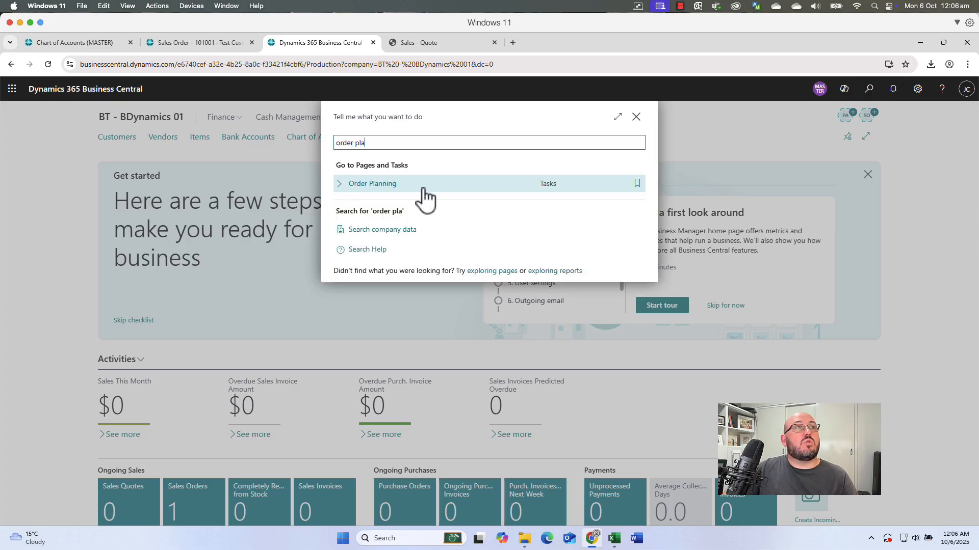
pyautogui.click(395, 185)
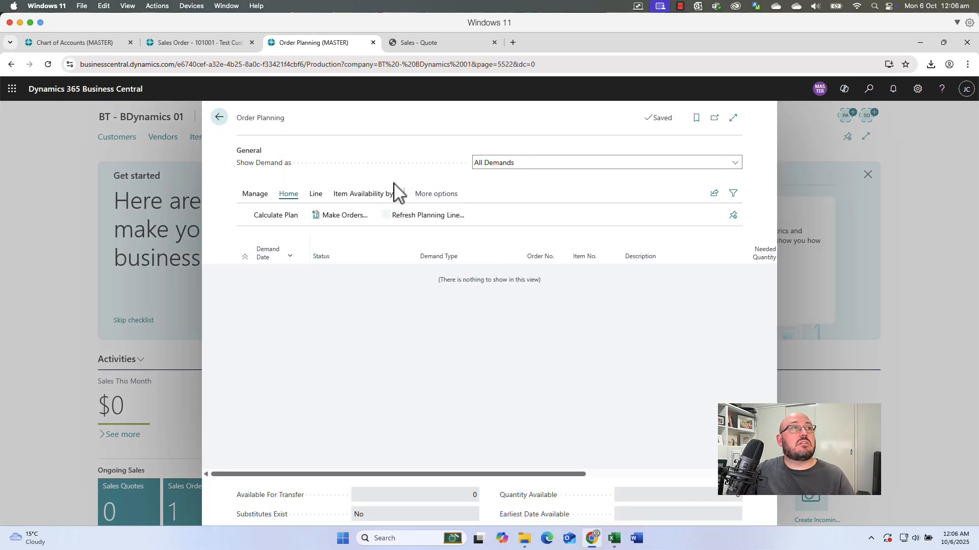
# - Calculate the order plan for all demands and examine the needed quantities, replenishment system, and order dates of its lines
pyautogui.click(275, 216)
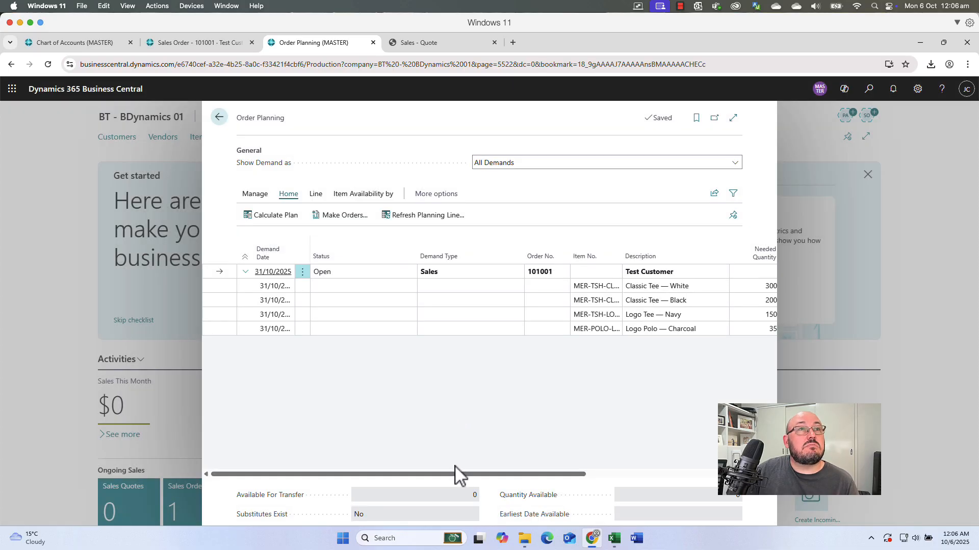
pyautogui.moveTo(463, 474); pyautogui.dragTo(601, 475)
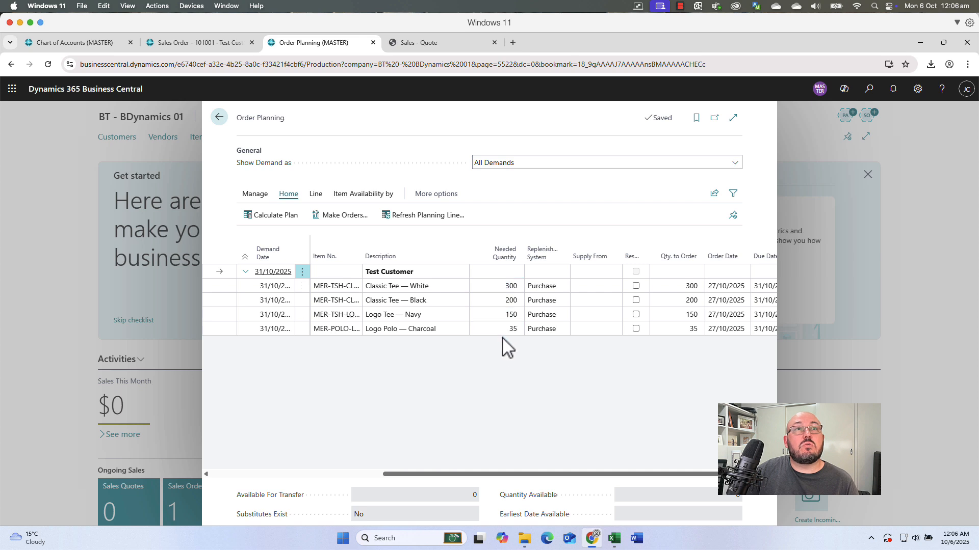
pyautogui.moveTo(703, 475); pyautogui.dragTo(728, 476)
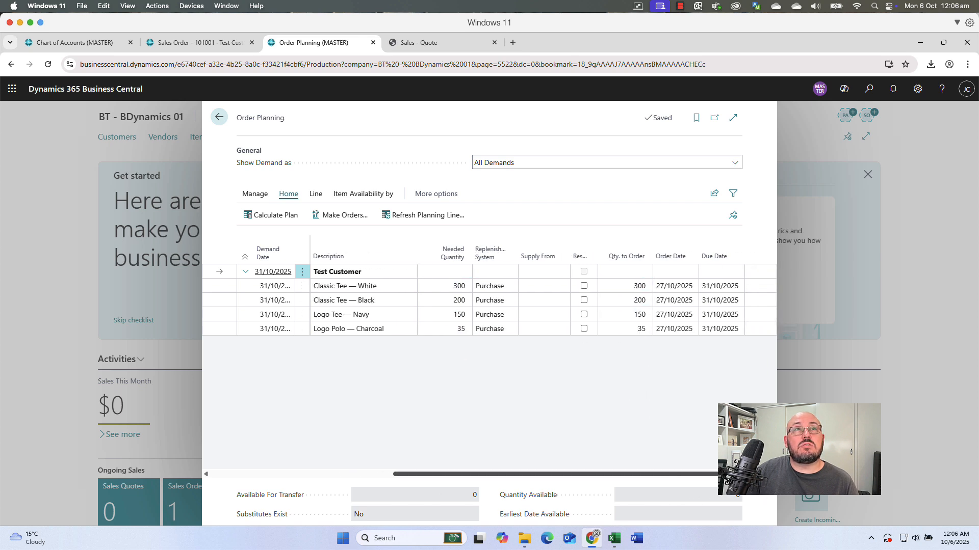
pyautogui.moveTo(650, 477); pyautogui.dragTo(454, 476)
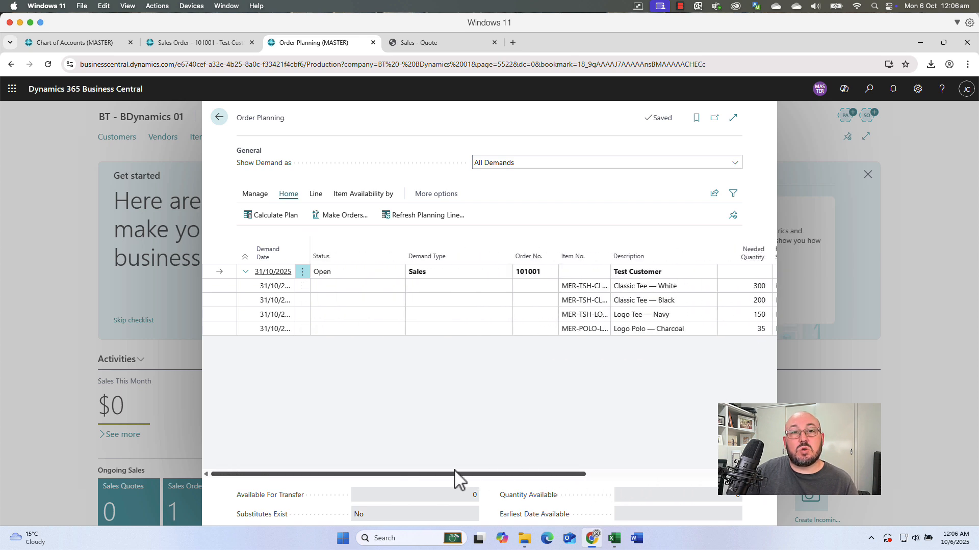
# - Delete the four item lines under the Test Customer demand in the order plan and close Order Planning
pyautogui.click(259, 196)
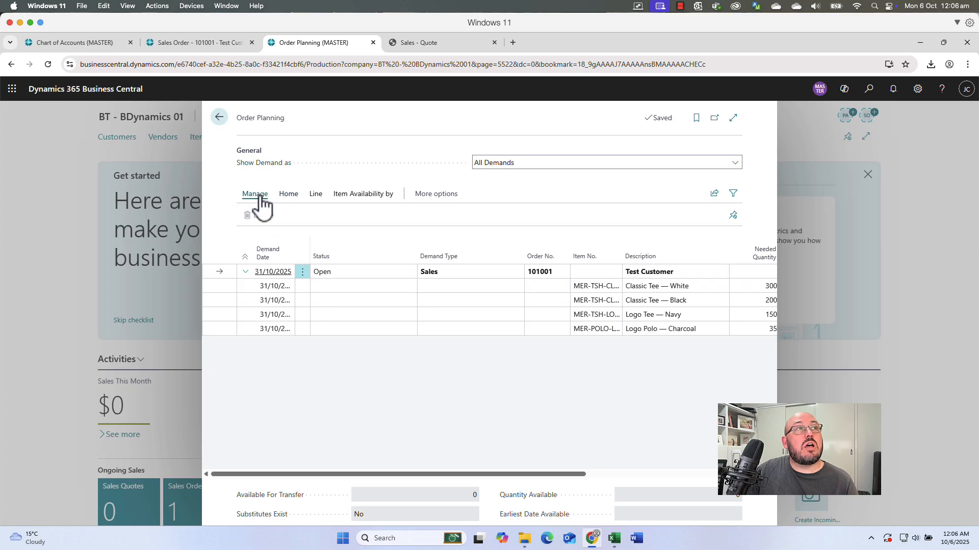
pyautogui.click(286, 197)
pyautogui.click(370, 288)
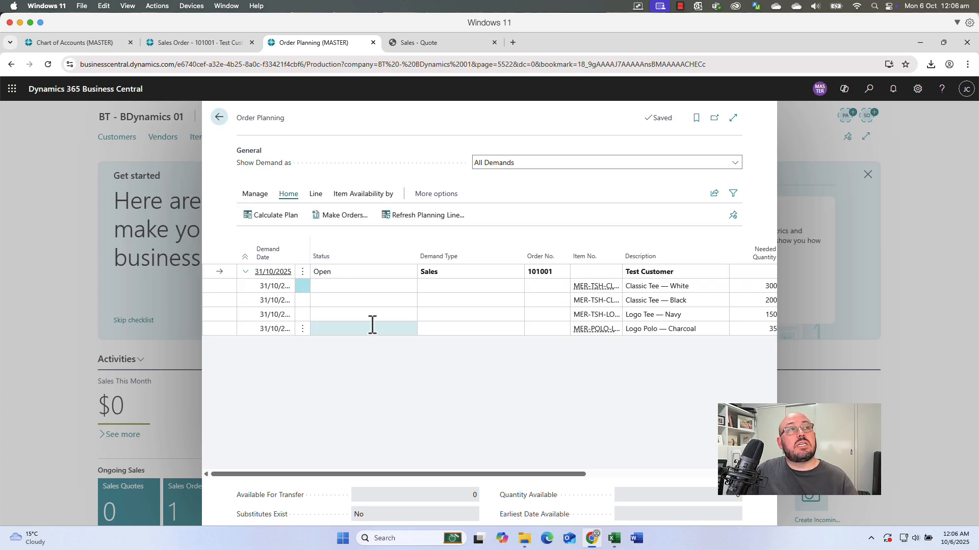
pyautogui.keyDown('shift'); pyautogui.click(377, 330); pyautogui.keyUp('shift')
pyautogui.click(254, 194)
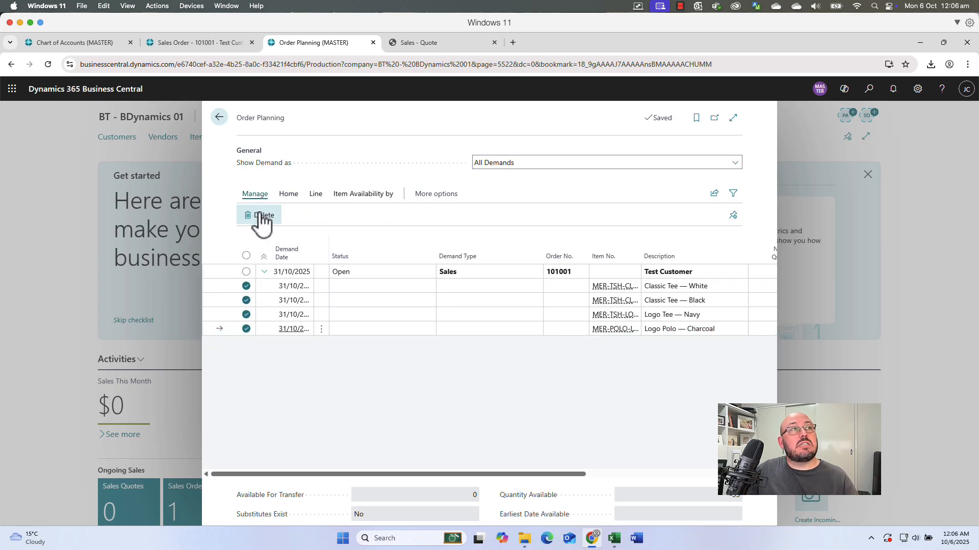
pyautogui.click(261, 215)
pyautogui.click(537, 337)
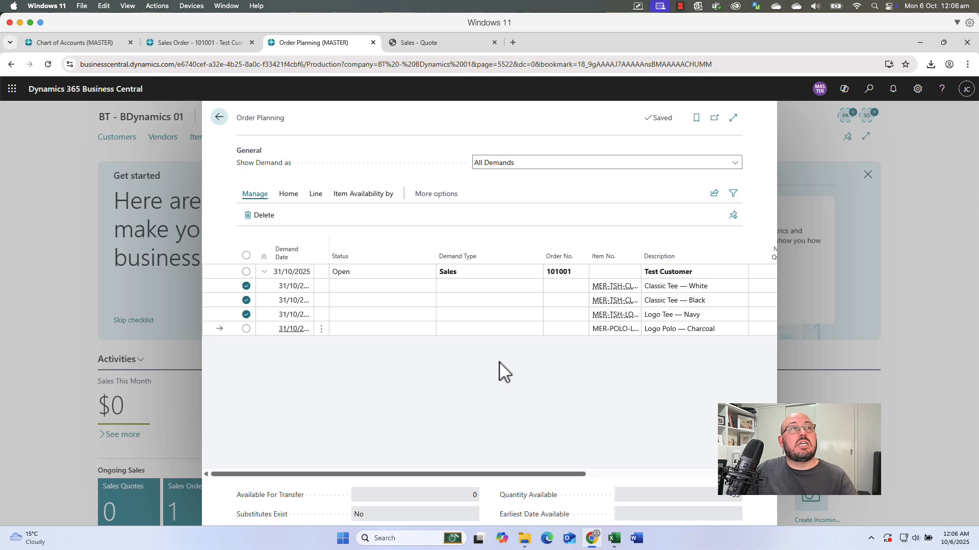
pyautogui.press('Escape')
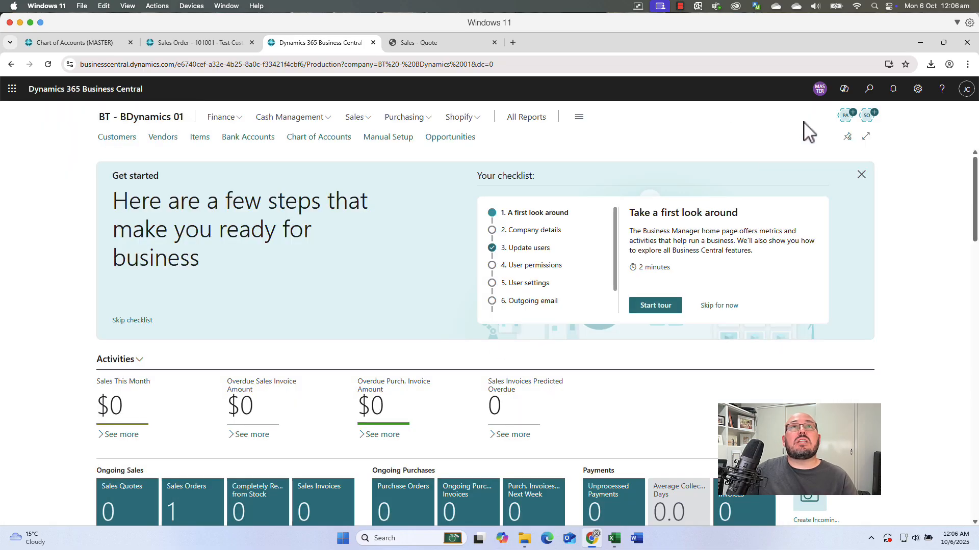
# - Find and open the Requisition Worksheets, view the Calculate Plan options, and close both without calculating
pyautogui.click(869, 92)
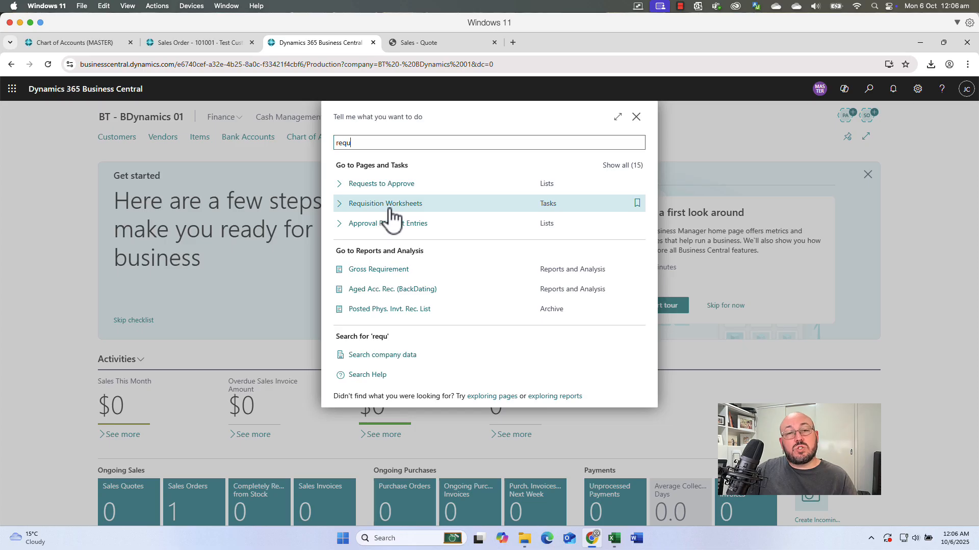
pyautogui.click(389, 208)
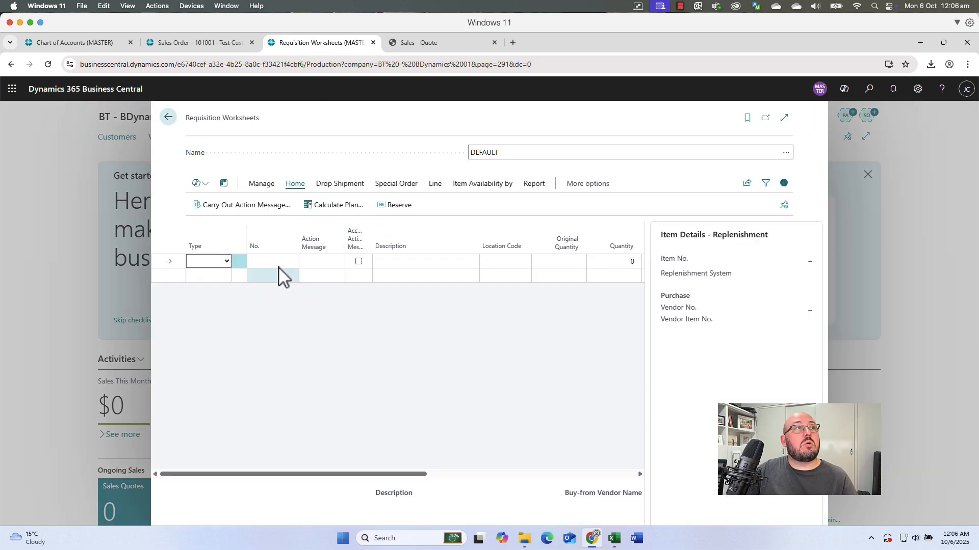
pyautogui.click(332, 206)
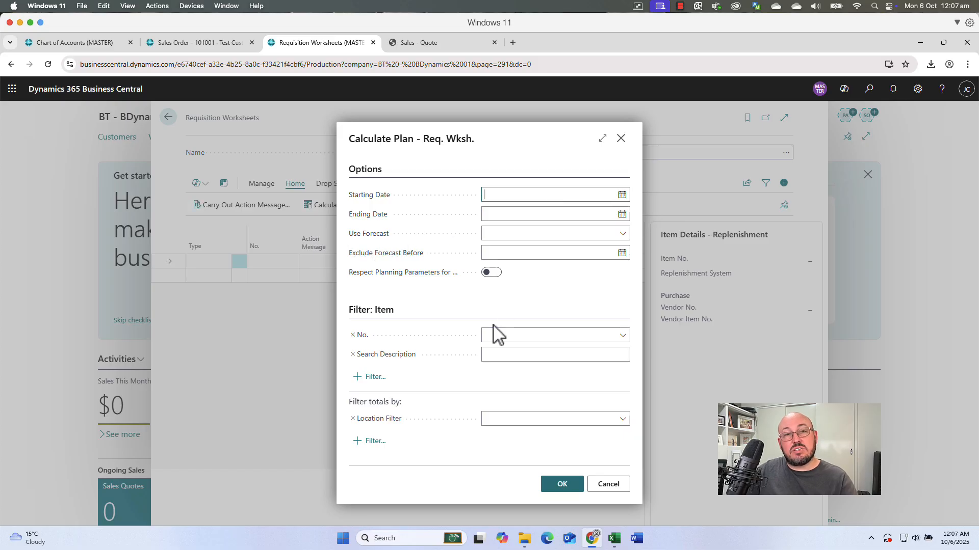
pyautogui.press('Escape')
pyautogui.press('Escape')
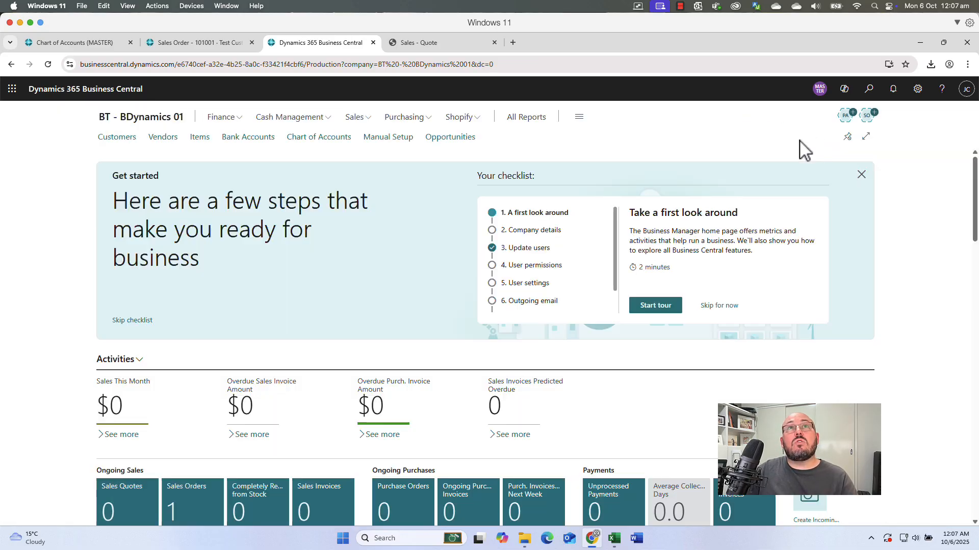
# - Find and open the Planning Worksheets, examine the Calculate Regenerative Plan options, and exit without calculating
pyautogui.click(869, 88)
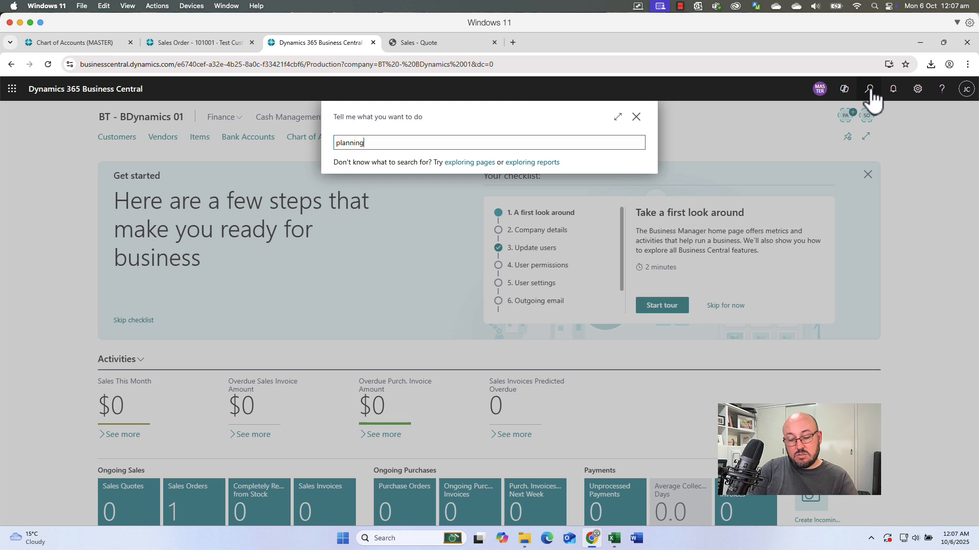
pyautogui.write('planning work')
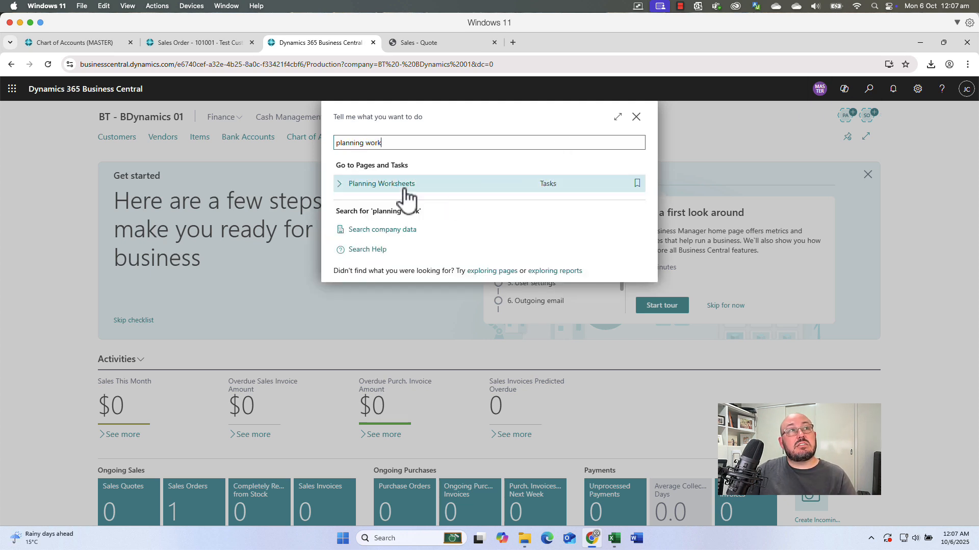
pyautogui.click(394, 187)
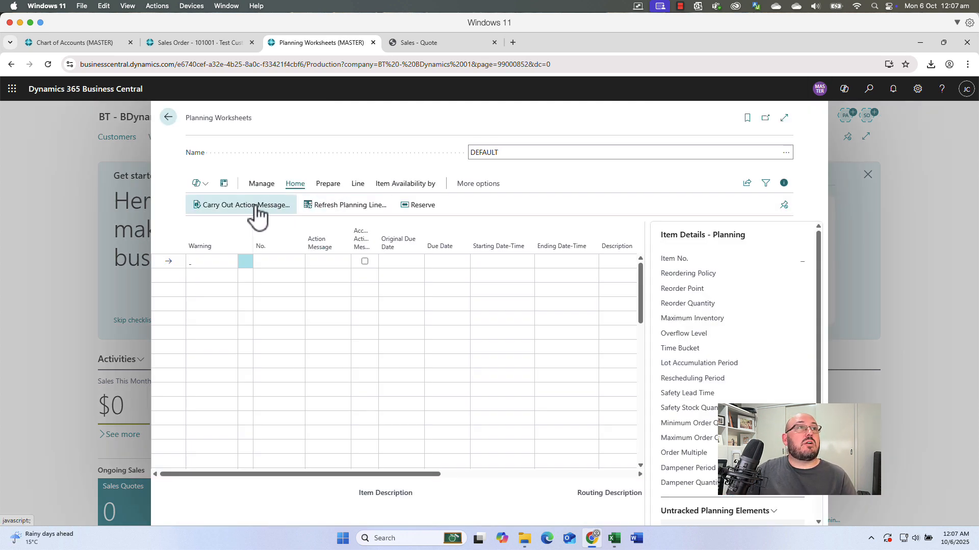
pyautogui.click(326, 185)
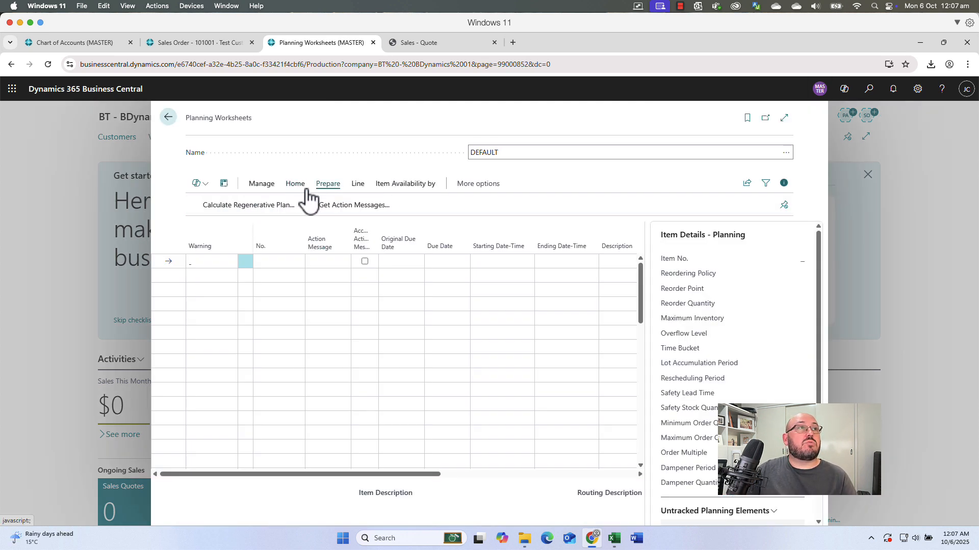
pyautogui.click(247, 205)
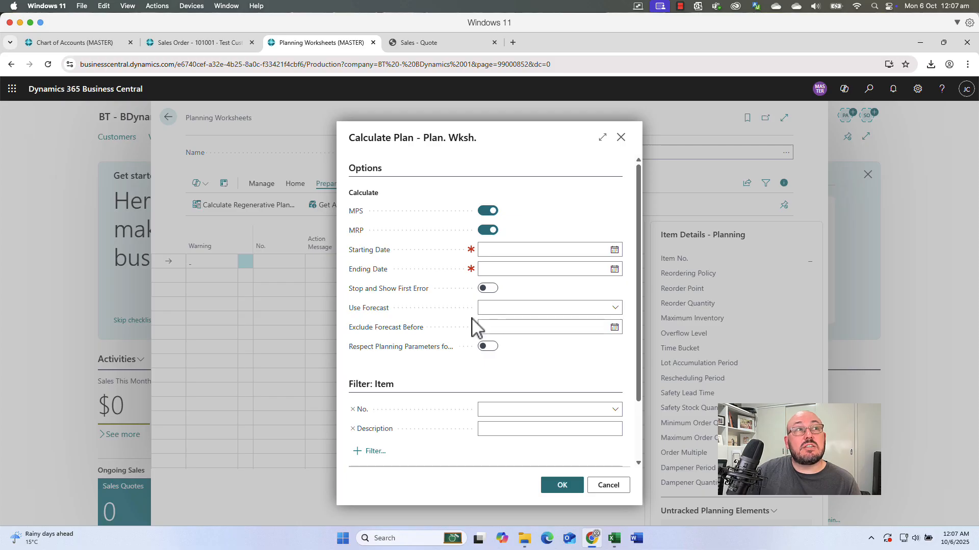
pyautogui.scroll(-3, 546, 367)
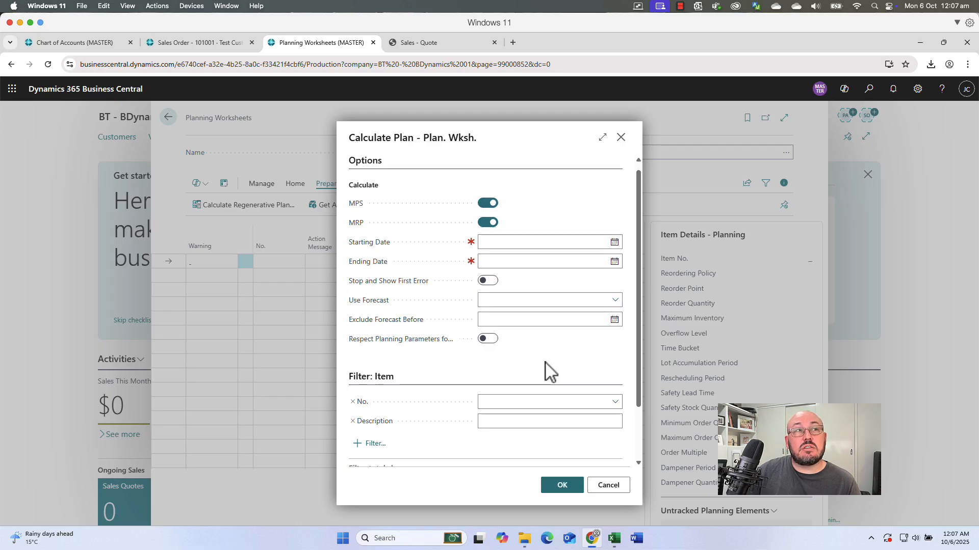
pyautogui.click(620, 486)
pyautogui.click(165, 120)
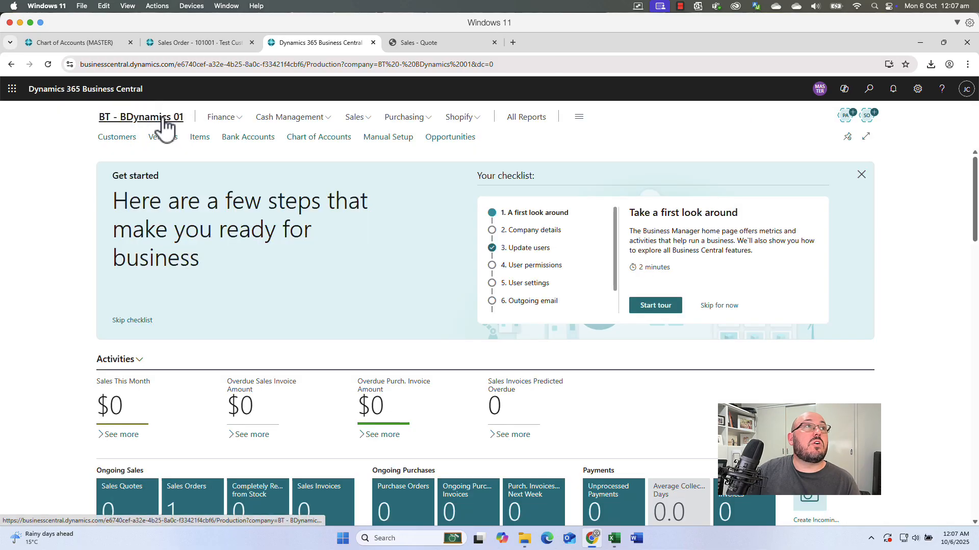
# - Return to sales order 101001 and start creating purchase orders from its lines
pyautogui.click(196, 42)
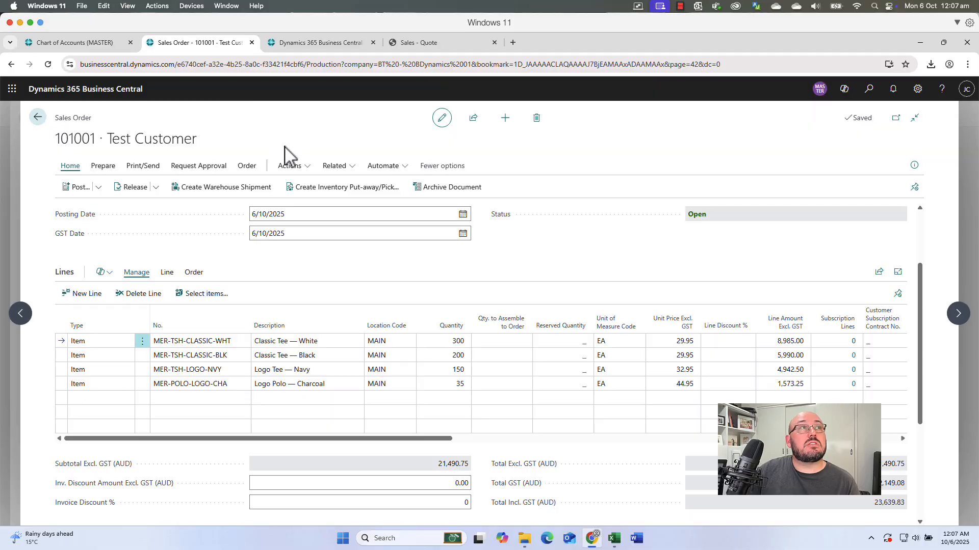
pyautogui.click(288, 166)
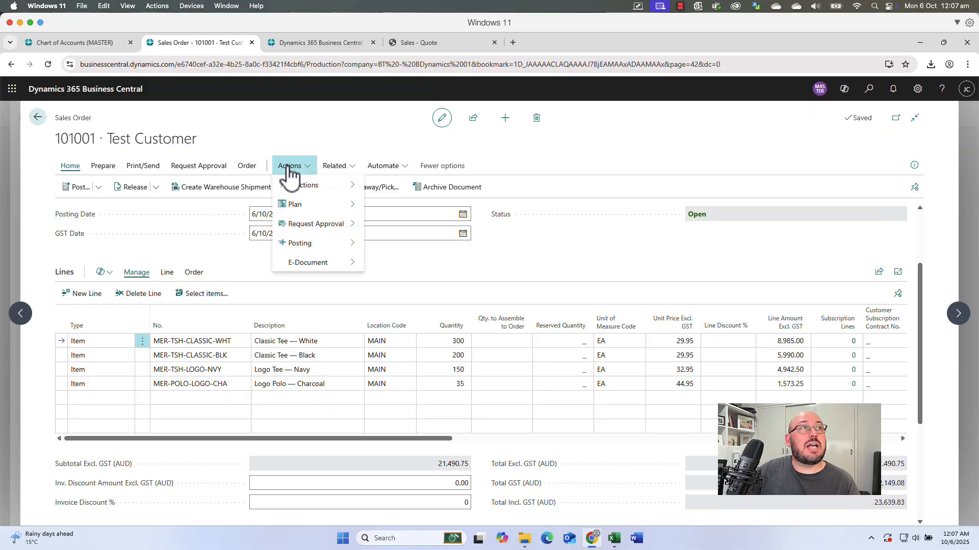
pyautogui.moveTo(300, 196)
pyautogui.moveTo(423, 188)
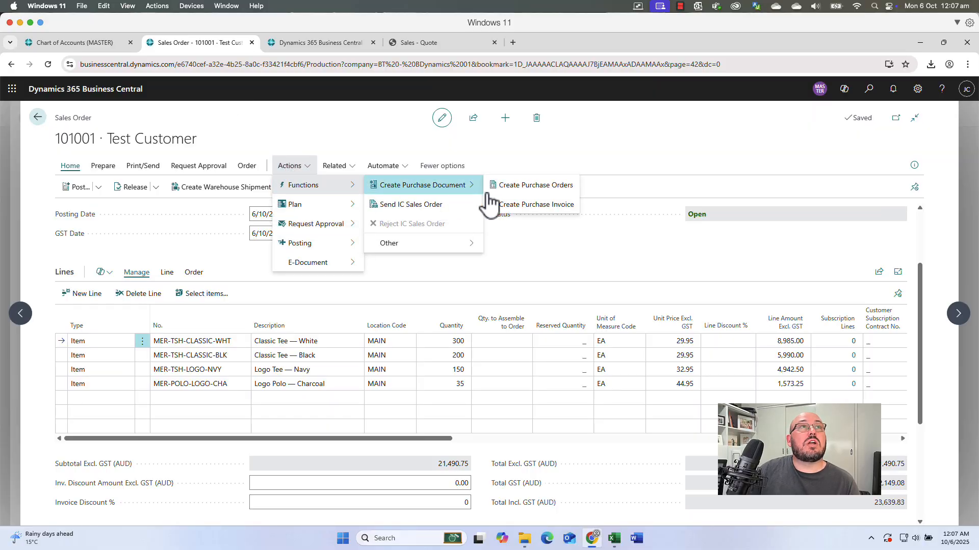
pyautogui.click(544, 193)
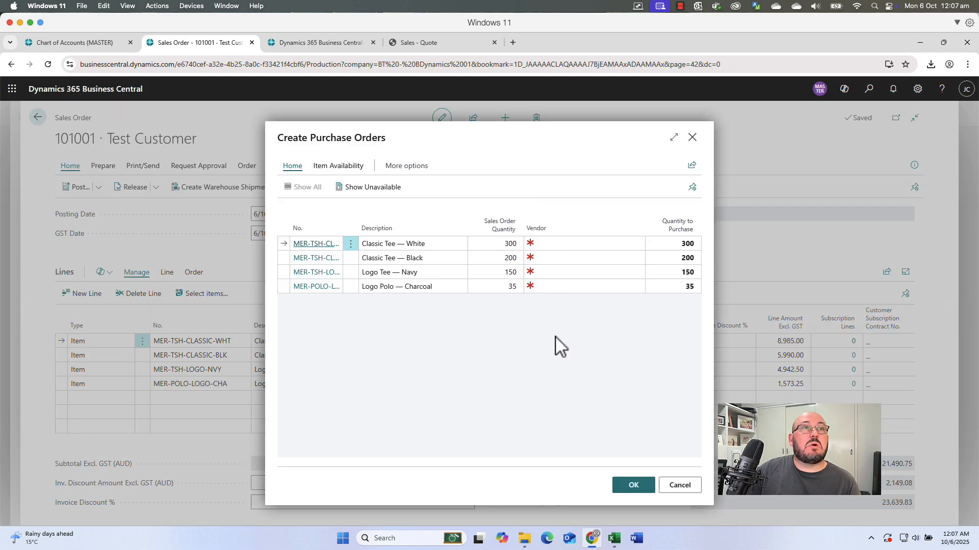
# - Assign vendor Shirt Co Pty Ltd to the Classic Tee — White and Classic Tee — Black purchase lines
pyautogui.click(557, 244)
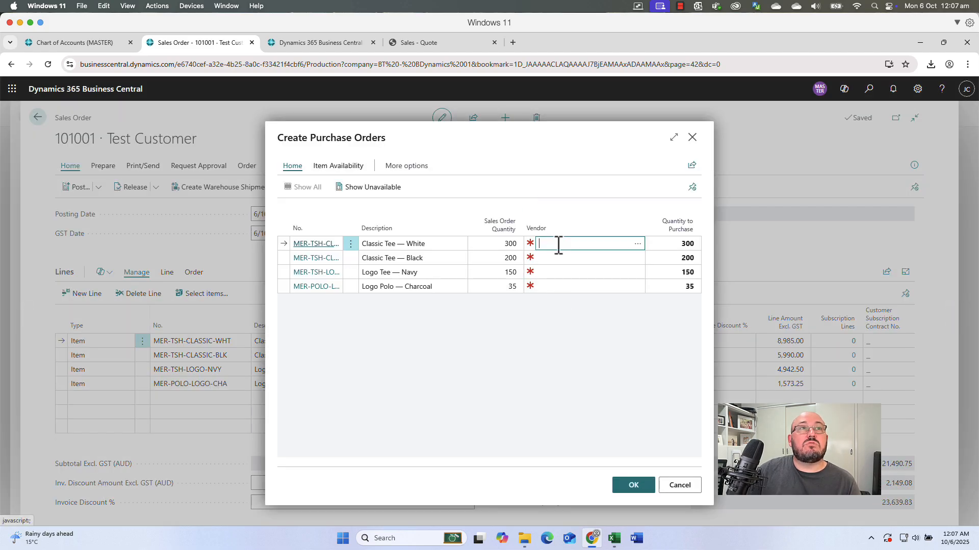
pyautogui.click(646, 248)
pyautogui.click(641, 248)
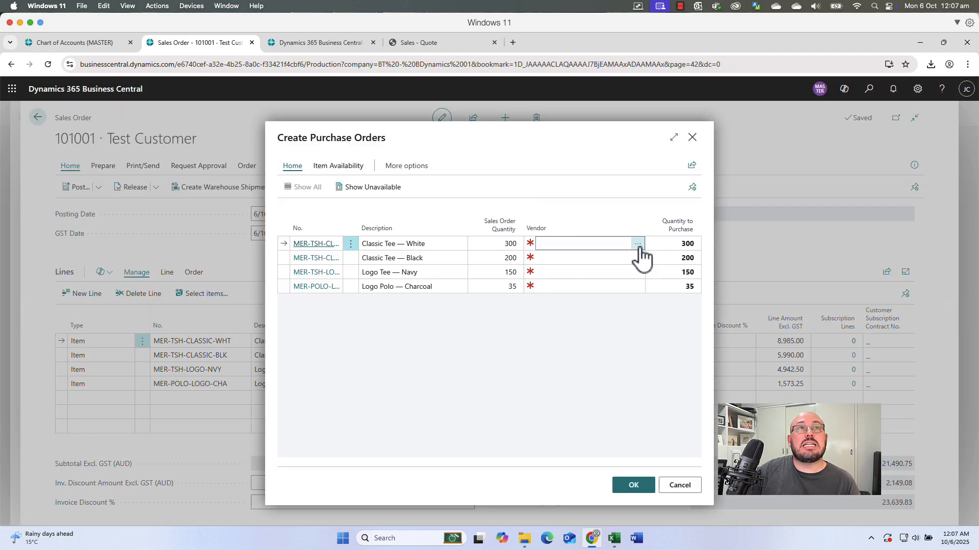
pyautogui.click(637, 245)
pyautogui.click(345, 245)
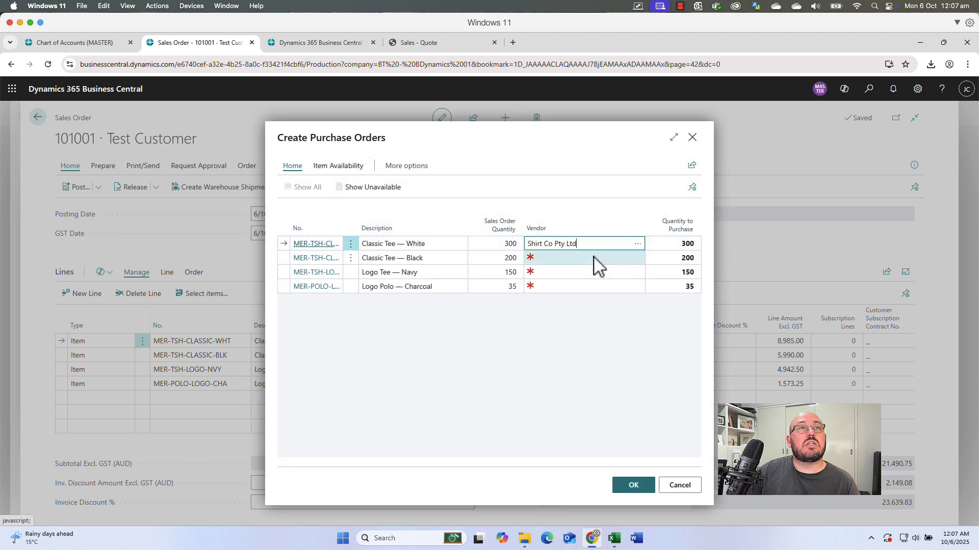
pyautogui.click(596, 260)
pyautogui.click(637, 258)
pyautogui.click(306, 240)
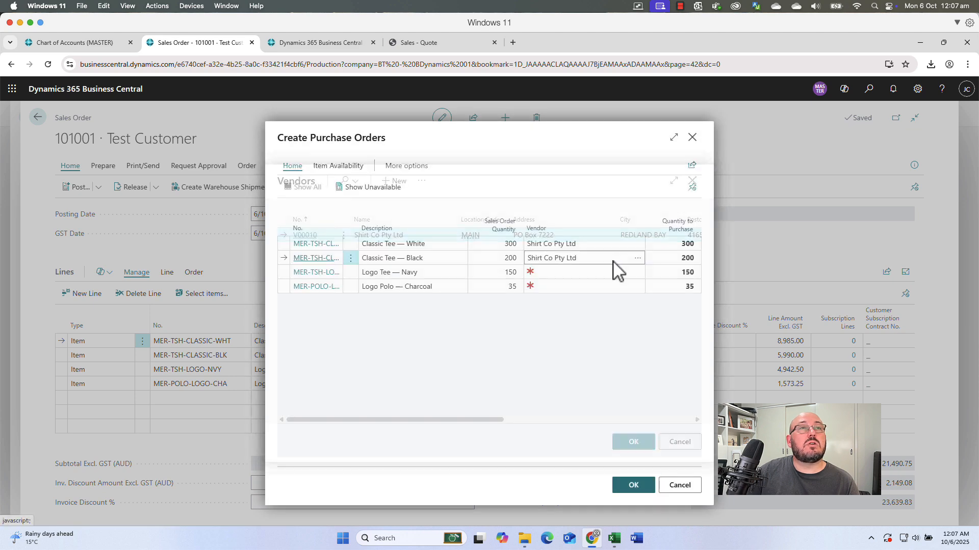
# - Assign vendor Shirt Co Pty Ltd to the Logo Tee — Navy and Logo Polo — Charcoal lines and create the purchase order
pyautogui.click(610, 272)
pyautogui.click(638, 272)
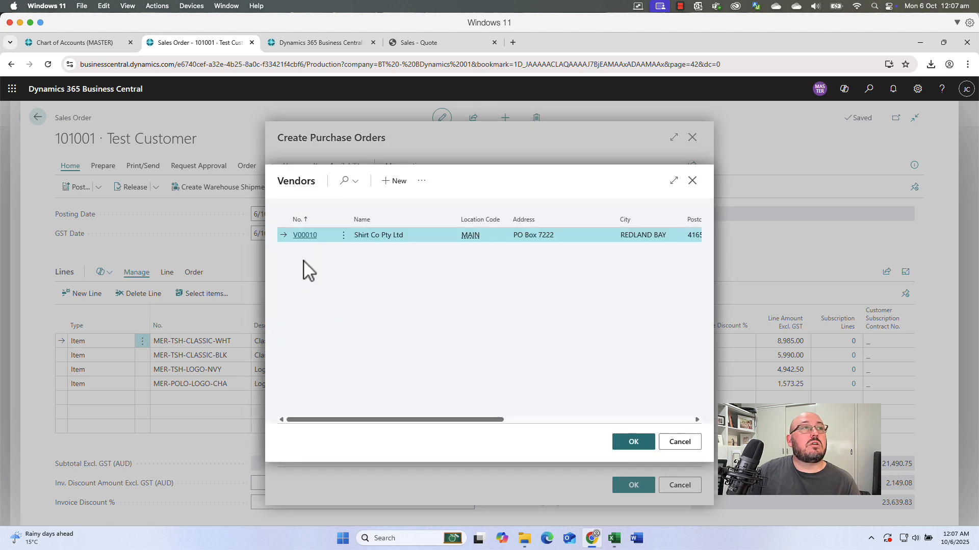
pyautogui.click(305, 235)
pyautogui.click(584, 284)
pyautogui.click(638, 285)
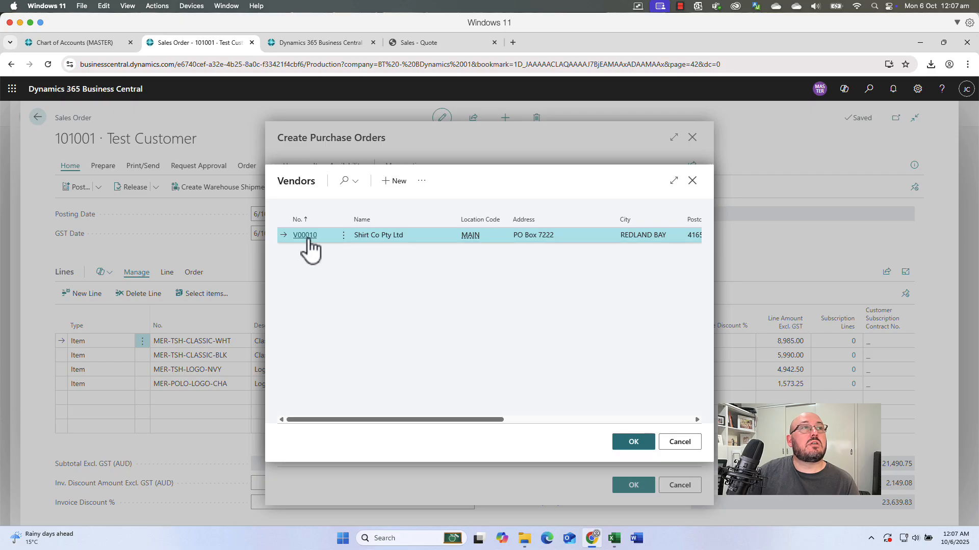
pyautogui.click(633, 442)
pyautogui.click(633, 485)
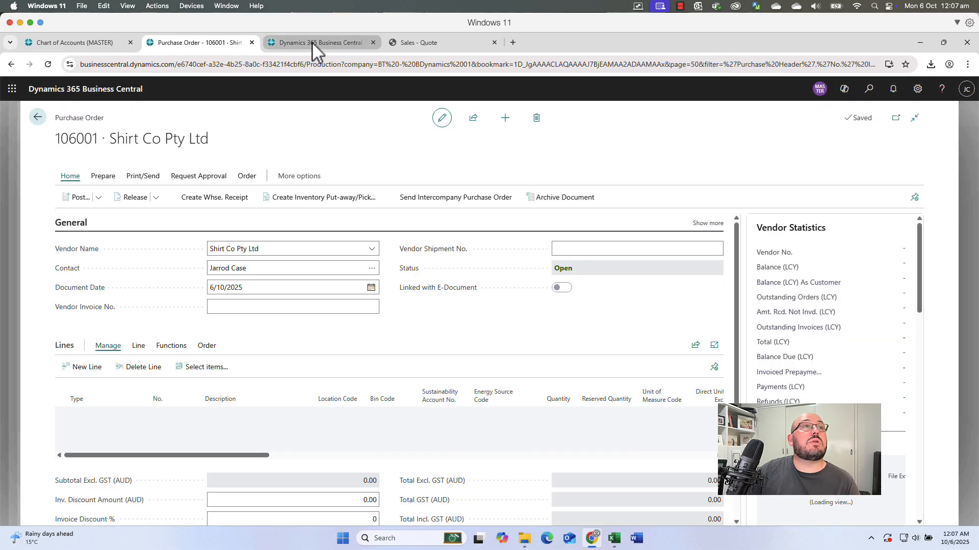
# - Open the Shirt Co Pty Ltd purchase order from the purchase orders list in the other Business Central browser tab
pyautogui.click(312, 42)
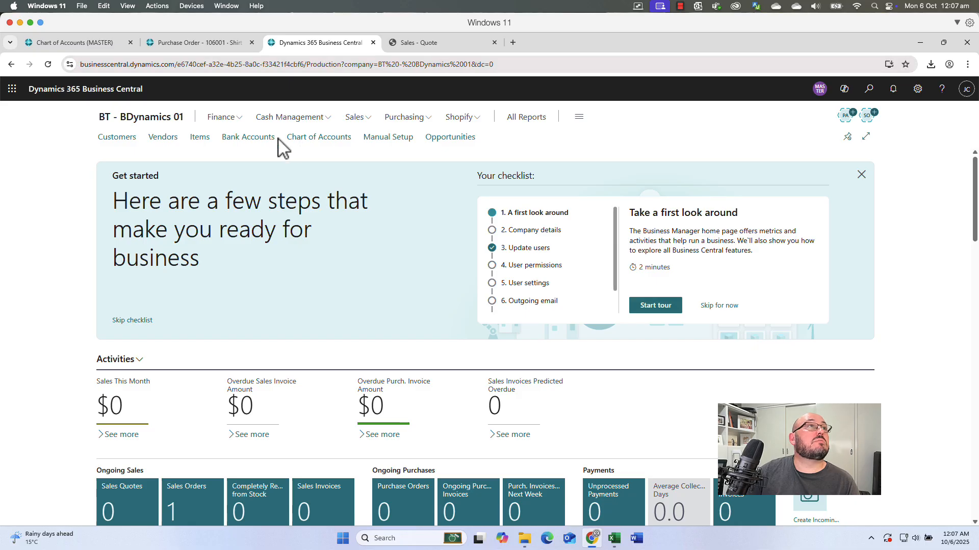
pyautogui.click(403, 118)
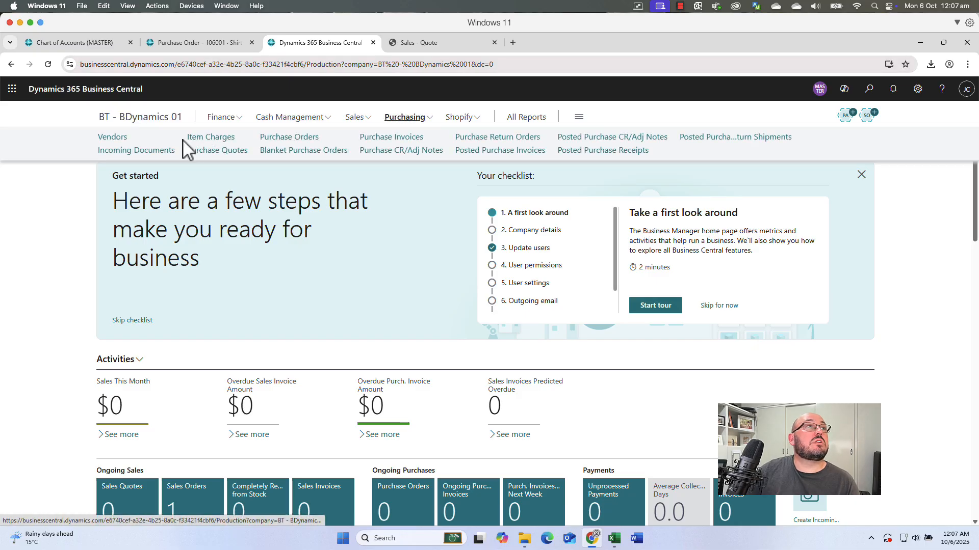
pyautogui.click(277, 140)
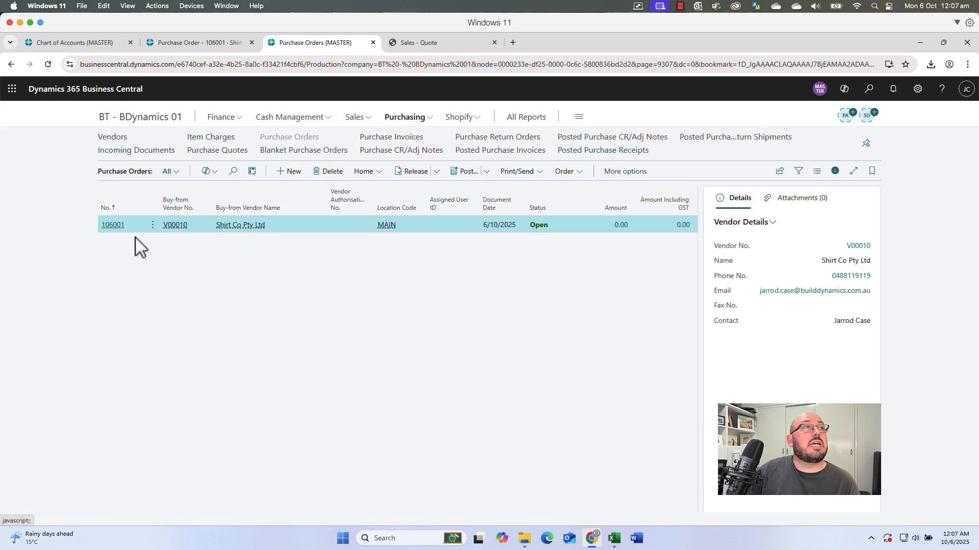
pyautogui.click(111, 225)
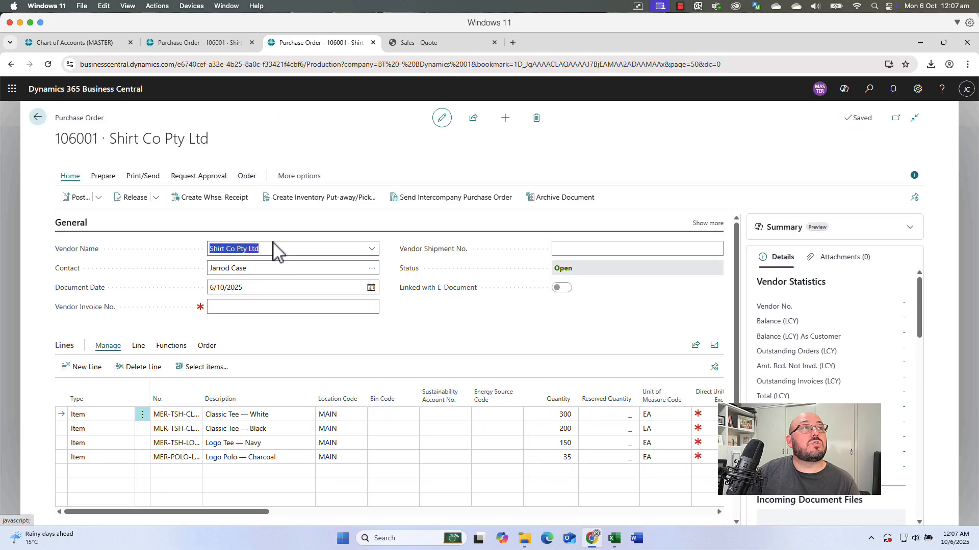
# - Set the direct unit costs to 12 for Classic Tee — White, 13 for Classic Tee — Black, 11 for Logo Tee — Navy and 11.50 for Logo Polo — Charcoal
pyautogui.scroll(-4, 468, 332)
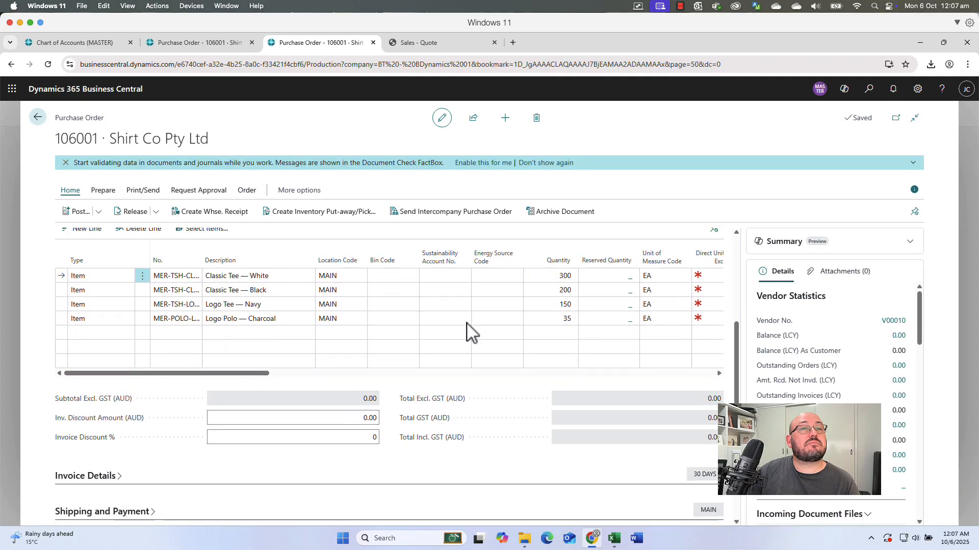
pyautogui.scroll(3, 562, 357)
pyautogui.click(707, 377)
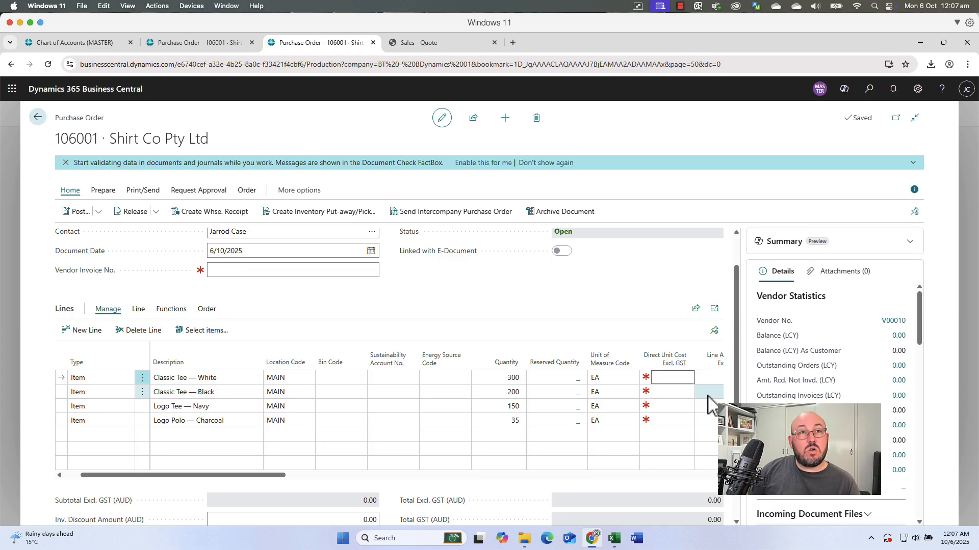
pyautogui.write('12')
pyautogui.press('Down')
pyautogui.write('13')
pyautogui.press('Down')
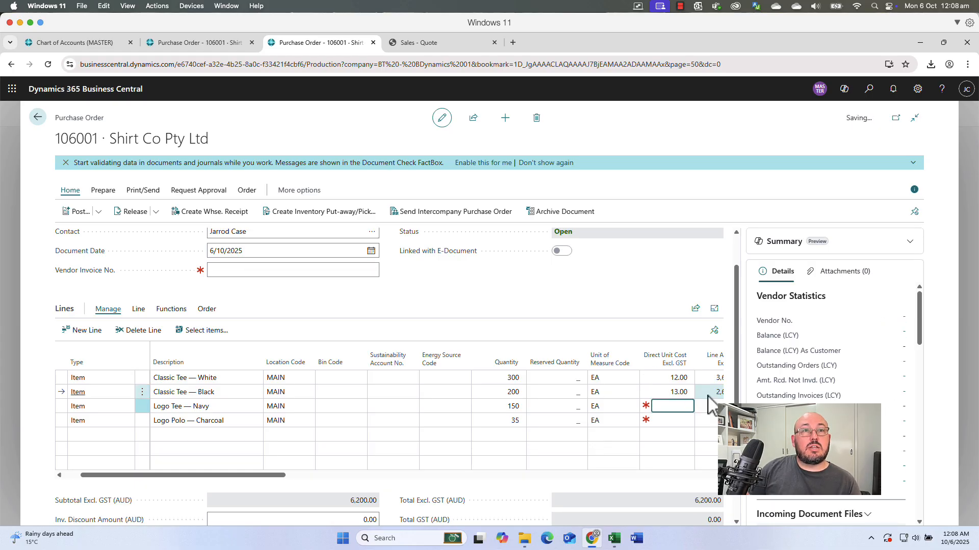
pyautogui.write('11')
pyautogui.press('Down')
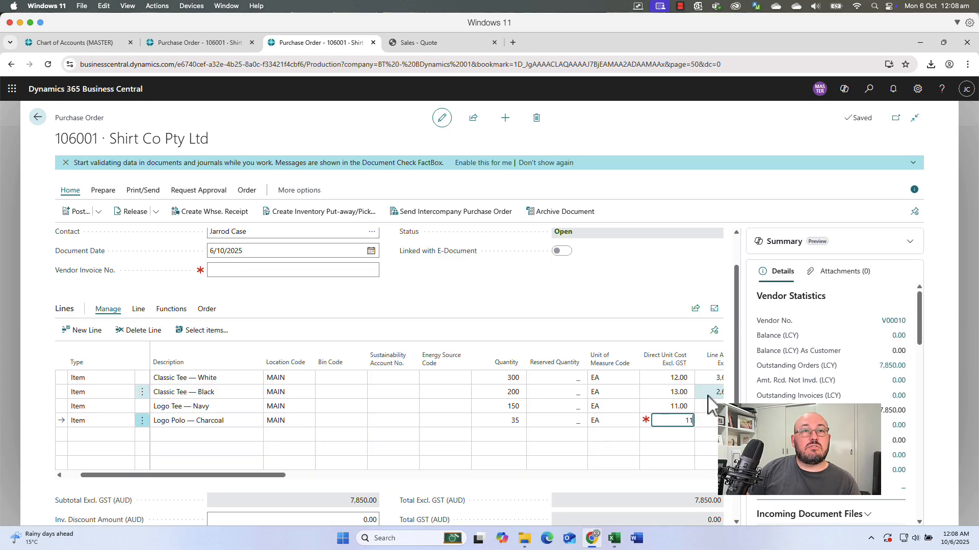
pyautogui.click(708, 395)
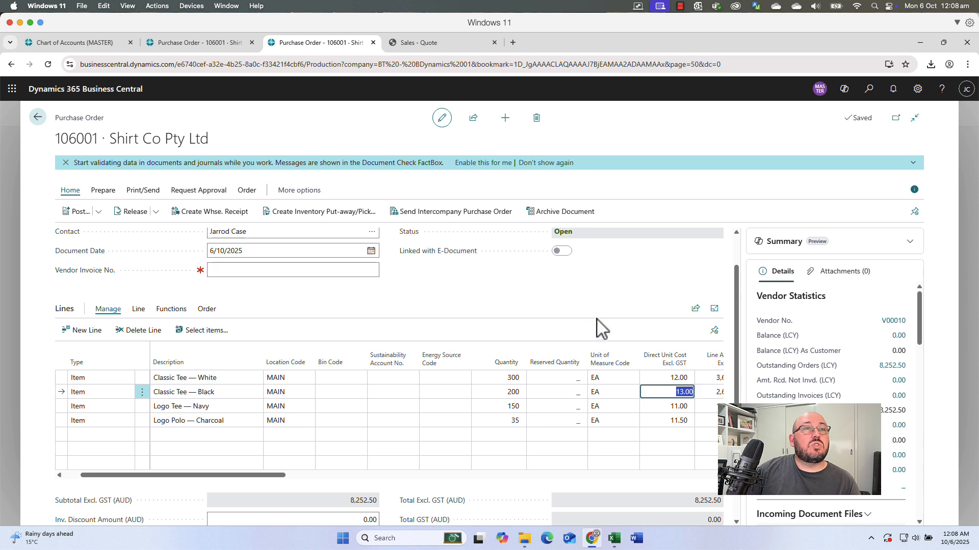
# - Check the purchase order's GST totals and open the Registration details on the Shirt Co Pty Ltd vendor card
pyautogui.scroll(-2, 604, 356)
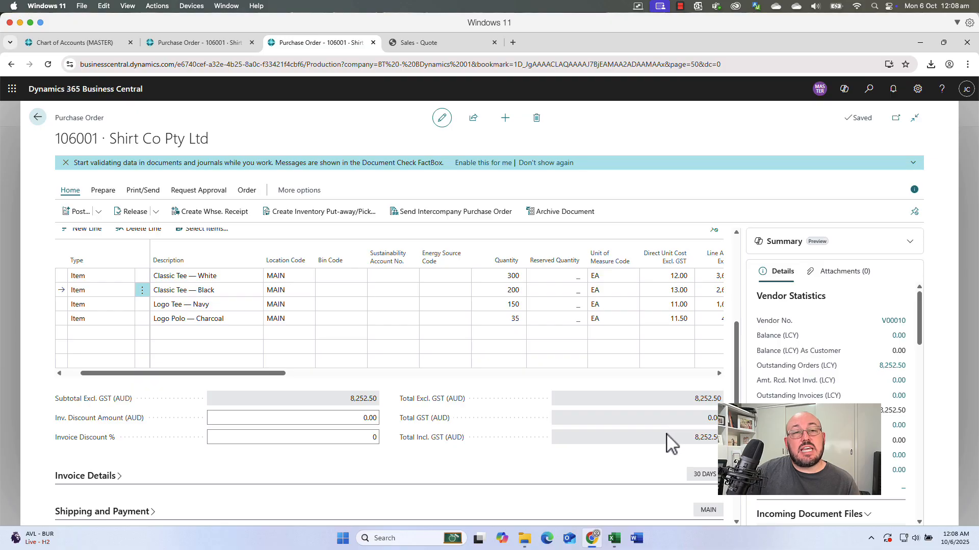
pyautogui.scroll(3, 539, 372)
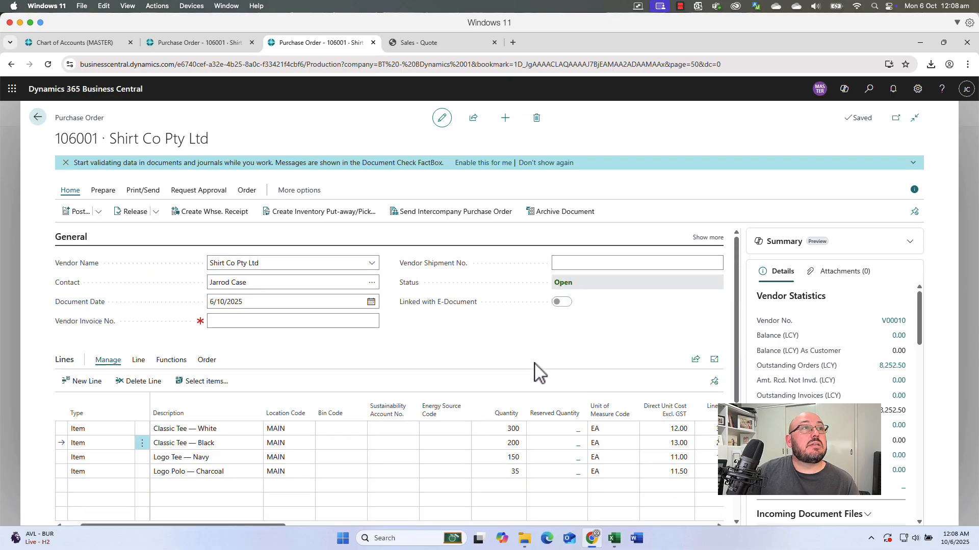
pyautogui.scroll(-4, 627, 406)
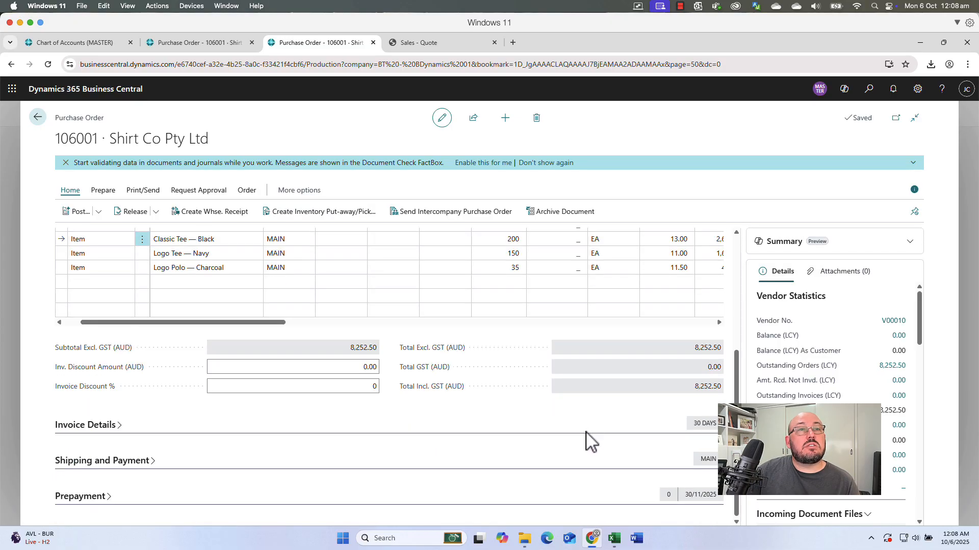
pyautogui.click(249, 195)
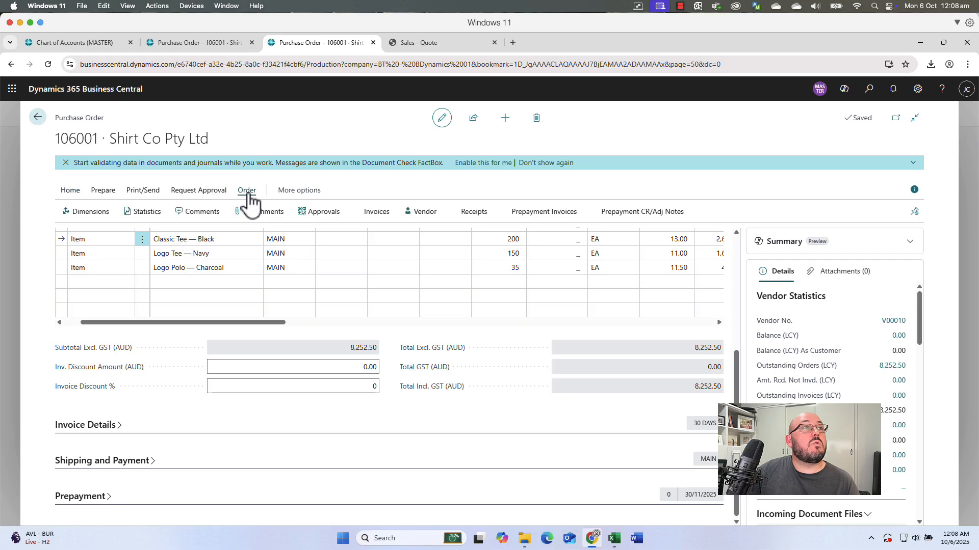
pyautogui.click(417, 224)
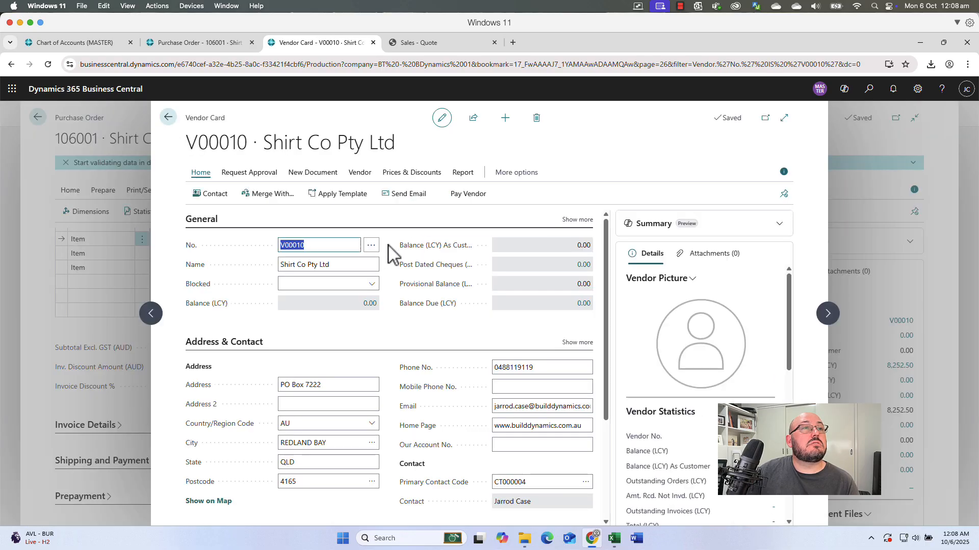
pyautogui.click(784, 173)
pyautogui.scroll(-4, 502, 317)
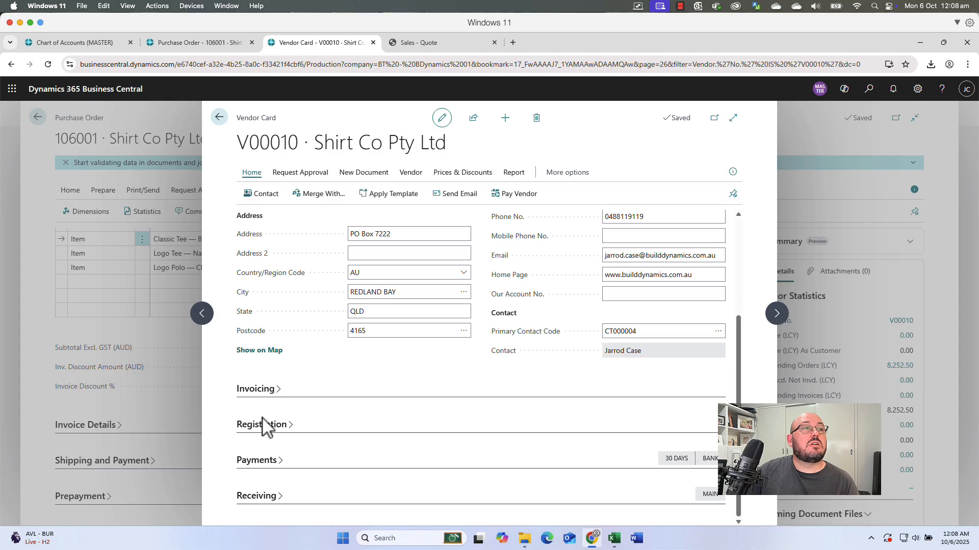
pyautogui.click(502, 431)
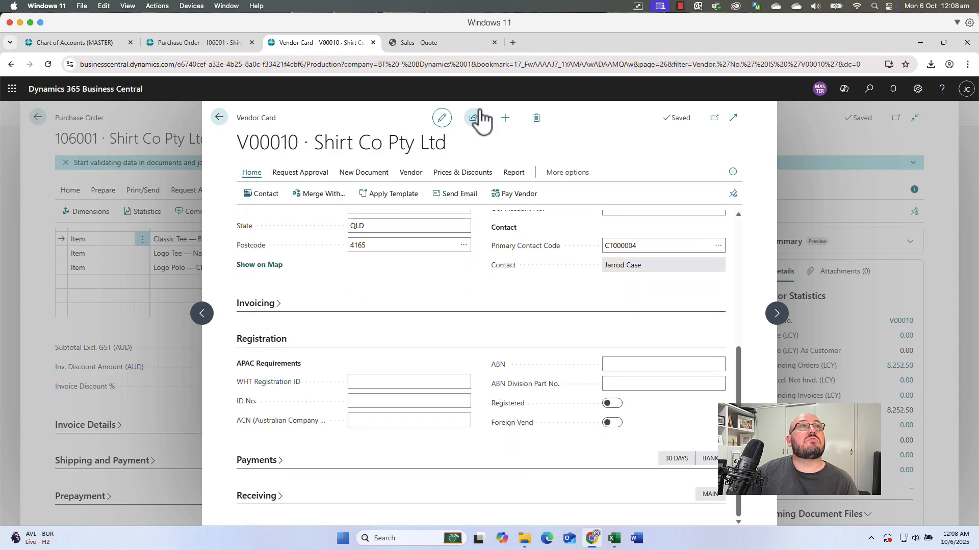
# - Switch to the browser tab with the sales quote PDF and load abr.business.gov.au there
pyautogui.click(456, 44)
pyautogui.click(463, 64)
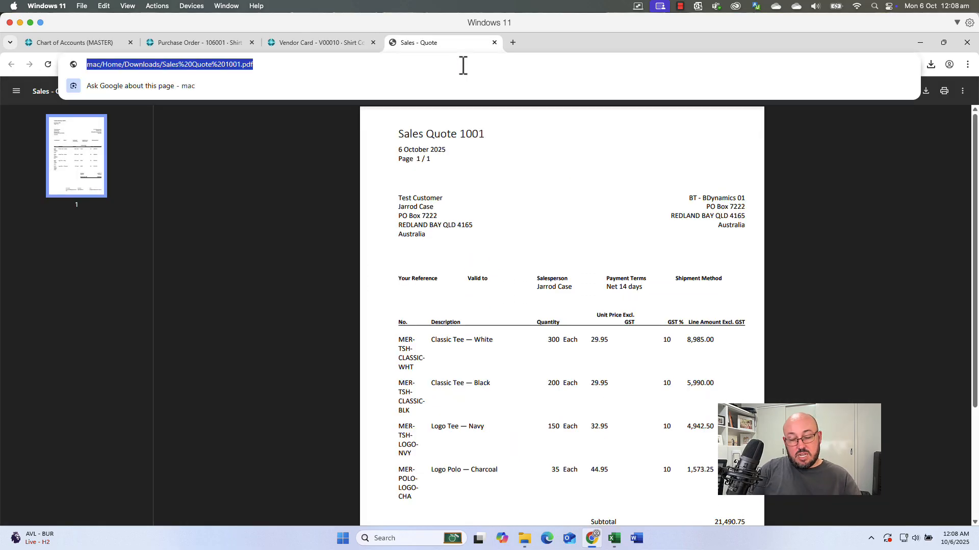
pyautogui.write('abr/business.')
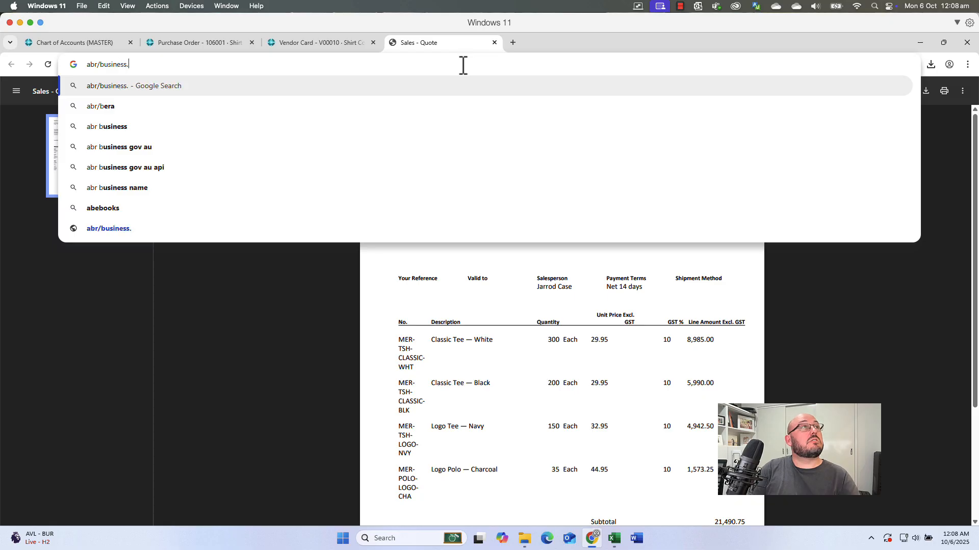
pyautogui.write('g')
pyautogui.hotkey('ctrl', 'a')
pyautogui.write('abr/.')
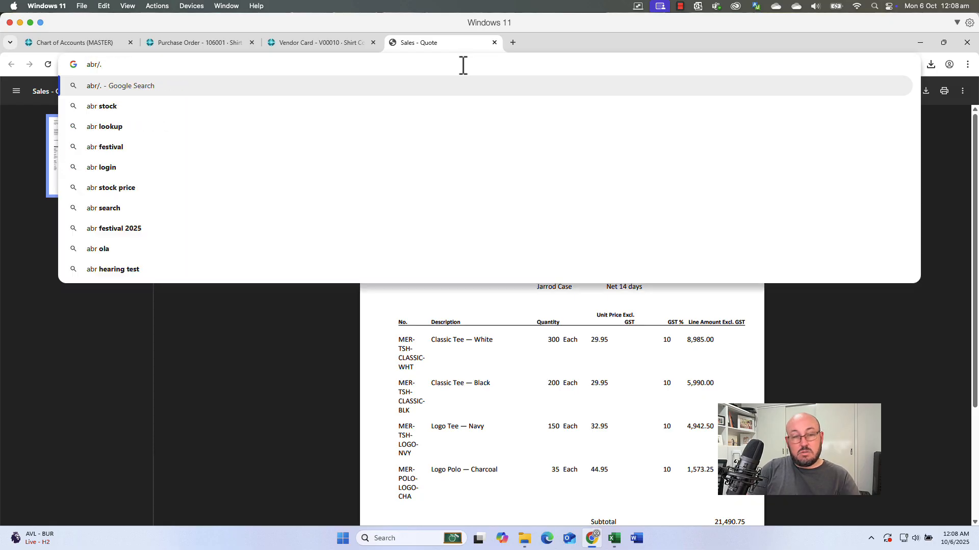
pyautogui.press('BackSpace')
pyautogui.press('BackSpace')
pyautogui.write('.bus')
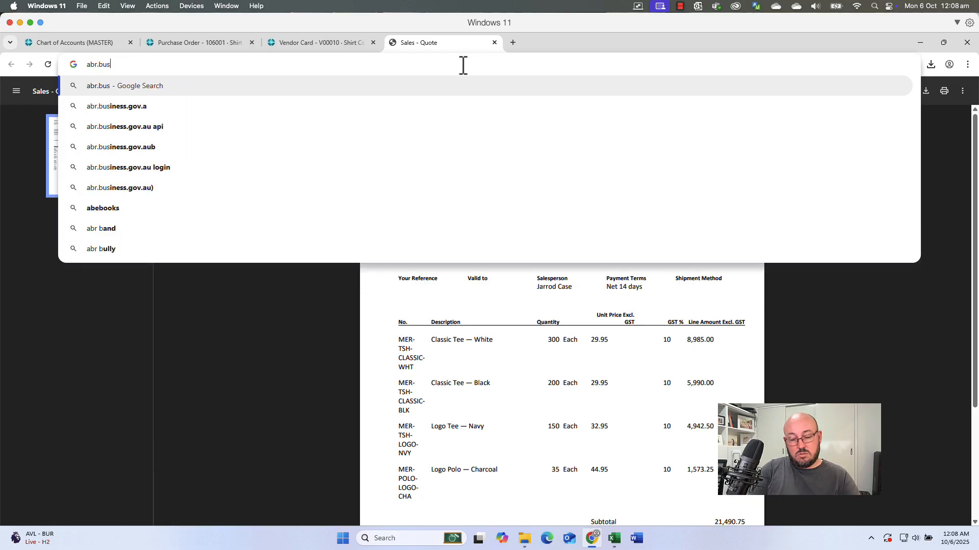
pyautogui.write('iness.gov.au')
pyautogui.press('Return')
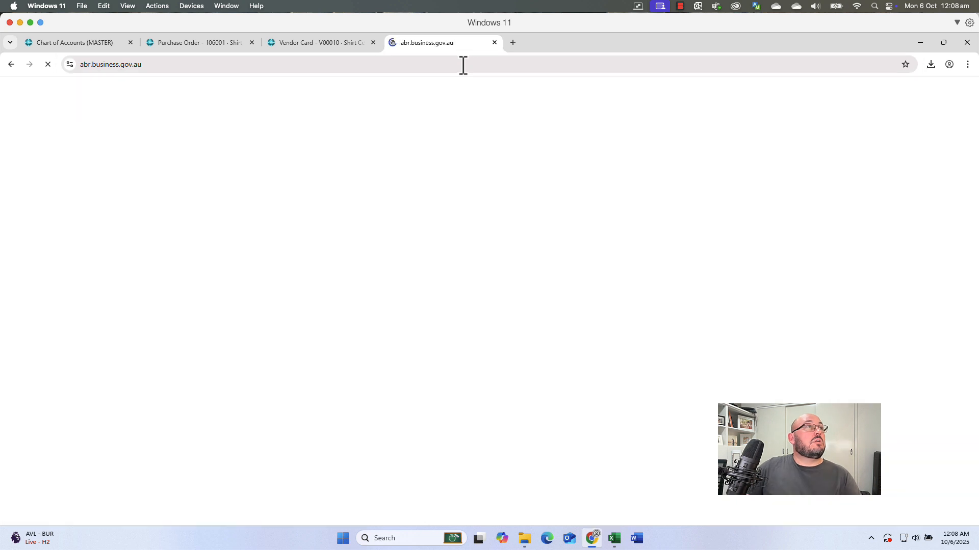
# - Search ABN Lookup for build dynamics, open the Build Dynamics Pty Ltd record and copy its ABN
pyautogui.click(461, 279)
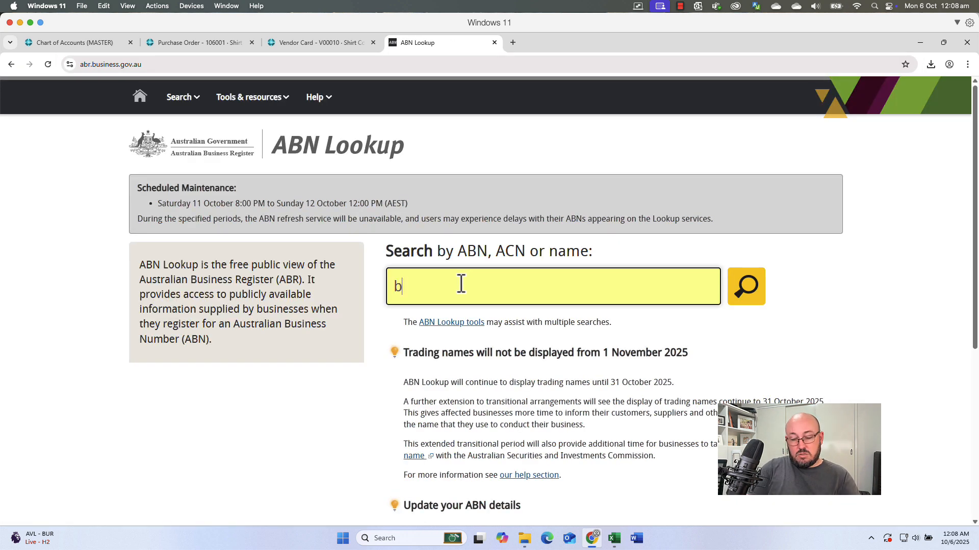
pyautogui.press('Return')
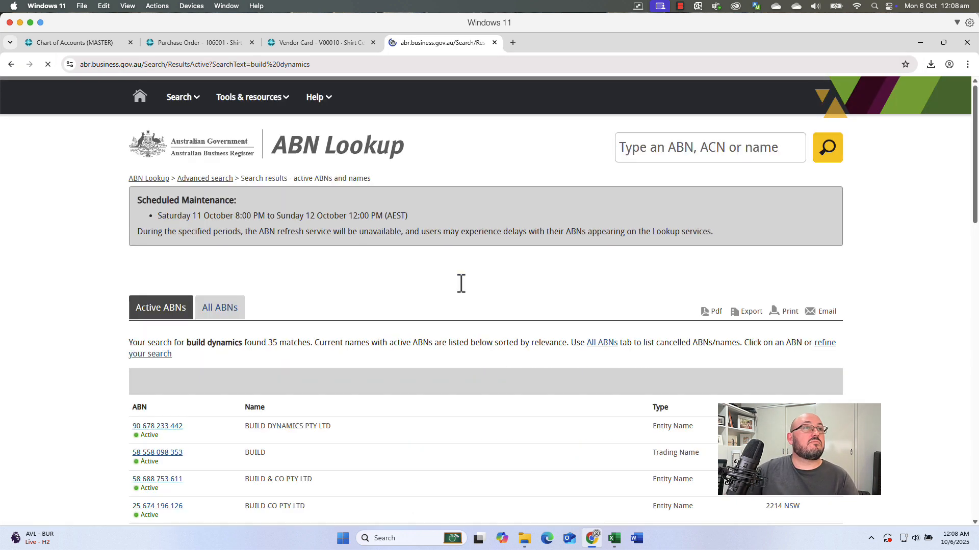
pyautogui.click(157, 427)
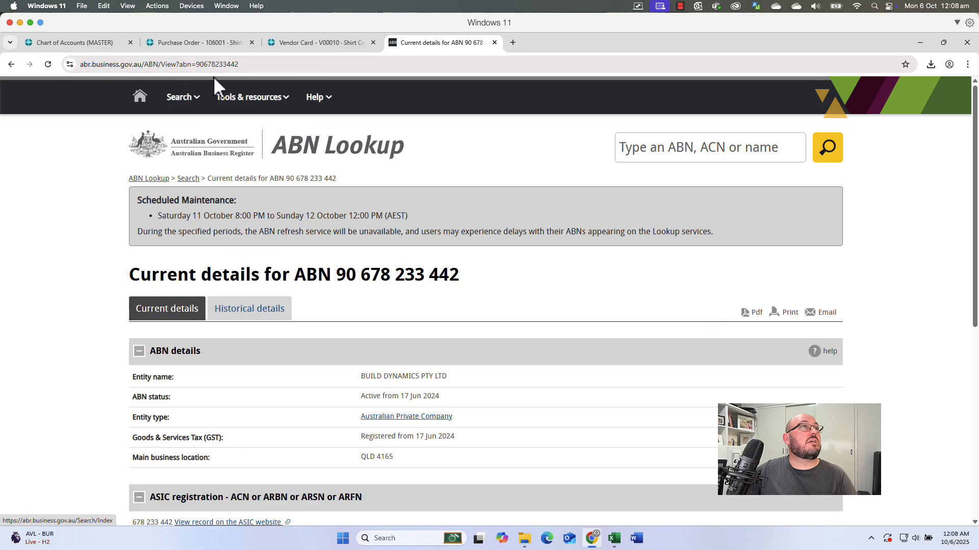
pyautogui.doubleClick(253, 64)
# - Enter the copied ABN on the Shirt Co Pty Ltd vendor card, mark the vendor as Registered and close the card
pyautogui.click(298, 43)
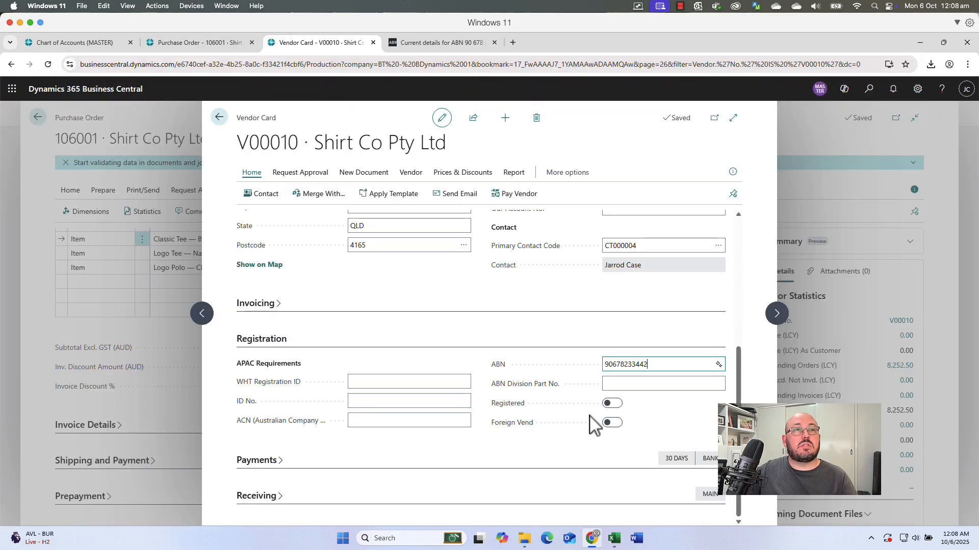
pyautogui.press('Tab')
pyautogui.click(613, 405)
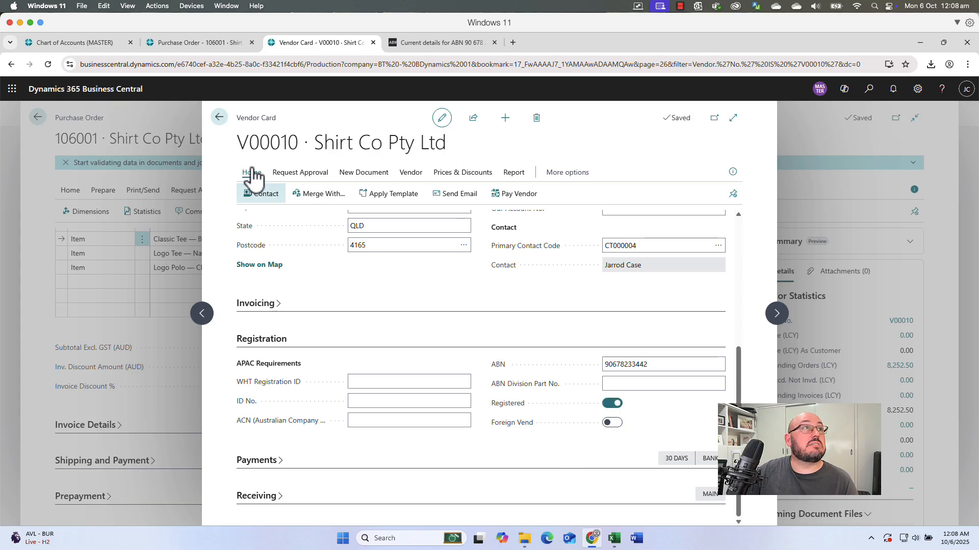
pyautogui.click(217, 115)
# - Reselect Shirt Co Pty Ltd as the vendor on the purchase order
pyautogui.scroll(4, 308, 364)
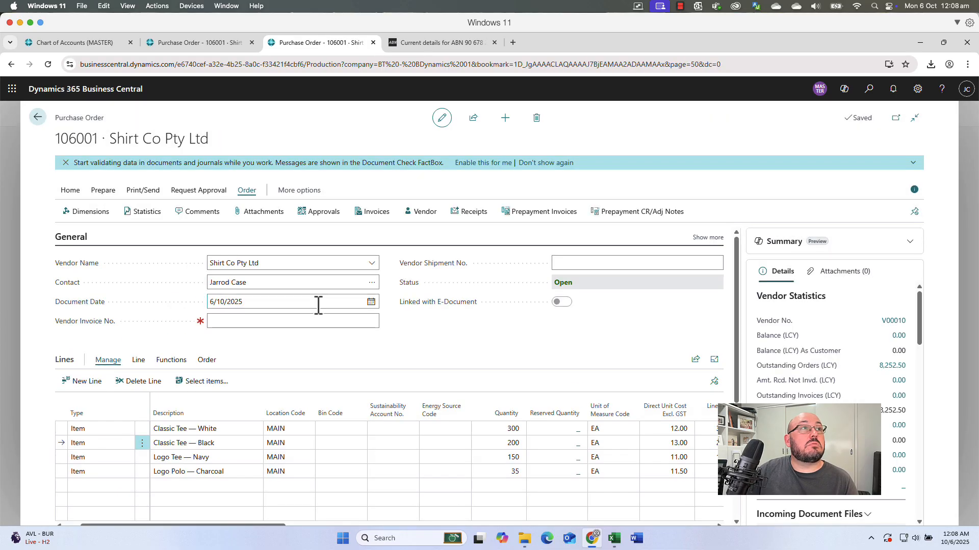
pyautogui.click(328, 263)
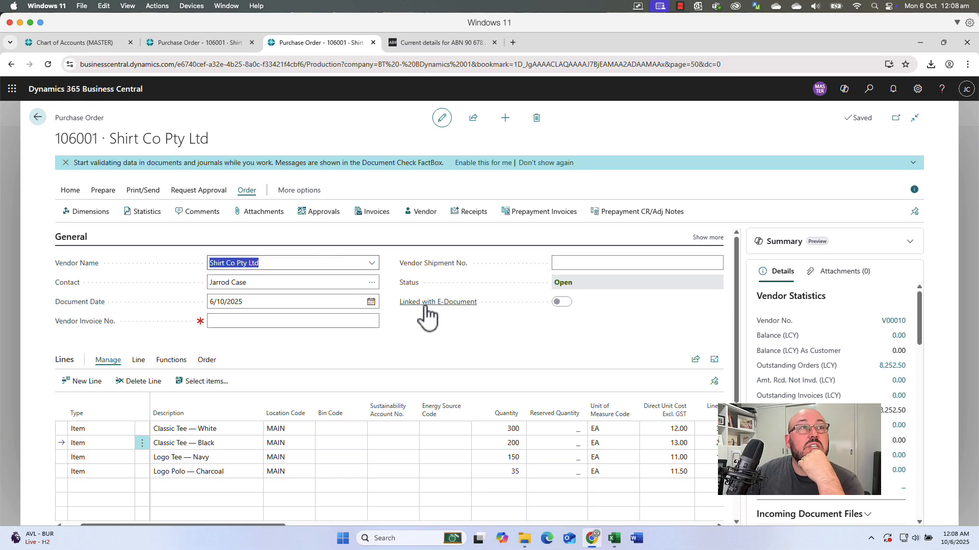
pyautogui.click(370, 264)
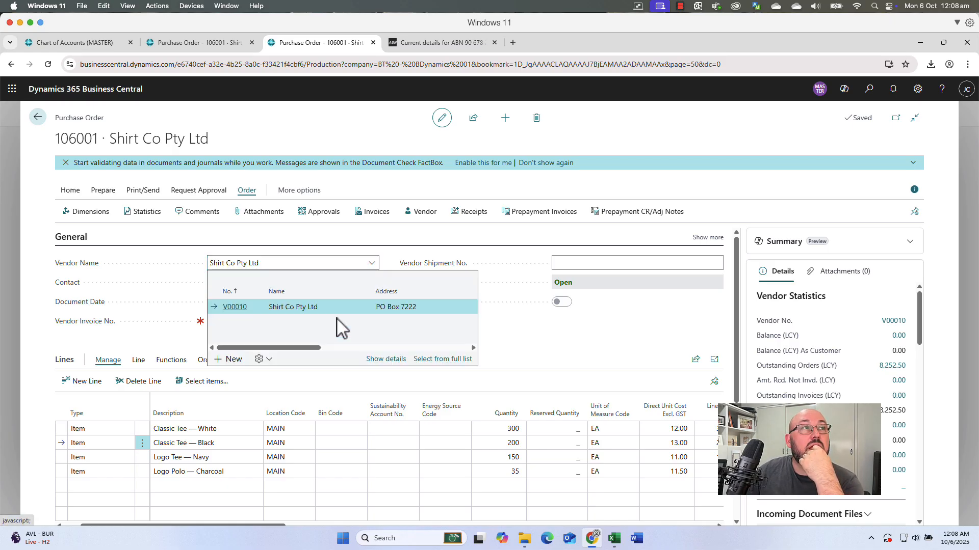
pyautogui.click(224, 306)
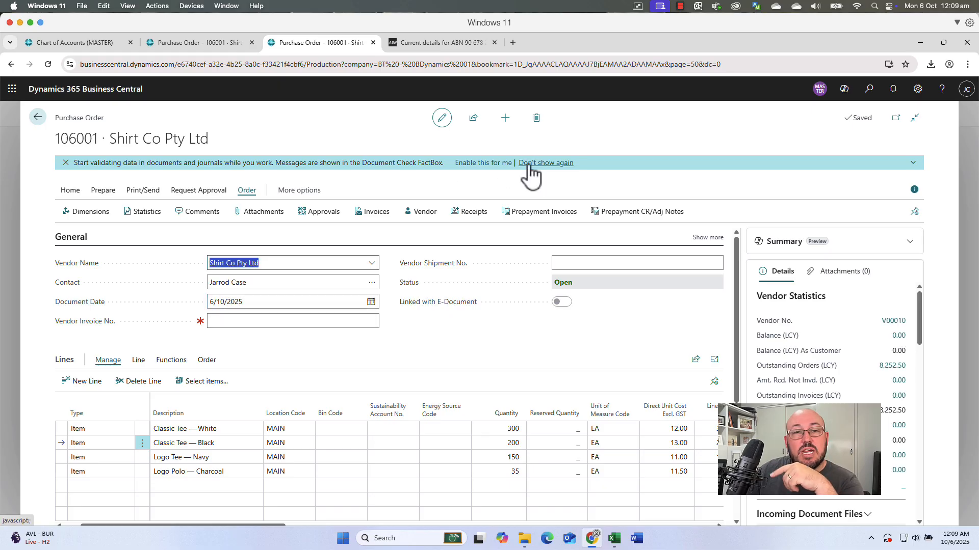
# - Delete the Shirt Co Pty Ltd purchase order and return to the Test Customer sales order
pyautogui.click(536, 118)
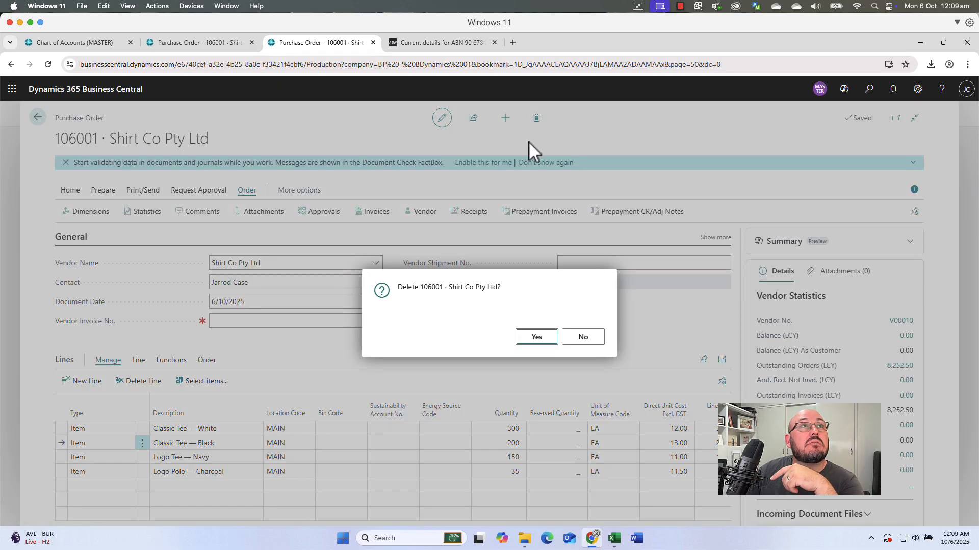
pyautogui.click(535, 337)
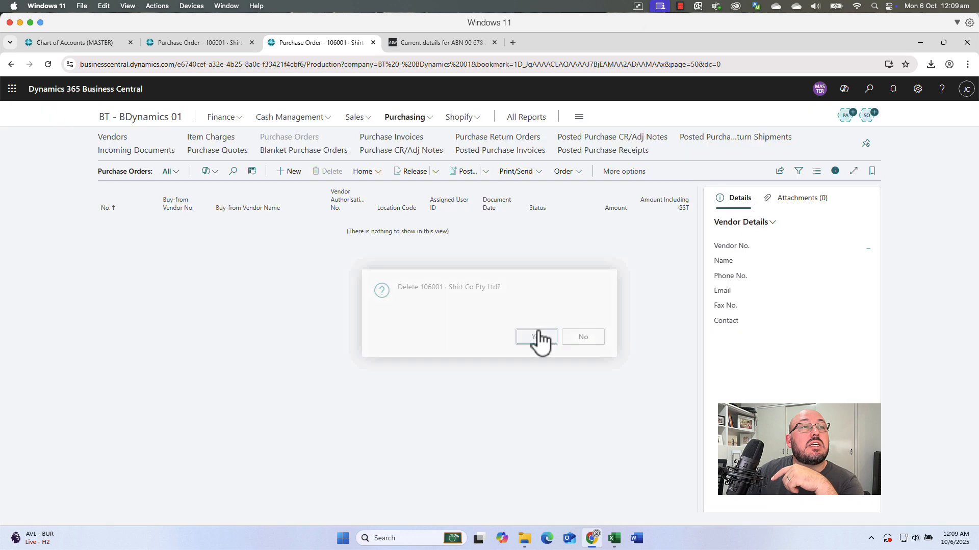
pyautogui.click(214, 44)
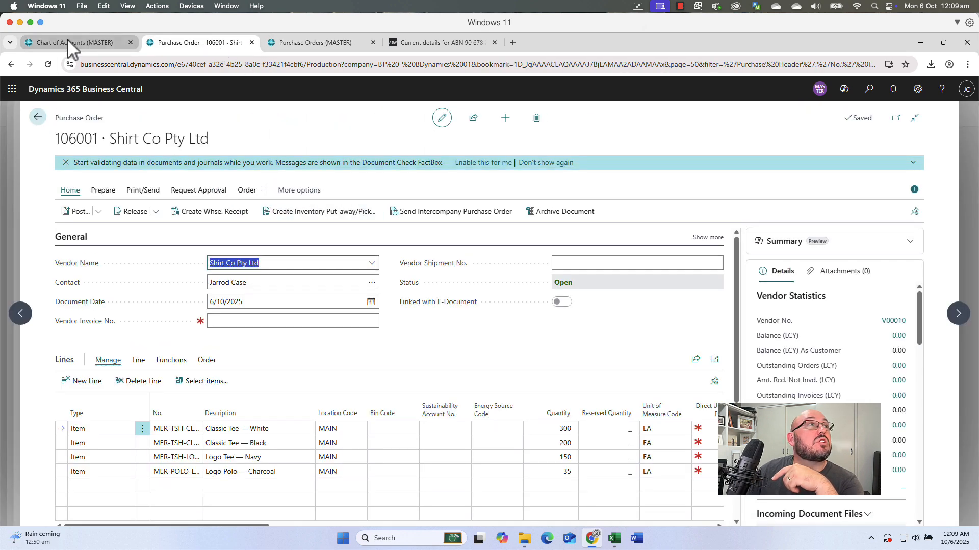
pyautogui.click(38, 118)
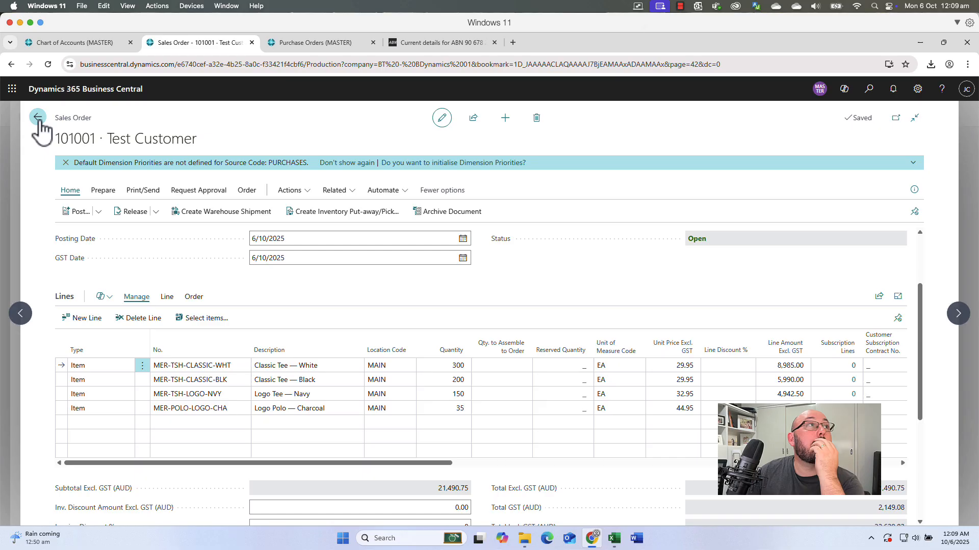
# - Start creating purchase orders from the sales order and assign vendor Shirt Co Pty Ltd to the Classic Tee — White line
pyautogui.click(290, 190)
pyautogui.moveTo(326, 210)
pyautogui.moveTo(400, 218)
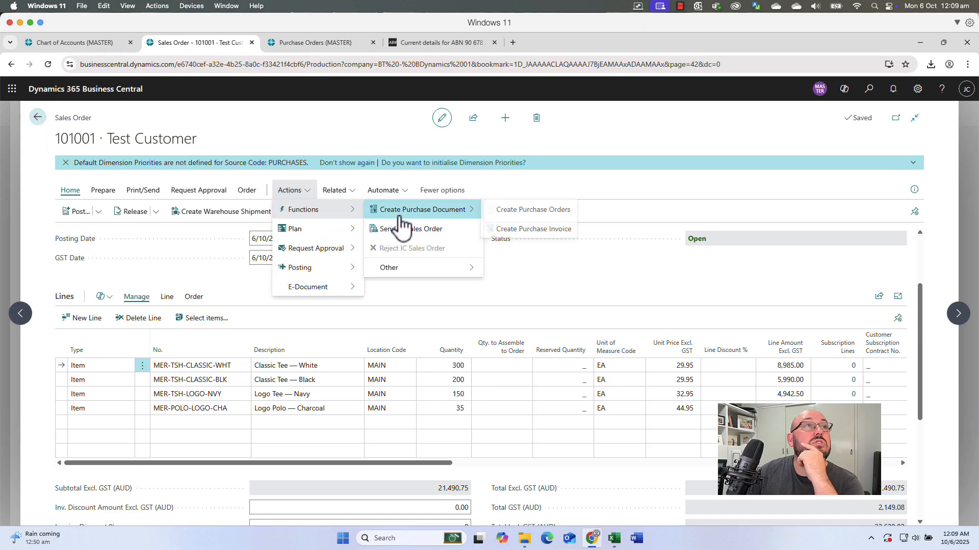
pyautogui.click(505, 211)
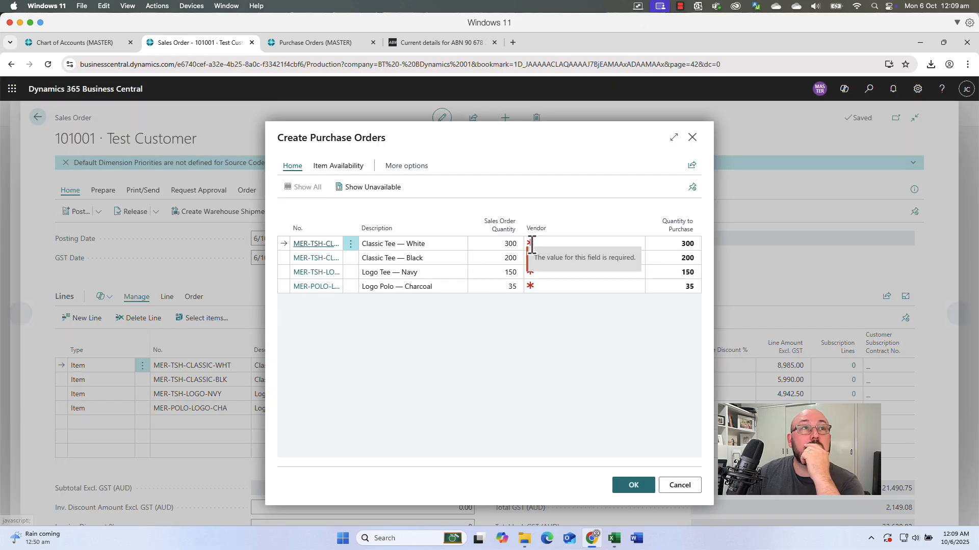
pyautogui.click(531, 243)
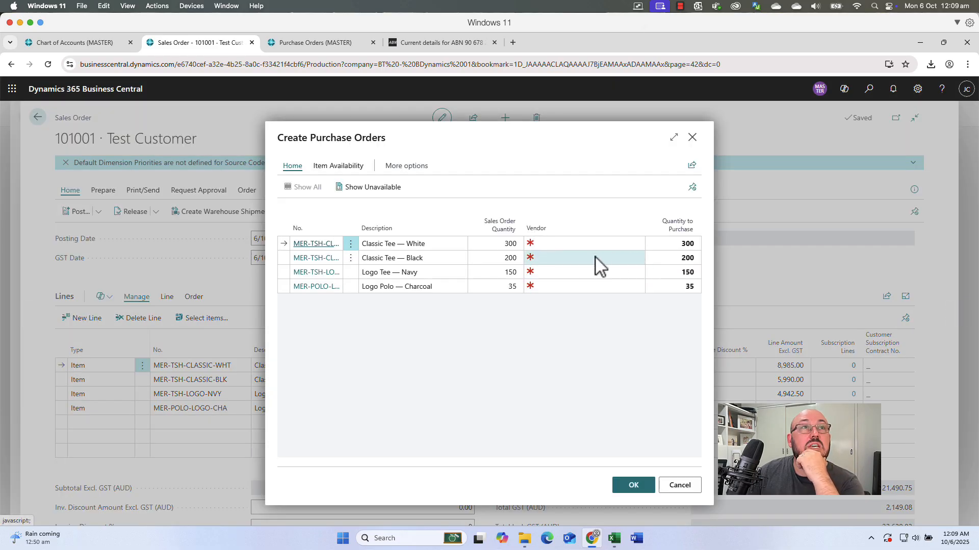
pyautogui.click(636, 246)
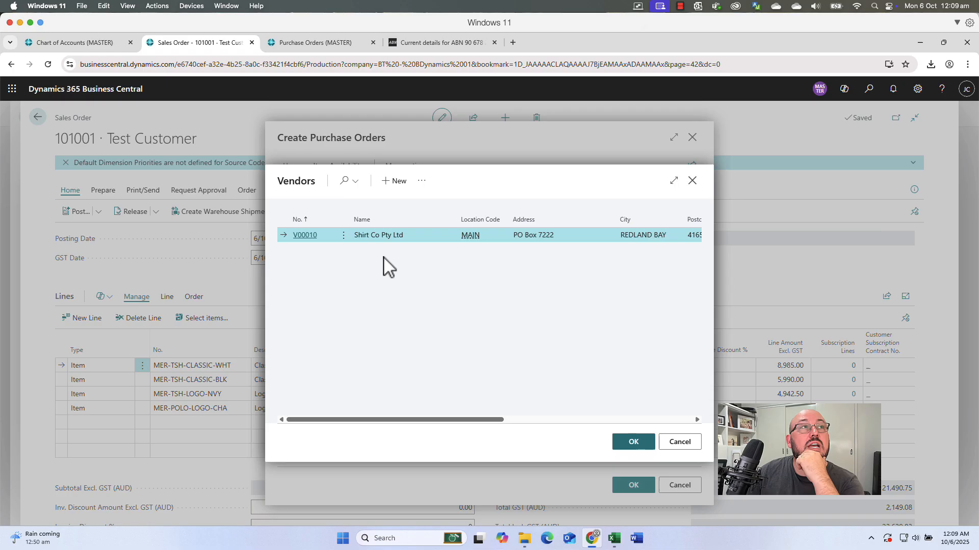
pyautogui.click(304, 236)
# - Assign Shirt Co Pty Ltd as vendor to the Classic Tee — Black, Logo Tee and Logo Polo lines and create the purchase order
pyautogui.click(599, 259)
pyautogui.click(638, 258)
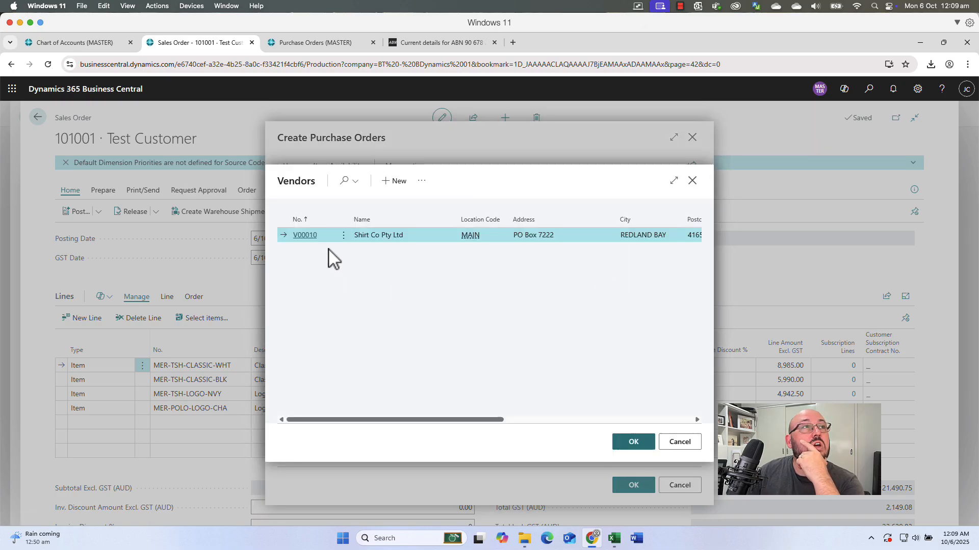
pyautogui.click(347, 238)
pyautogui.click(601, 272)
pyautogui.click(637, 272)
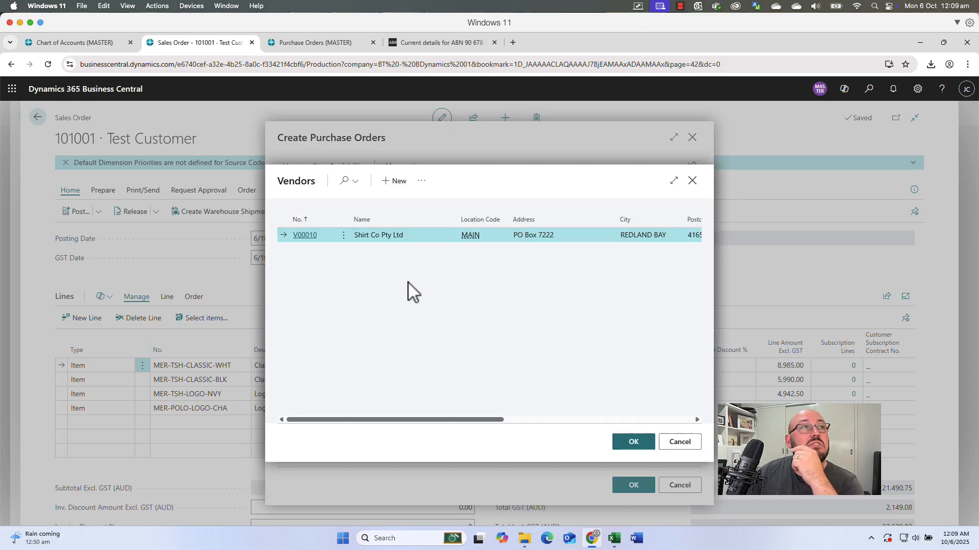
pyautogui.click(306, 255)
pyautogui.click(593, 286)
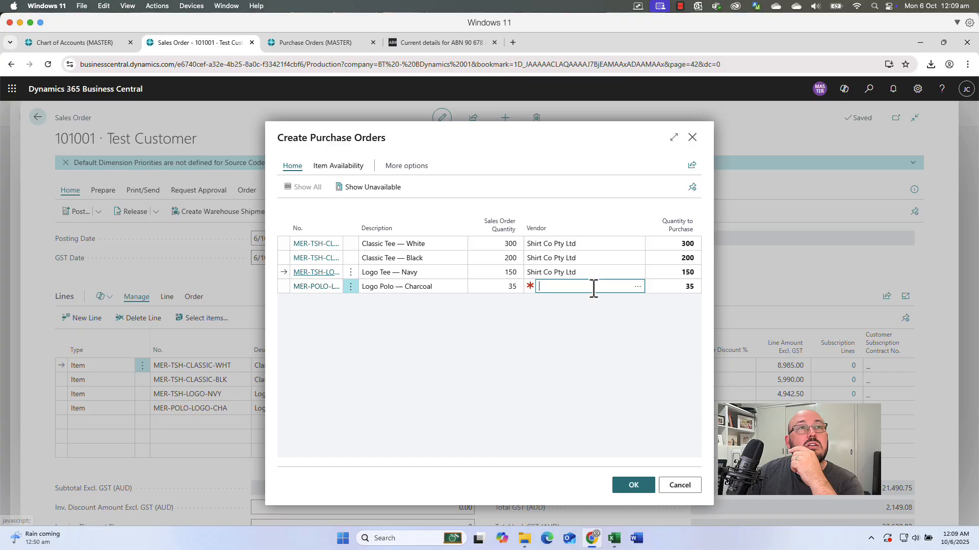
pyautogui.click(638, 286)
pyautogui.click(303, 236)
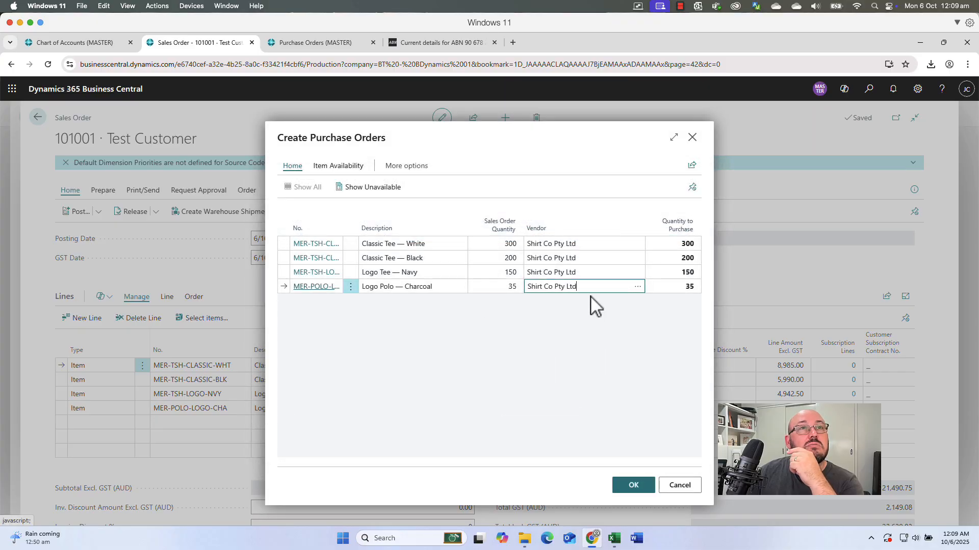
pyautogui.click(634, 487)
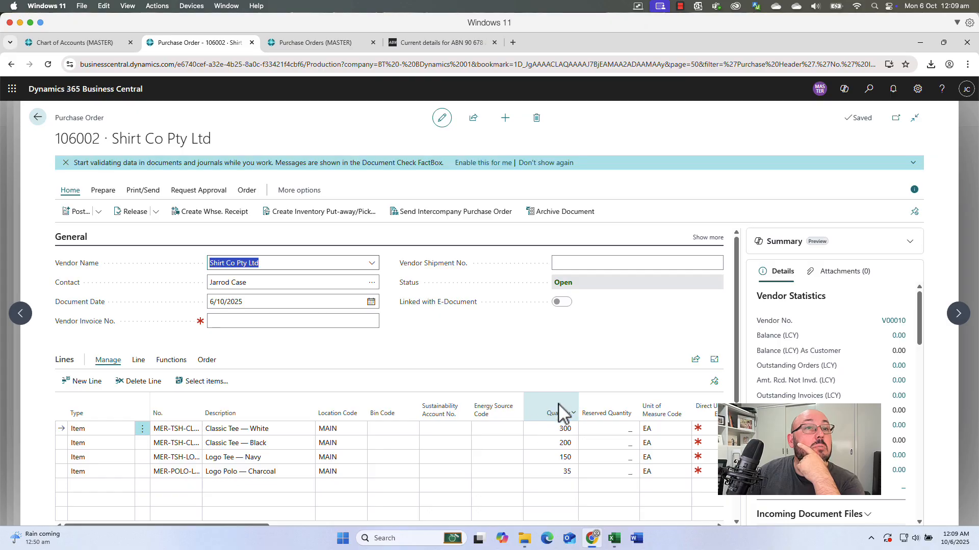
# - Set the purchase lines' direct unit costs excluding GST to 11, 12, 13 and 11.50, in line order
pyautogui.scroll(-1, 559, 406)
pyautogui.click(709, 381)
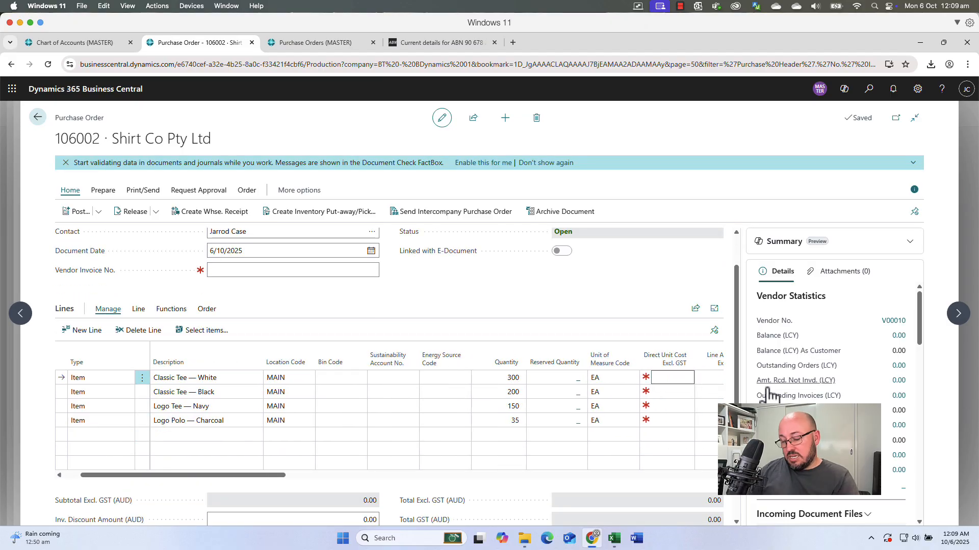
pyautogui.write('11')
pyautogui.press('Down')
pyautogui.write('12')
pyautogui.press('Down')
pyautogui.write('13')
pyautogui.press('Down')
pyautogui.write('11.')
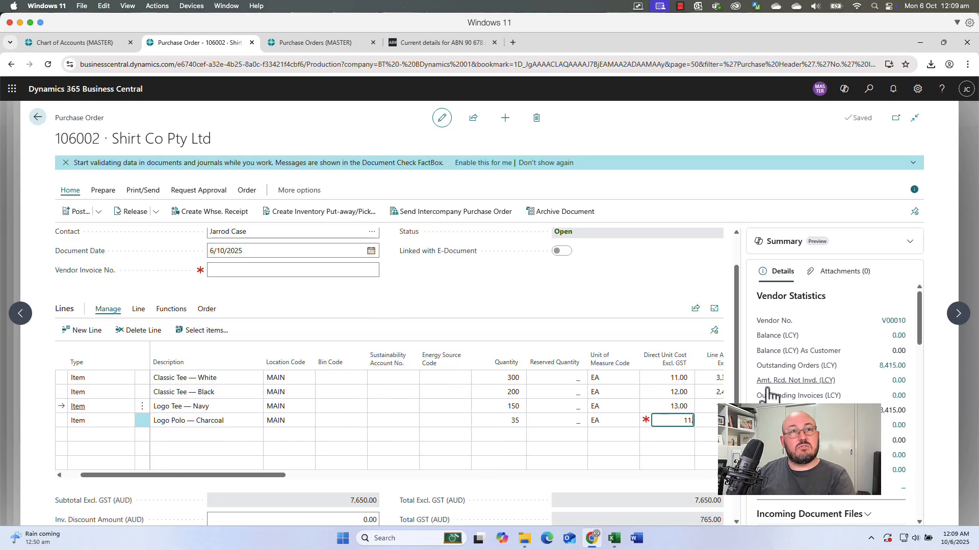
pyautogui.write('50')
pyautogui.press('Up')
pyautogui.press('Up')
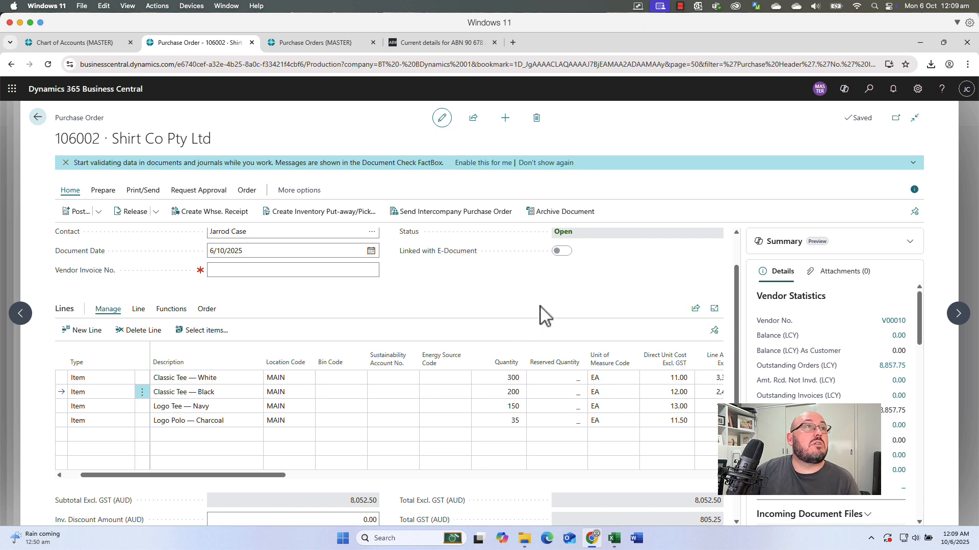
# - Check the Total GST amount in the purchase order totals
pyautogui.scroll(1, 512, 330)
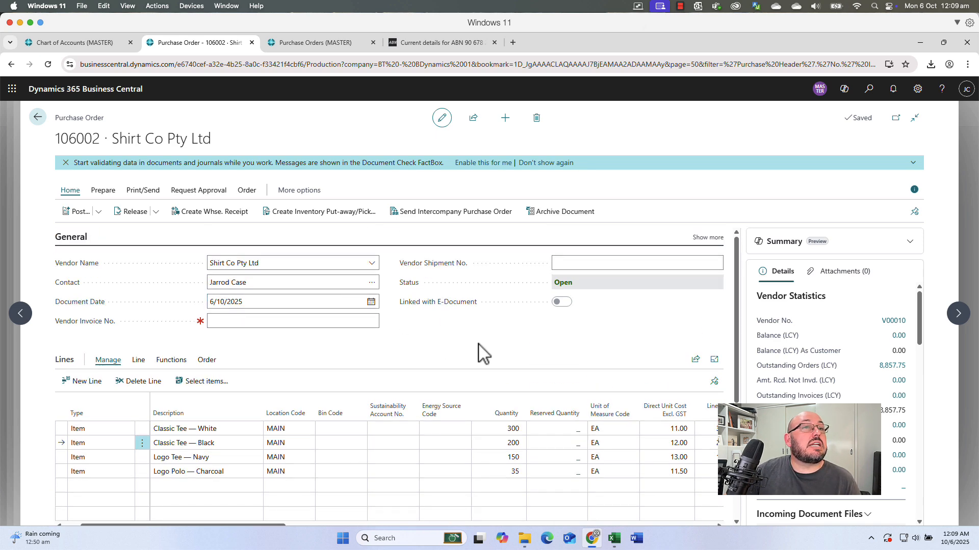
pyautogui.scroll(-4, 551, 403)
pyautogui.moveTo(699, 367); pyautogui.dragTo(719, 367)
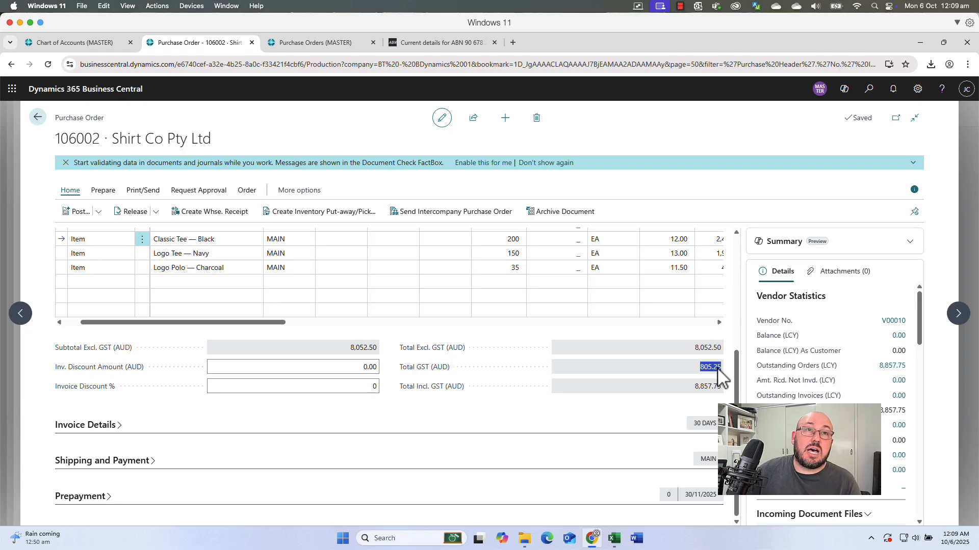
pyautogui.scroll(4, 710, 382)
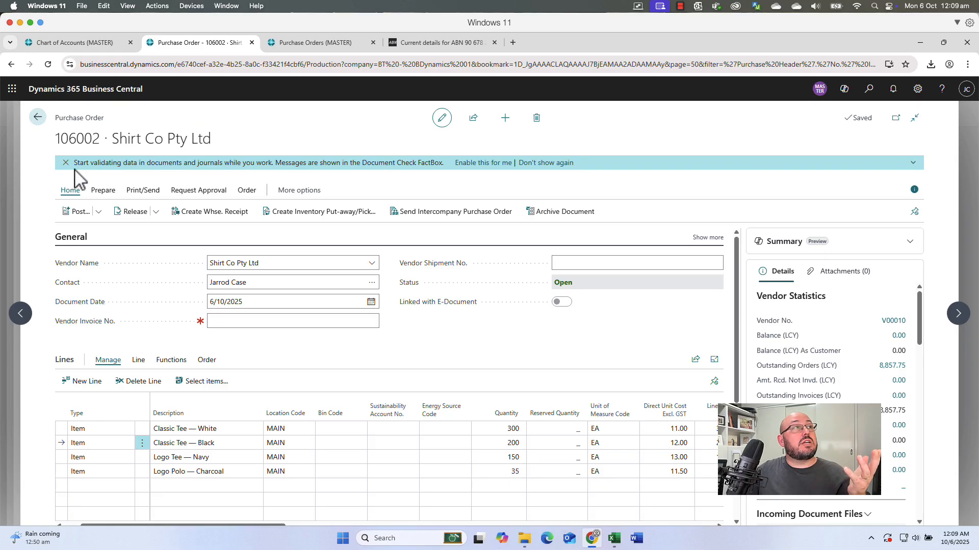
# - Dismiss the data validation notification, check the Chart of Accounts for net changes and return to the purchase order
pyautogui.click(65, 163)
pyautogui.click(92, 43)
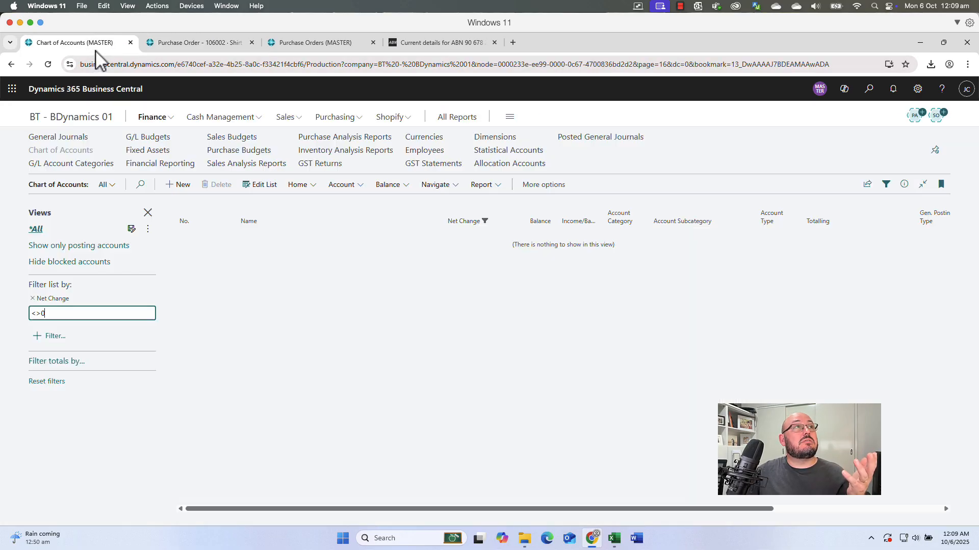
pyautogui.click(302, 316)
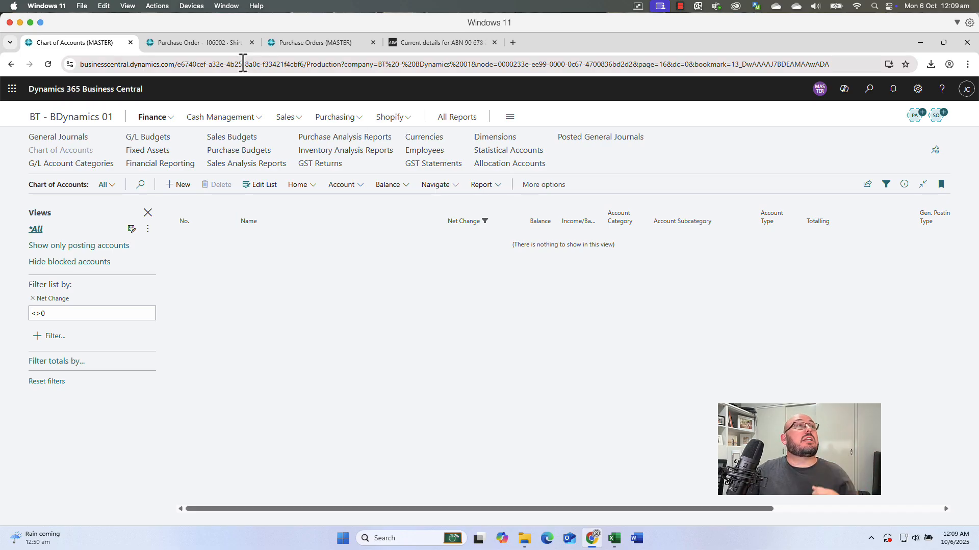
pyautogui.click(220, 44)
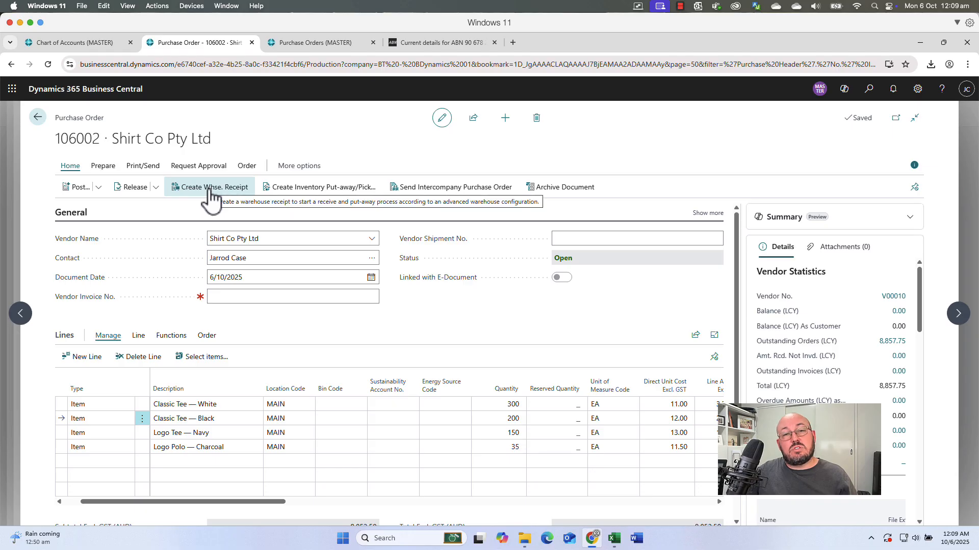
# - Try to set Qty. to Receive to 50 on the Classic Tee — White purchase line
pyautogui.scroll(-1, 408, 362)
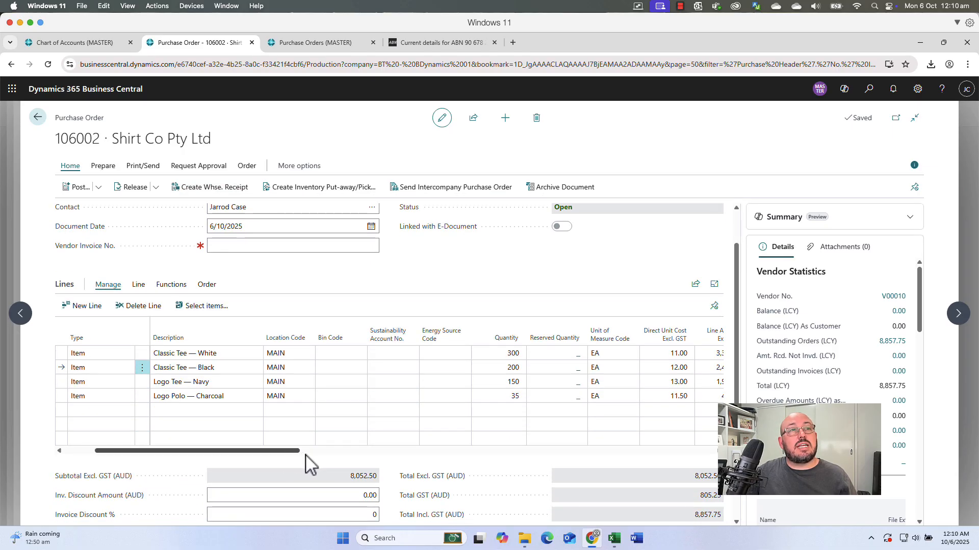
pyautogui.moveTo(301, 451); pyautogui.dragTo(415, 463)
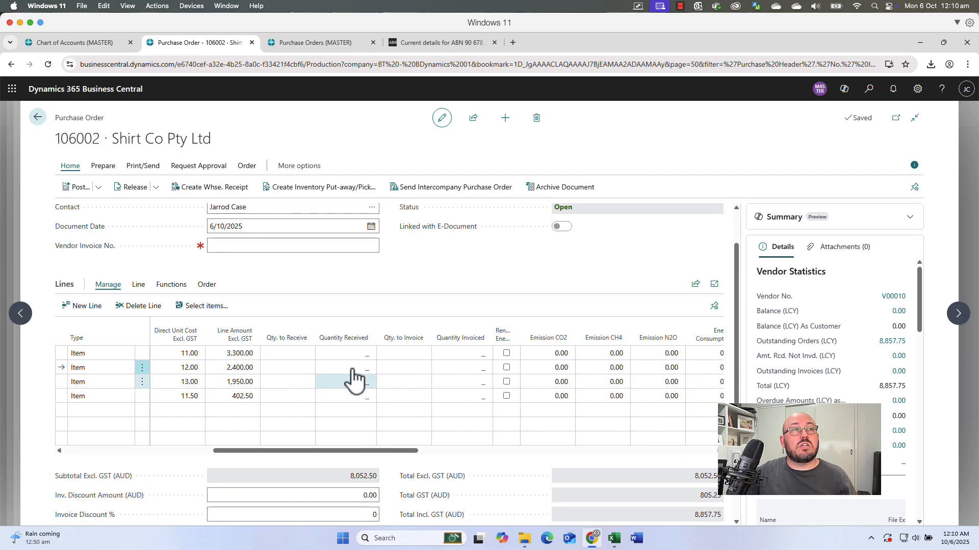
pyautogui.click(285, 355)
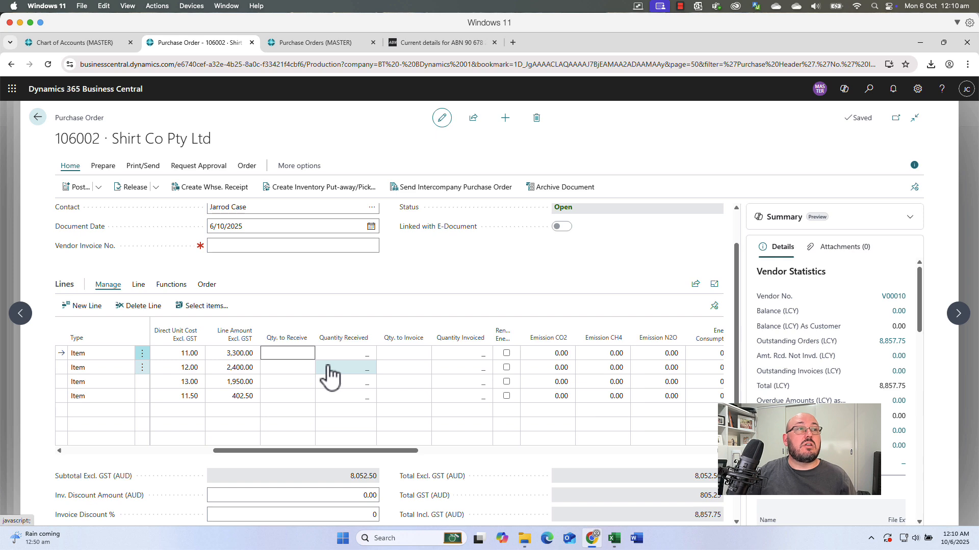
pyautogui.write('0')
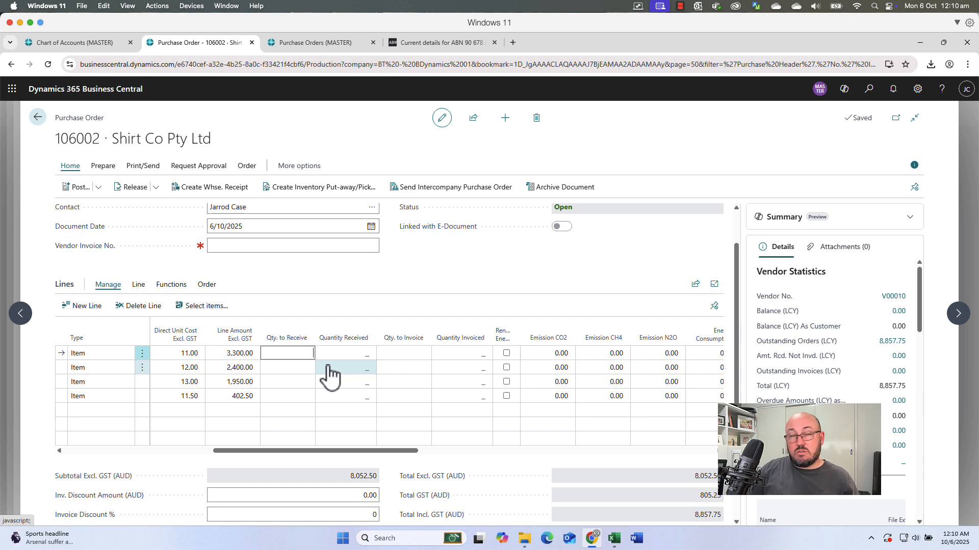
pyautogui.press('Down')
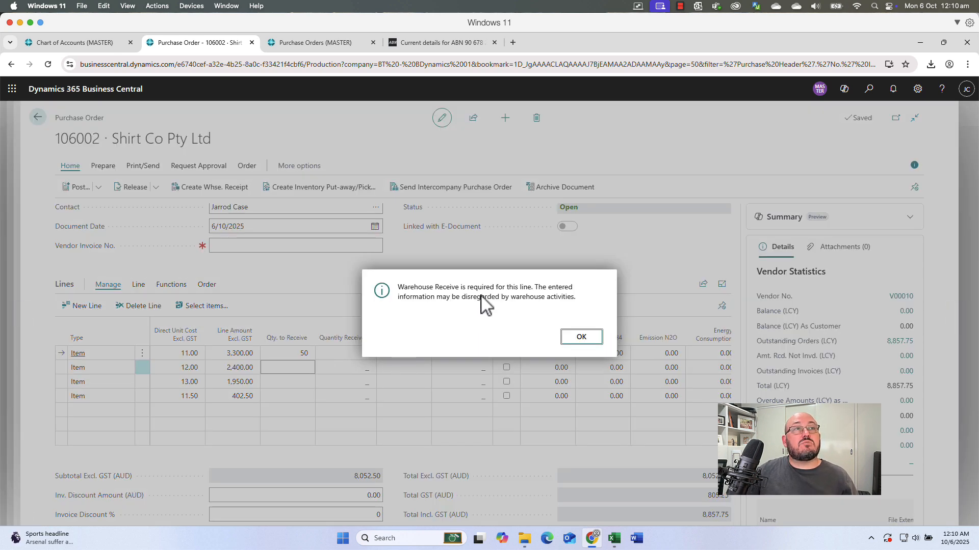
pyautogui.click(585, 342)
# - Clear the Qty. to Receive value on the first purchase line
pyautogui.click(294, 353)
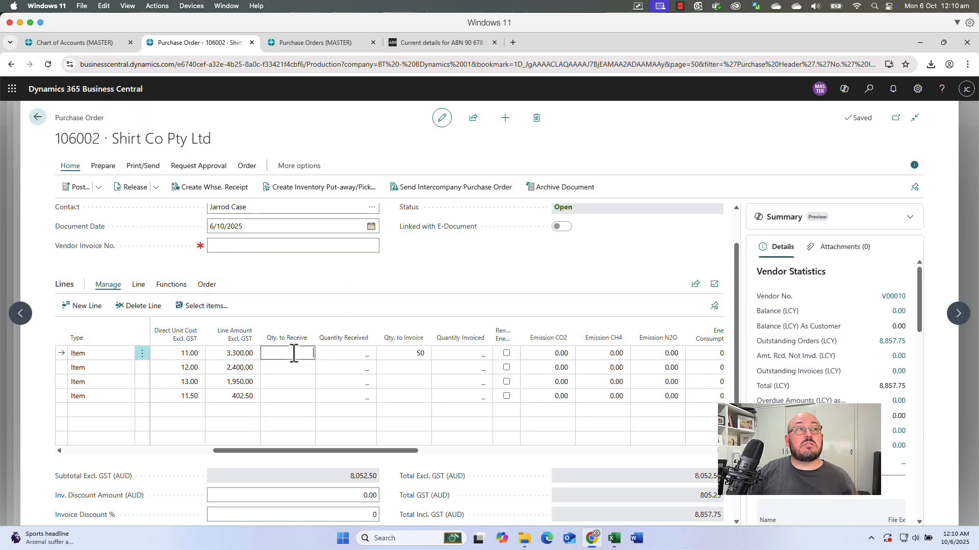
pyautogui.press('Down')
pyautogui.press('Up')
pyautogui.press('Down')
pyautogui.press('Down')
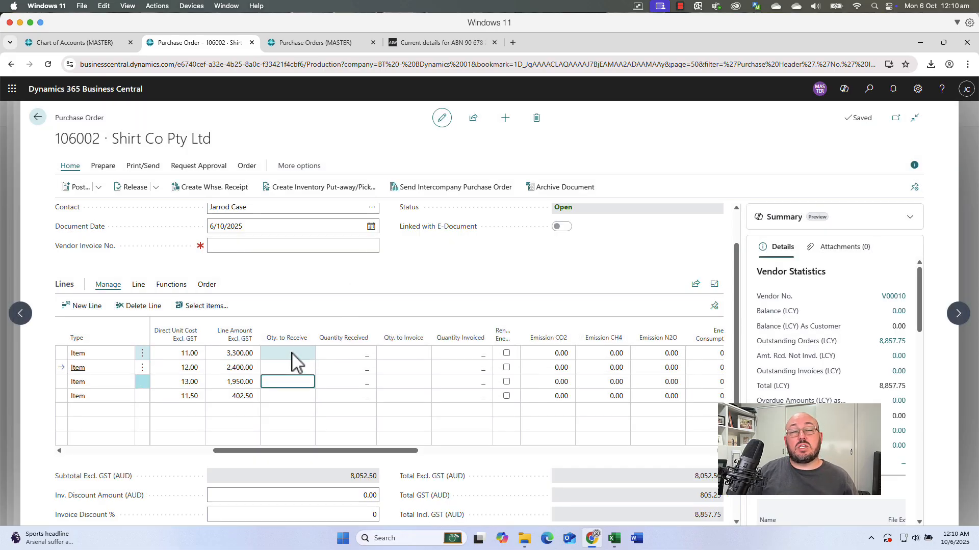
pyautogui.click(293, 353)
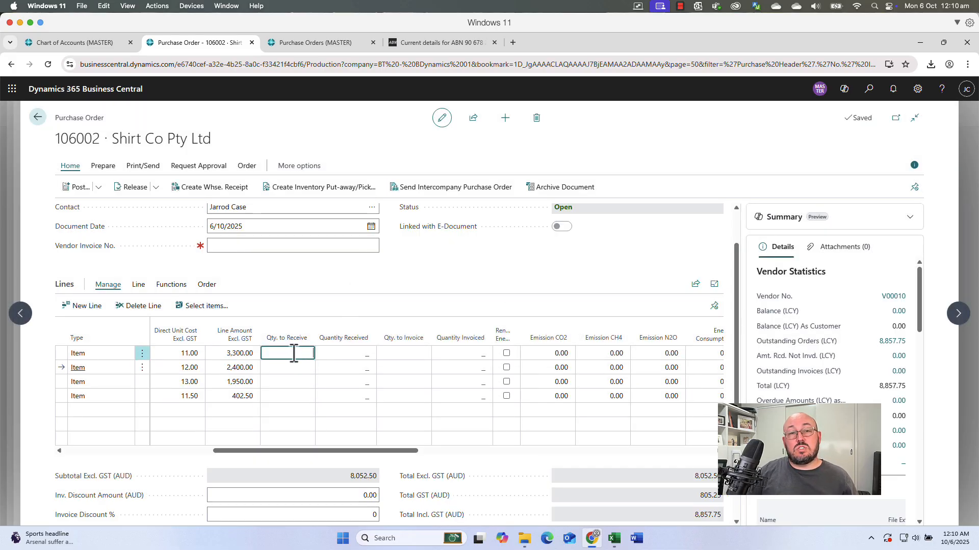
# - Create a warehouse receipt from the purchase order and set its Vendor Shipment No. to SHIP39208098
pyautogui.click(216, 190)
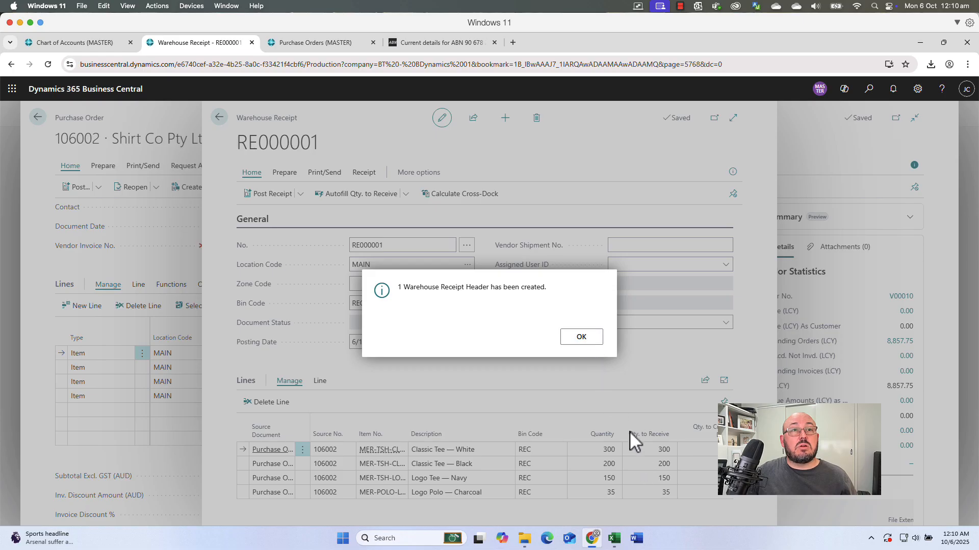
pyautogui.click(592, 342)
pyautogui.click(638, 246)
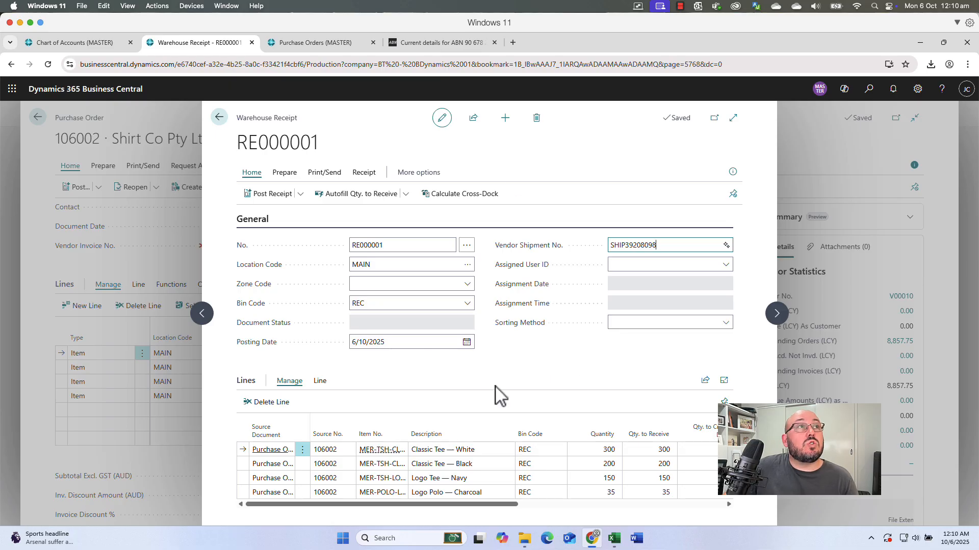
pyautogui.moveTo(242, 117); pyautogui.dragTo(350, 153)
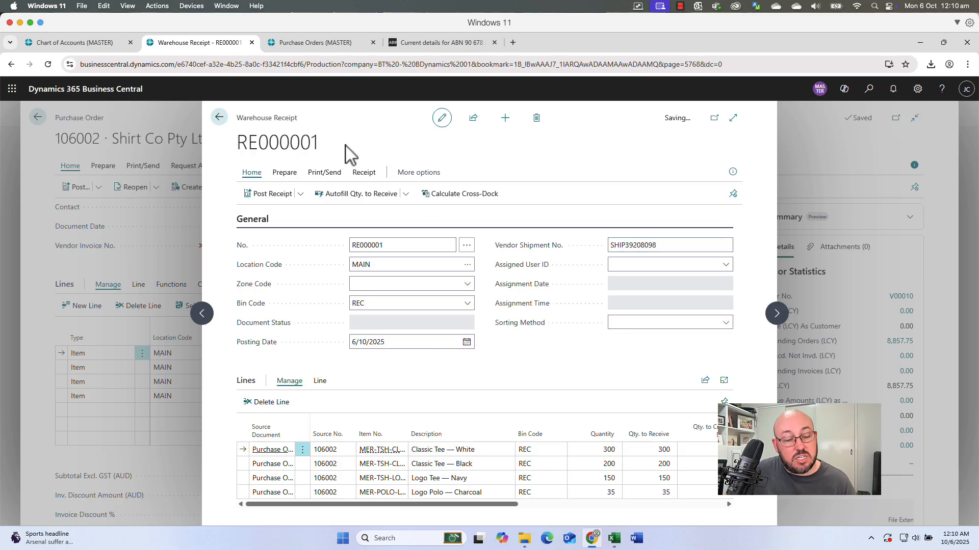
pyautogui.click(423, 182)
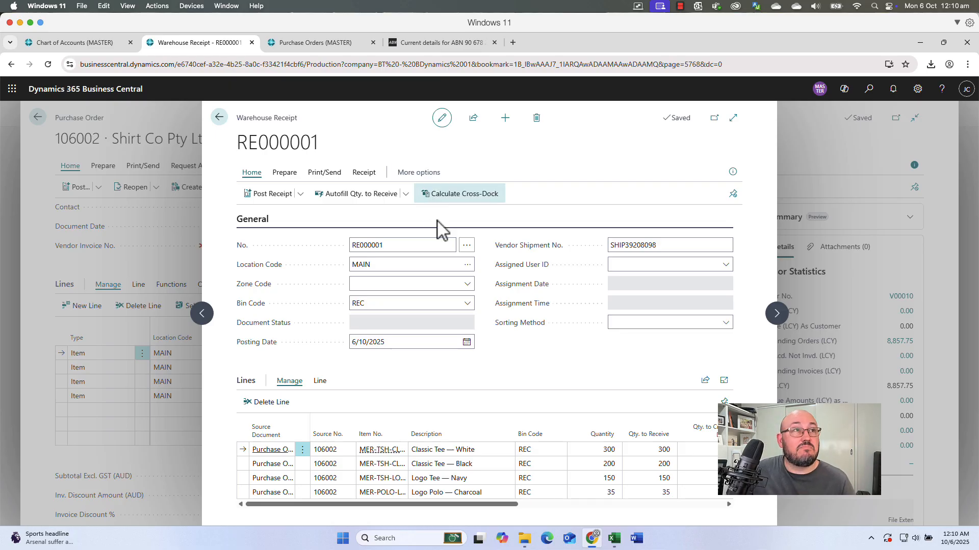
# - Assign the warehouse receipt to the warehouse employee's user ID and post the receipt
pyautogui.click(631, 266)
pyautogui.click(658, 309)
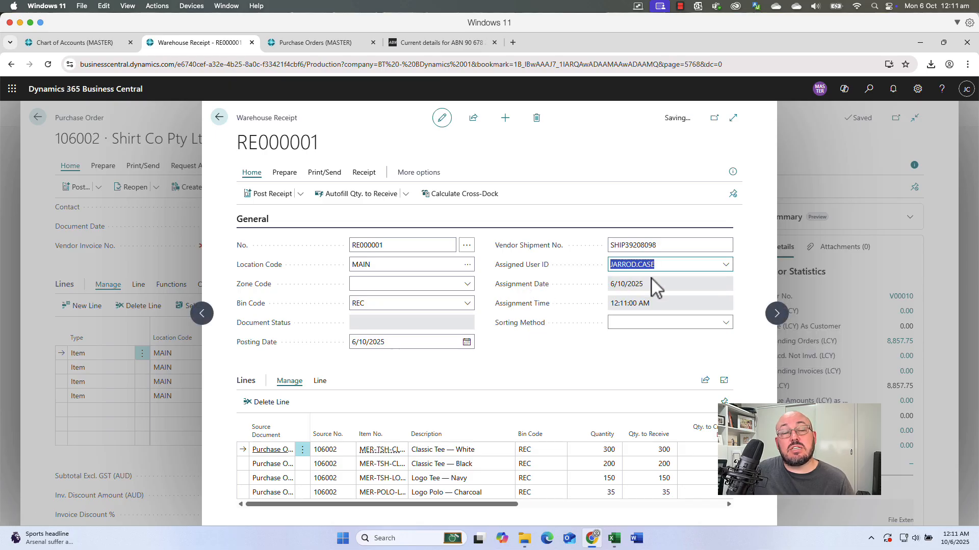
pyautogui.click(591, 367)
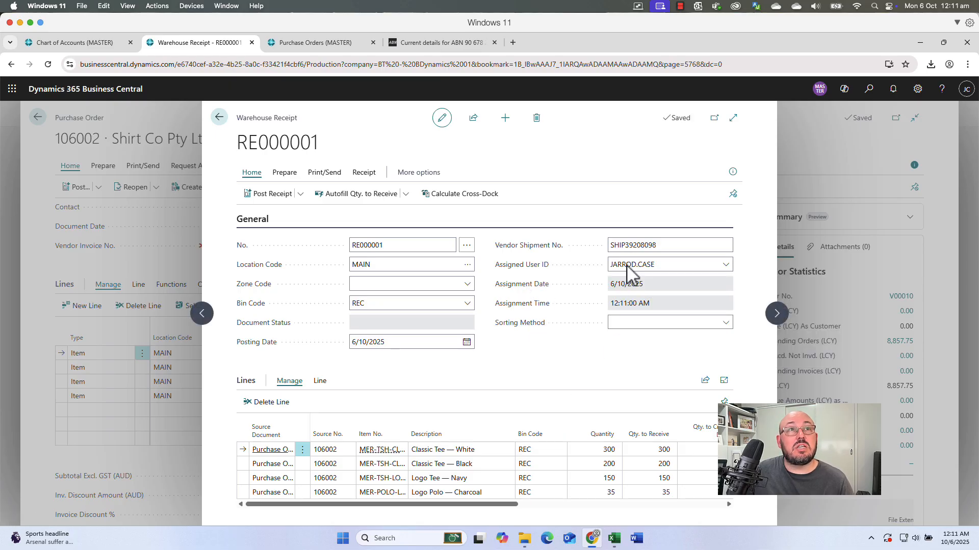
pyautogui.click(270, 194)
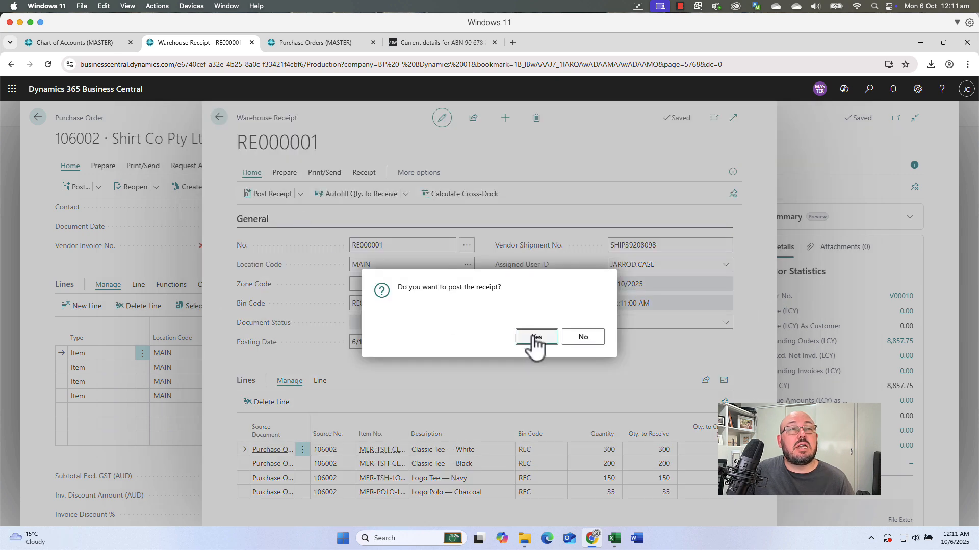
pyautogui.click(532, 337)
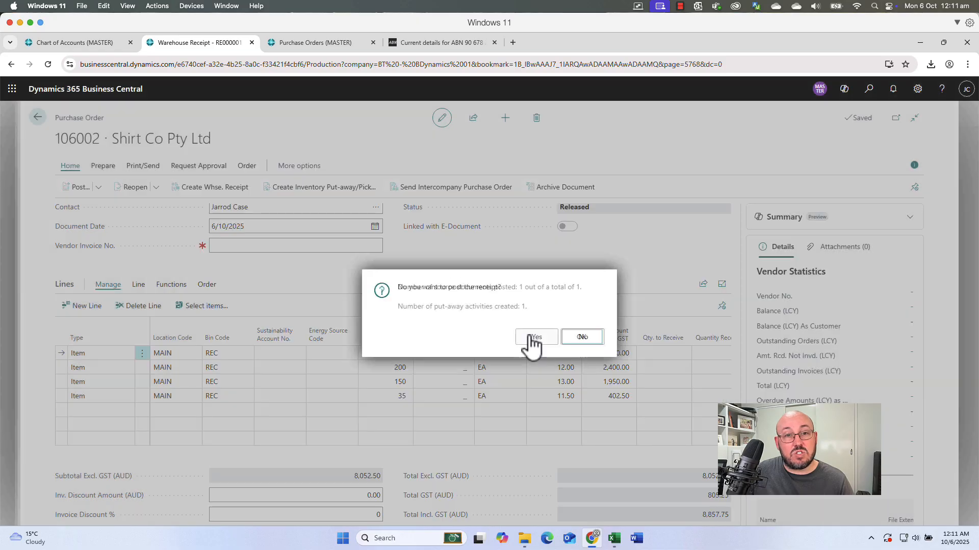
pyautogui.click(581, 337)
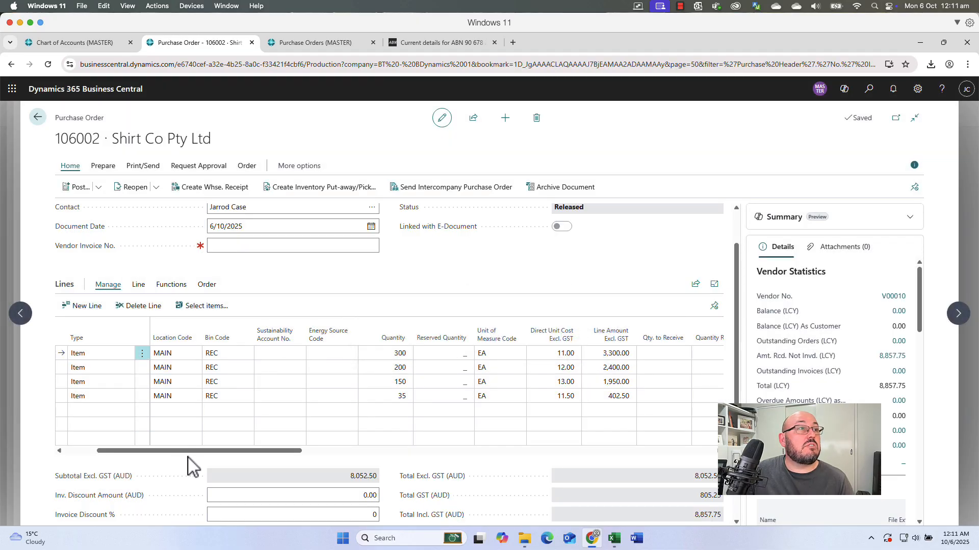
# - Check the received quantities on the purchase lines and view the posted receipt line for Classic Tee — White
pyautogui.moveTo(175, 452)
pyautogui.mouseDown()
pyautogui.moveTo(153, 452)
pyautogui.moveTo(182, 452)
pyautogui.mouseUp()
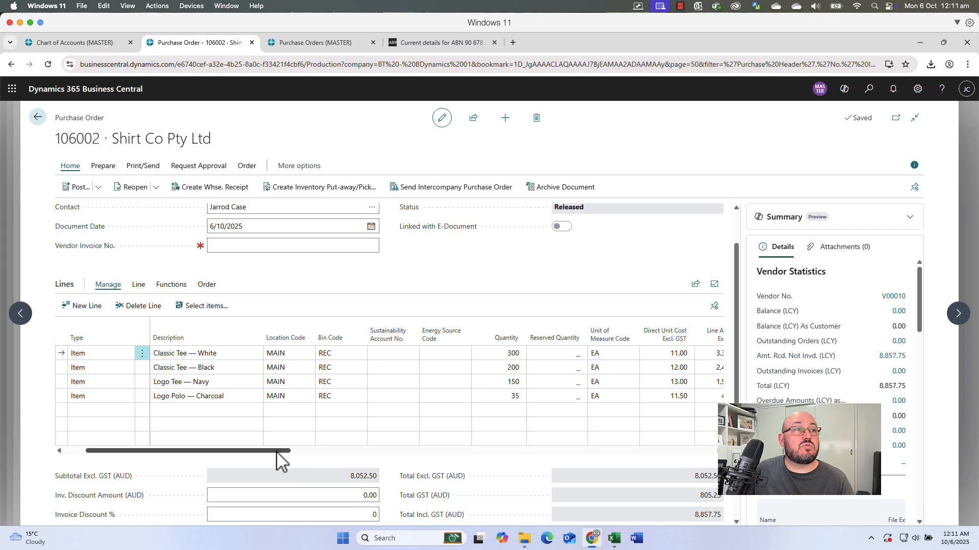
pyautogui.moveTo(277, 452); pyautogui.dragTo(365, 451)
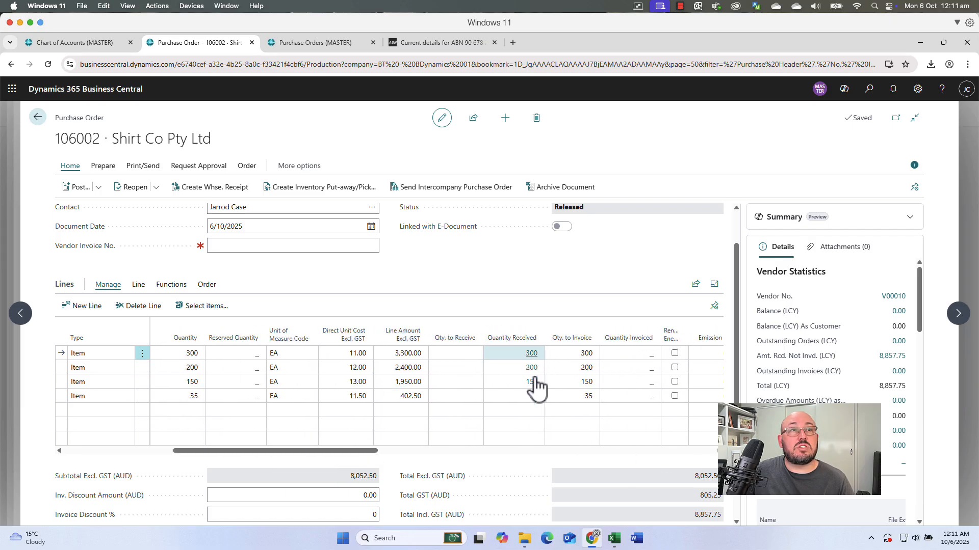
pyautogui.click(531, 354)
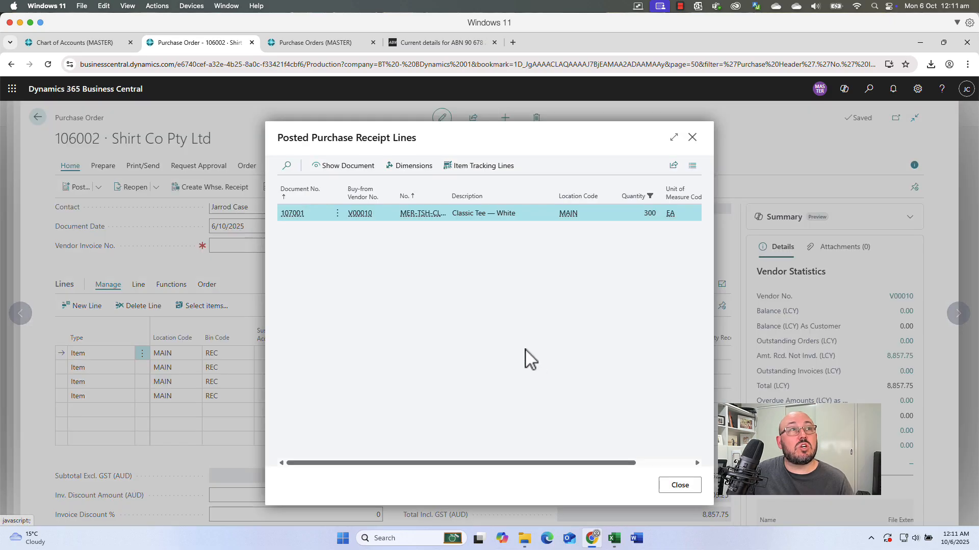
pyautogui.click(678, 486)
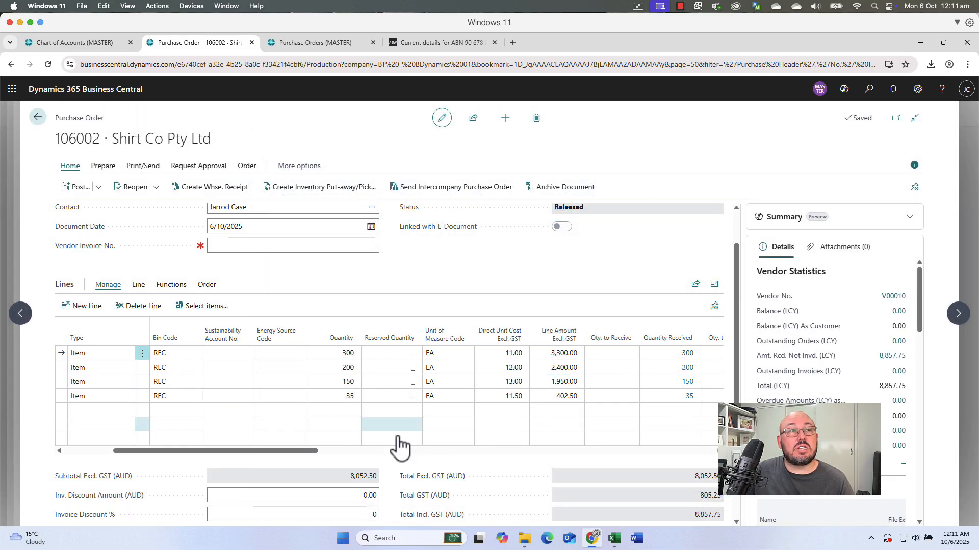
# - Examine the full inventory details on the item card for Classic Tee — White from its purchase line
pyautogui.moveTo(314, 452); pyautogui.dragTo(245, 454)
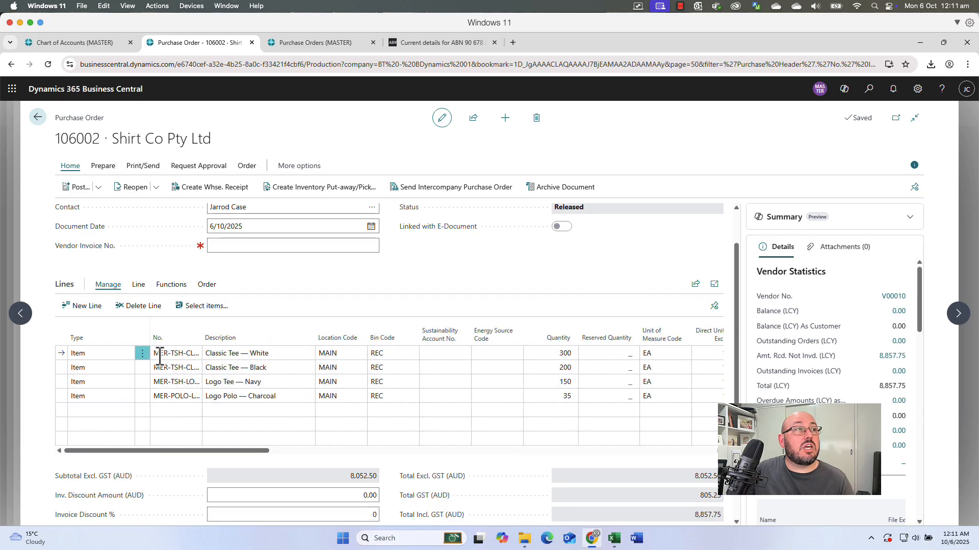
pyautogui.click(176, 353)
pyautogui.click(194, 354)
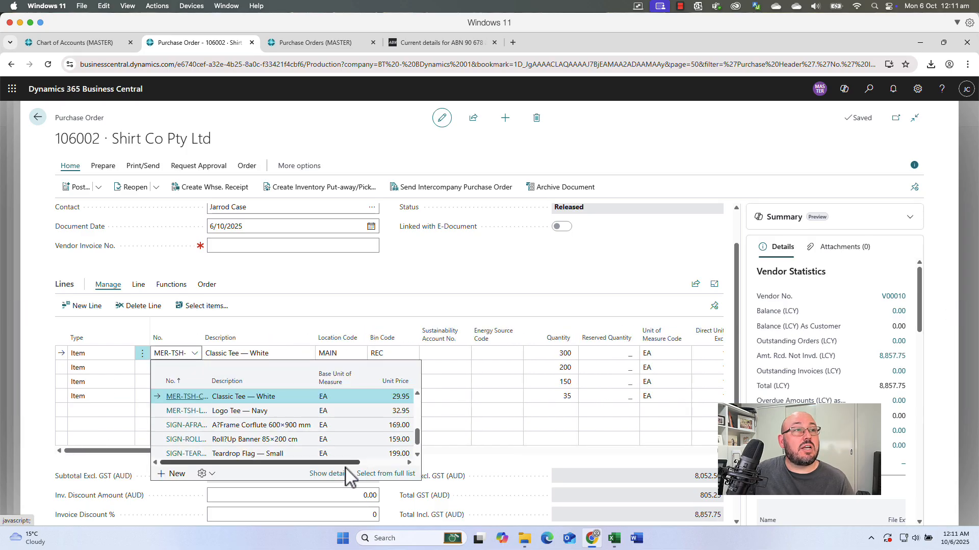
pyautogui.click(322, 474)
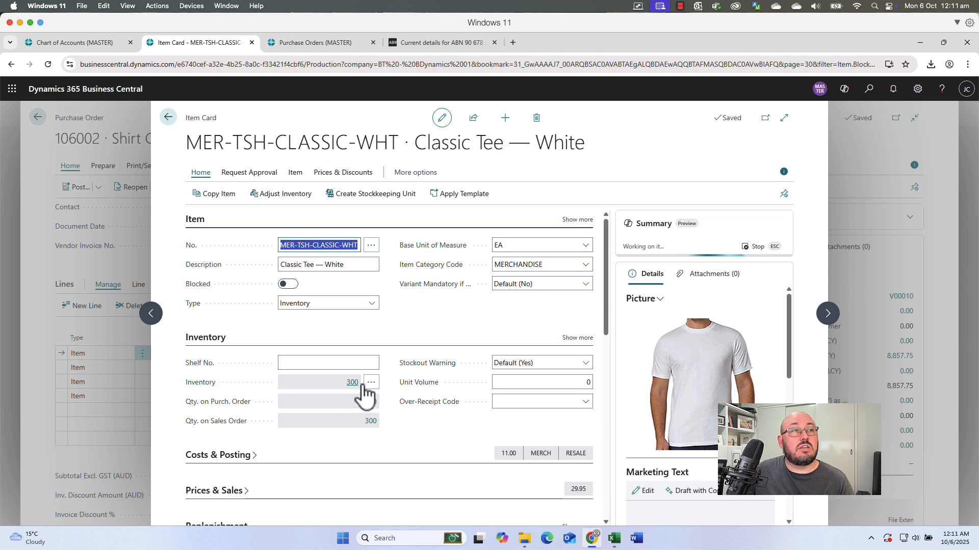
pyautogui.click(577, 338)
pyautogui.scroll(-1, 377, 405)
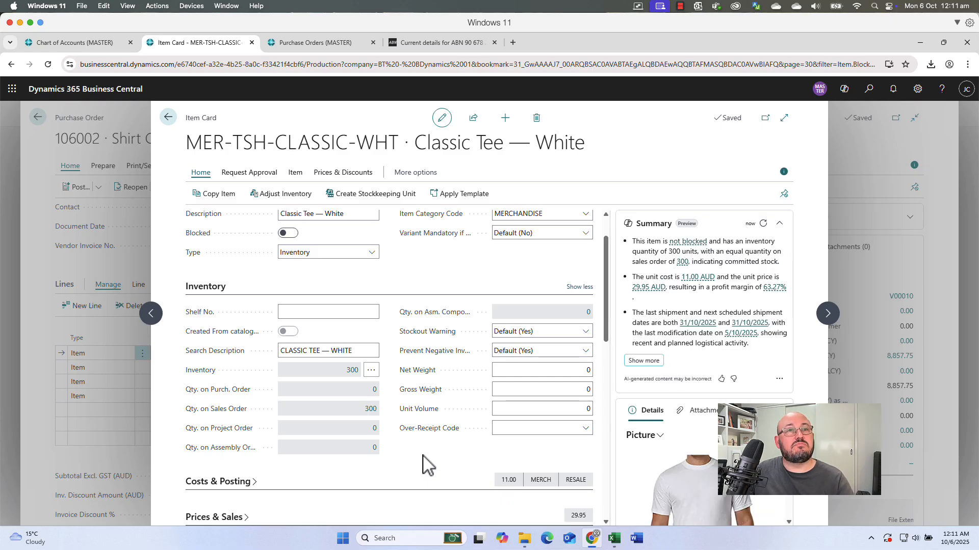
pyautogui.press('Escape')
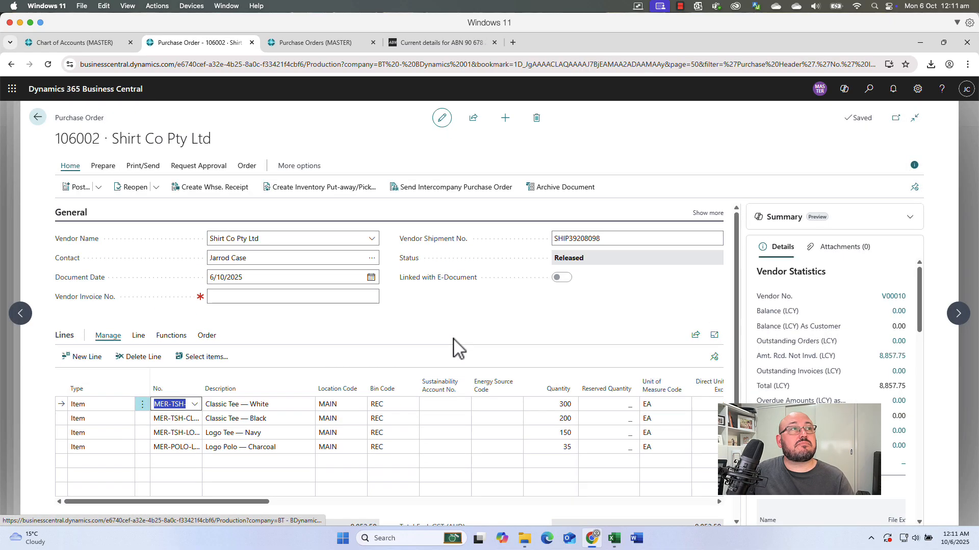
# - Set the Vendor Invoice No. to INBV49308509 and post the purchase order as Receive and Invoice, without opening the posted invoice
pyautogui.click(327, 297)
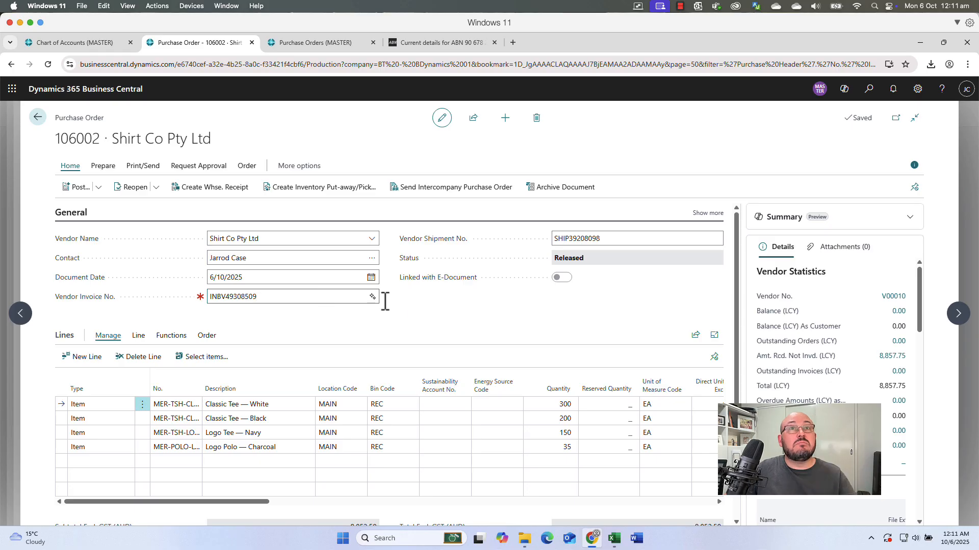
pyautogui.click(860, 253)
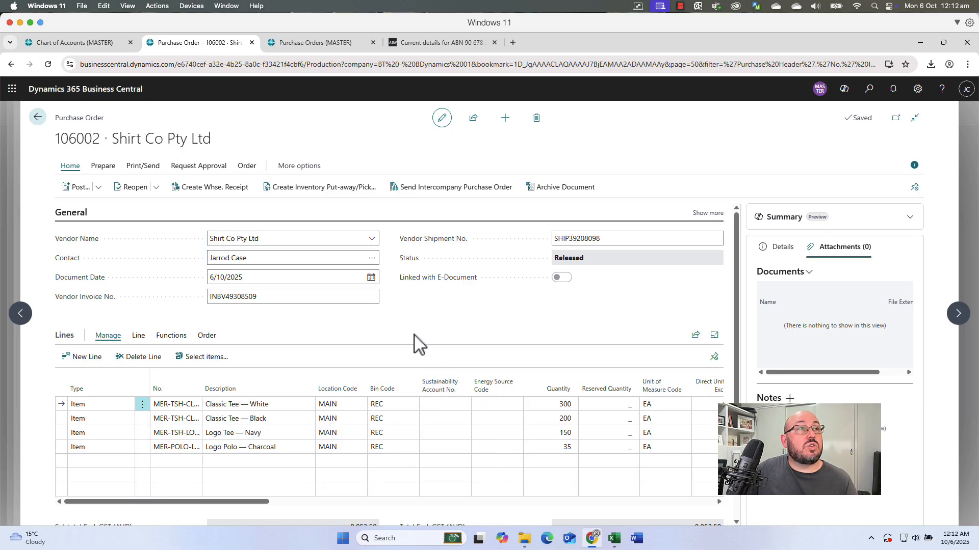
pyautogui.click(76, 189)
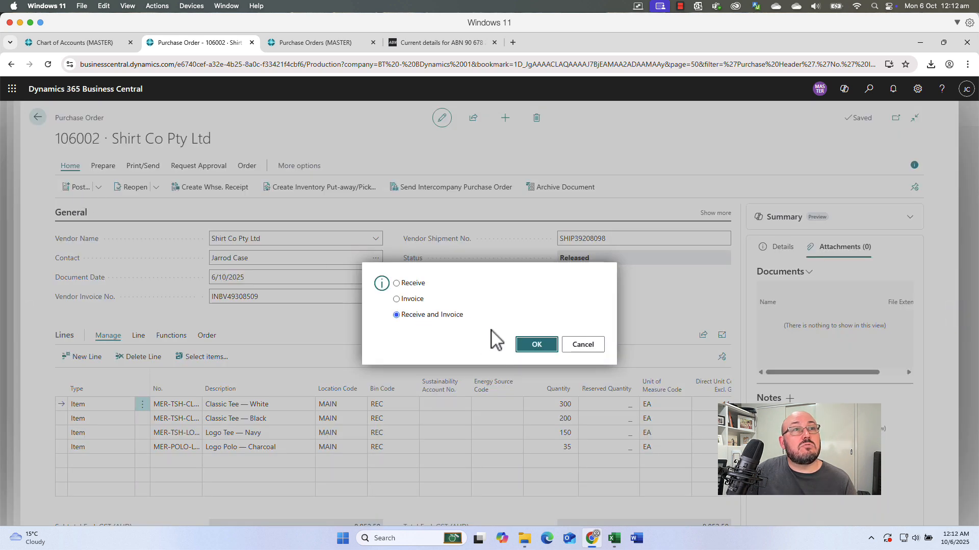
pyautogui.click(544, 351)
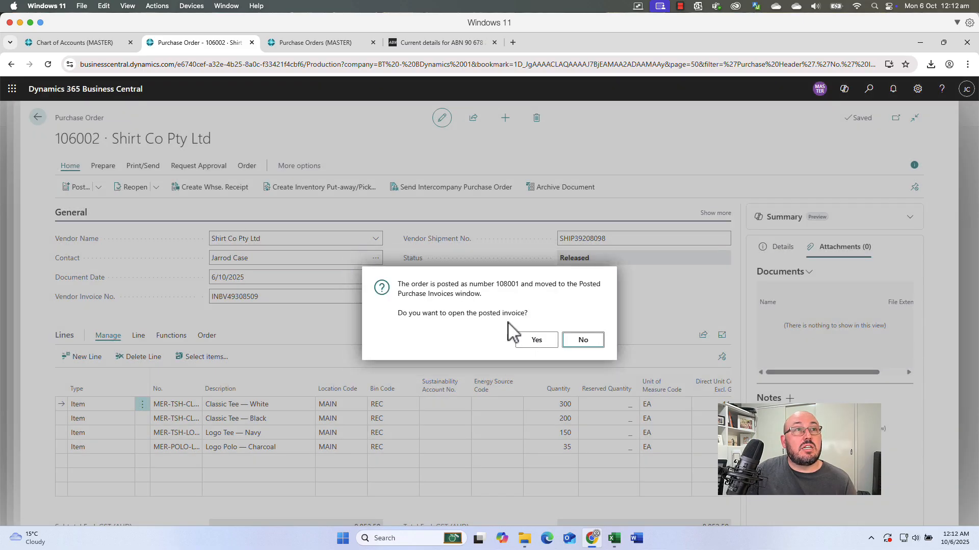
pyautogui.click(582, 340)
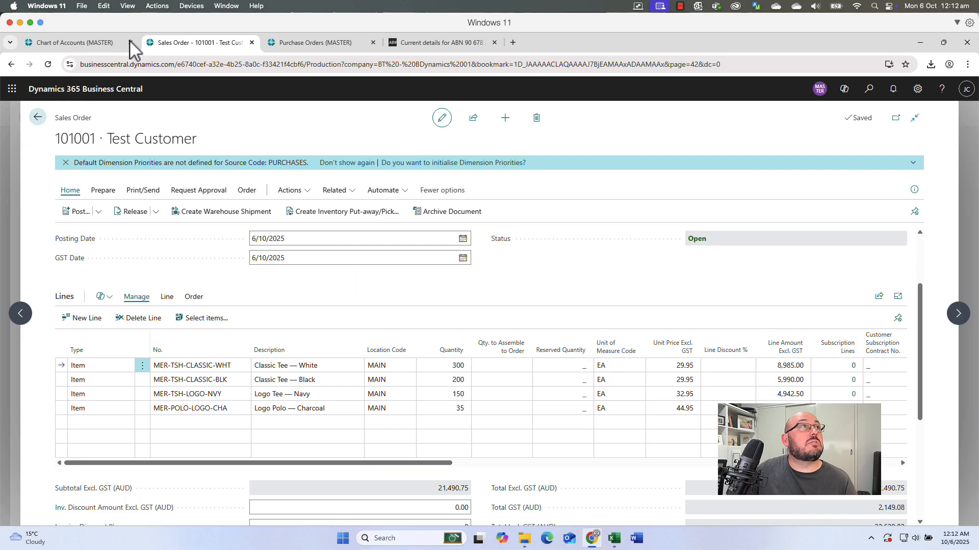
# - Examine the inventory, vendor payables, GST, purchase and direct cost accounts in the chart of accounts
pyautogui.click(97, 43)
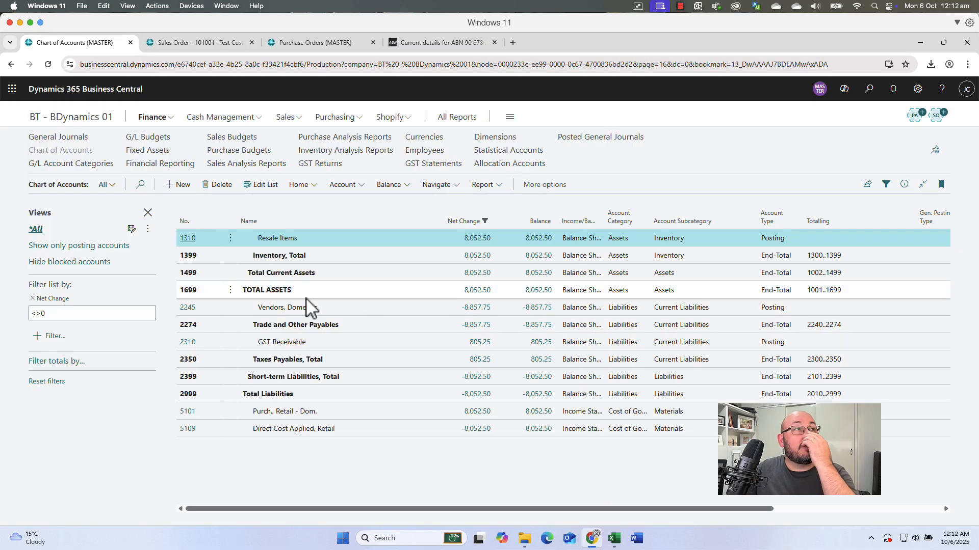
pyautogui.click(409, 310)
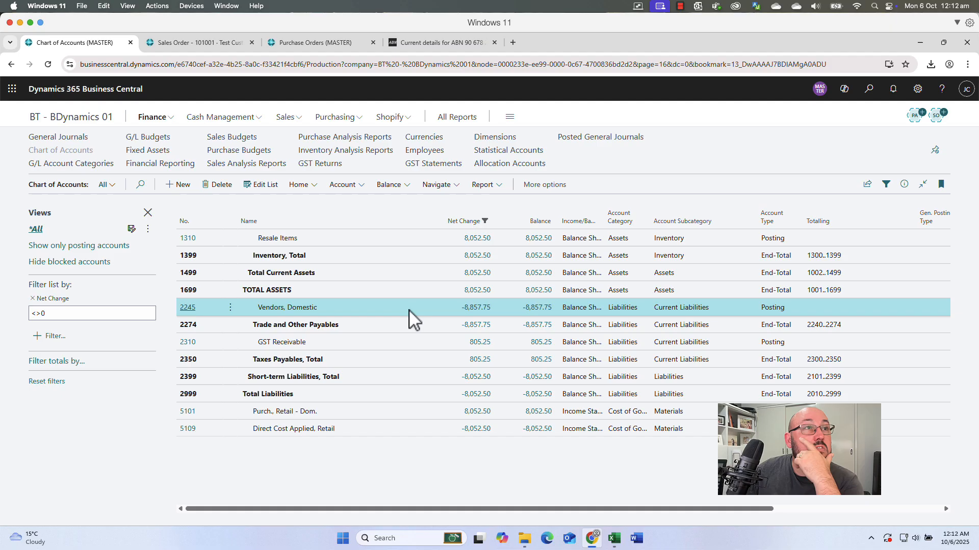
pyautogui.click(460, 345)
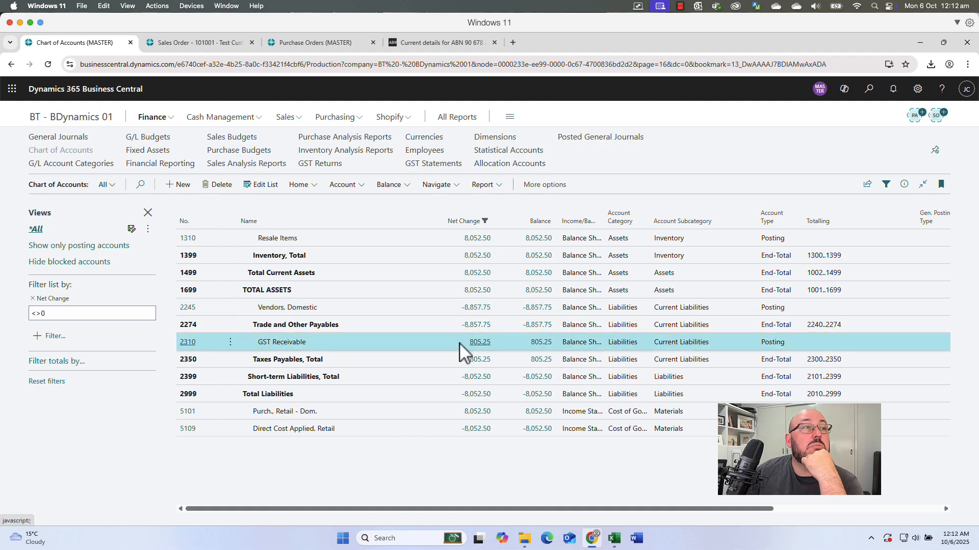
pyautogui.click(427, 418)
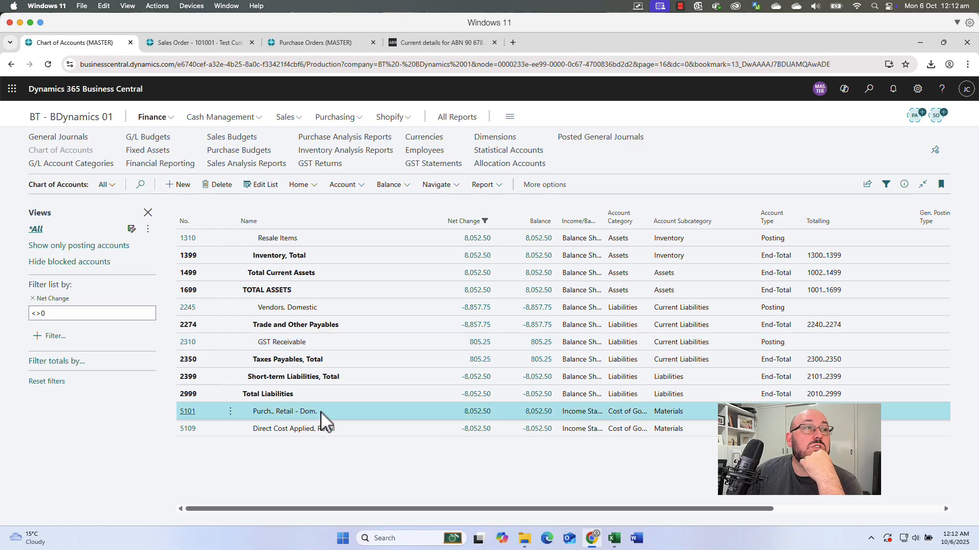
pyautogui.click(396, 430)
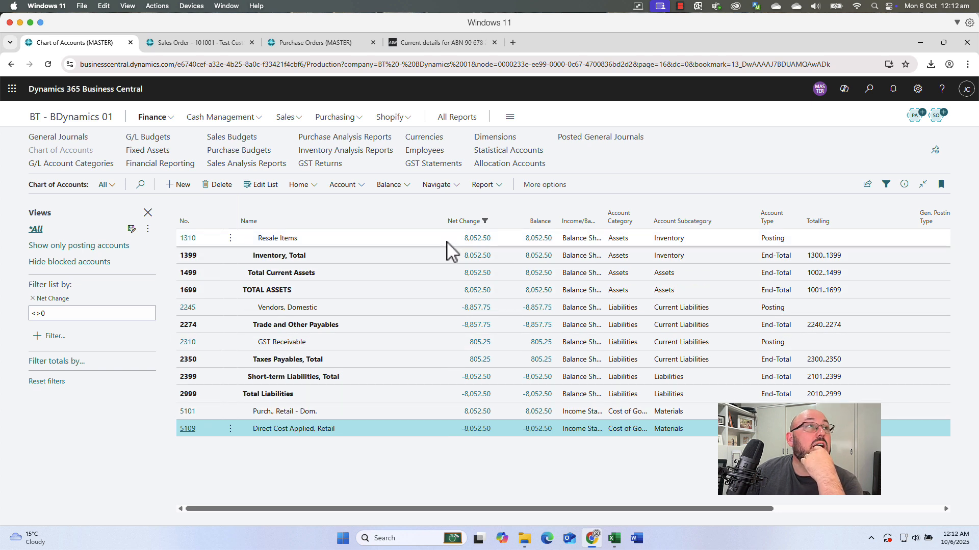
pyautogui.click(406, 239)
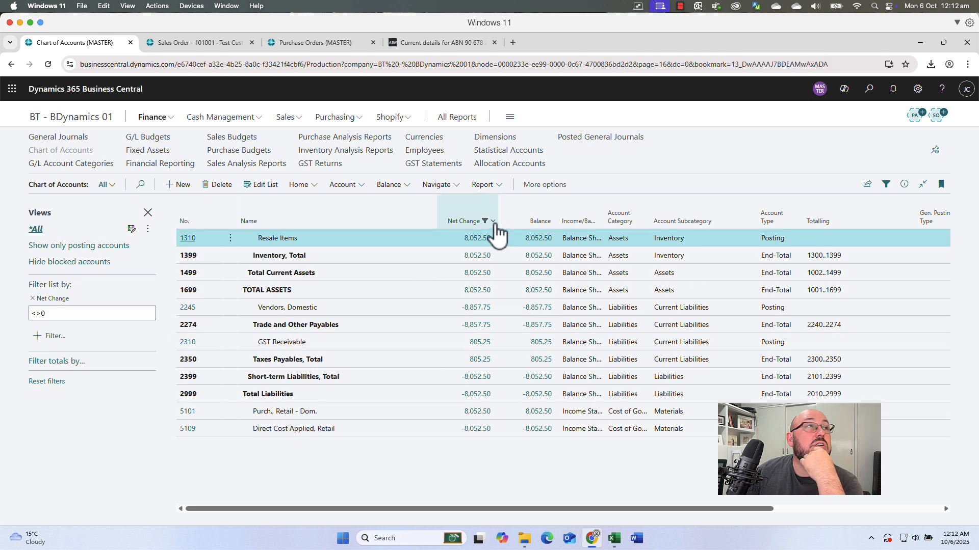
pyautogui.click(494, 222)
pyautogui.click(400, 474)
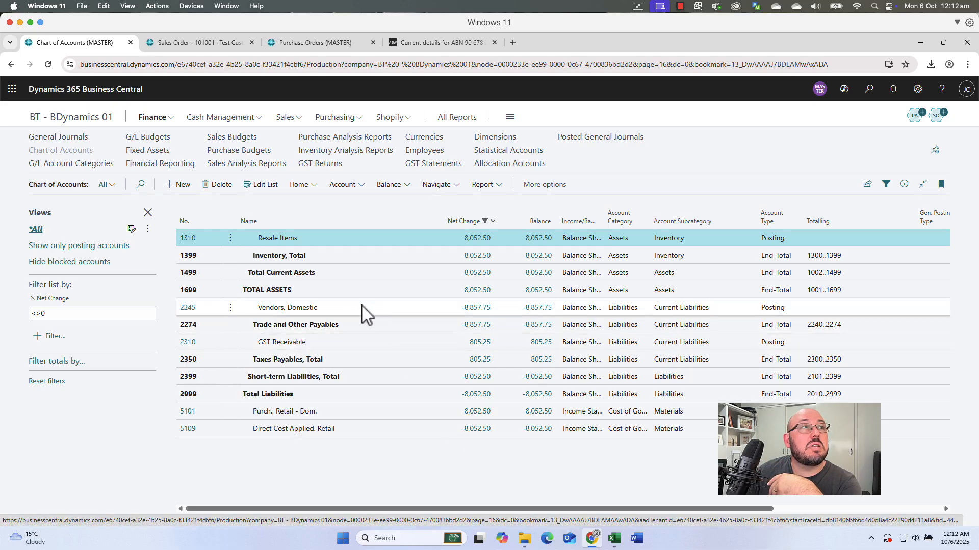
pyautogui.click(400, 308)
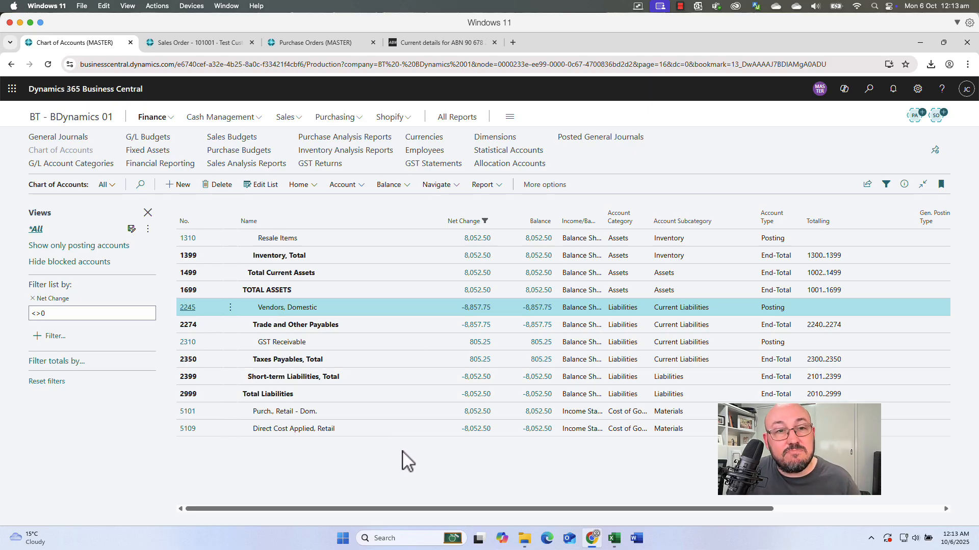
# - Review the Test Customer sales order, exit it without releasing it, and return to the home page
pyautogui.click(233, 42)
pyautogui.scroll(-4, 441, 336)
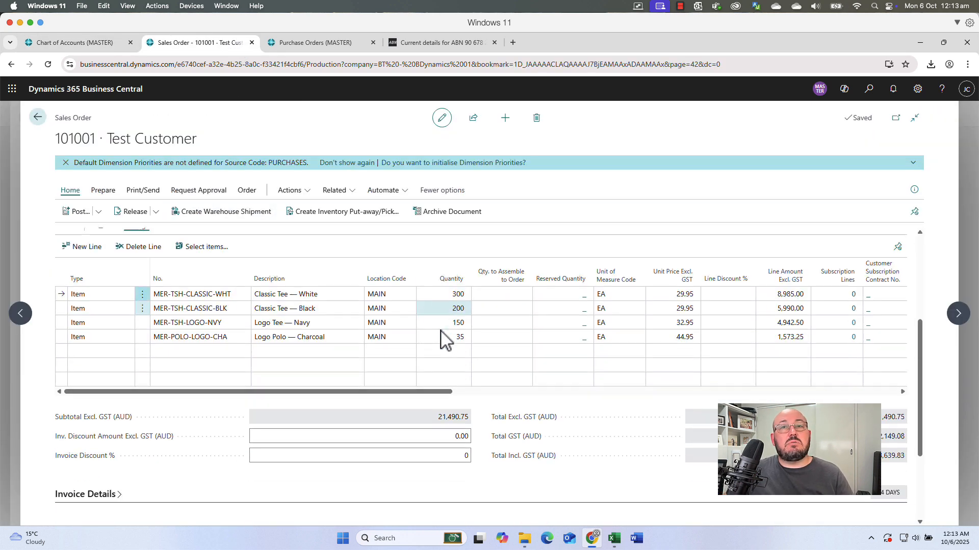
pyautogui.scroll(6, 430, 321)
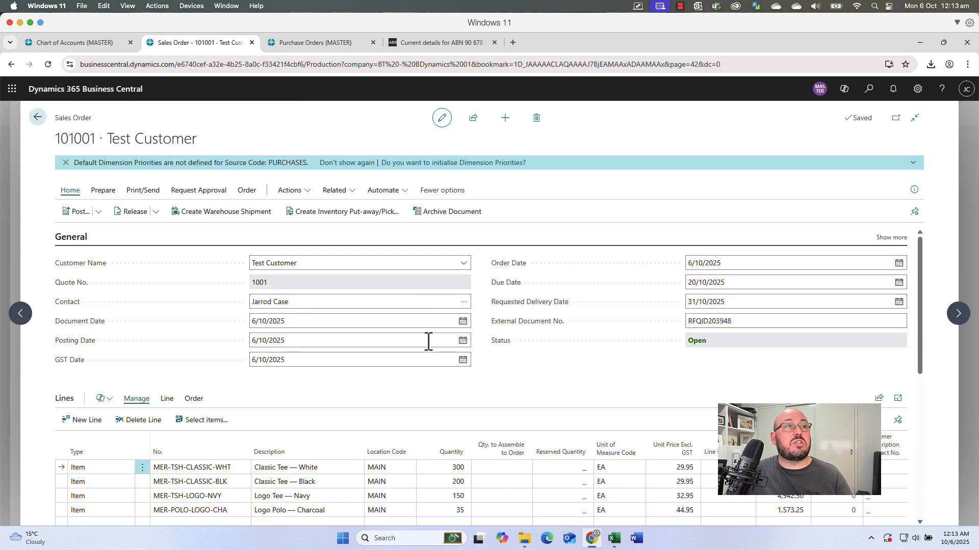
pyautogui.scroll(-3, 427, 349)
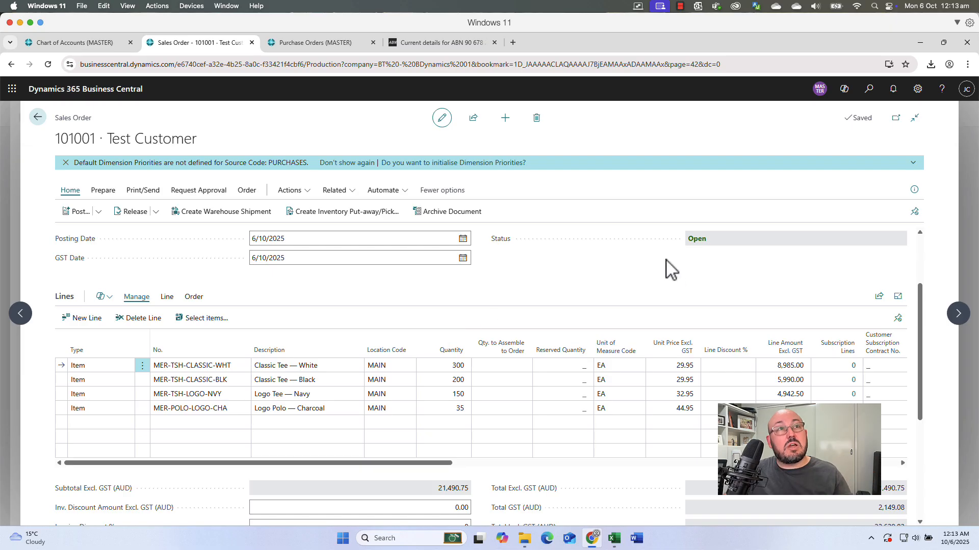
pyautogui.press('Escape')
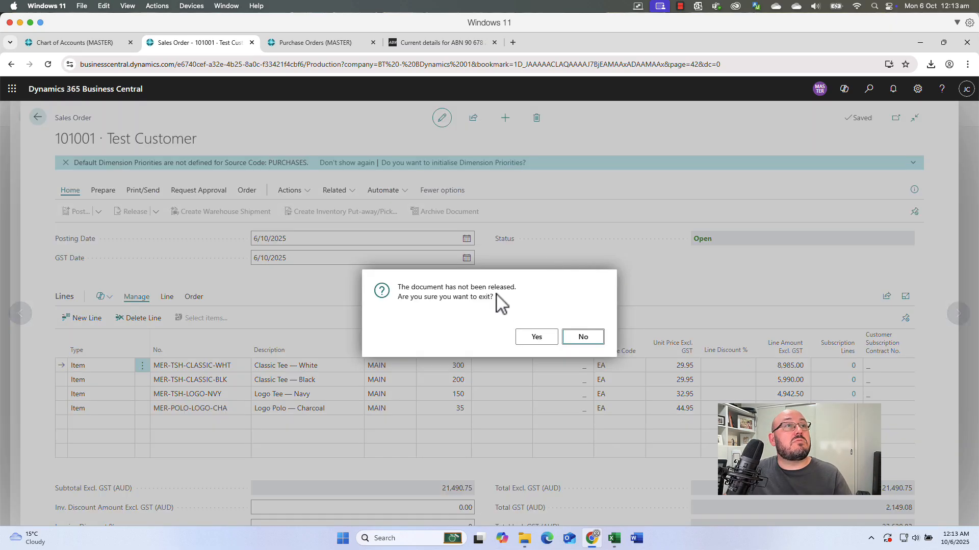
pyautogui.click(533, 336)
pyautogui.press('Escape')
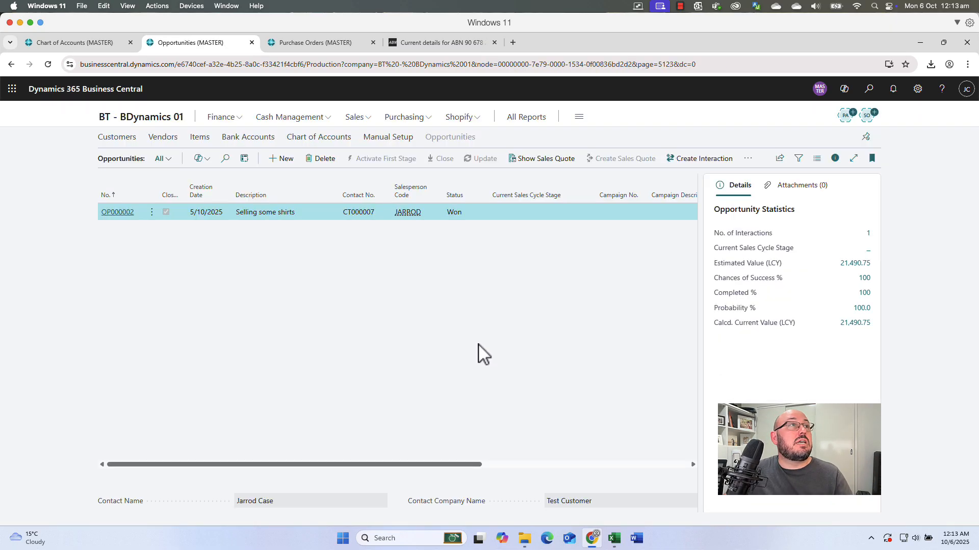
pyautogui.press('Escape')
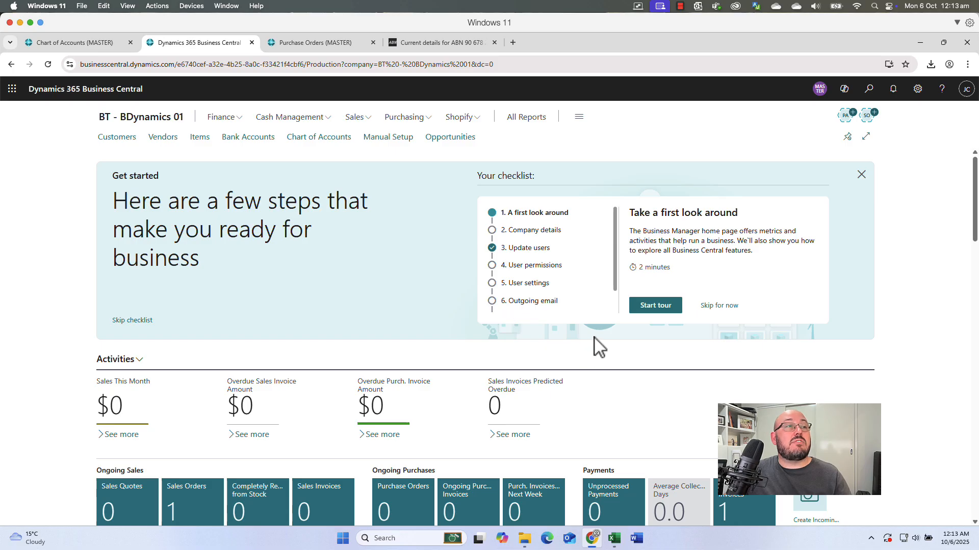
pyautogui.scroll(-1, 597, 331)
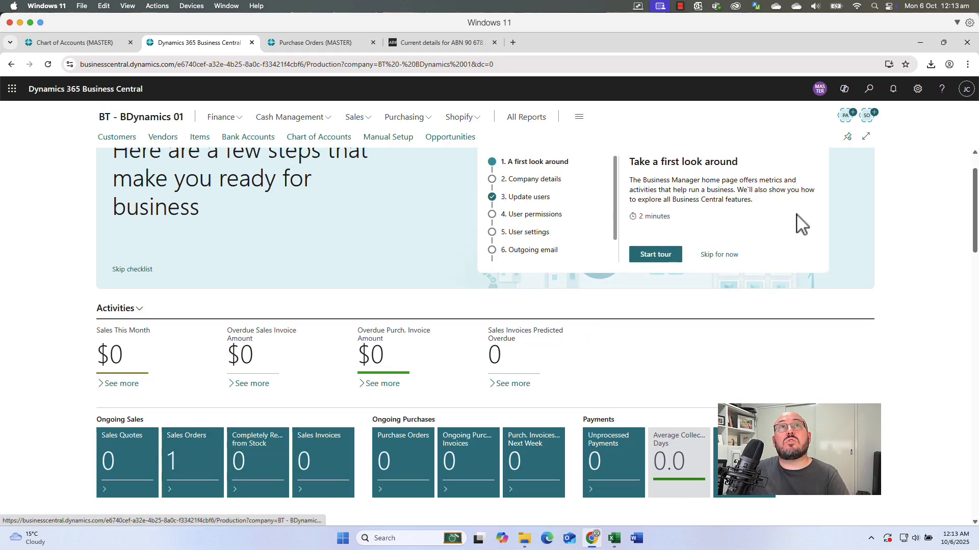
# - Open warehouse put-away PU000001 and assign it to the warehouse employee's user ID
pyautogui.click(870, 90)
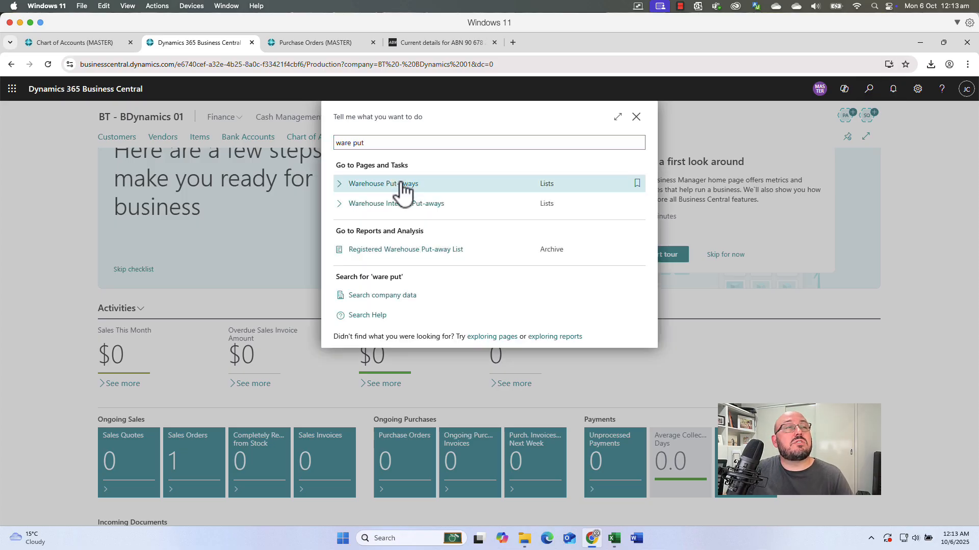
pyautogui.click(402, 189)
pyautogui.click(210, 202)
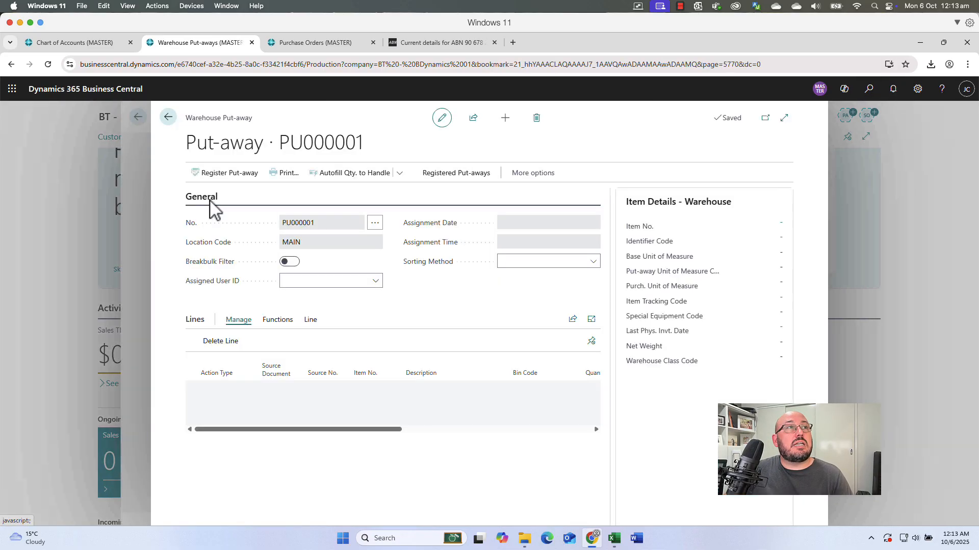
pyautogui.click(343, 281)
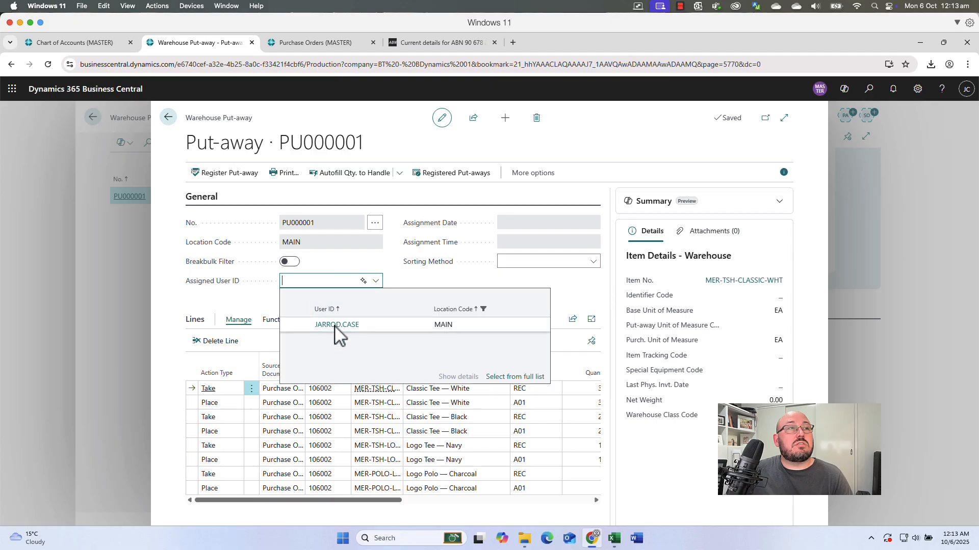
pyautogui.click(336, 326)
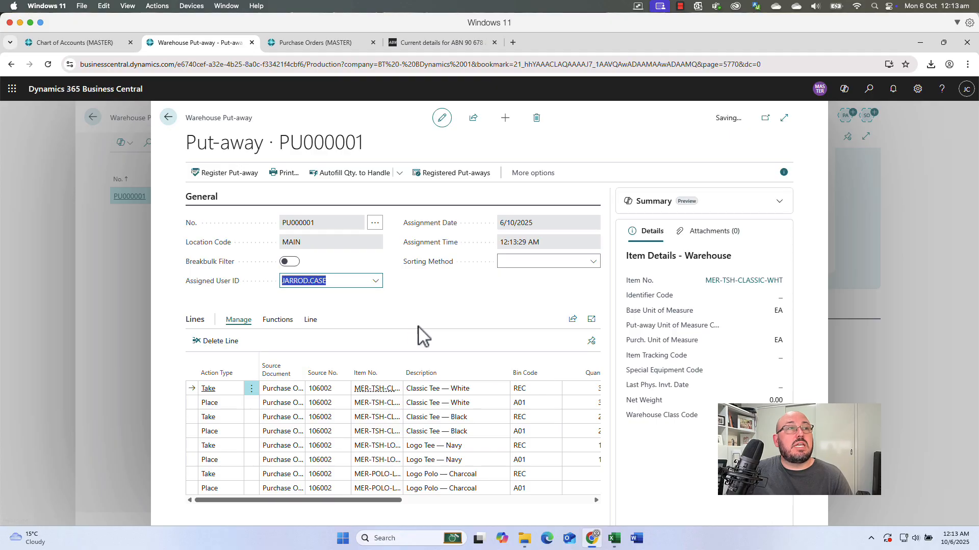
# - Assign bin A02 to the Classic Tee — Black Place line of the put-away
pyautogui.click(525, 403)
pyautogui.click(535, 431)
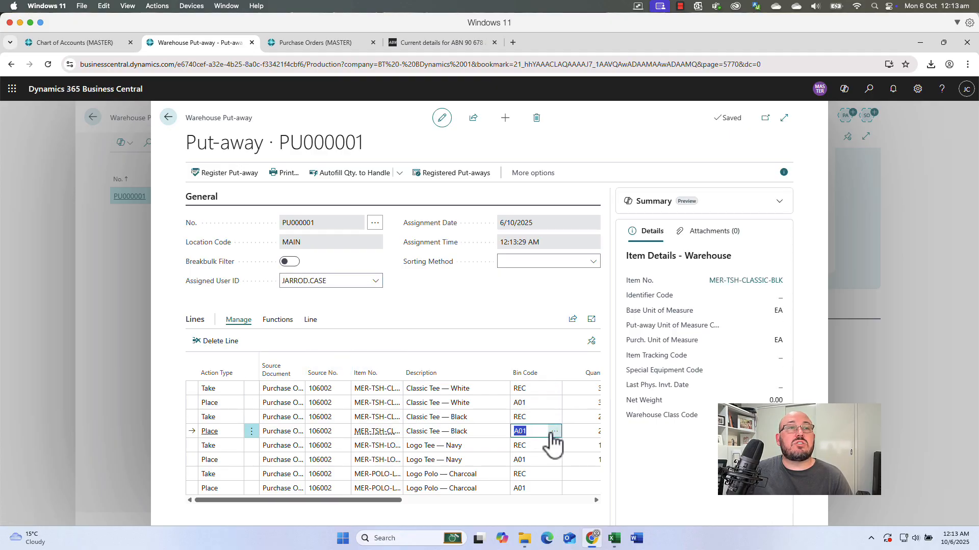
pyautogui.click(555, 432)
pyautogui.click(402, 251)
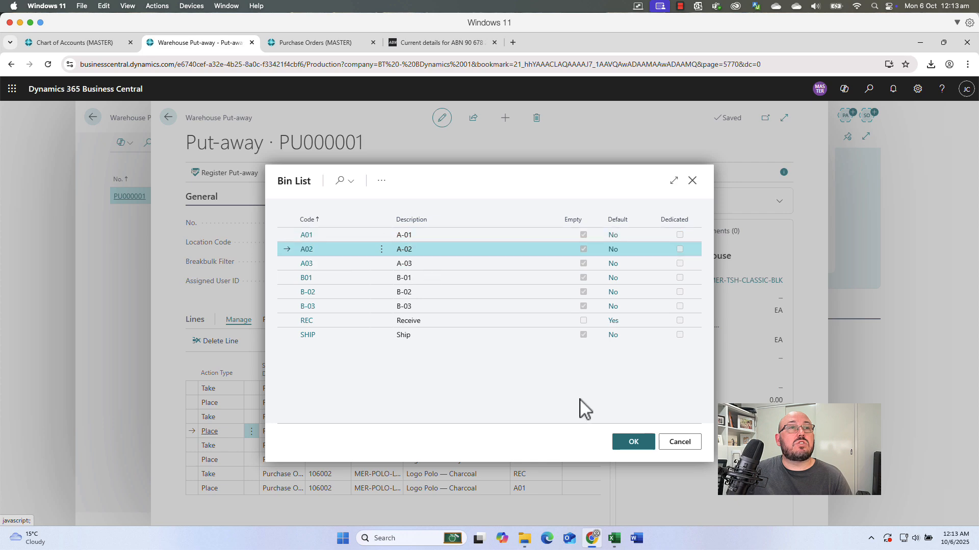
pyautogui.click(632, 444)
# - Assign bin A03 to the Logo Tee — Navy Place line and bin B01 to the Logo Polo — Charcoal Place line
pyautogui.click(538, 460)
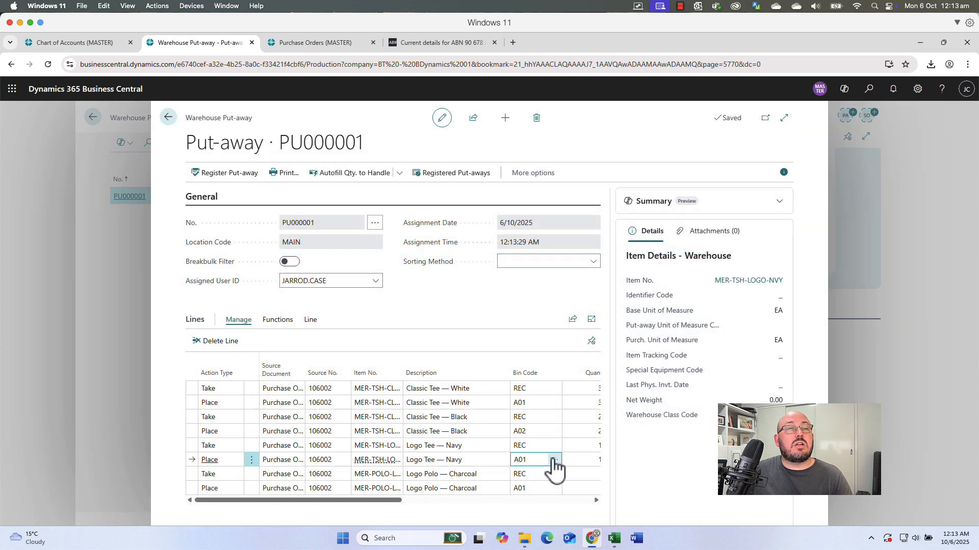
pyautogui.click(555, 460)
pyautogui.click(433, 264)
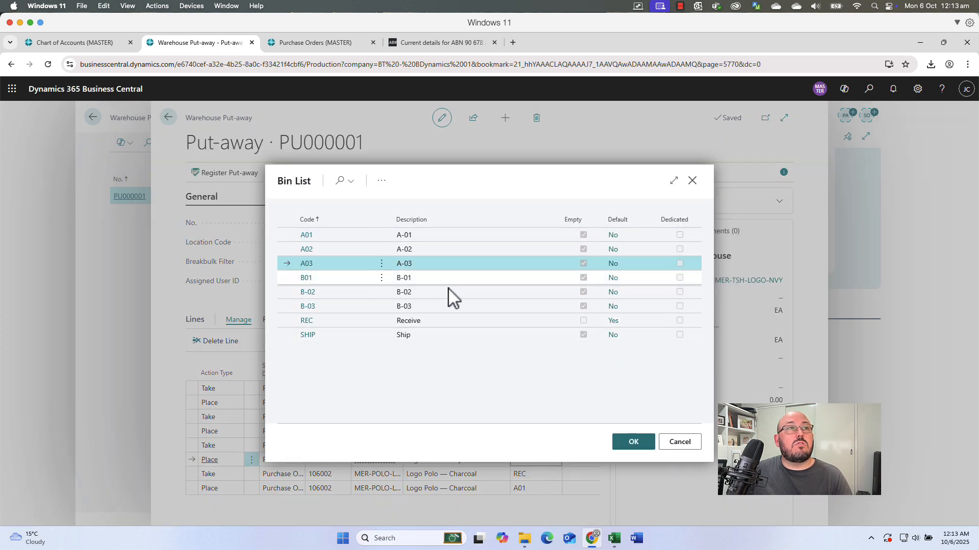
pyautogui.click(632, 443)
pyautogui.click(535, 489)
pyautogui.click(554, 489)
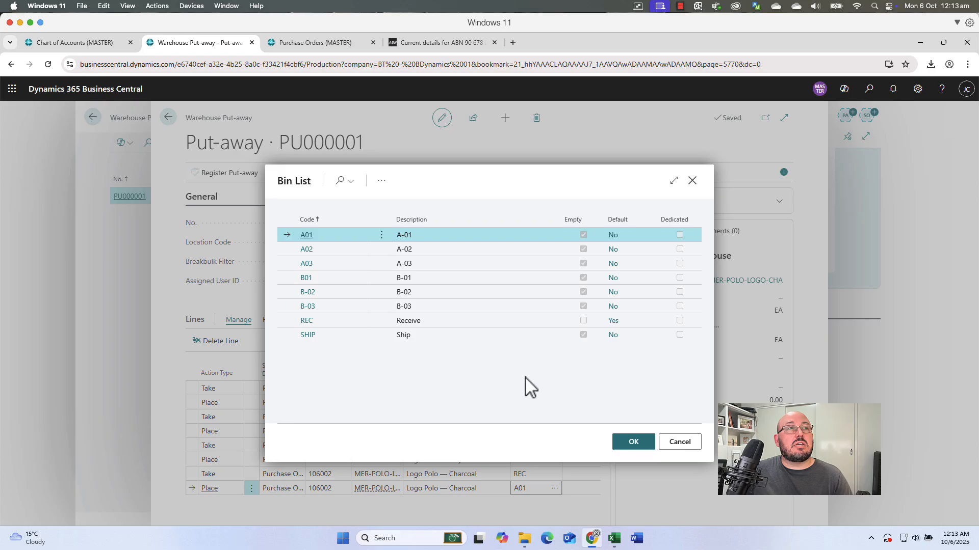
pyautogui.click(425, 277)
pyautogui.click(632, 442)
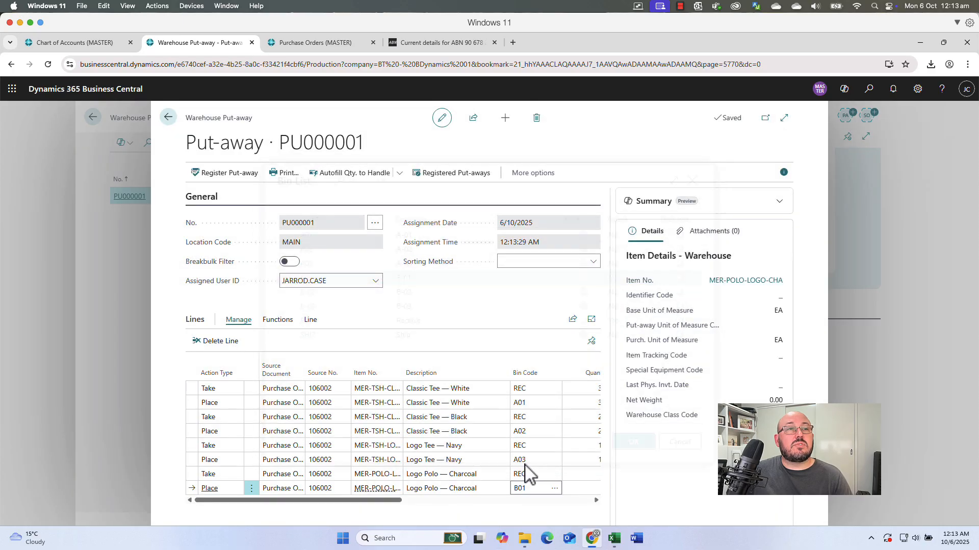
# - Register put-away PU000001 and return to the home page
pyautogui.click(527, 390)
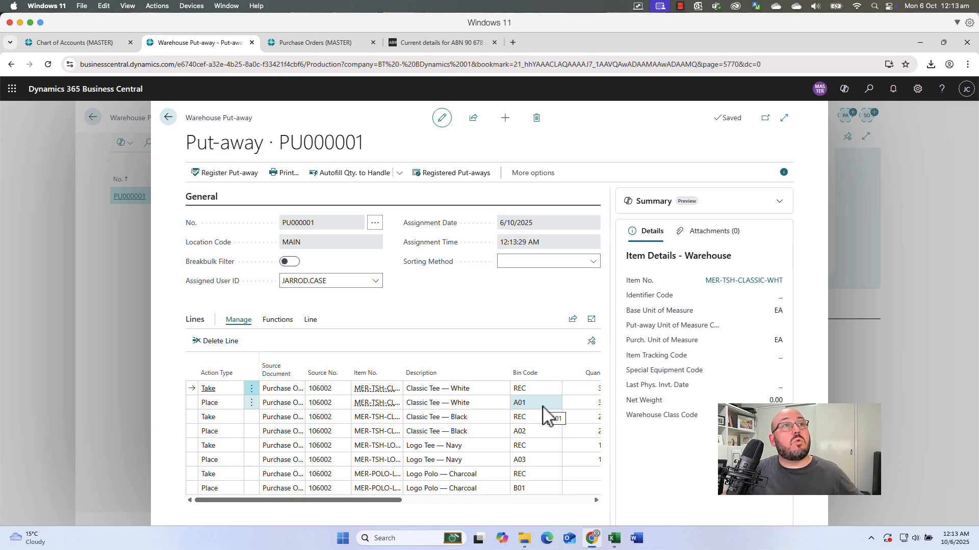
pyautogui.click(223, 176)
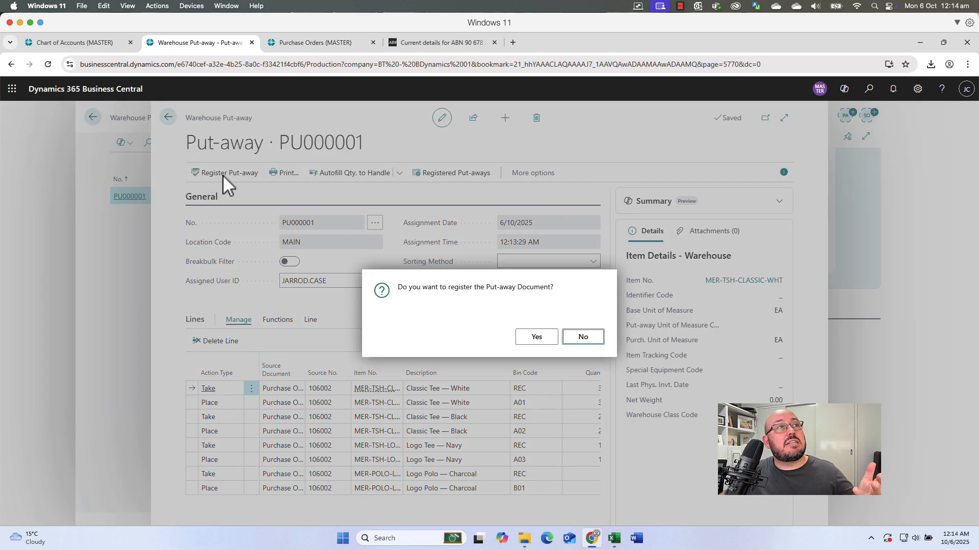
pyautogui.click(535, 338)
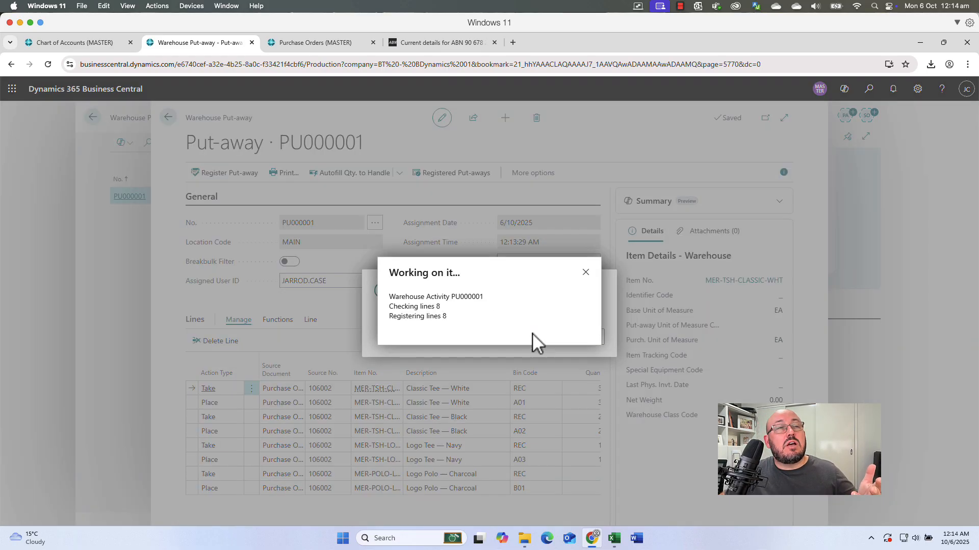
pyautogui.press('Escape')
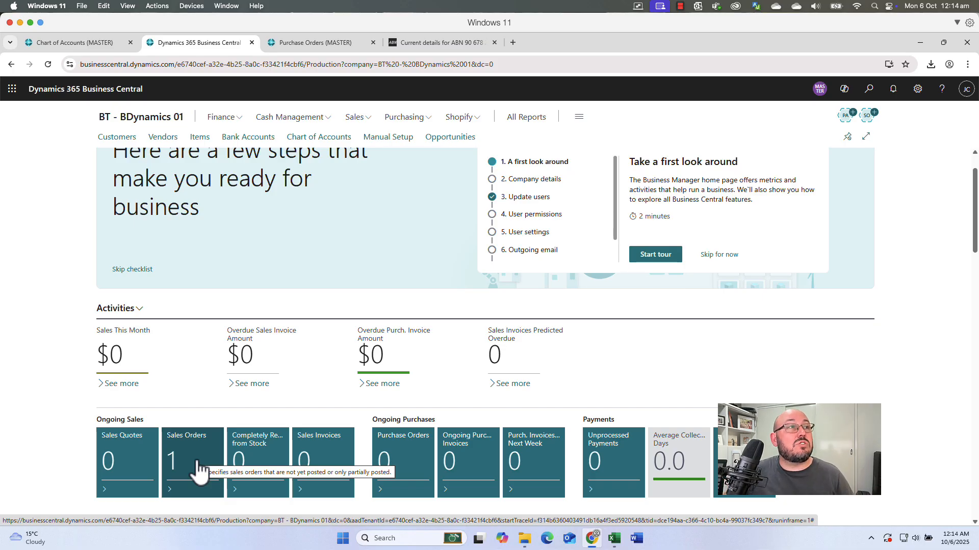
# - Open the Test Customer sales order 101001 from the ongoing sales orders and release it
pyautogui.scroll(1, 272, 341)
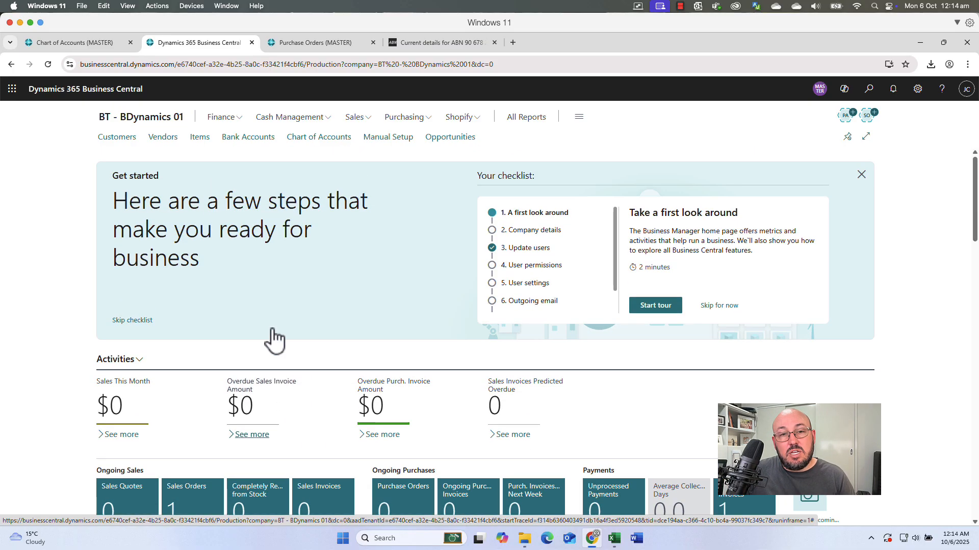
pyautogui.scroll(-1, 304, 366)
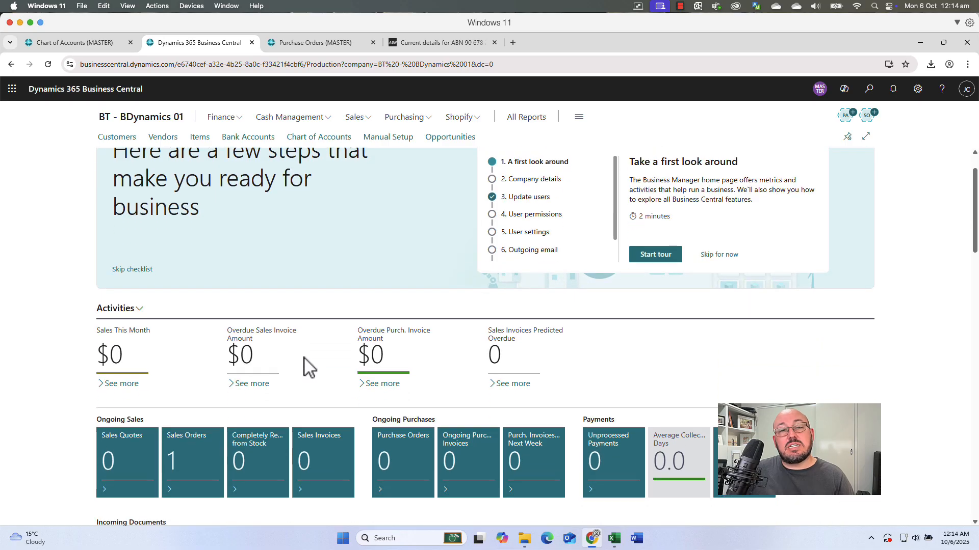
pyautogui.scroll(1, 305, 366)
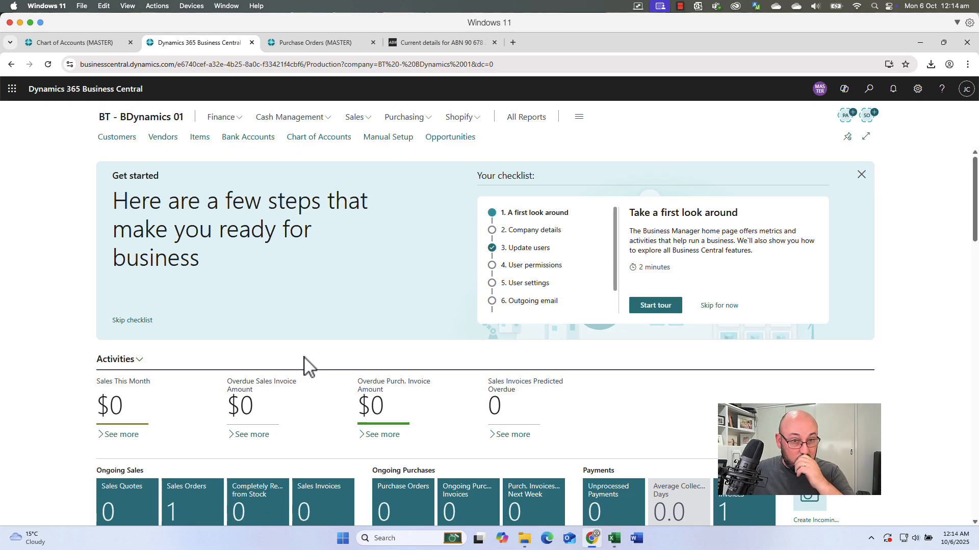
pyautogui.click(192, 503)
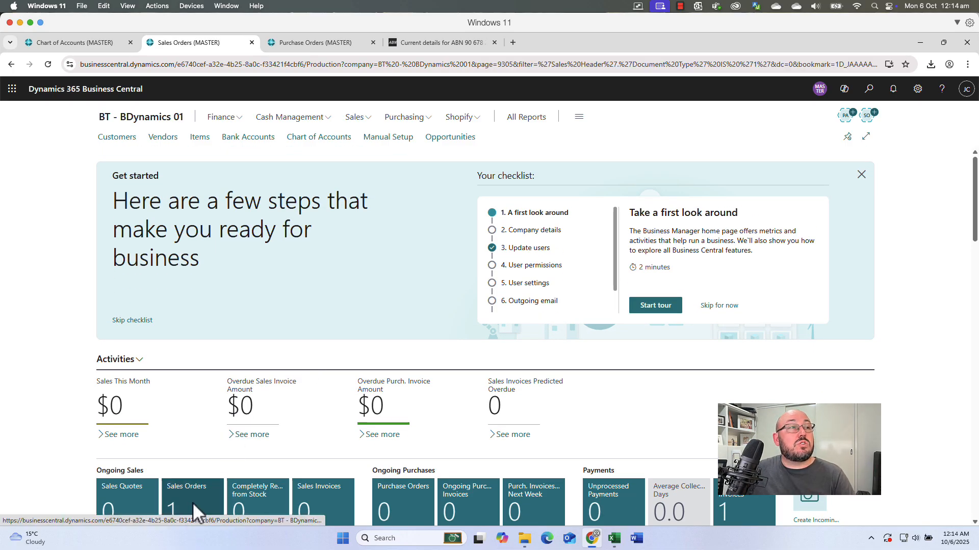
pyautogui.click(200, 220)
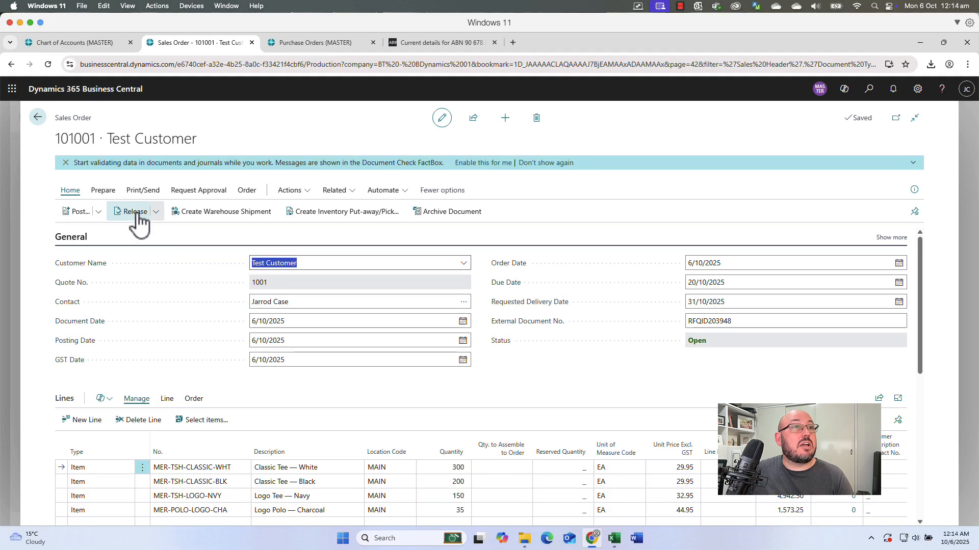
pyautogui.click(138, 221)
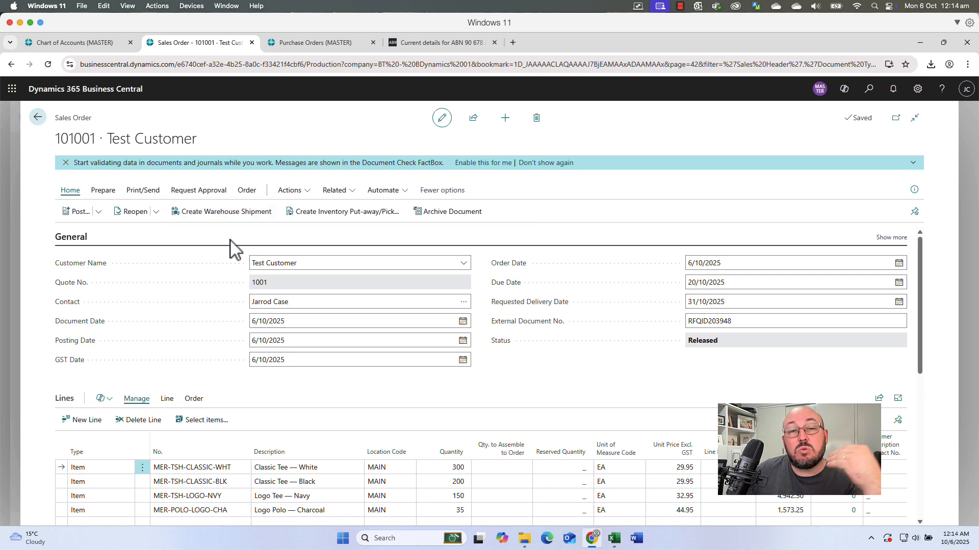
# - Create a warehouse shipment from the released sales order and review the quantities on its lines
pyautogui.click(209, 214)
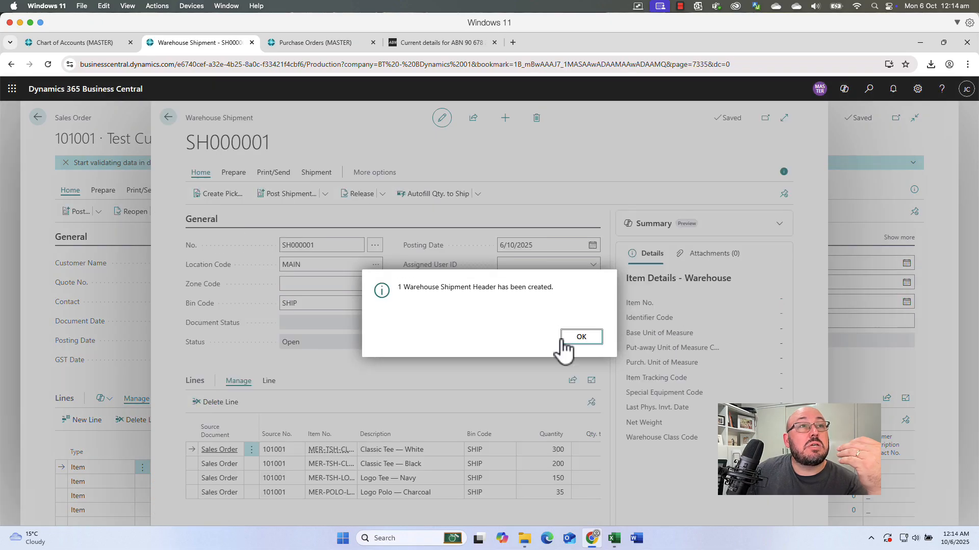
pyautogui.click(563, 340)
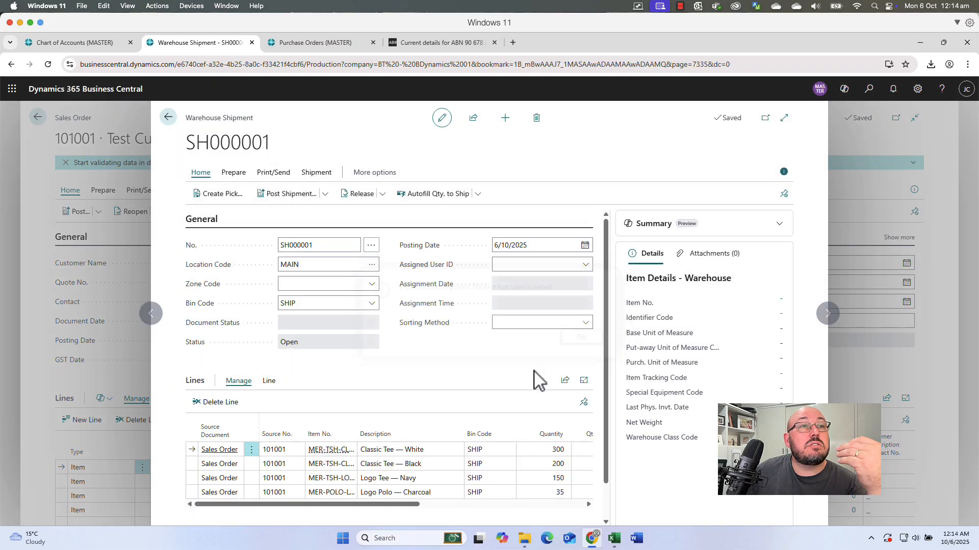
pyautogui.scroll(-1, 509, 407)
pyautogui.hscroll(5, 395, 470)
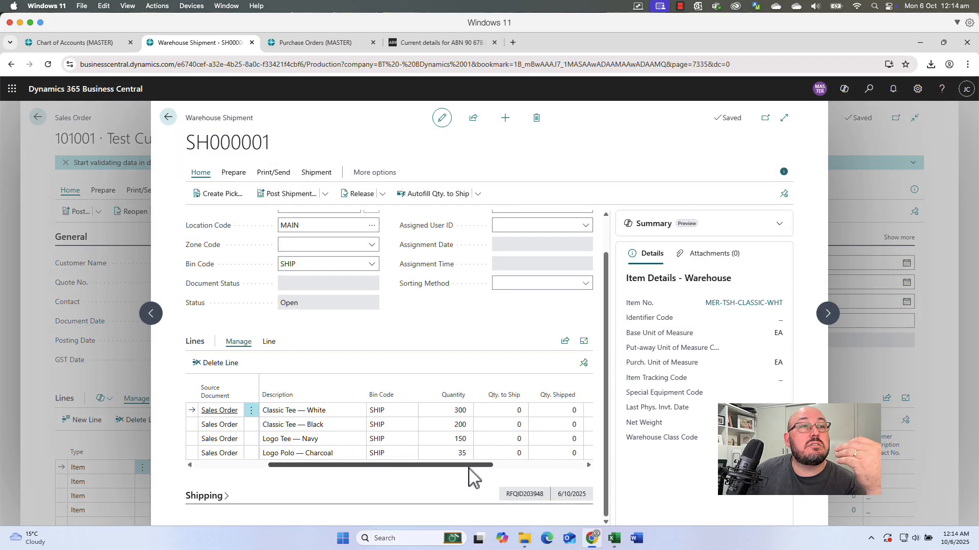
# - Create a pick from the warehouse shipment with Bin Ranking as the sorting method for activity lines
pyautogui.click(216, 194)
pyautogui.click(551, 277)
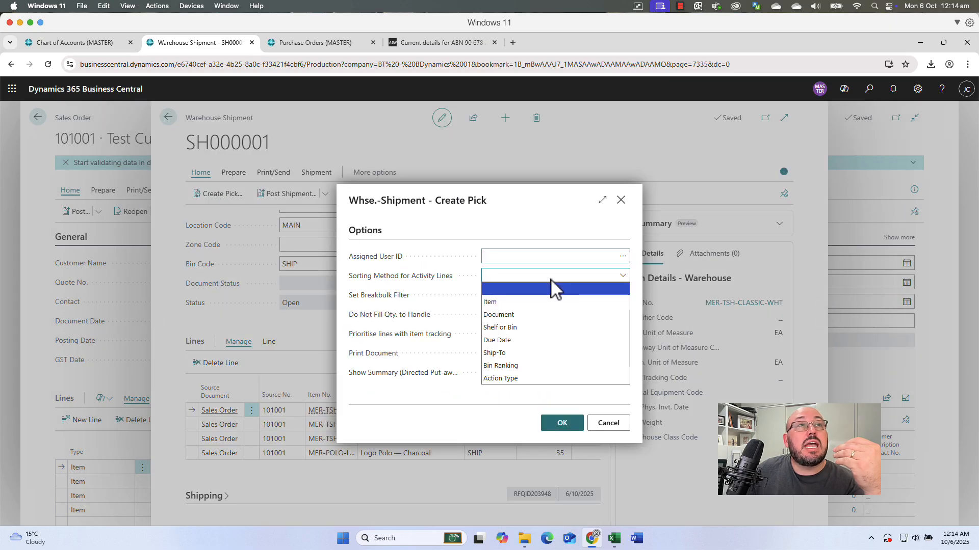
pyautogui.click(516, 365)
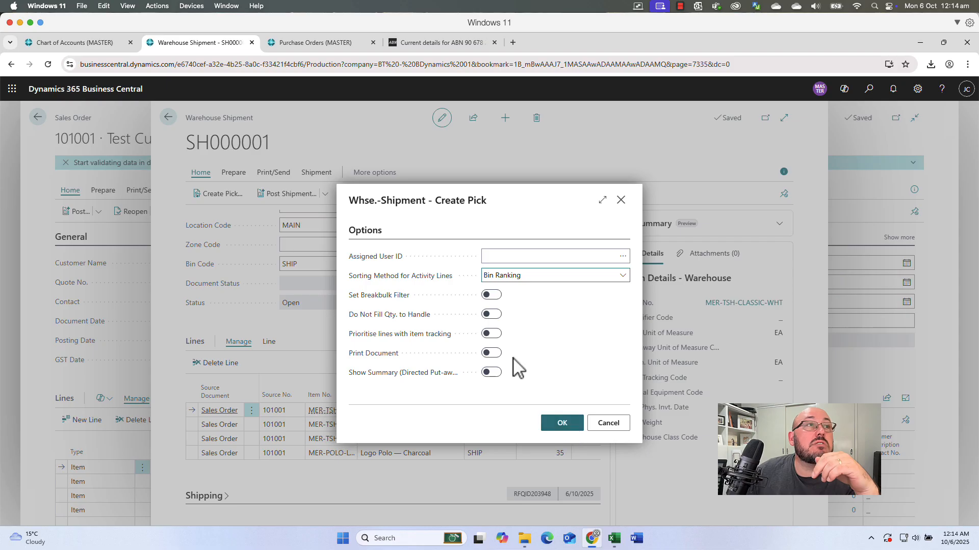
pyautogui.click(567, 425)
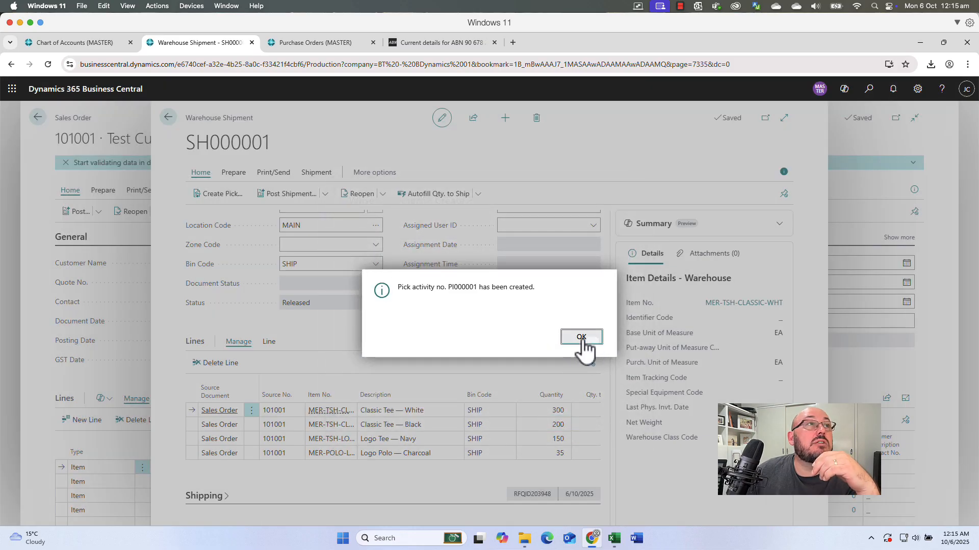
pyautogui.click(583, 337)
# - Open pick PI000001 from the shipment's pick lines, register it, and return to the warehouse shipment
pyautogui.click(320, 175)
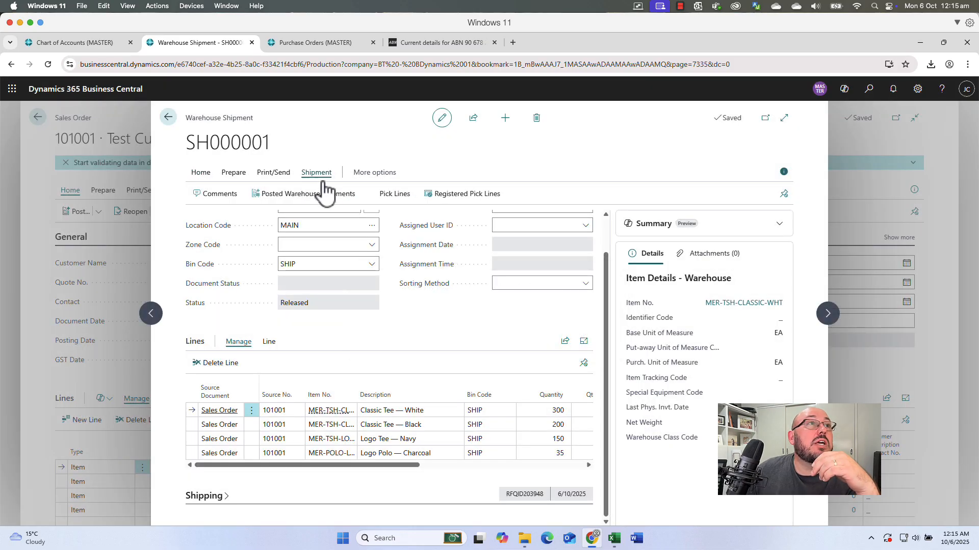
pyautogui.click(393, 196)
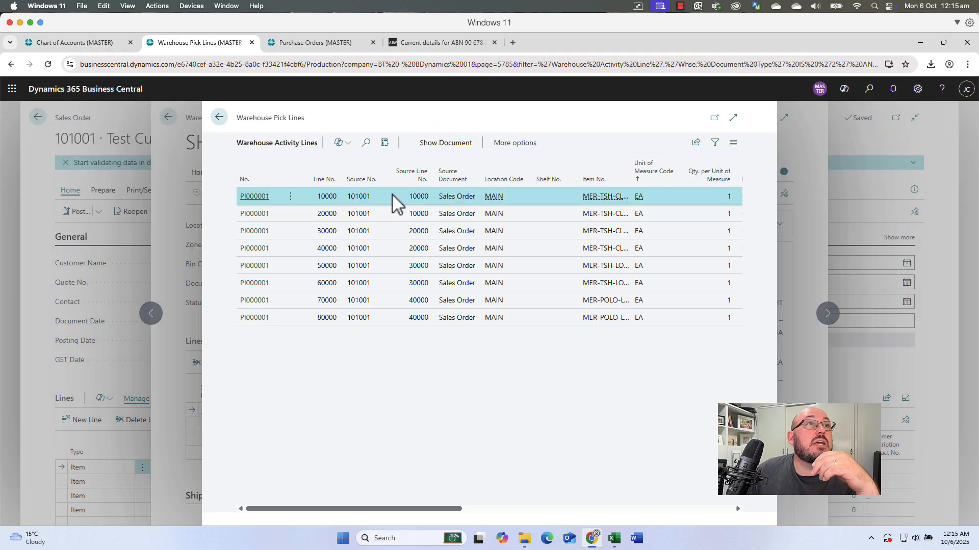
pyautogui.click(439, 147)
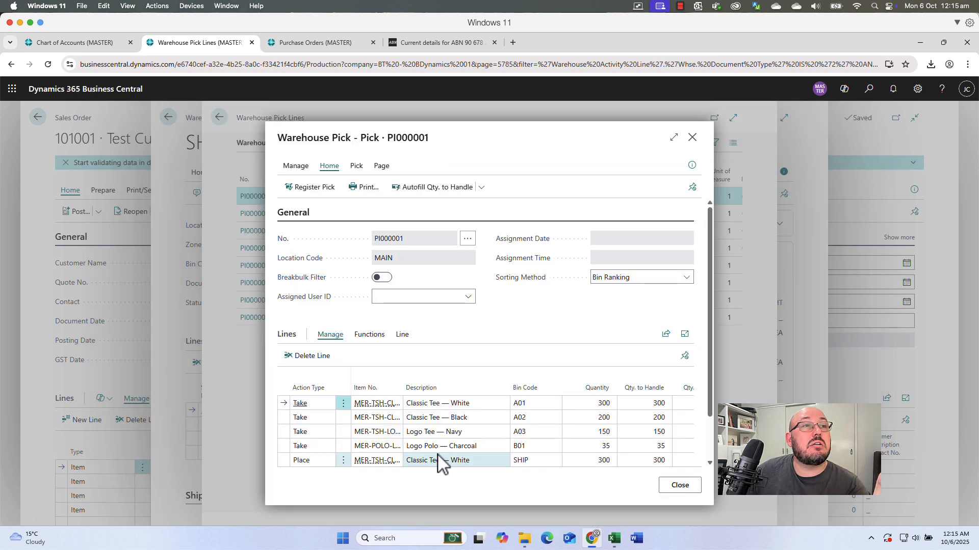
pyautogui.scroll(-2, 540, 461)
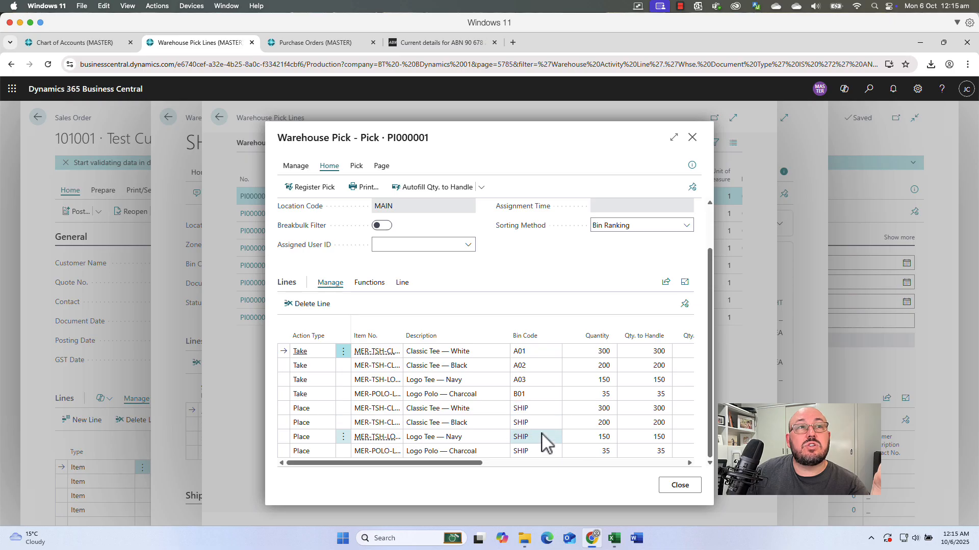
pyautogui.scroll(2, 541, 443)
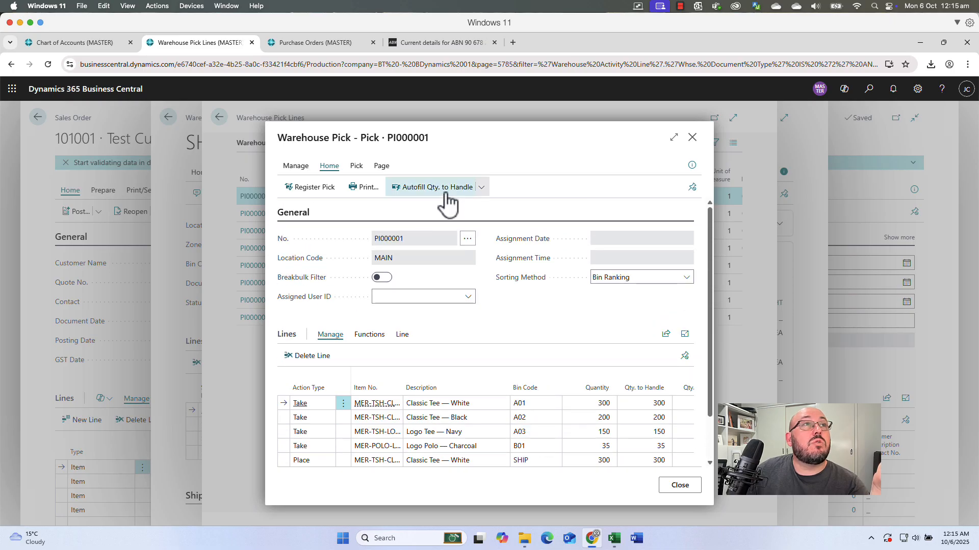
pyautogui.click(310, 189)
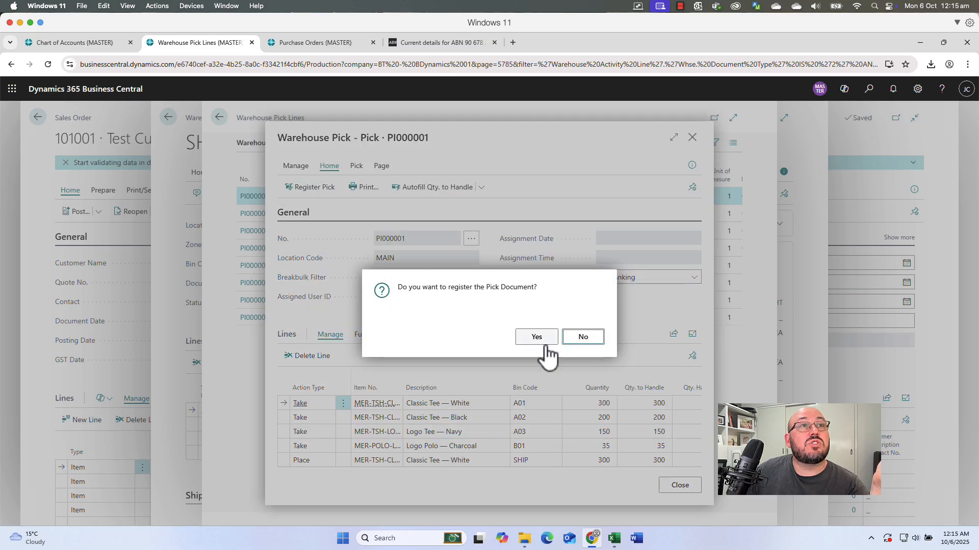
pyautogui.click(536, 337)
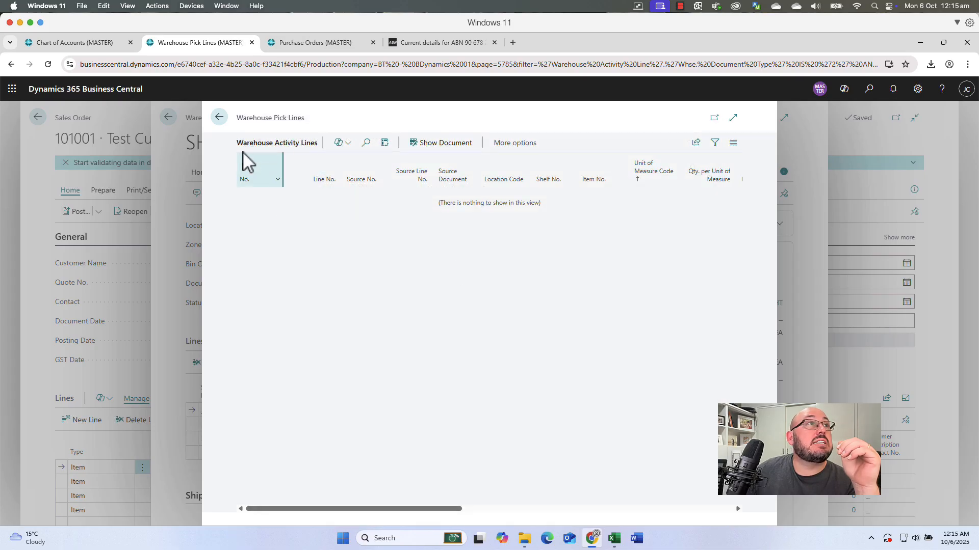
pyautogui.click(224, 123)
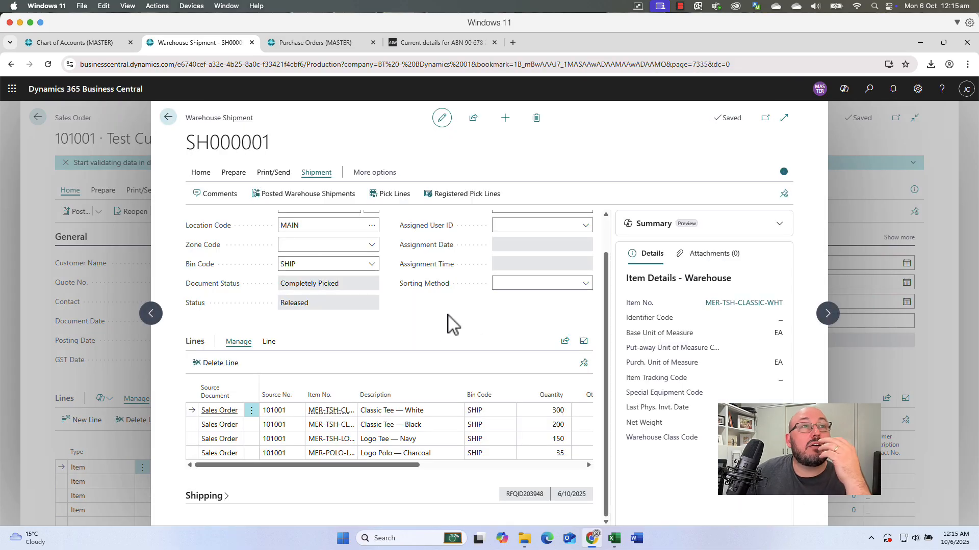
# - Hide the shipment's details pane and post warehouse shipment SH000001 as Ship and Invoice
pyautogui.click(784, 173)
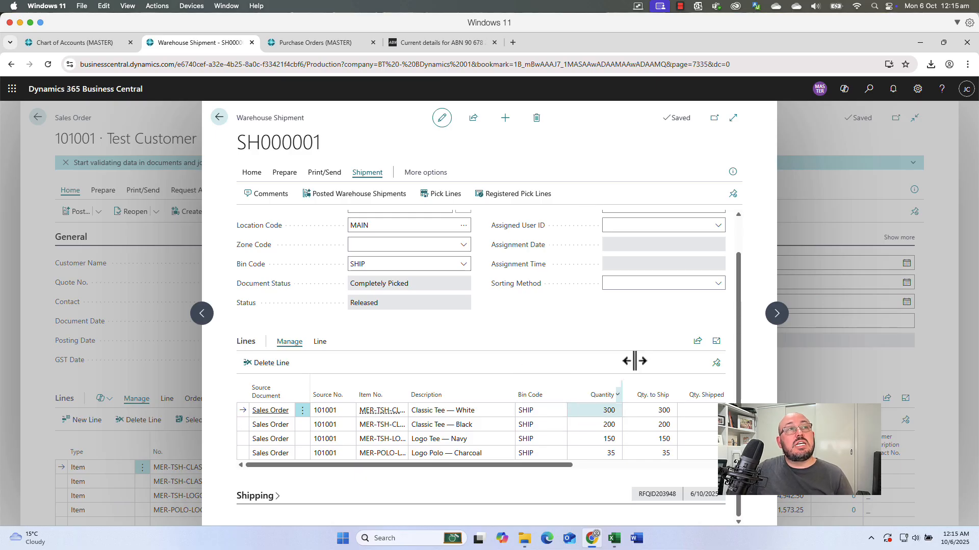
pyautogui.moveTo(363, 291); pyautogui.dragTo(448, 339)
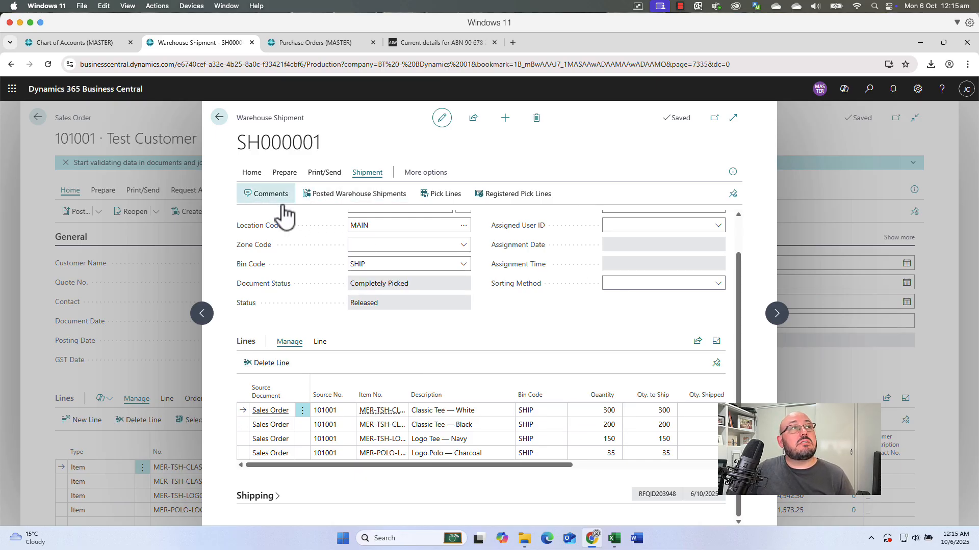
pyautogui.click(255, 173)
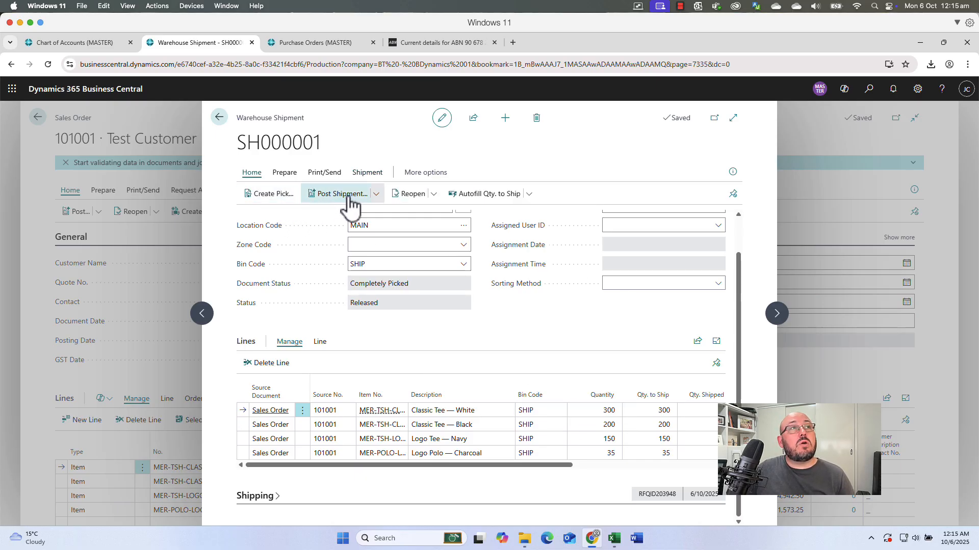
pyautogui.click(327, 197)
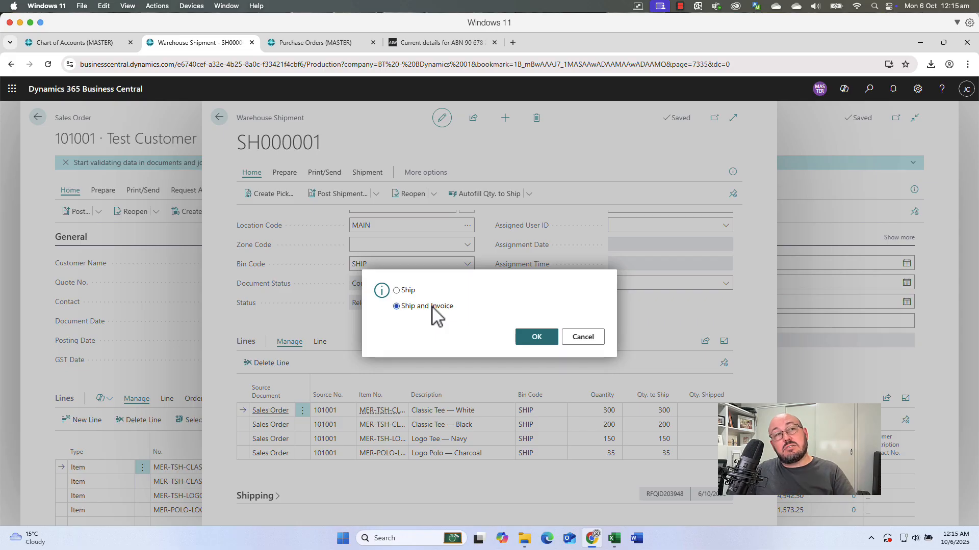
pyautogui.click(536, 338)
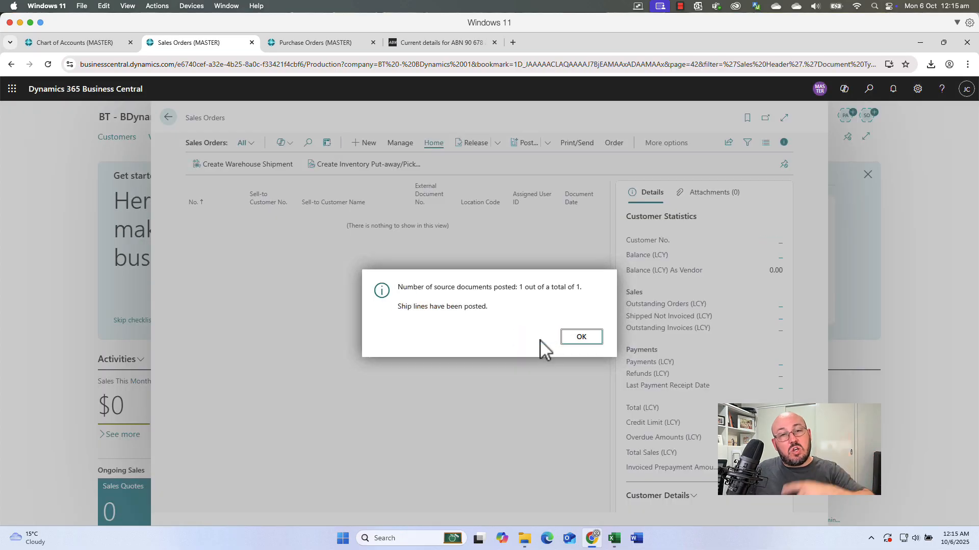
# - Acknowledge the shipment posting and review the non-zero net changes in the Chart of Accounts, from receivables down to cost of goods sold
pyautogui.click(580, 338)
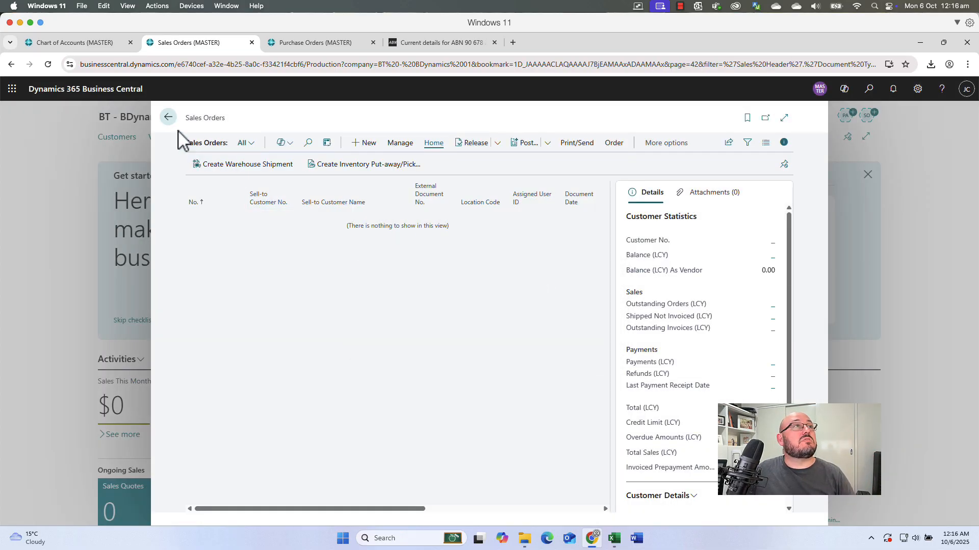
pyautogui.click(87, 41)
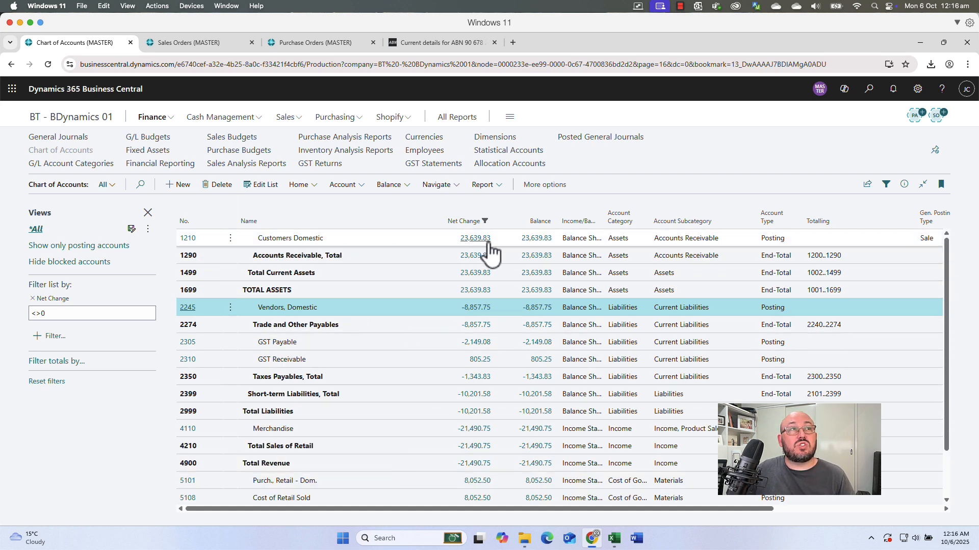
pyautogui.scroll(-2, 397, 352)
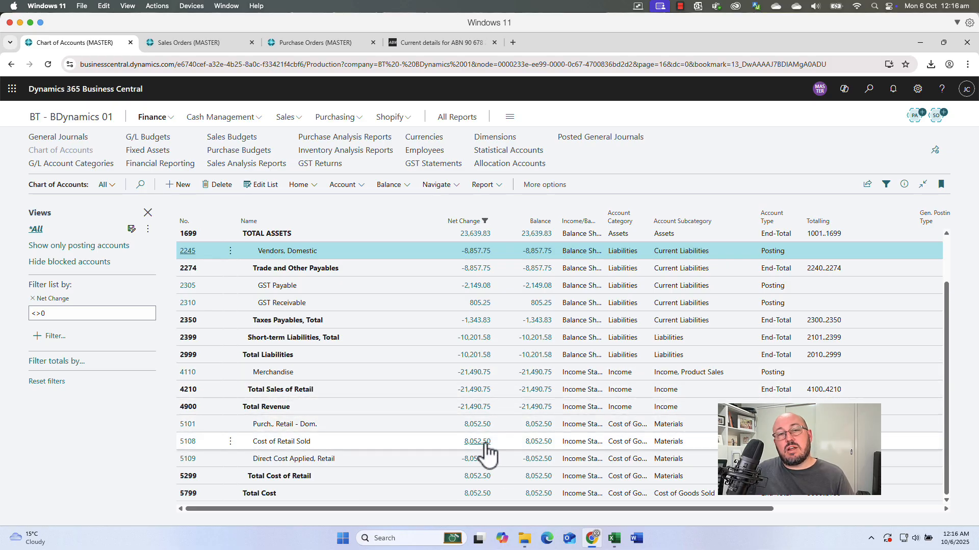
pyautogui.scroll(2, 482, 423)
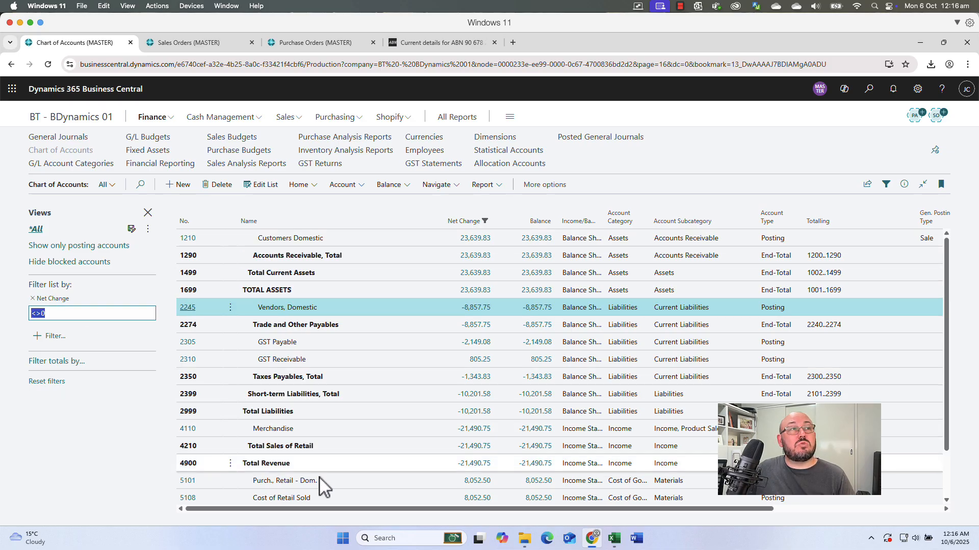
# - Open the Customers list from the home page and turn off the short menu for its actions
pyautogui.click(80, 121)
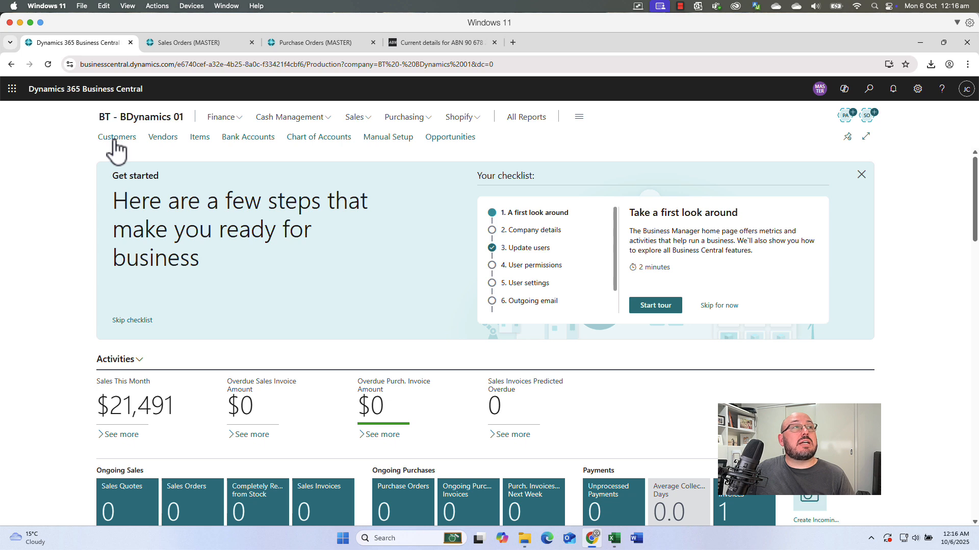
pyautogui.click(116, 140)
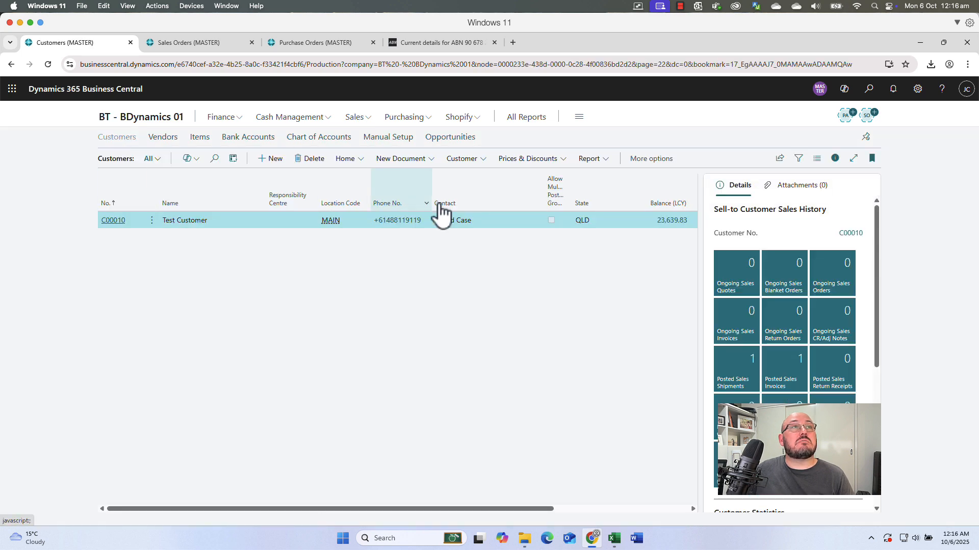
pyautogui.click(648, 159)
pyautogui.click(643, 160)
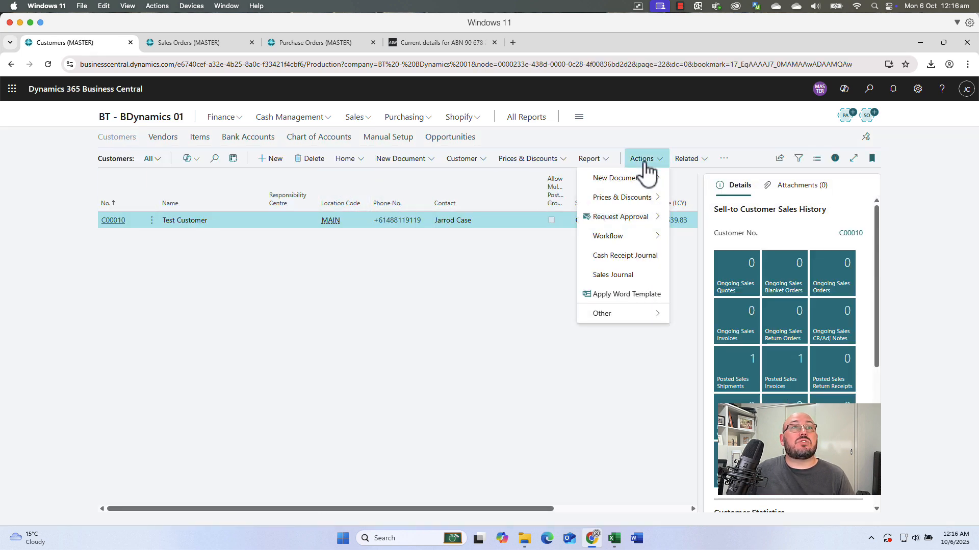
pyautogui.moveTo(625, 315)
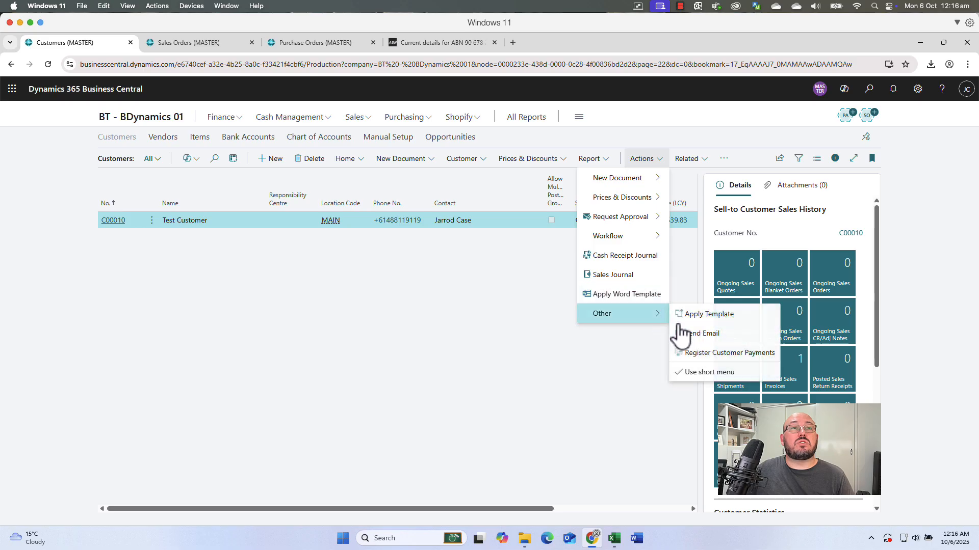
pyautogui.click(701, 374)
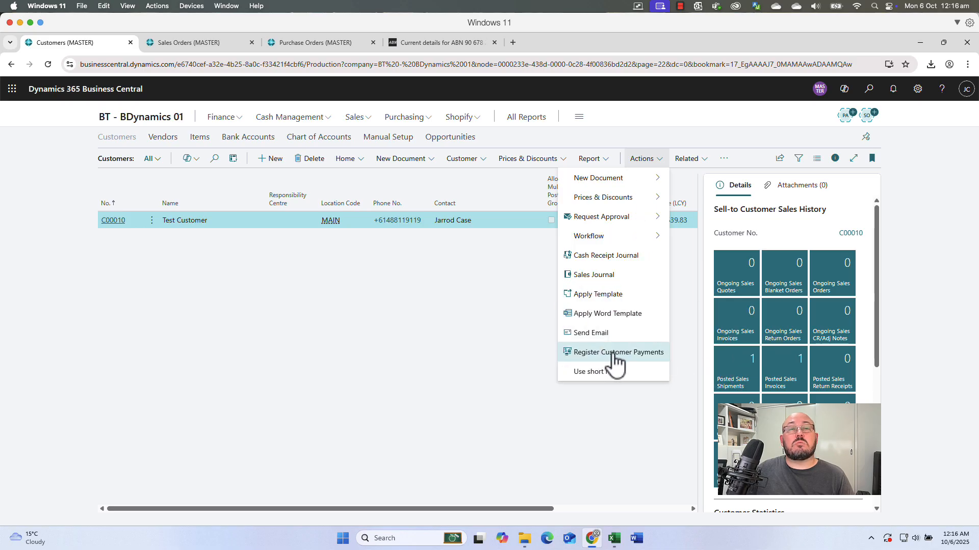
pyautogui.click(421, 318)
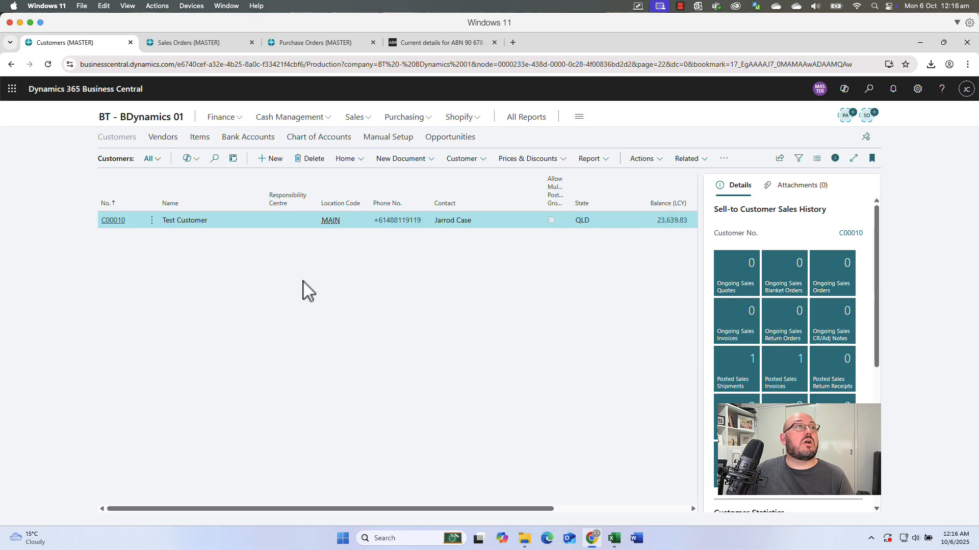
# - Open Test Customer's card and preview posting a full payment for Order 101001 in Register Customer Payments
pyautogui.click(116, 225)
pyautogui.click(565, 174)
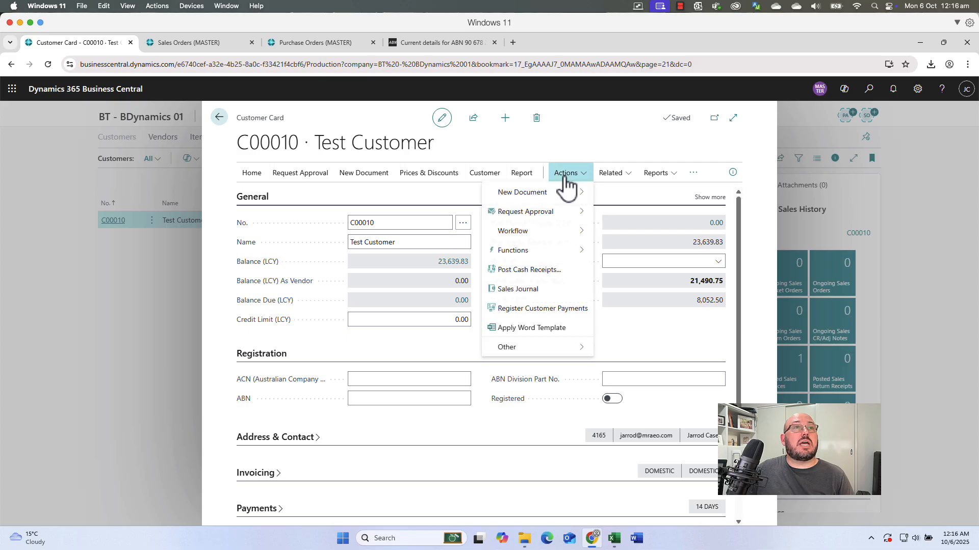
pyautogui.click(545, 309)
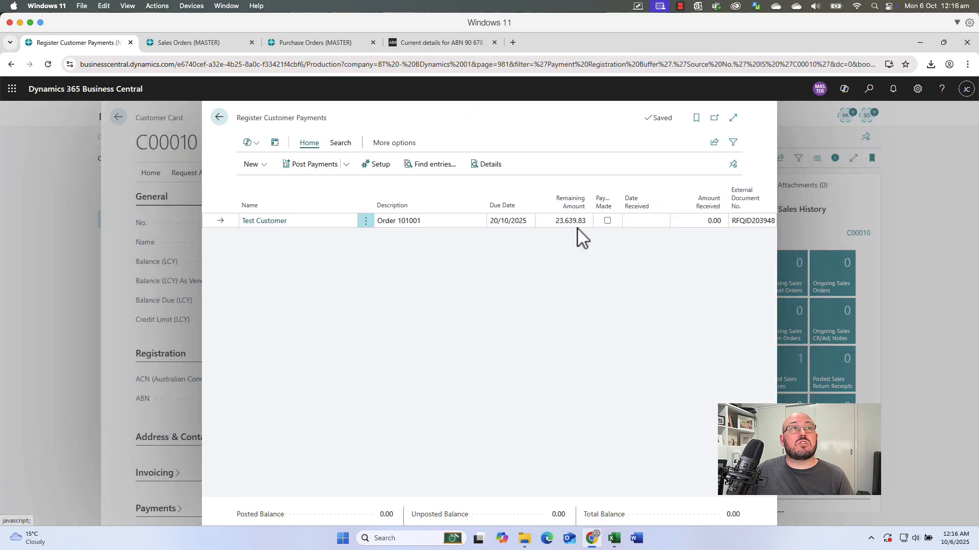
pyautogui.click(608, 221)
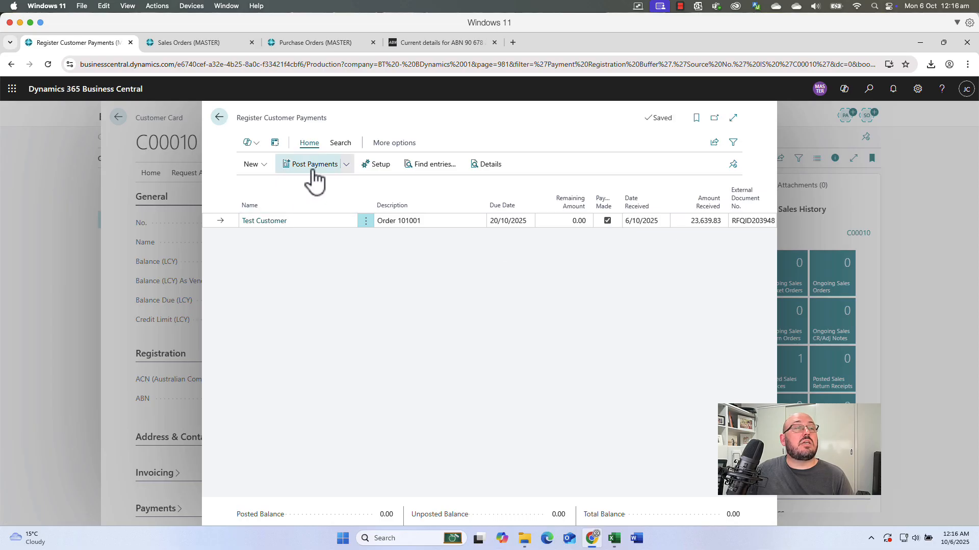
pyautogui.click(345, 164)
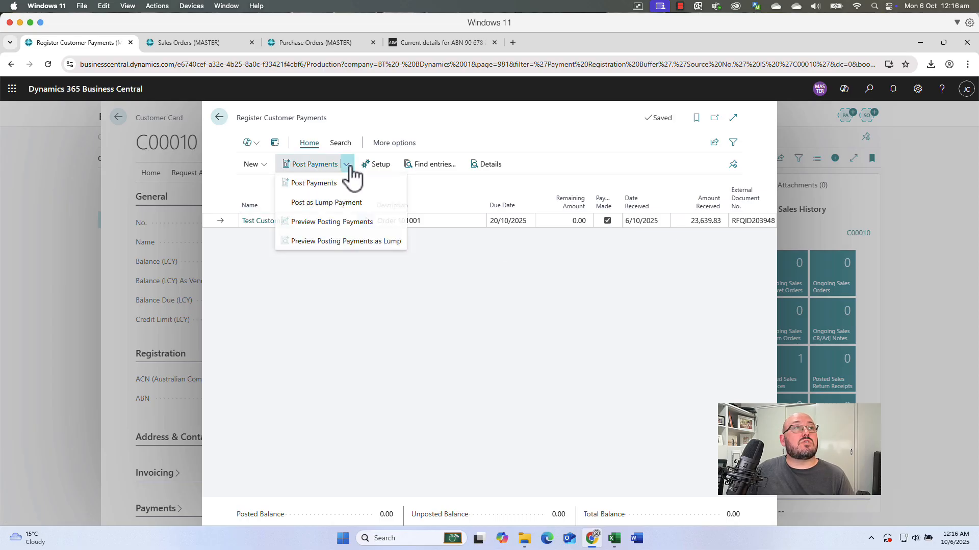
pyautogui.click(342, 229)
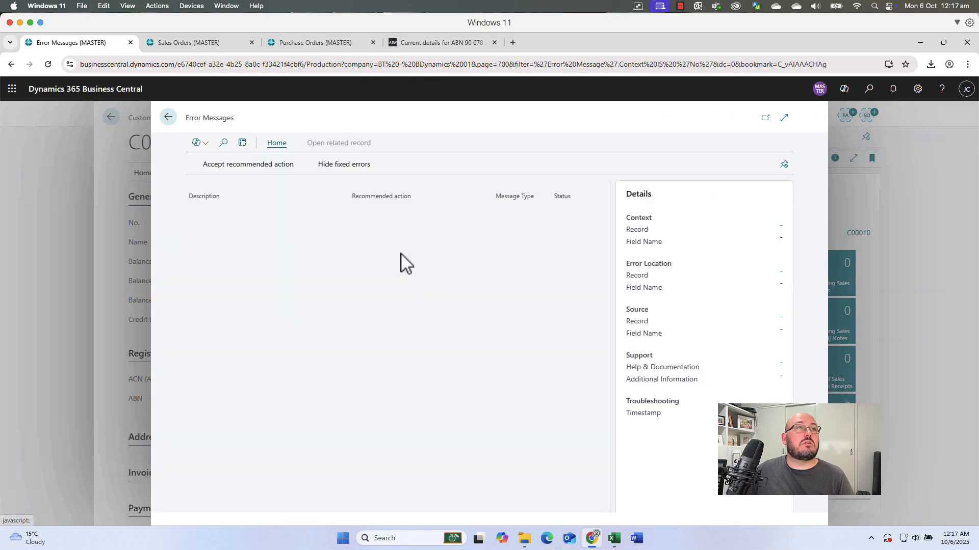
pyautogui.click(169, 119)
# - Enable all four options in BD Banking Setup: the bank statement import option and the three payment journal options
pyautogui.click(869, 92)
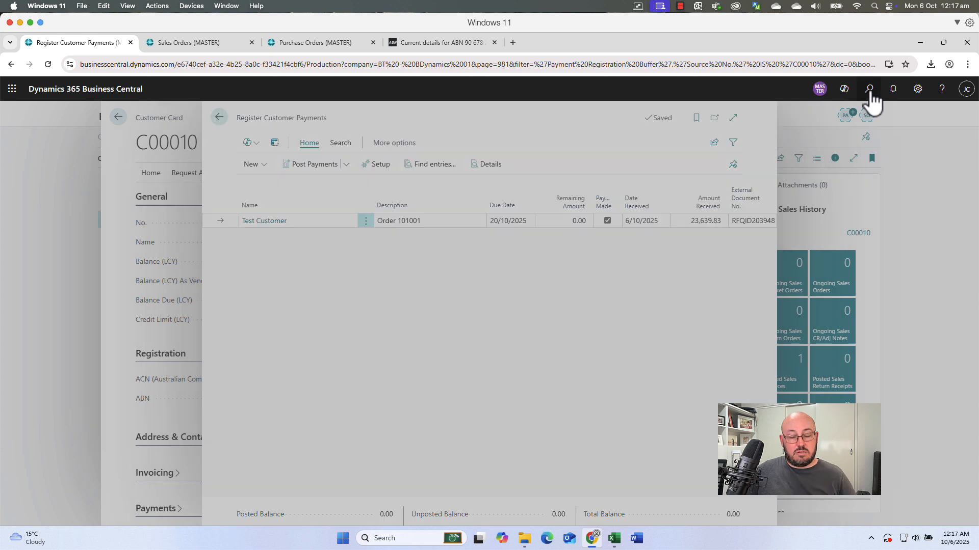
pyautogui.write('bd banking')
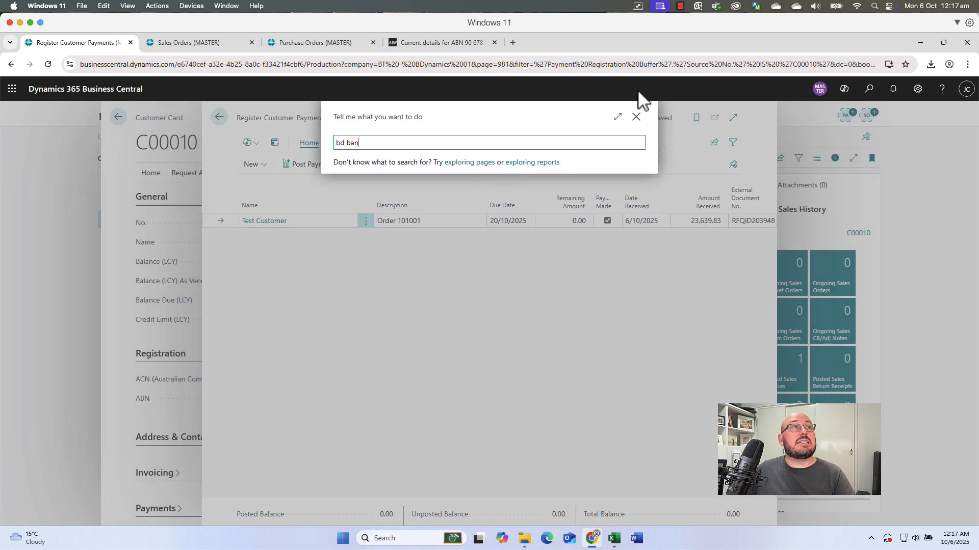
pyautogui.click(374, 184)
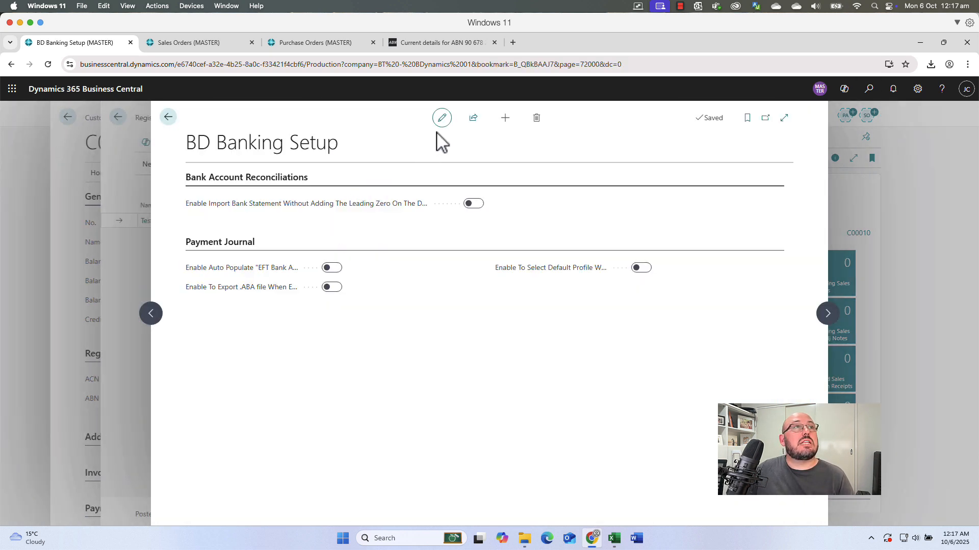
pyautogui.click(474, 203)
pyautogui.click(336, 270)
pyautogui.click(331, 287)
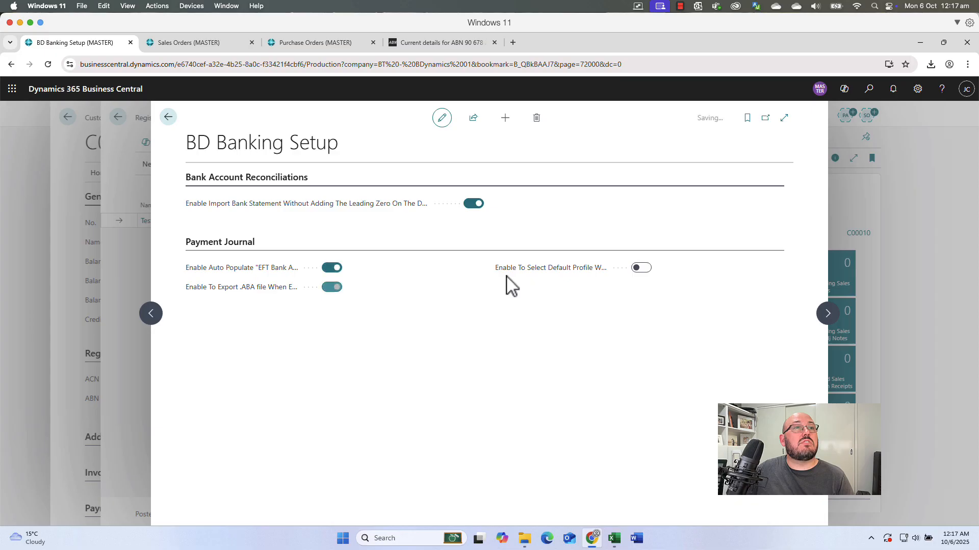
pyautogui.click(638, 269)
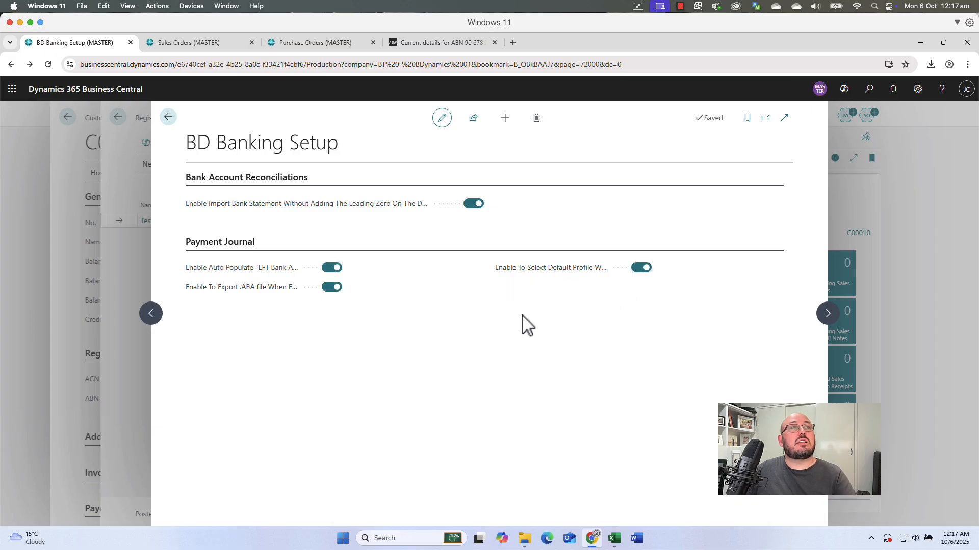
pyautogui.press('Escape')
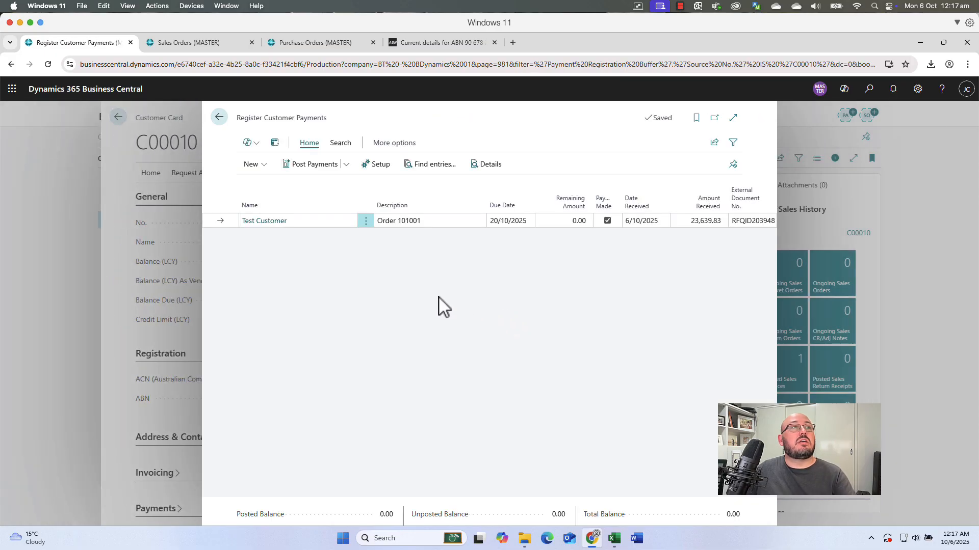
# - Discard the unposted payment registration, then reopen Register Customer Payments and post a received amount of 10,000.00 against Order 101001
pyautogui.click(220, 122)
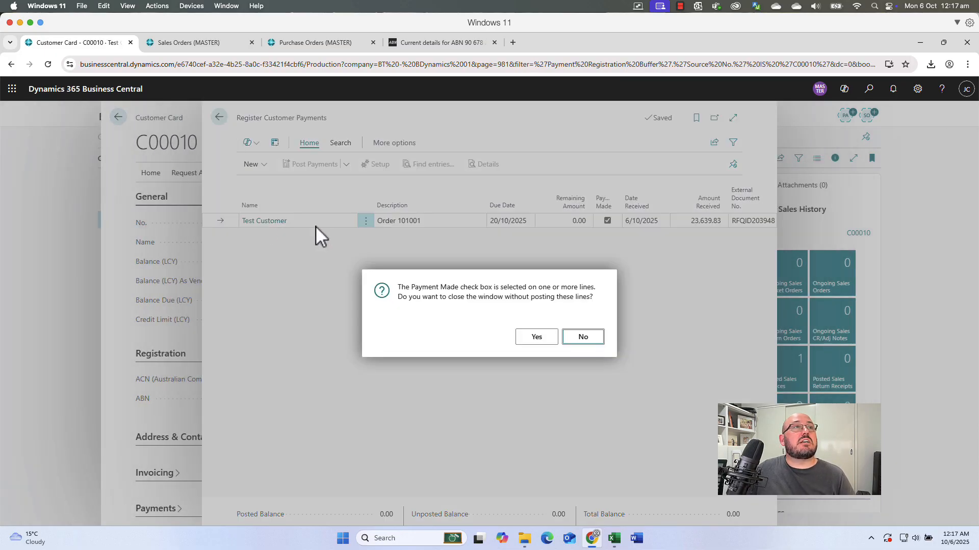
pyautogui.click(533, 337)
pyautogui.click(567, 174)
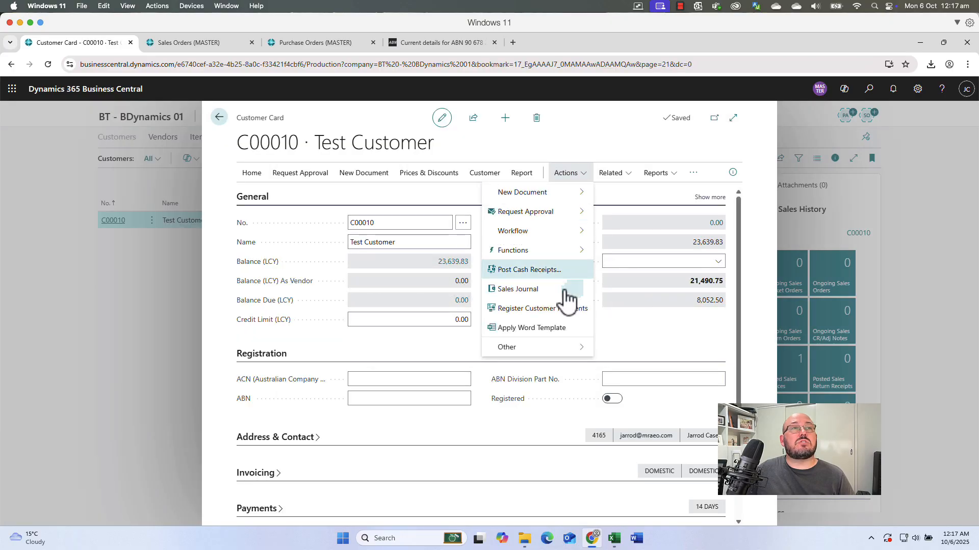
pyautogui.click(525, 310)
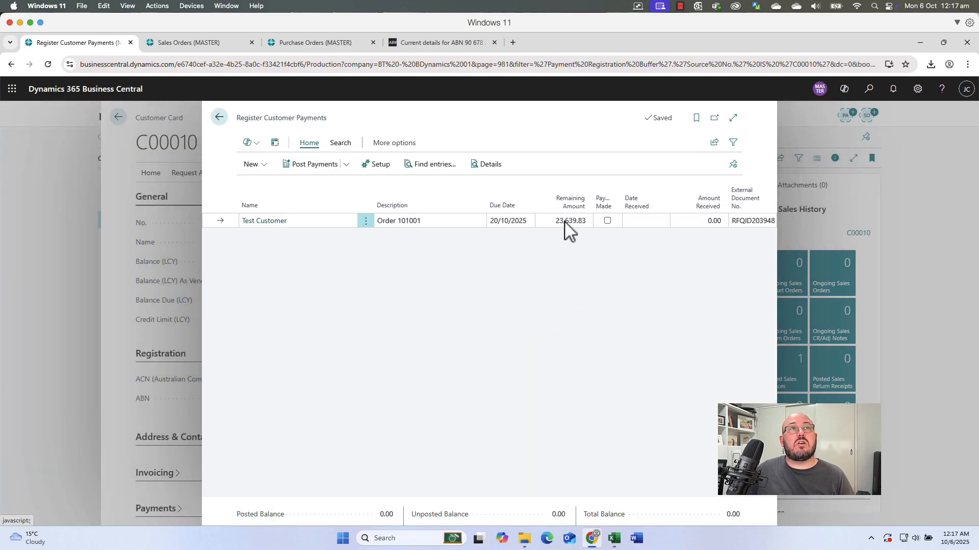
pyautogui.click(607, 221)
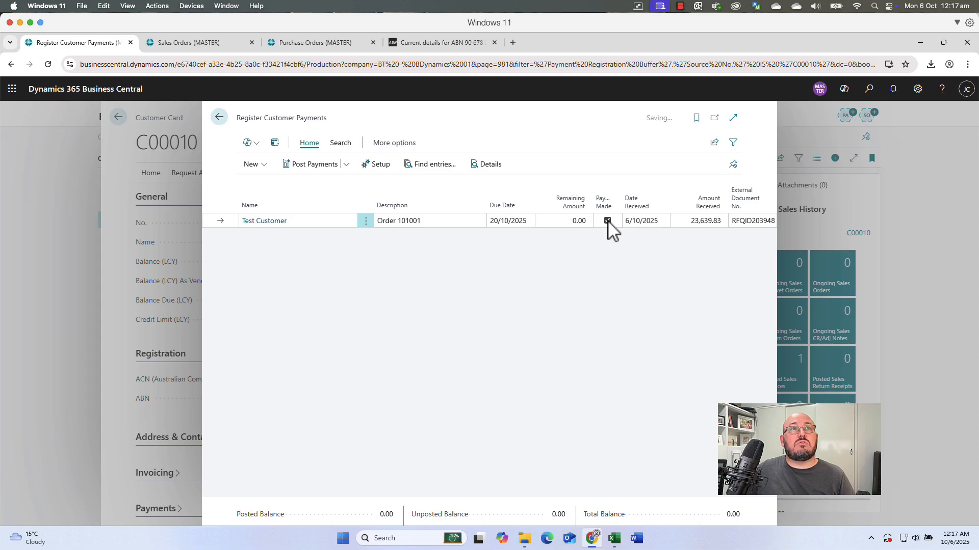
pyautogui.click(707, 224)
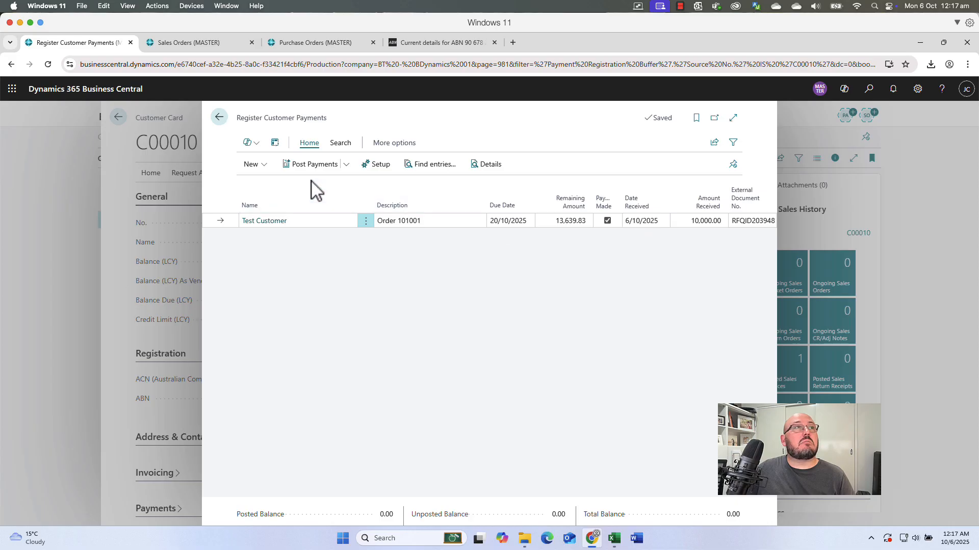
pyautogui.click(312, 164)
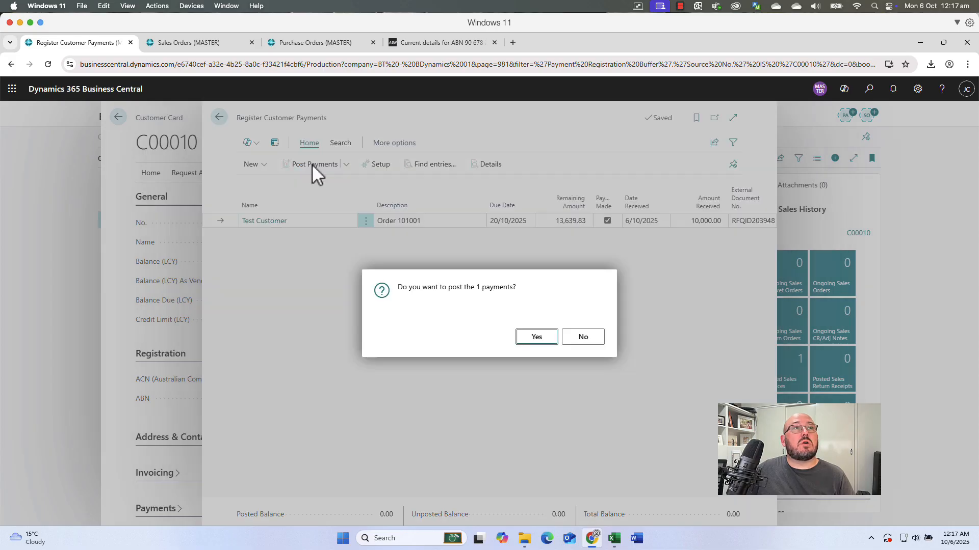
pyautogui.click(536, 337)
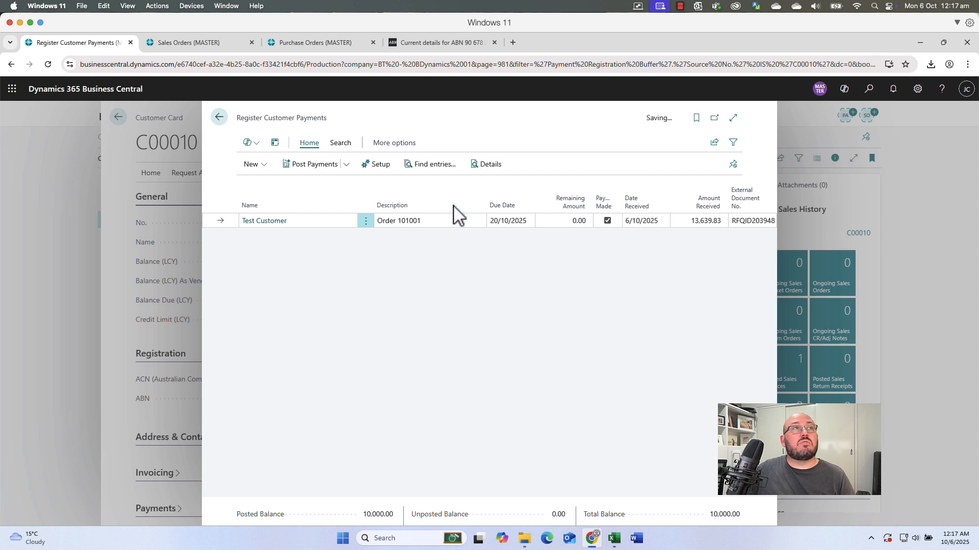
# - Post the payment of the remaining amount on Order 101001 and return to the customer card
pyautogui.click(319, 168)
pyautogui.click(533, 340)
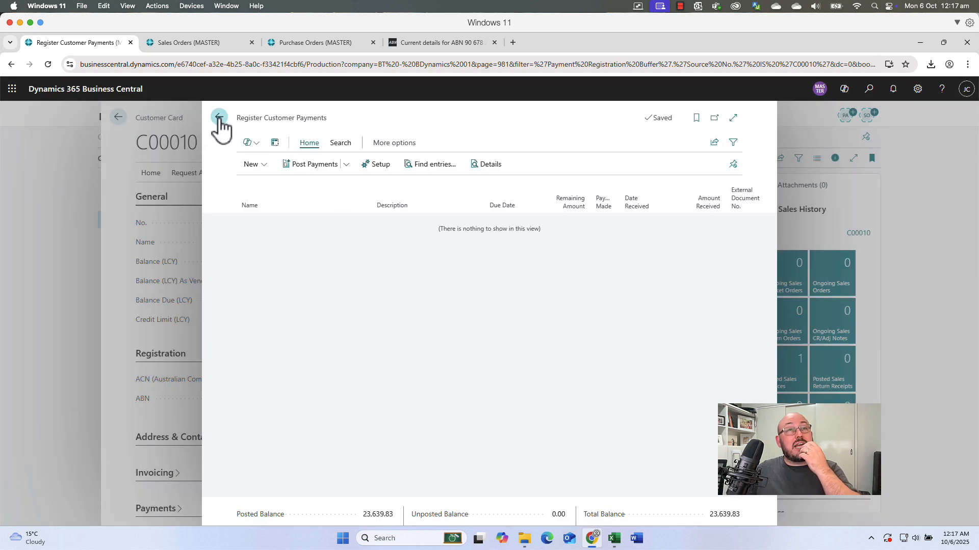
pyautogui.click(219, 118)
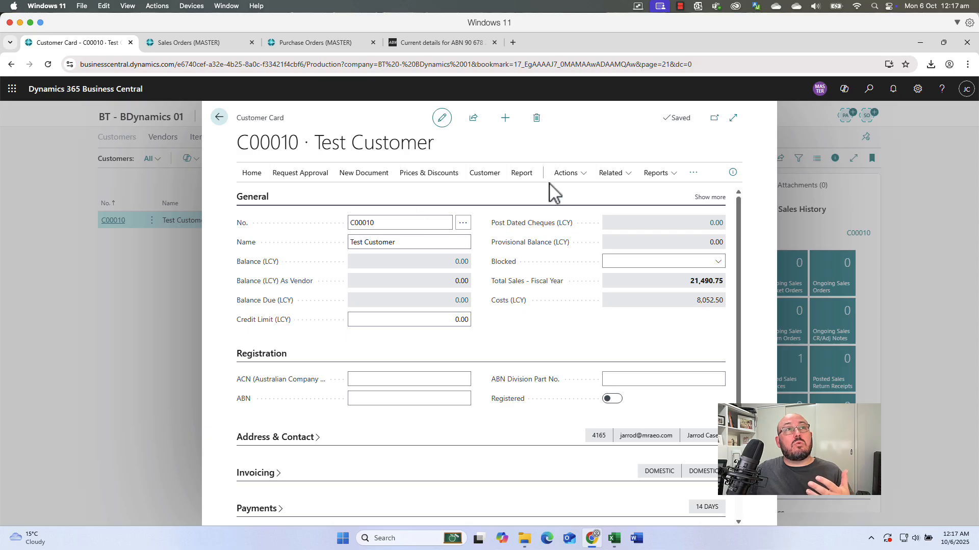
# - Review the Payment Registration Setup for the journal and balancing bank account, cancel it, and return to the customer card
pyautogui.click(566, 173)
pyautogui.click(559, 316)
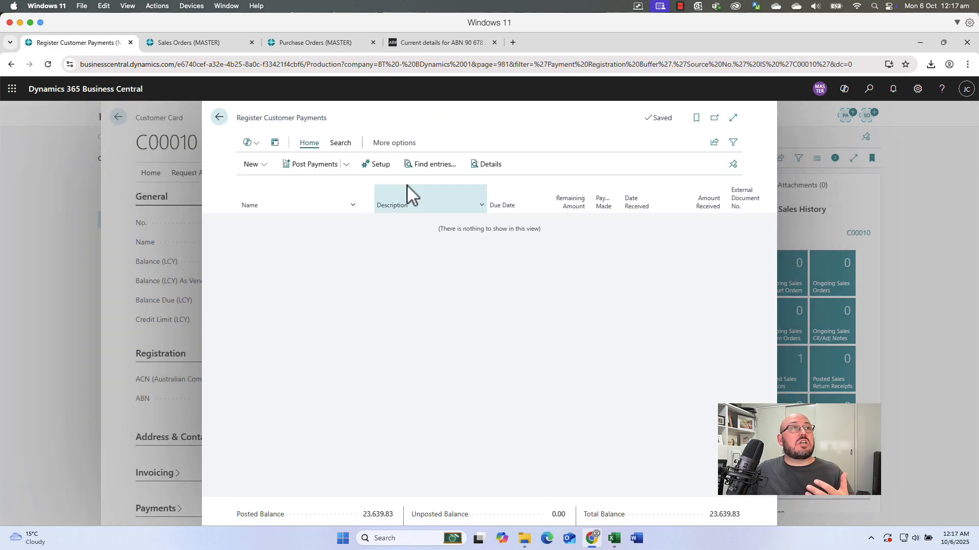
pyautogui.click(377, 165)
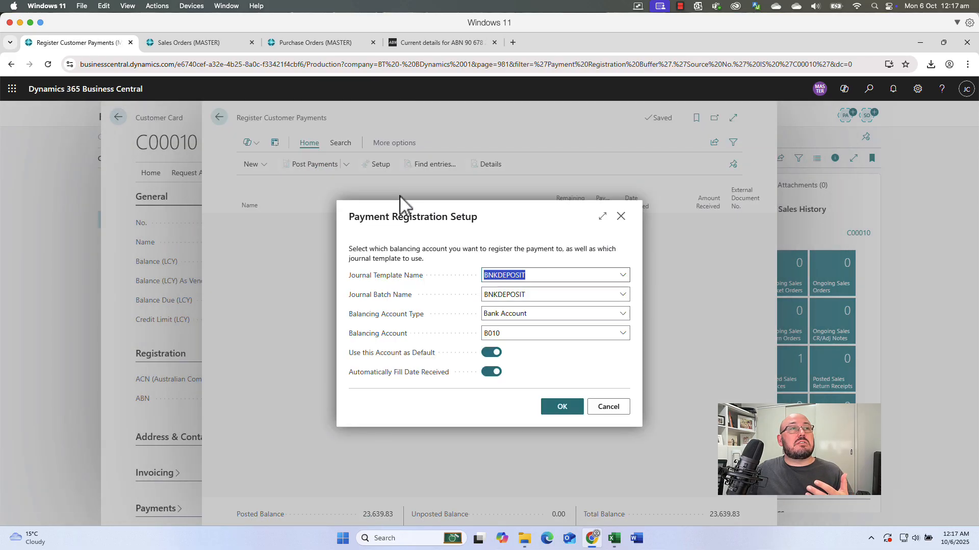
pyautogui.click(625, 334)
pyautogui.click(462, 398)
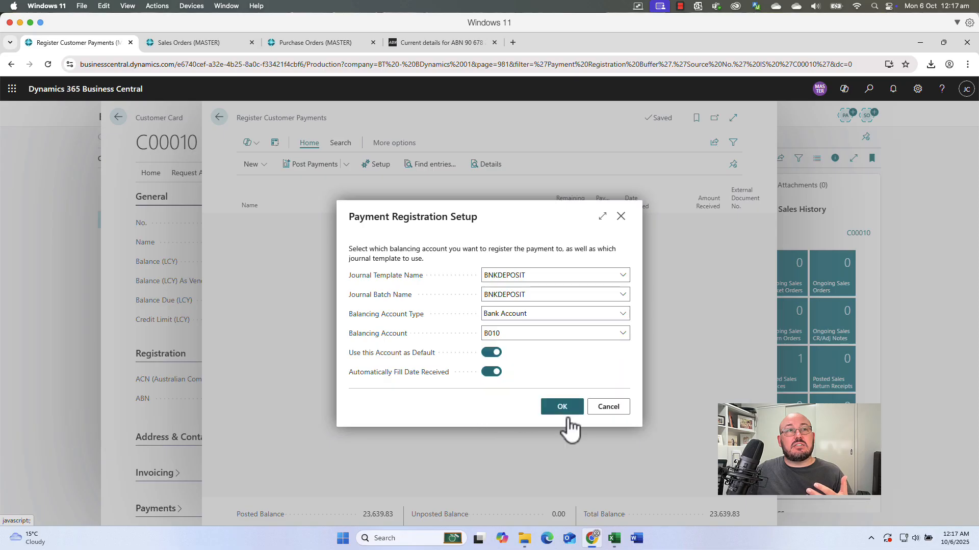
pyautogui.click(608, 406)
pyautogui.click(220, 118)
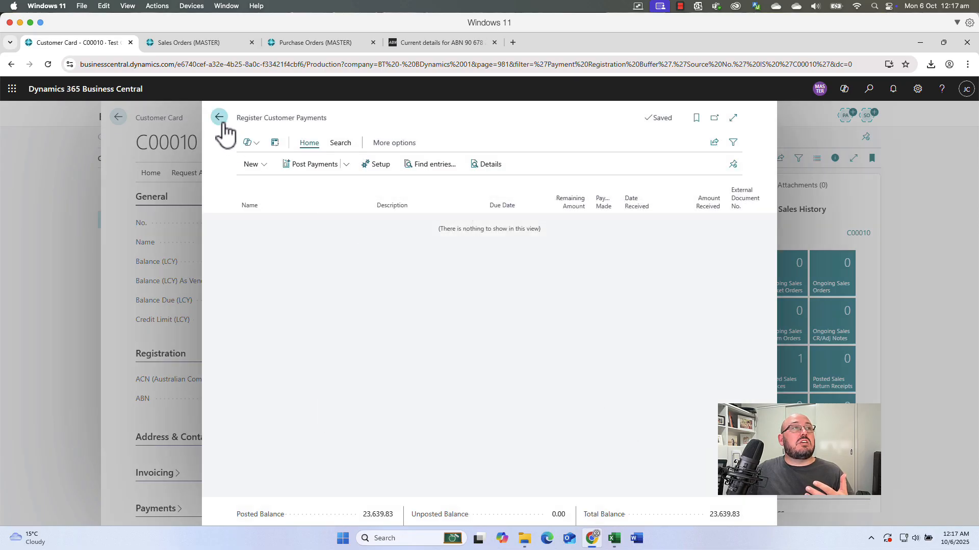
# - Review the document types, descriptions and amounts in Test Customer's ledger entries without the details pane, and return to the customer card
pyautogui.click(484, 173)
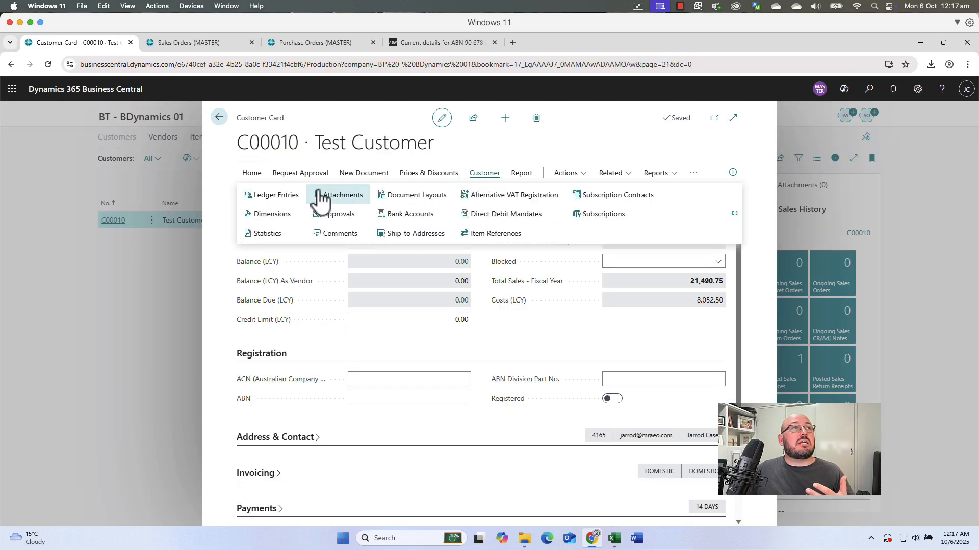
pyautogui.click(287, 194)
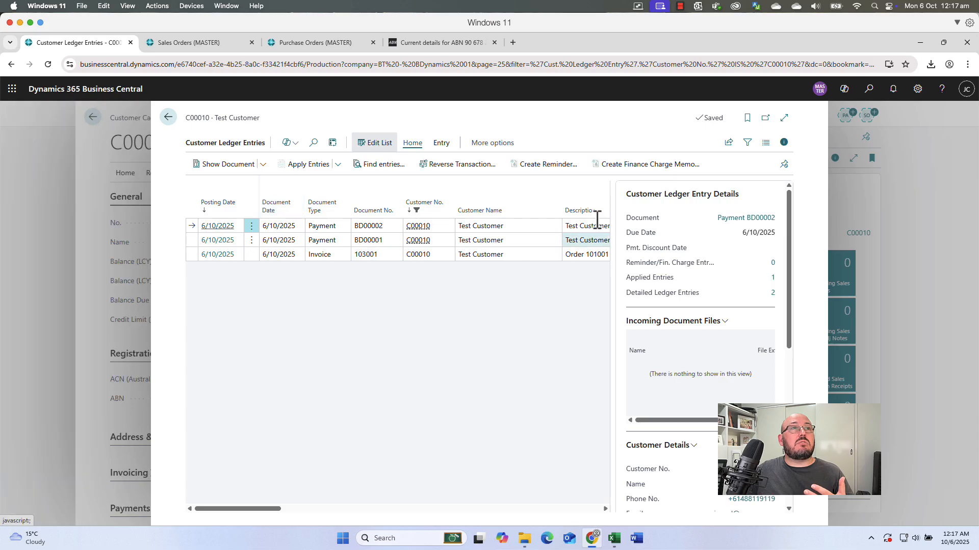
pyautogui.click(769, 145)
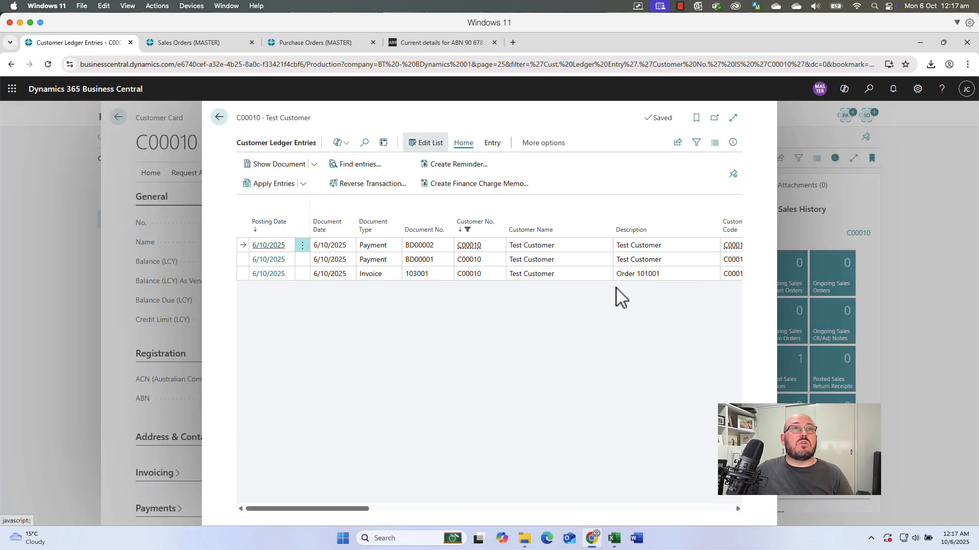
pyautogui.moveTo(351, 509); pyautogui.dragTo(428, 509)
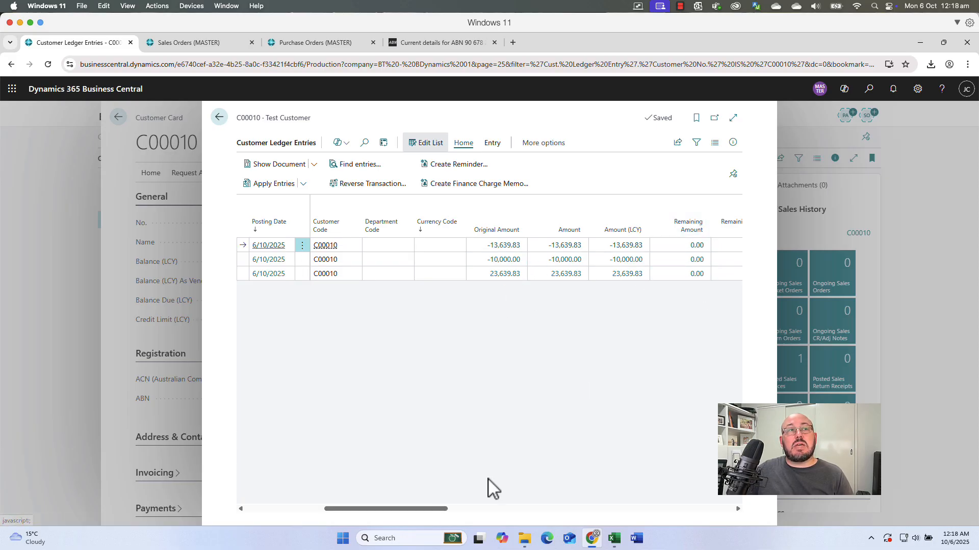
pyautogui.moveTo(438, 509); pyautogui.dragTo(309, 508)
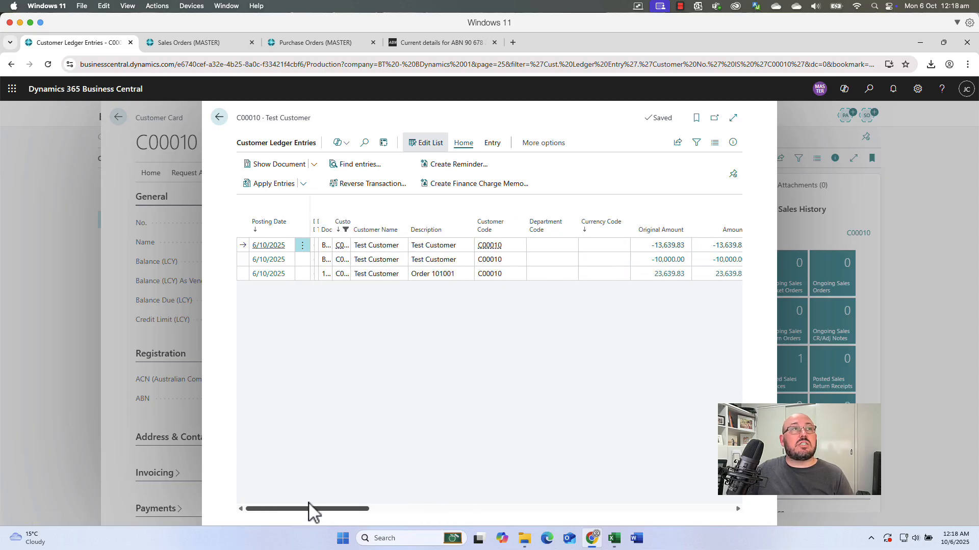
pyautogui.click(220, 118)
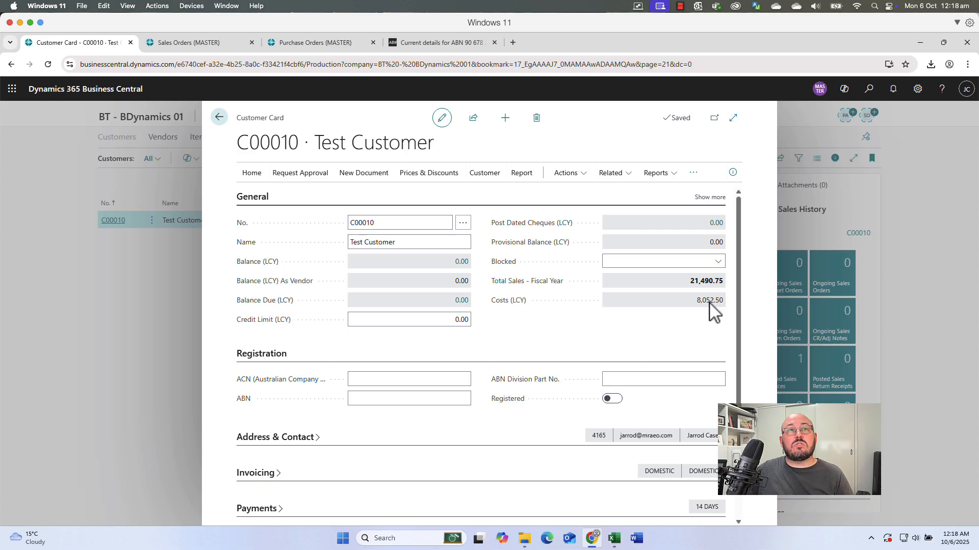
# - Show the details pane on the customer card, examine the sales history and statistics, and return to the customer list
pyautogui.click(732, 173)
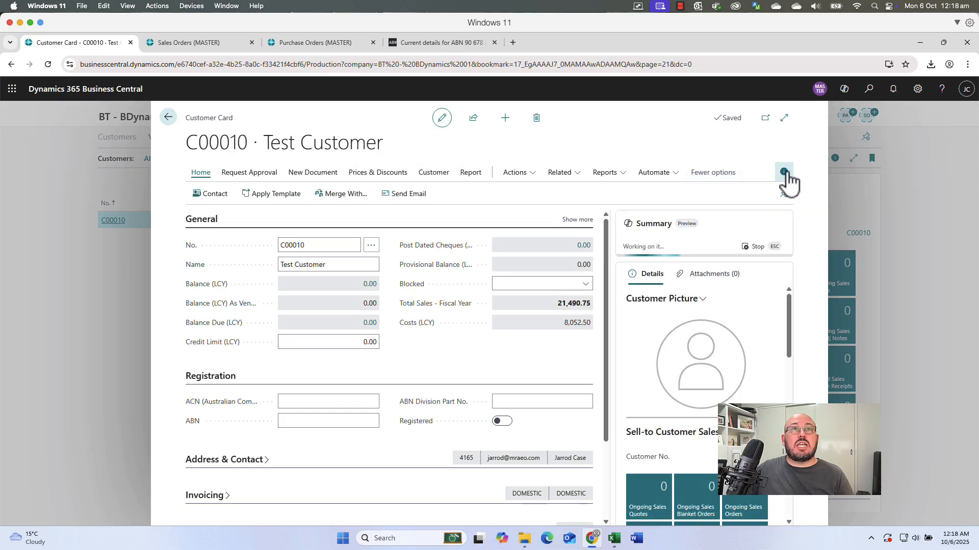
pyautogui.scroll(-4, 709, 321)
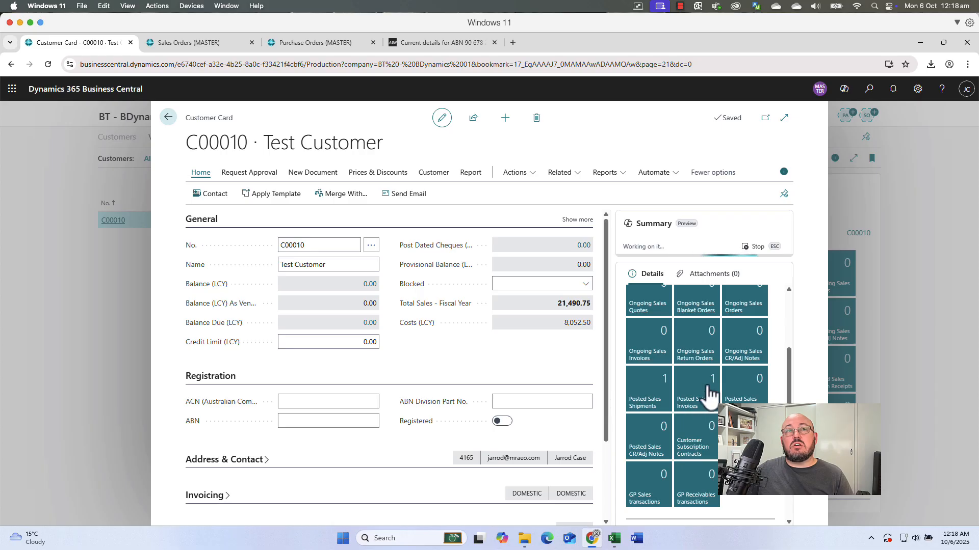
pyautogui.scroll(-1, 704, 398)
pyautogui.scroll(-10, 705, 403)
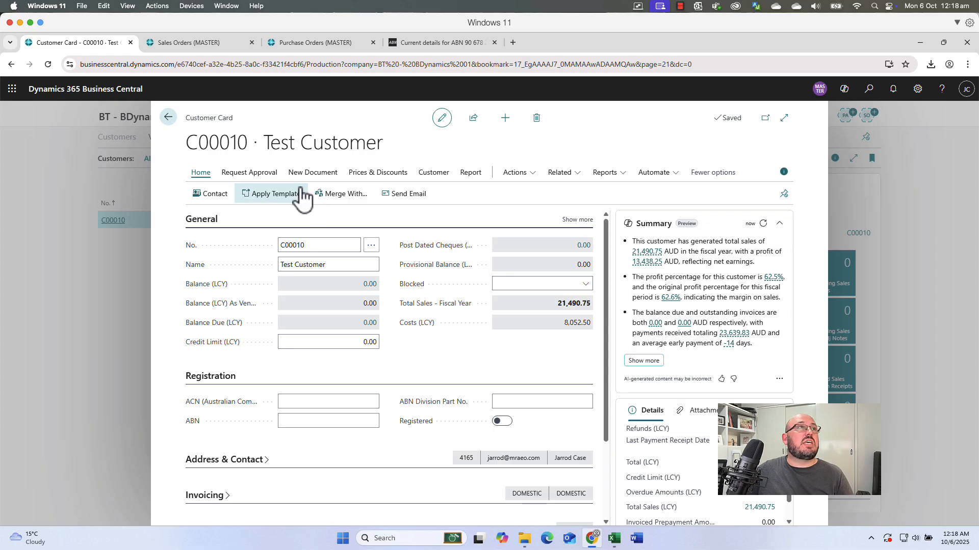
pyautogui.click(169, 118)
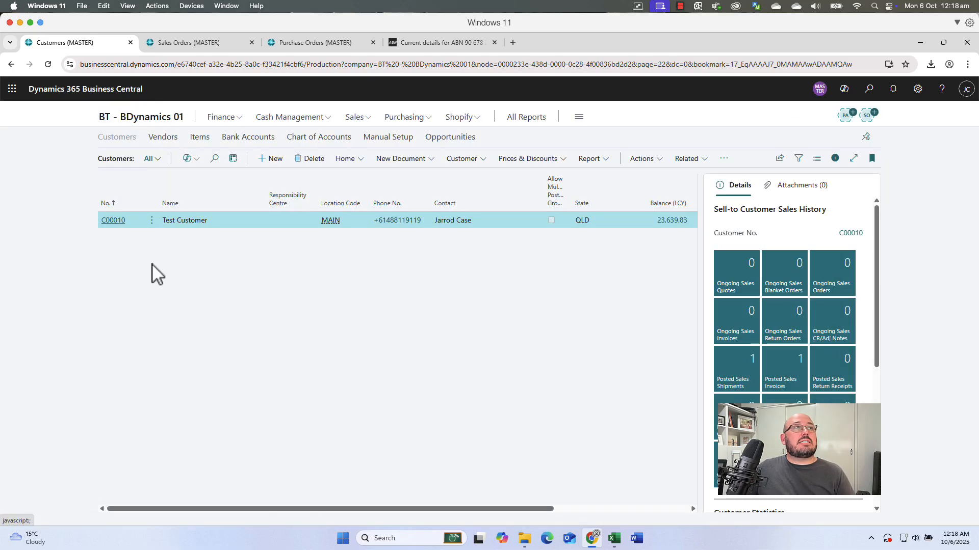
# - Open the Chart of Accounts and filter Income/Balance to the Income Statement value of the Merchandise account
pyautogui.click(219, 121)
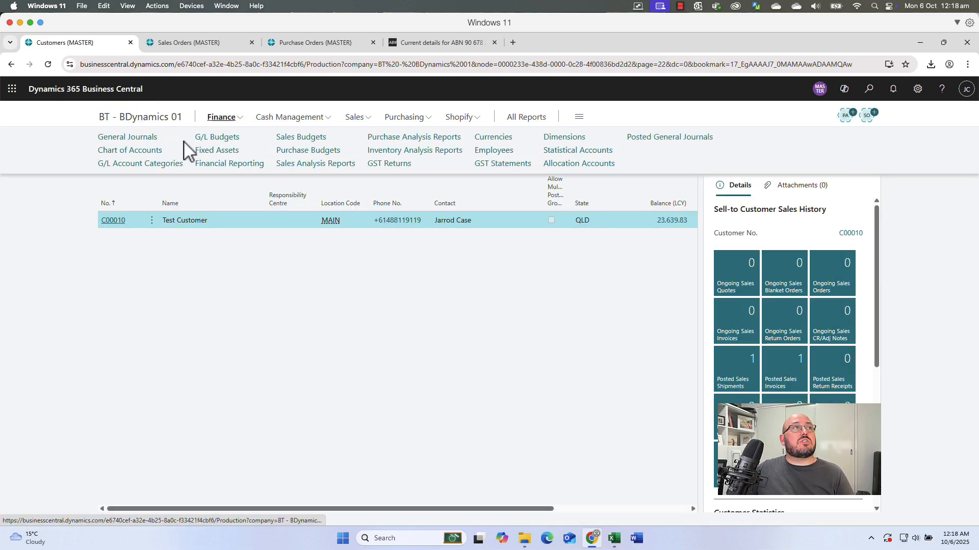
pyautogui.click(131, 151)
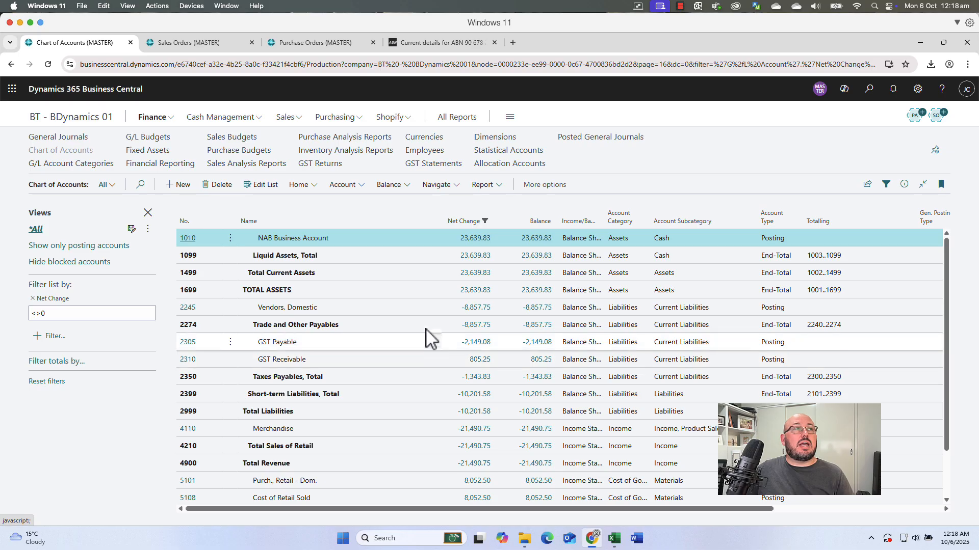
pyautogui.scroll(-1, 375, 363)
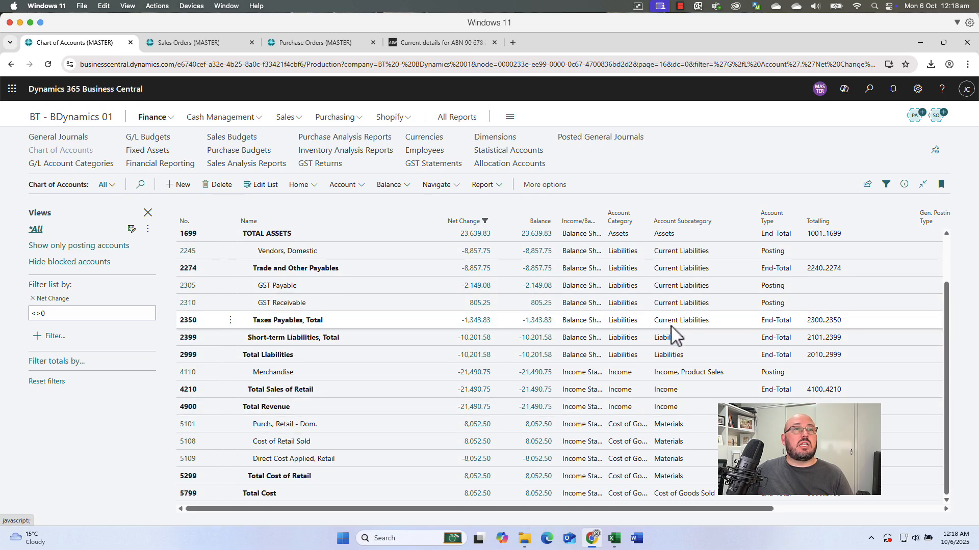
pyautogui.click(587, 381)
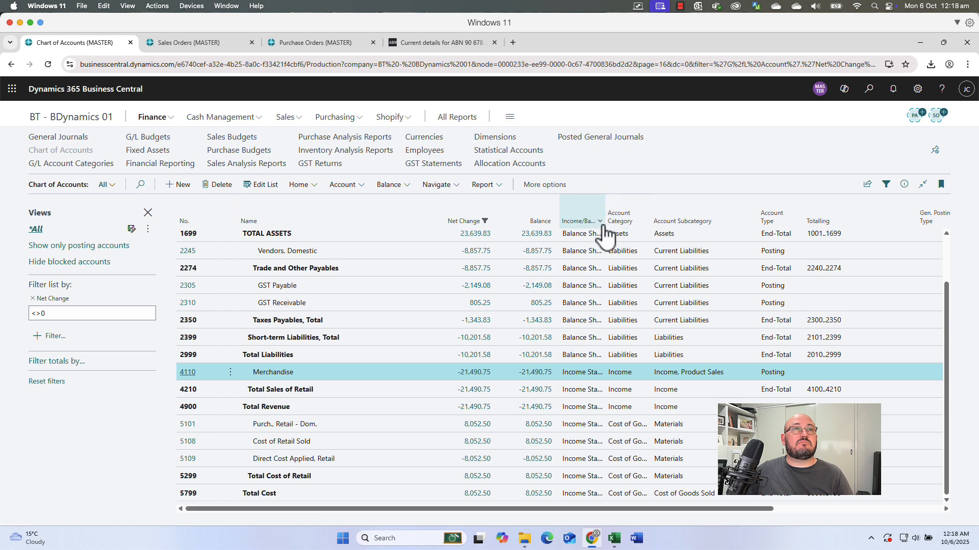
pyautogui.click(591, 220)
pyautogui.click(583, 264)
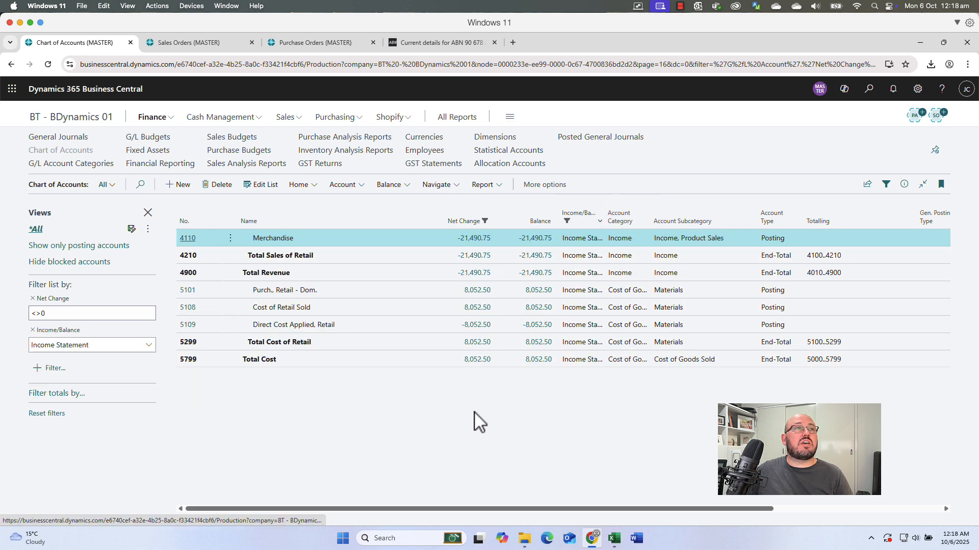
# - Open the general ledger entries behind the Merchandise account's net change, hide the details pane, and expand the page to full width
pyautogui.click(470, 243)
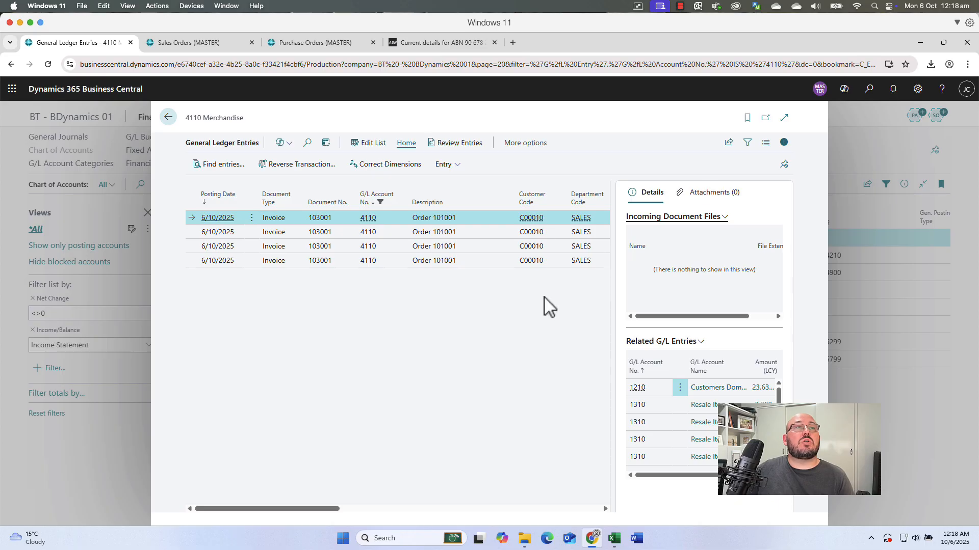
pyautogui.click(783, 144)
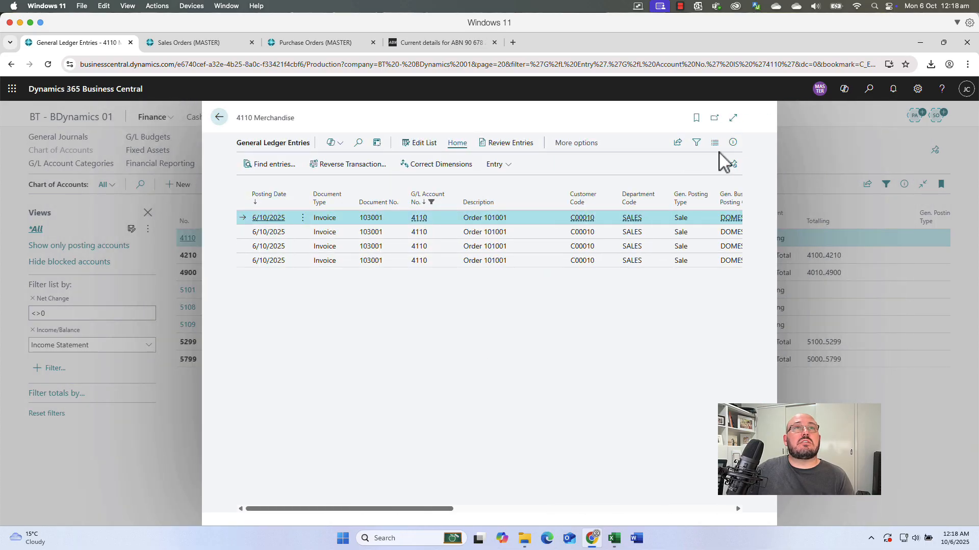
pyautogui.click(734, 117)
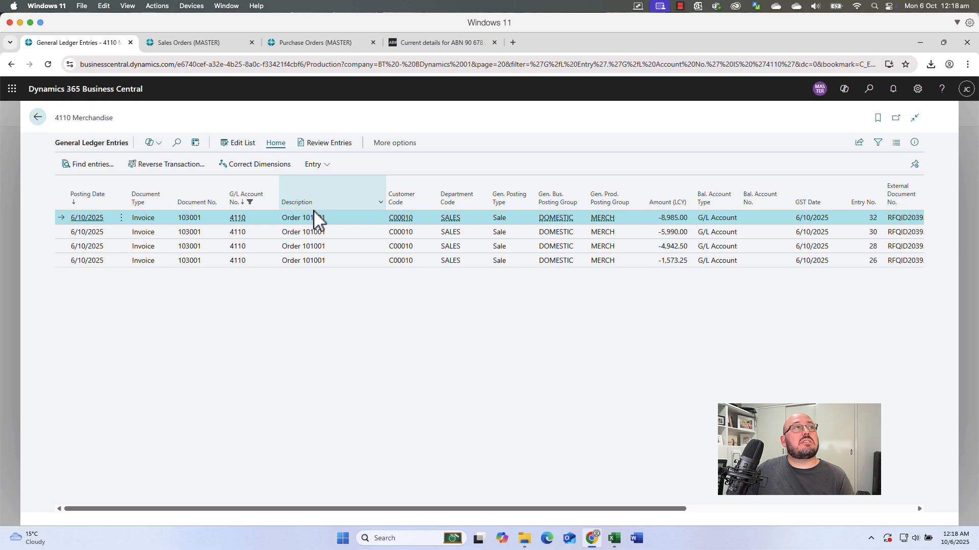
# - Examine each dimension of G/L entry 32, from customer group through warehouse, and return to the Chart of Accounts
pyautogui.click(317, 164)
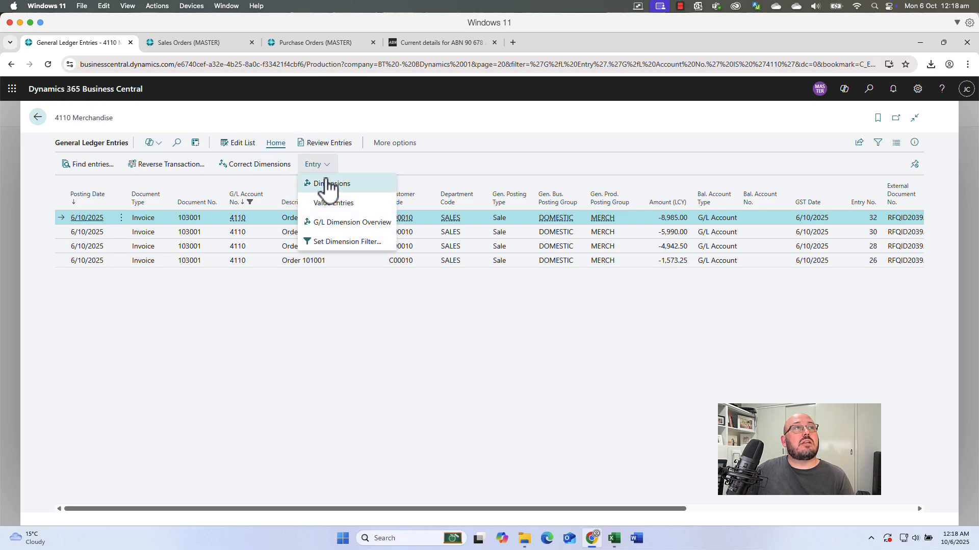
pyautogui.click(326, 181)
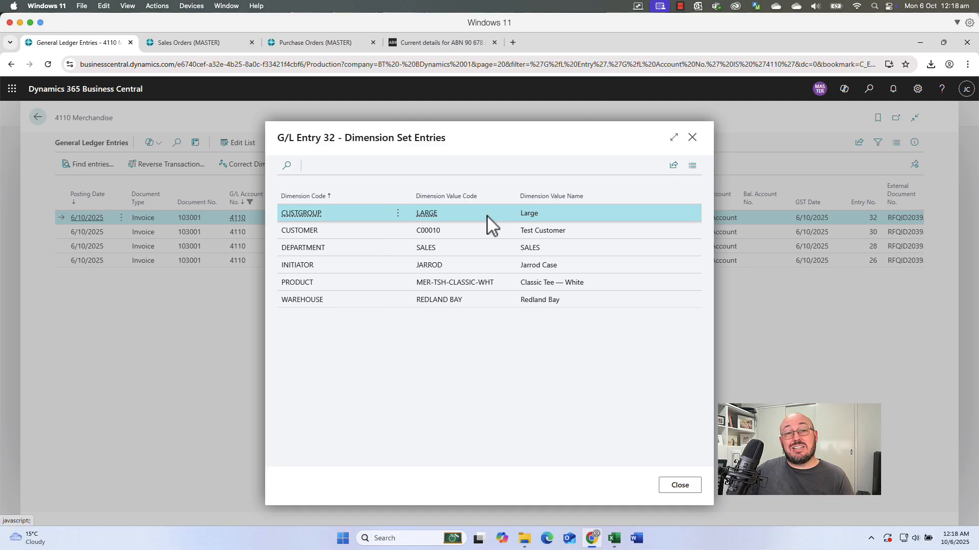
pyautogui.click(464, 236)
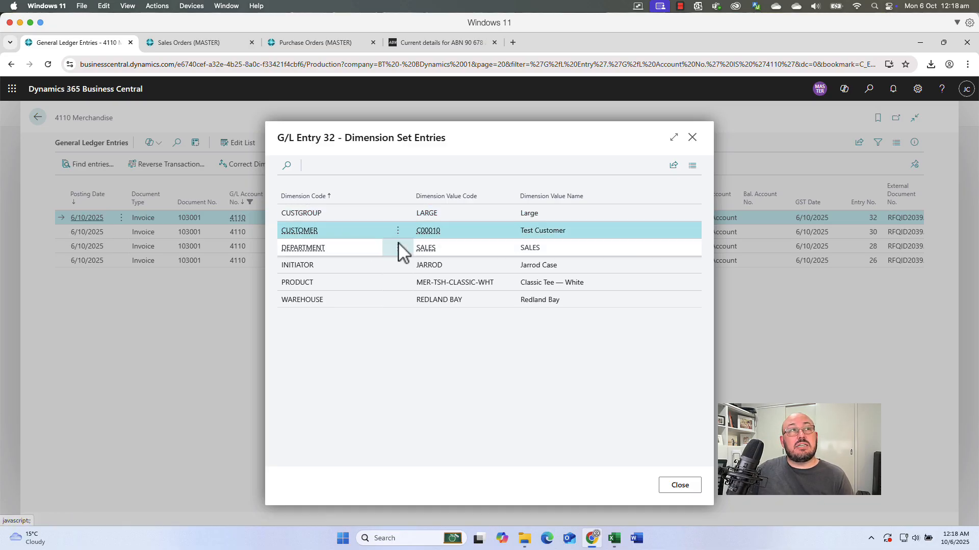
pyautogui.click(531, 250)
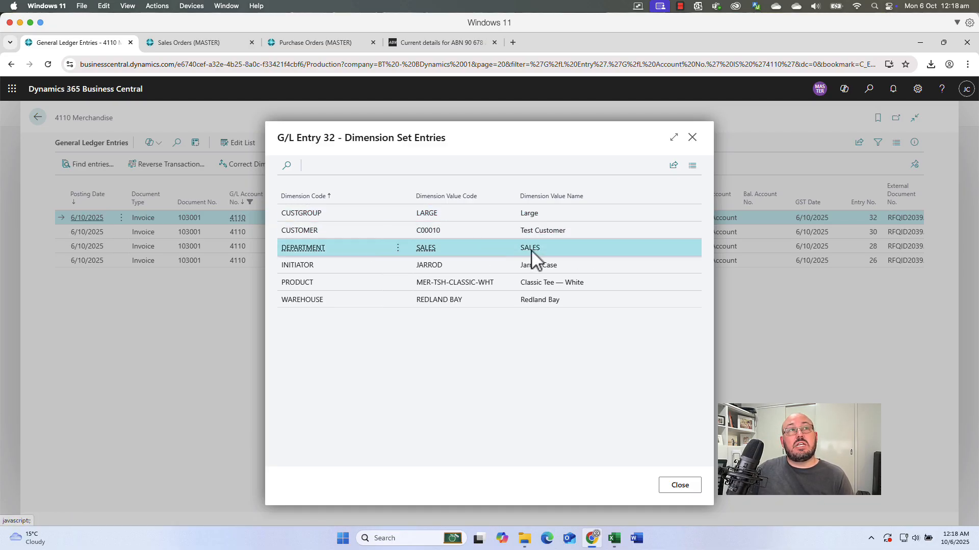
pyautogui.click(488, 268)
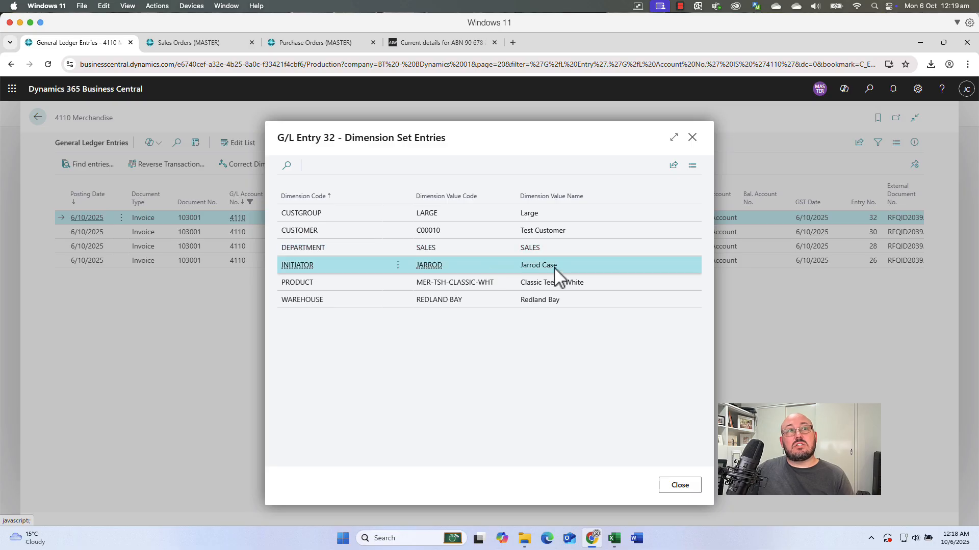
pyautogui.click(515, 286)
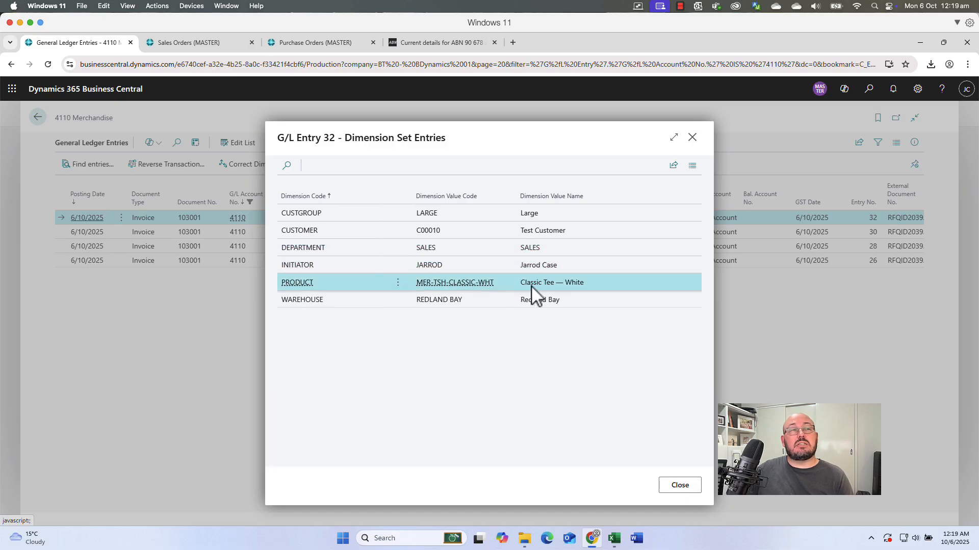
pyautogui.click(502, 302)
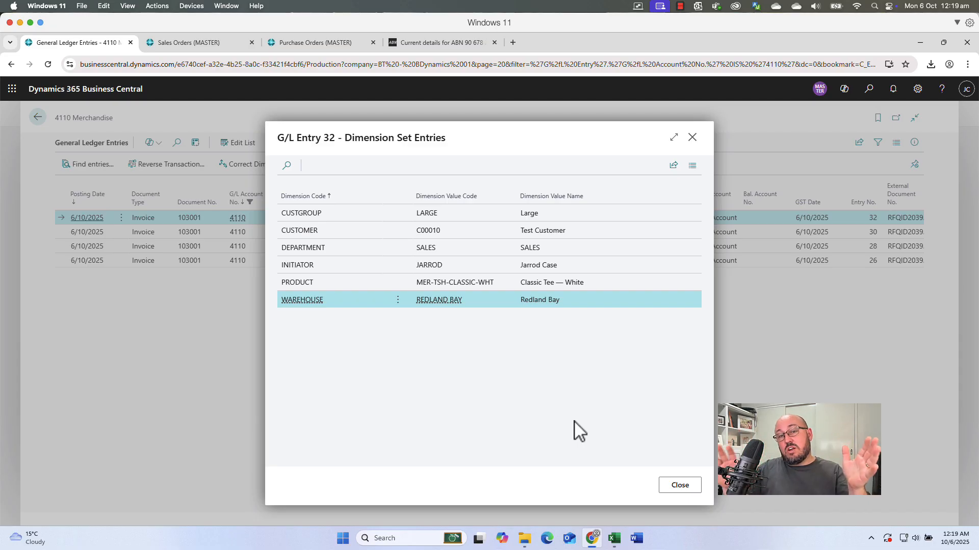
pyautogui.click(685, 490)
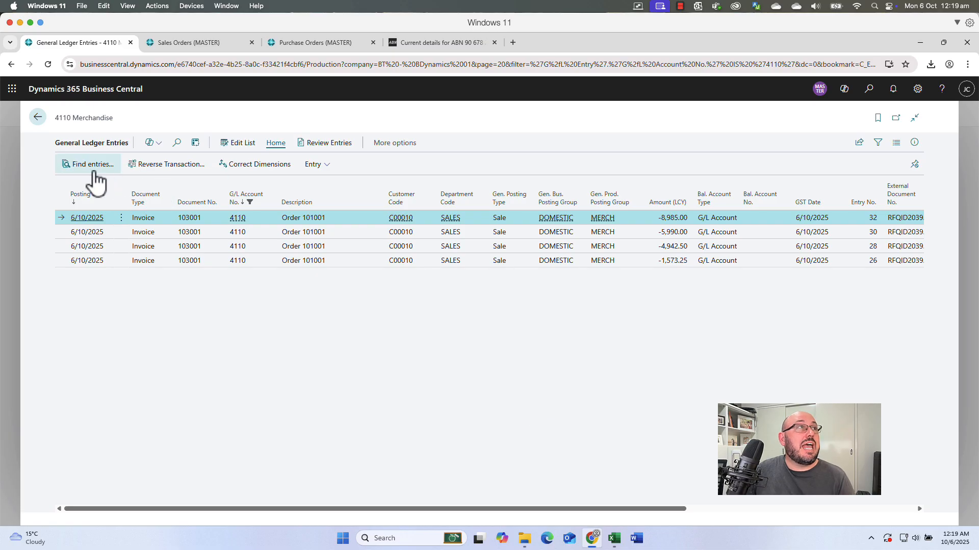
pyautogui.click(40, 122)
# - Go to the company home page, inspect the outstanding vendor invoices and their Create Payment option, and return home
pyautogui.click(55, 121)
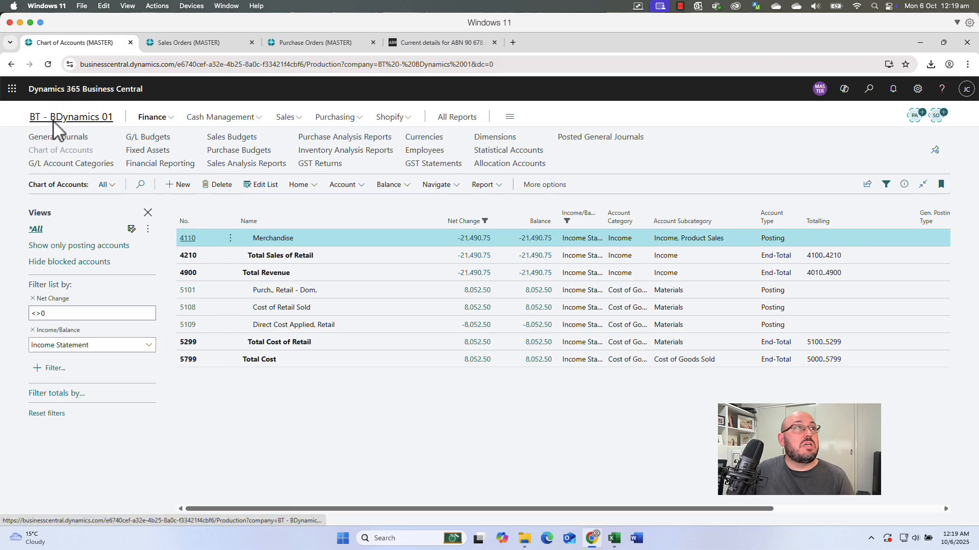
pyautogui.click(861, 174)
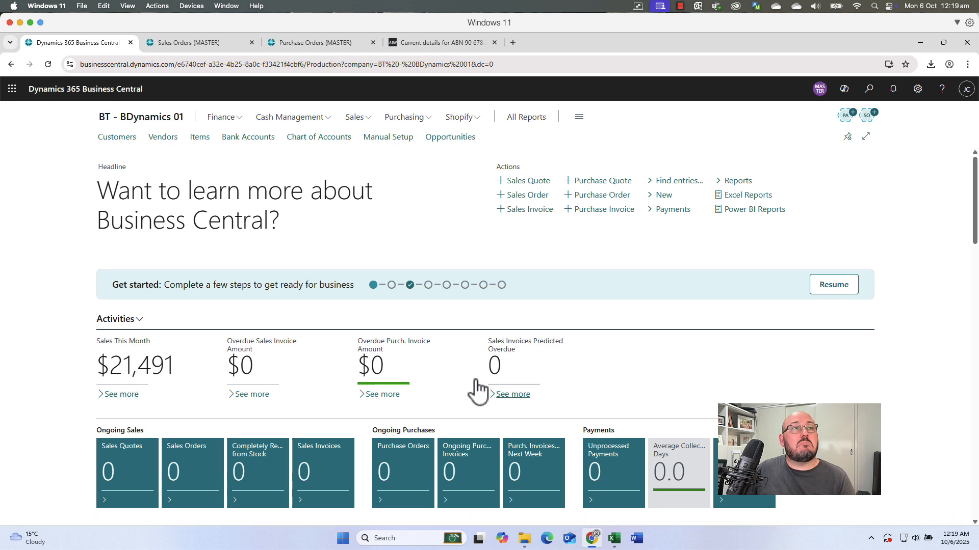
pyautogui.scroll(-3, 387, 396)
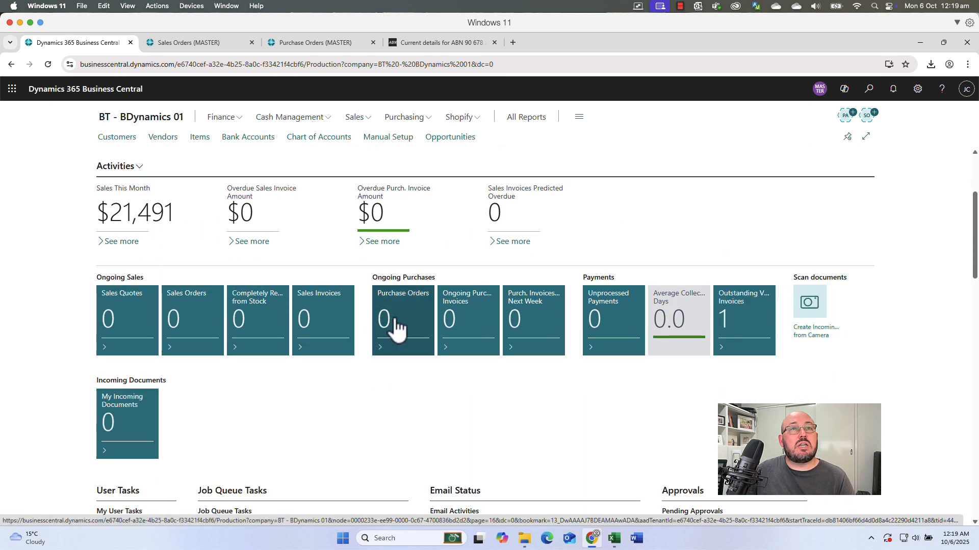
pyautogui.click(742, 333)
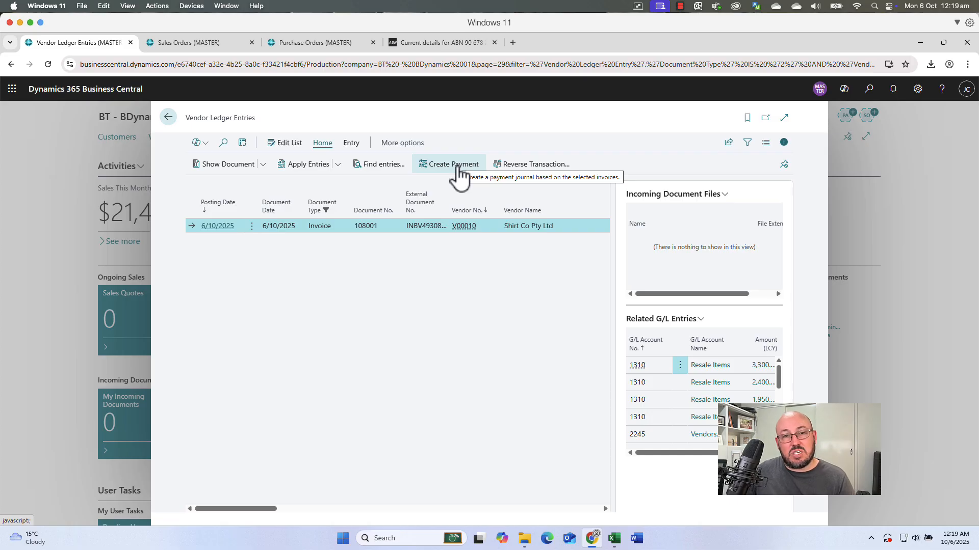
pyautogui.click(168, 117)
# - Look over the home page activity tiles and the Items list, and return to the home page
pyautogui.scroll(-4, 535, 395)
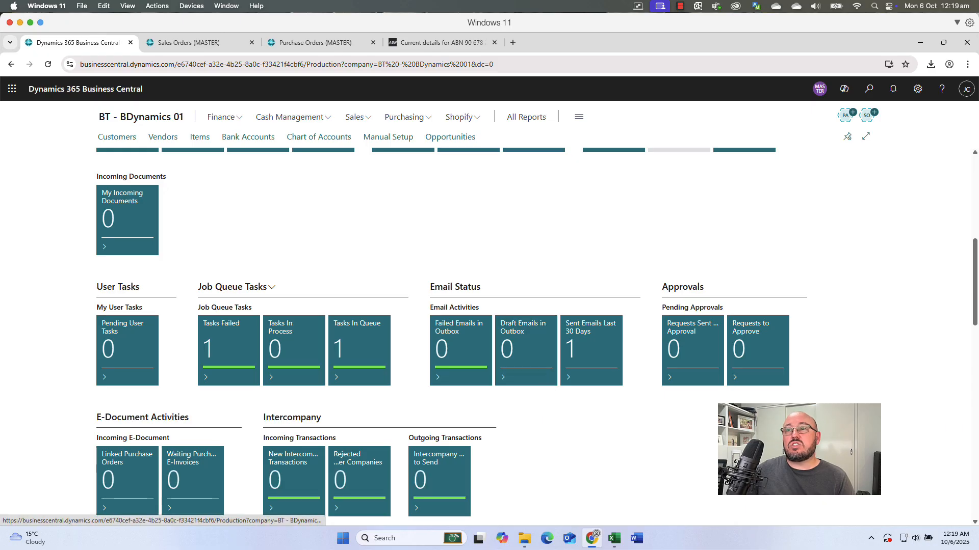
pyautogui.scroll(6, 540, 301)
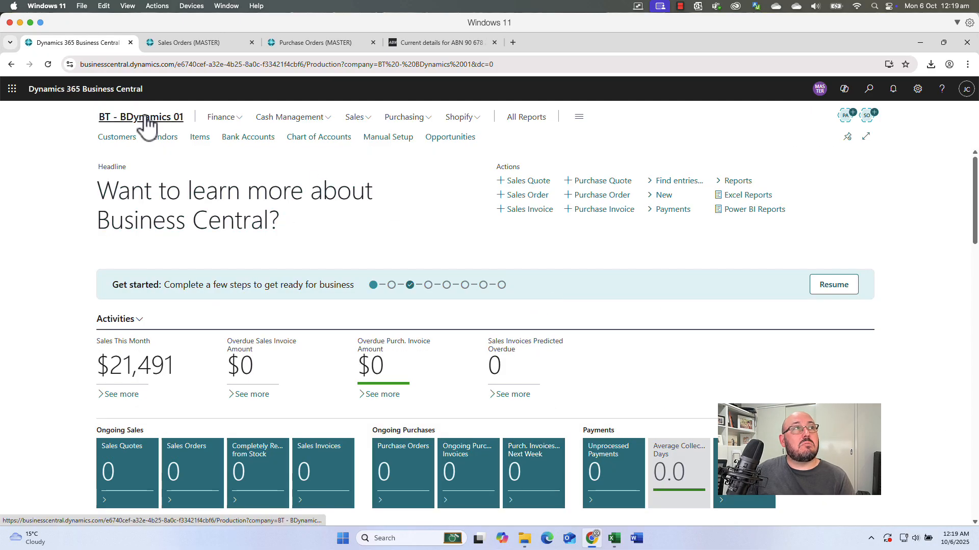
pyautogui.click(199, 140)
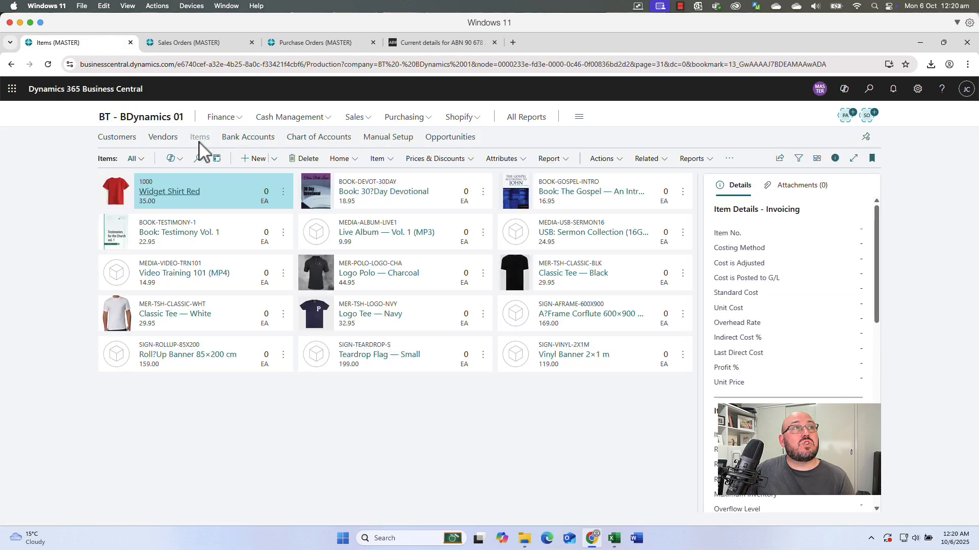
pyautogui.click(131, 122)
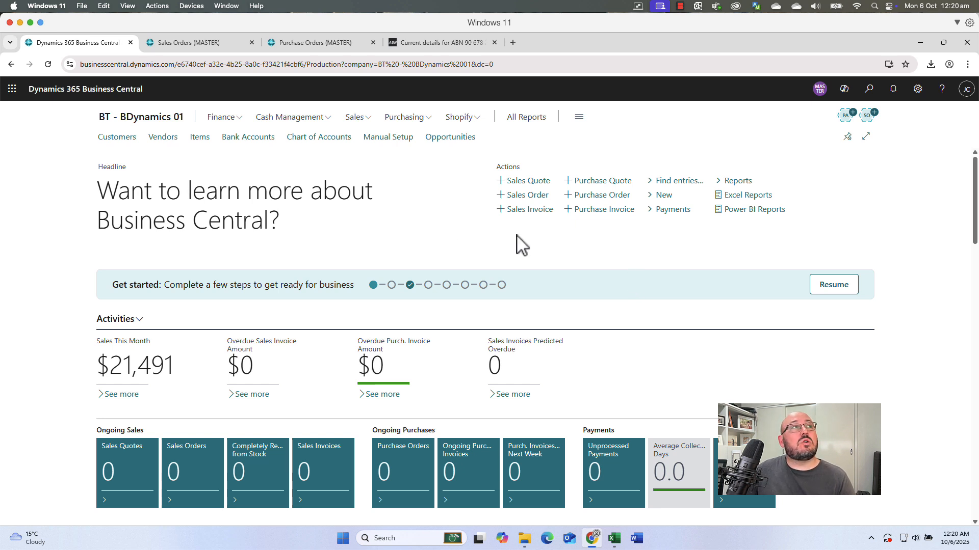
# - Examine the Sales pages and the home page's Insights section, including the Business Performance chart of the top five customers
pyautogui.click(357, 117)
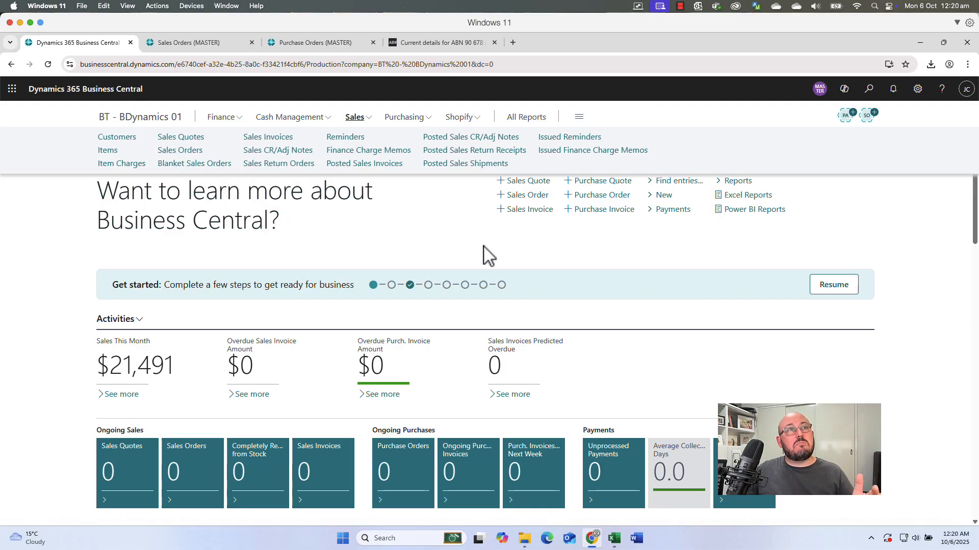
pyautogui.scroll(-3, 493, 256)
pyautogui.scroll(-15, 505, 266)
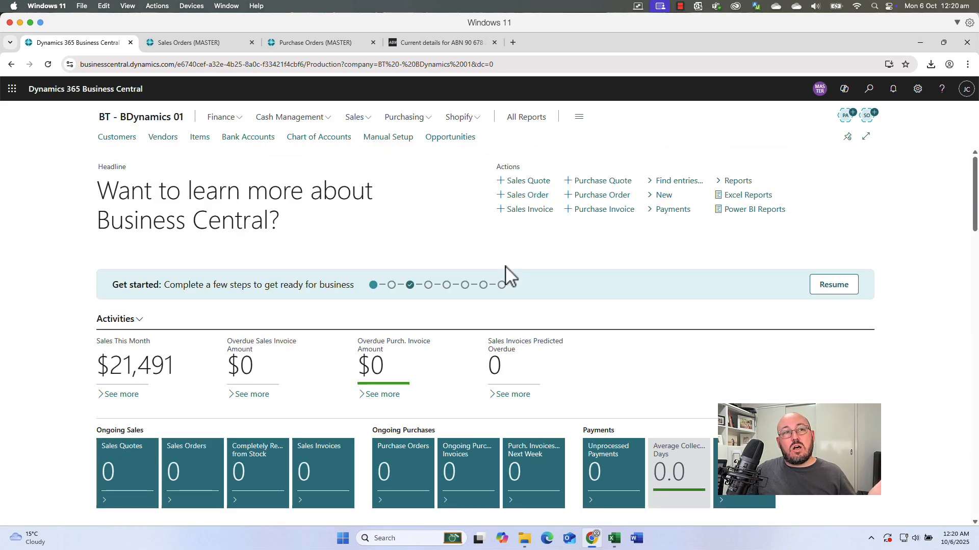
pyautogui.scroll(-12, 505, 266)
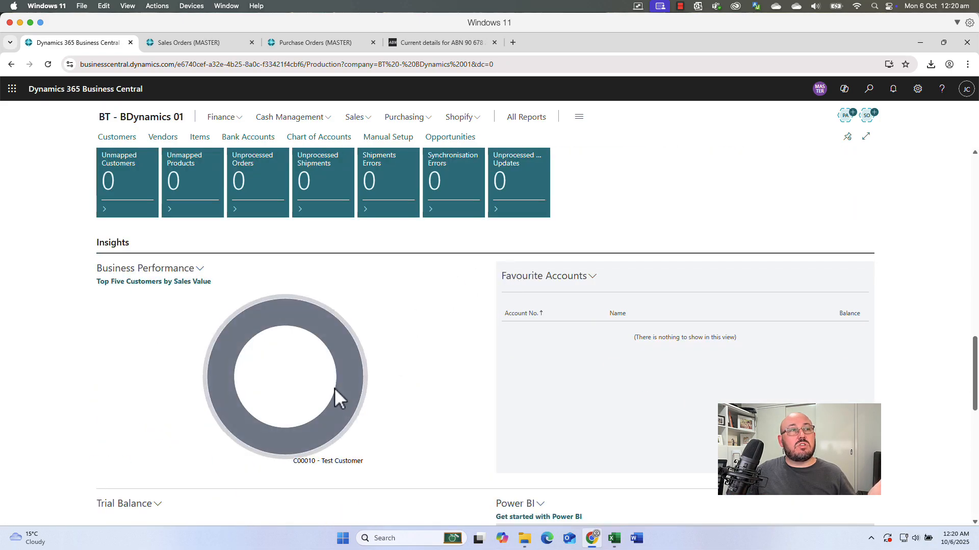
pyautogui.moveTo(350, 393)
pyautogui.scroll(-7, 411, 372)
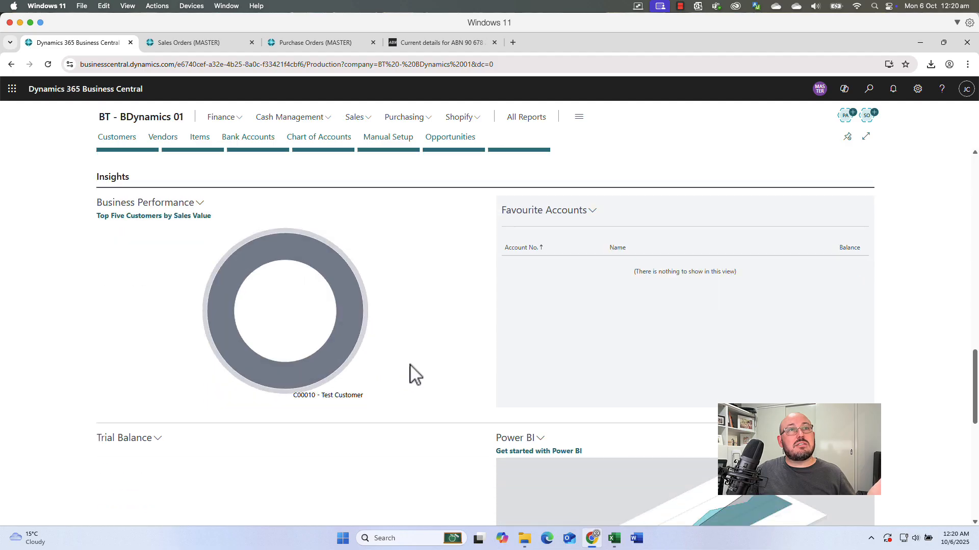
pyautogui.scroll(4, 461, 372)
pyautogui.scroll(15, 459, 372)
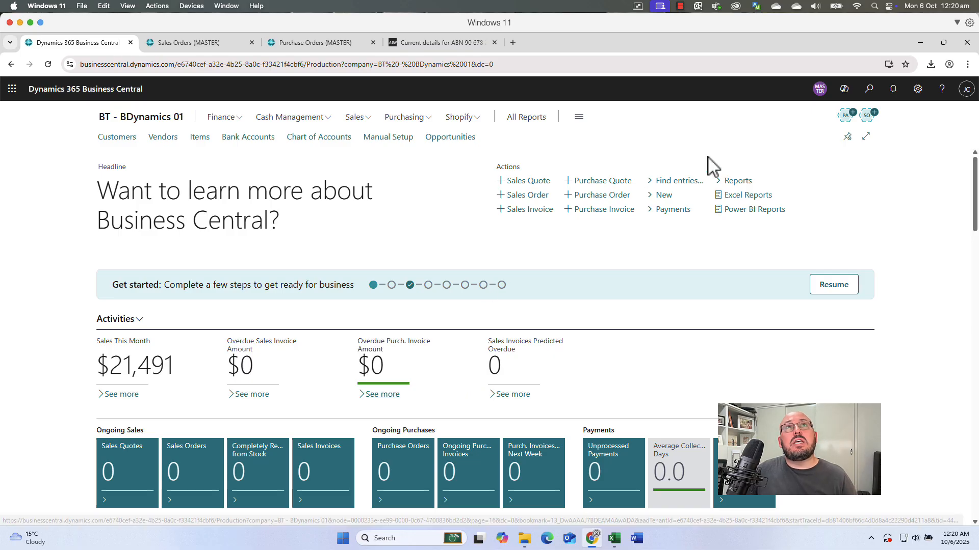
# - Open the list of available companies
pyautogui.click(820, 90)
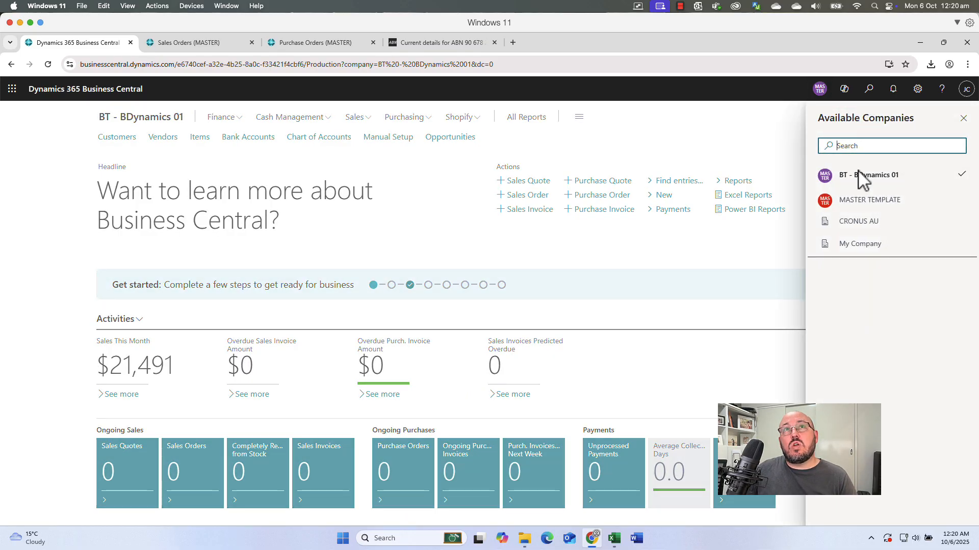